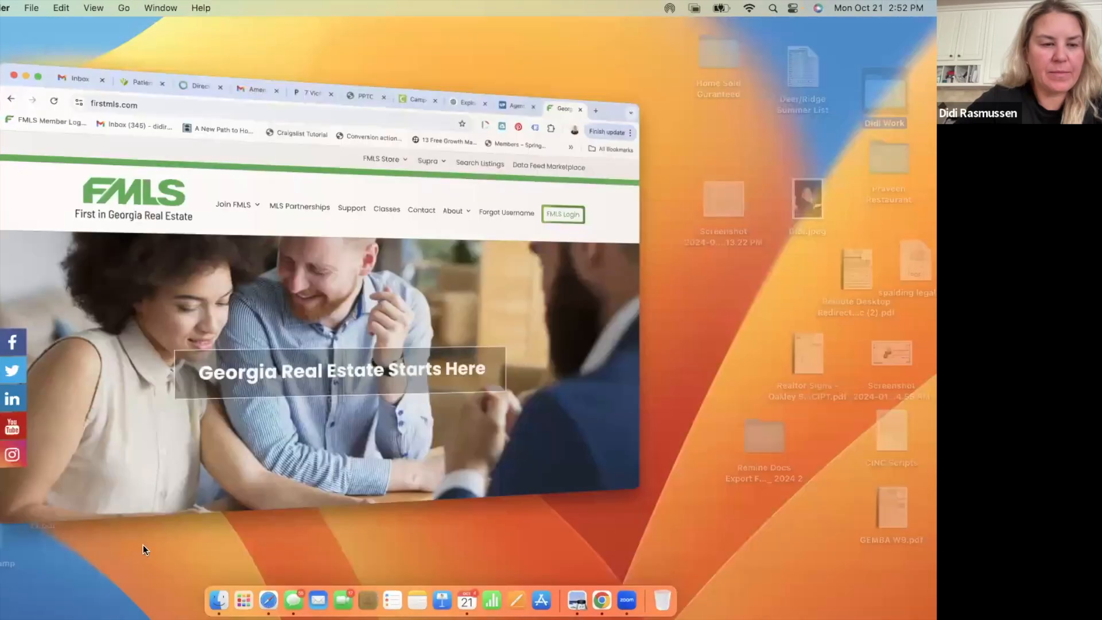
- Bring Chrome to the front, make it full screen, and log in to FMLS
click(122, 235)
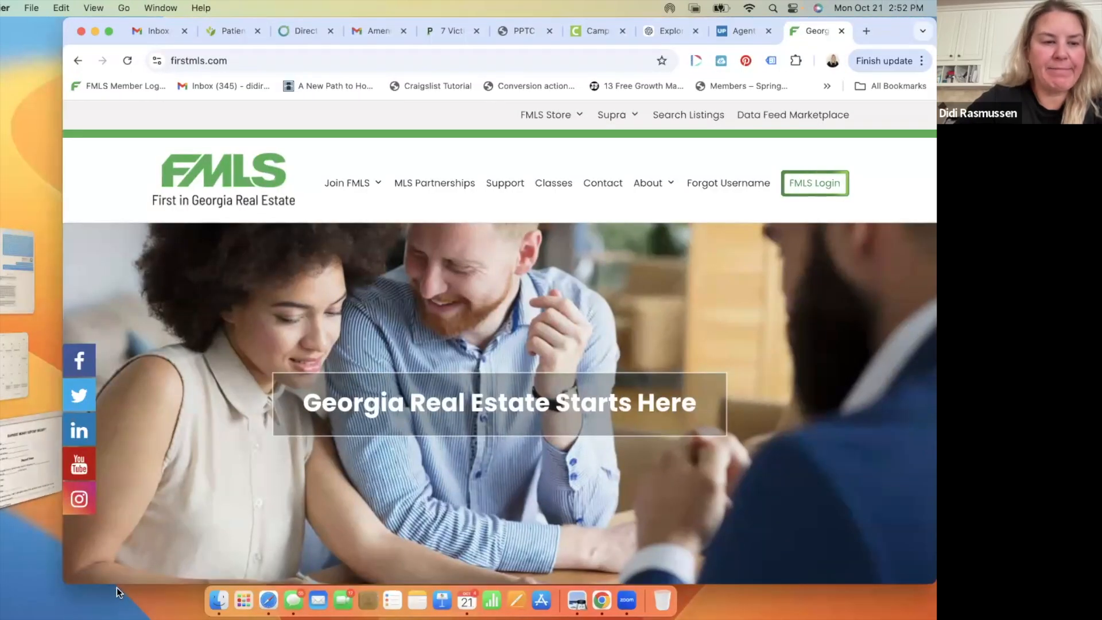
click(109, 31)
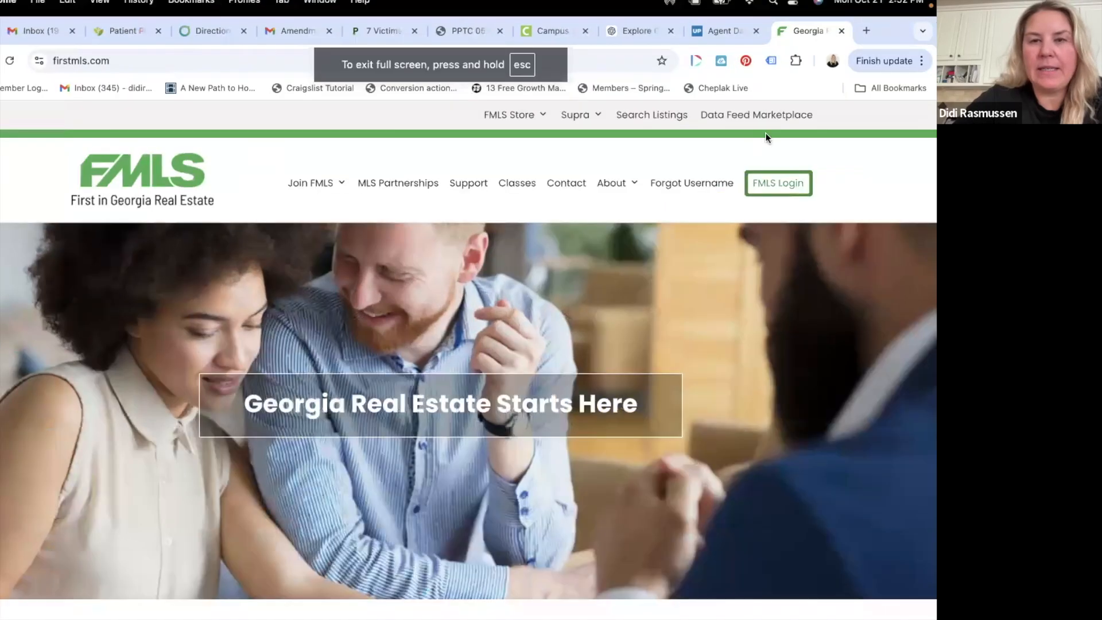
click(781, 184)
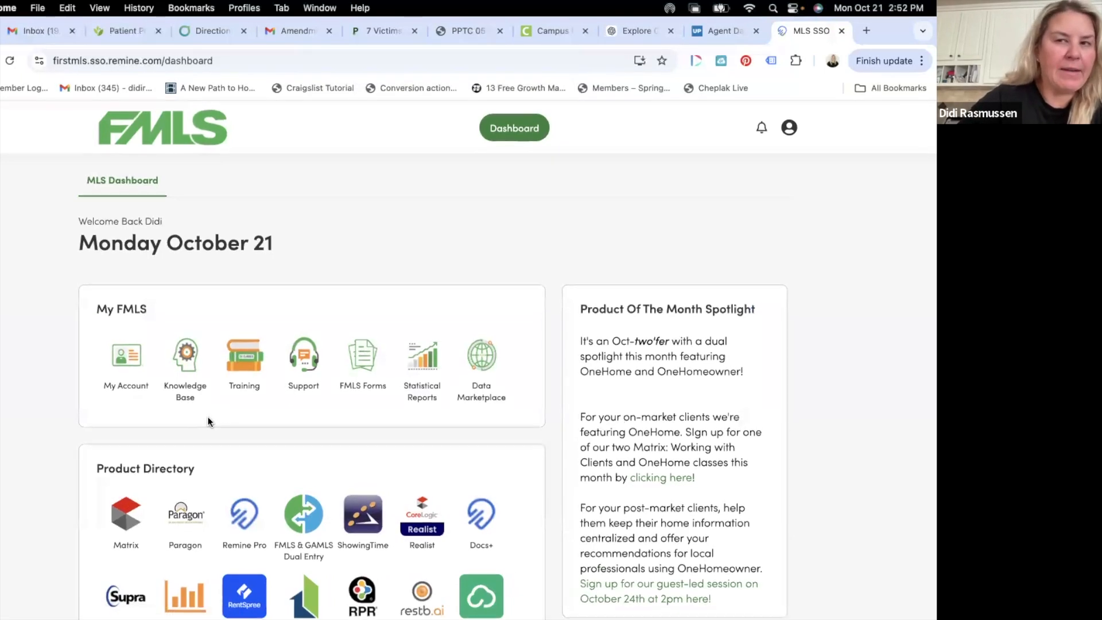
- Launch Cloud CMA from the dashboard's Product Directory
scroll(208, 416, down, 2)
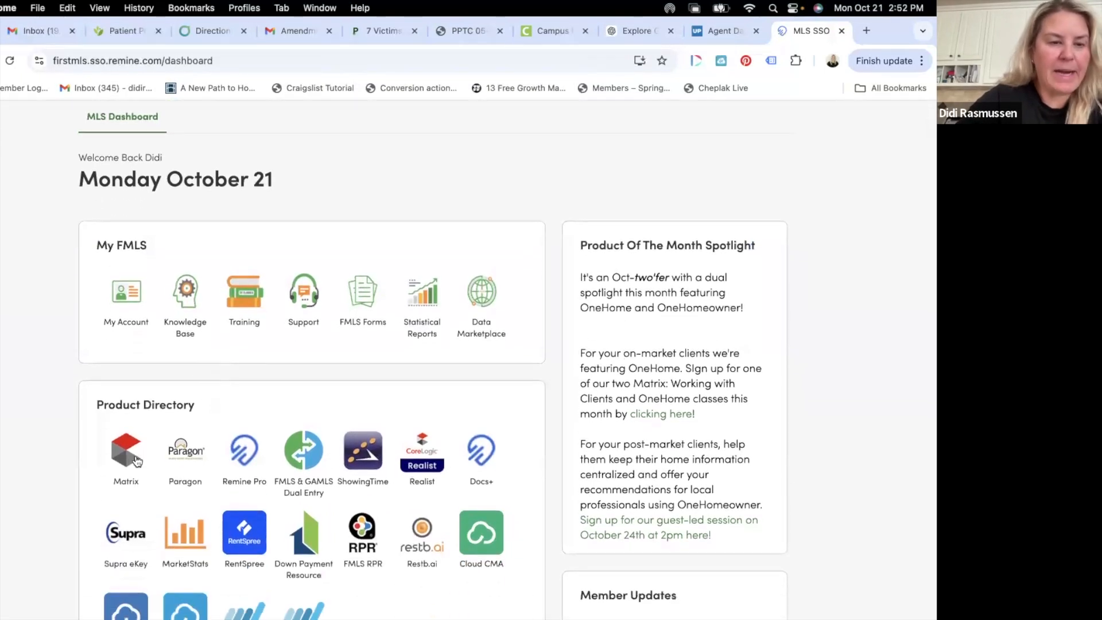
scroll(127, 462, down, 3)
scroll(128, 466, down, 2)
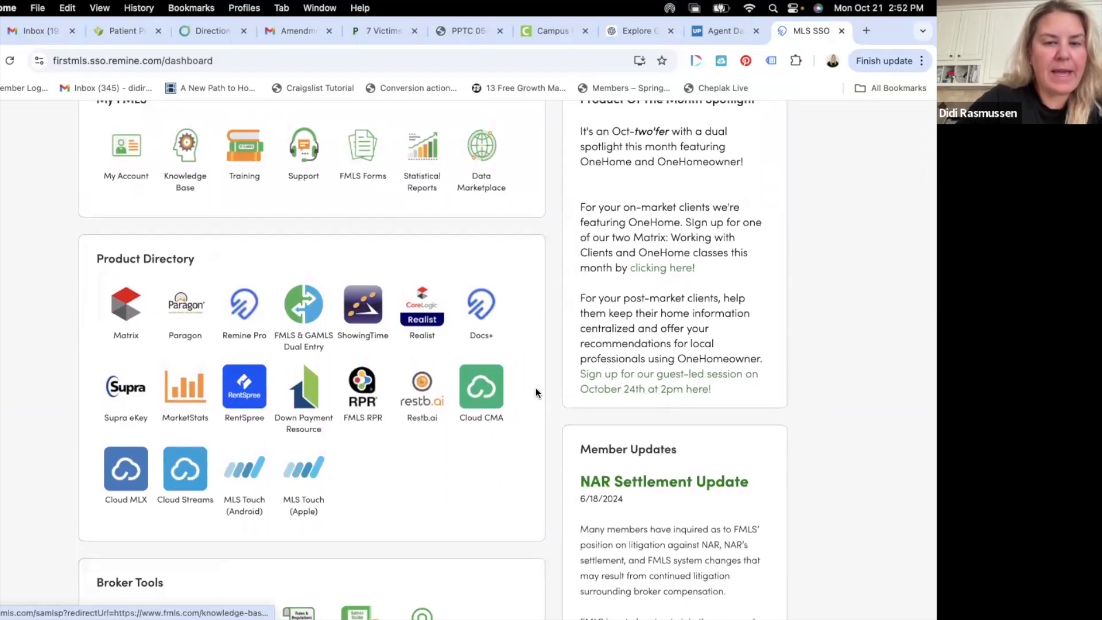
click(479, 390)
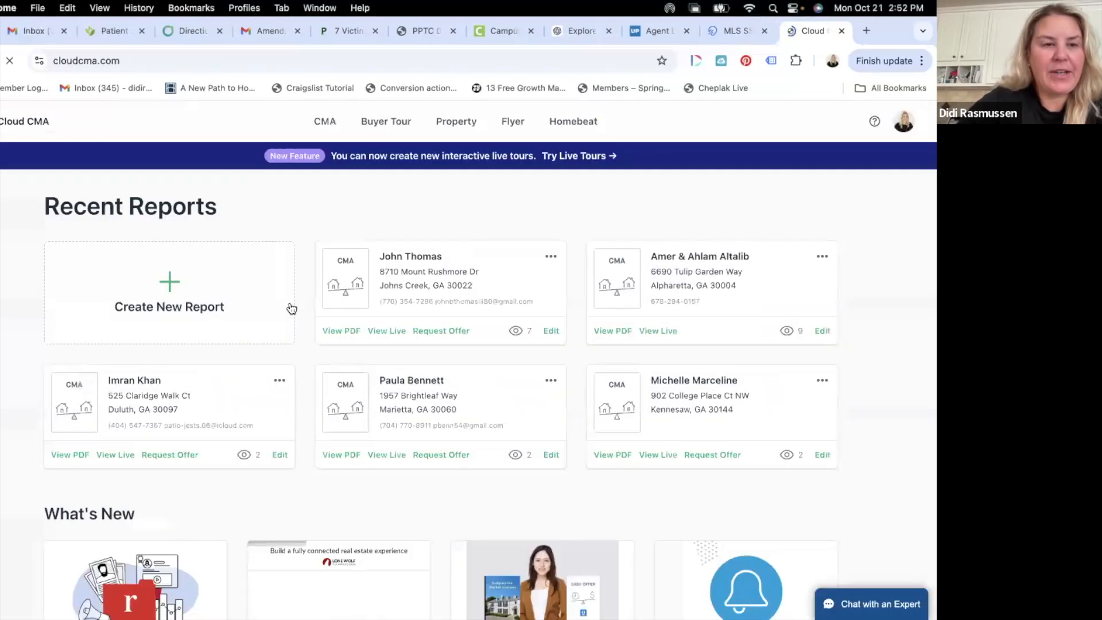
- Start a new report and choose CMA as the report type
scroll(292, 309, down, 1)
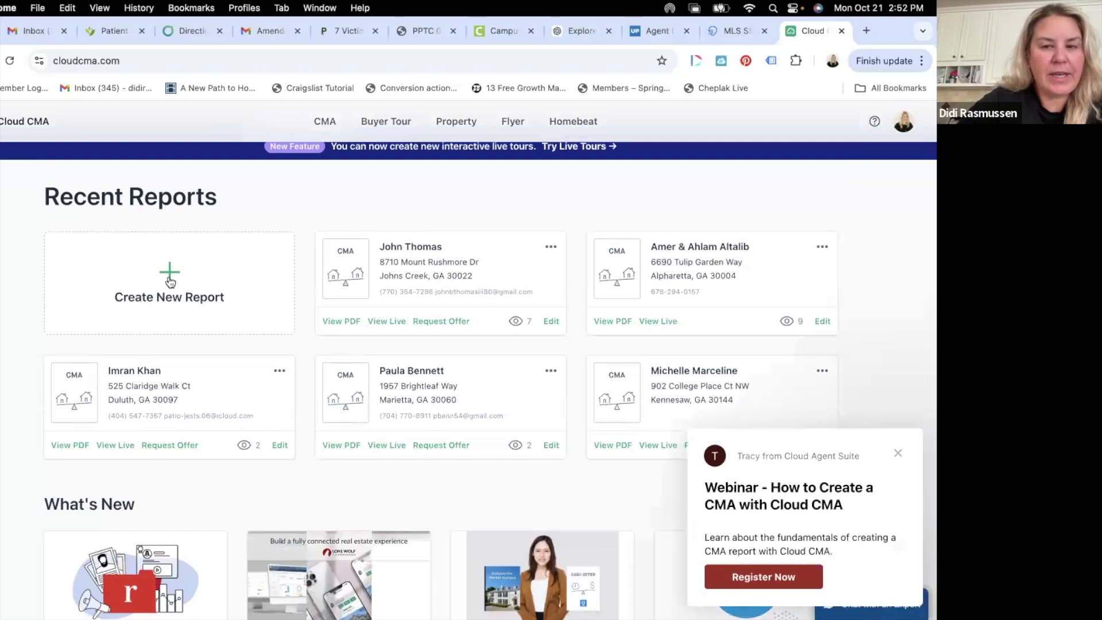
click(168, 275)
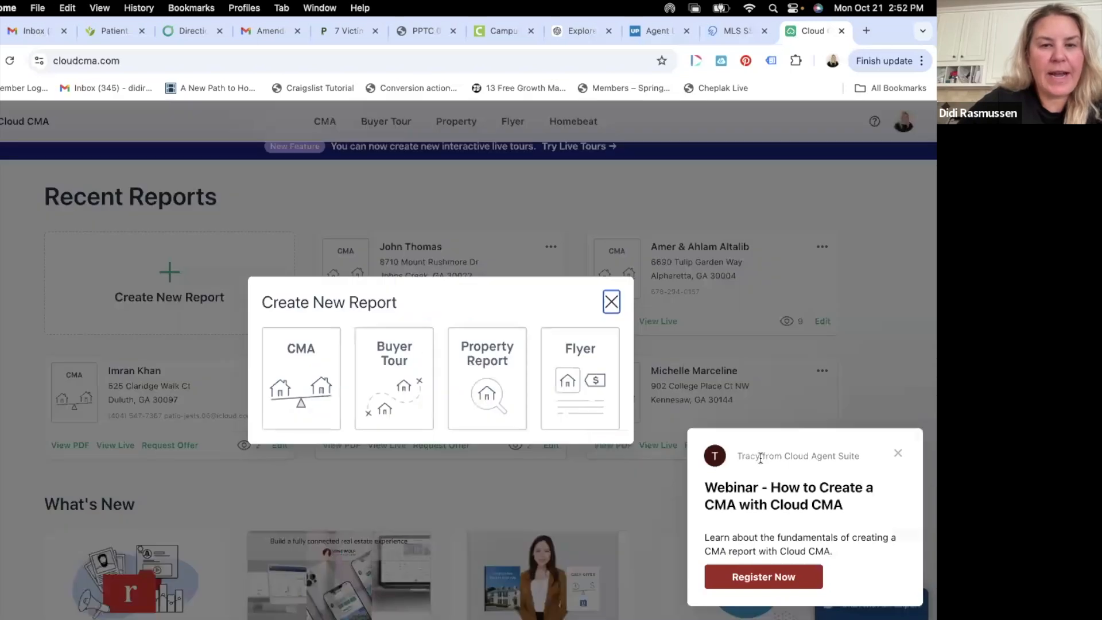
click(310, 360)
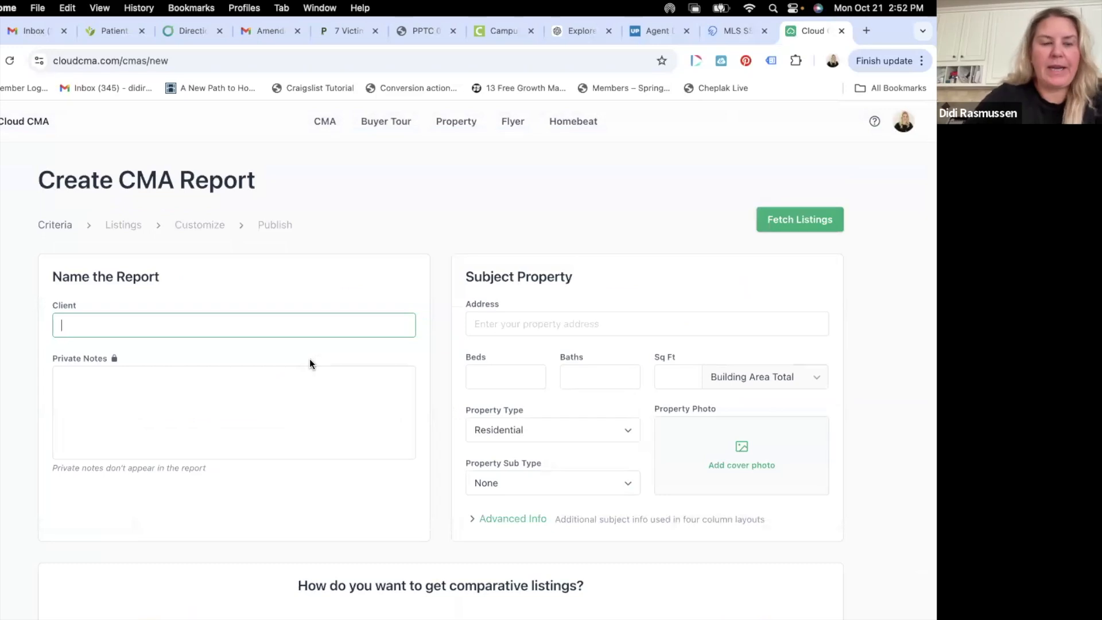
- Enter the client's name in the Client field, leaving Private Notes empty
text(Kim)
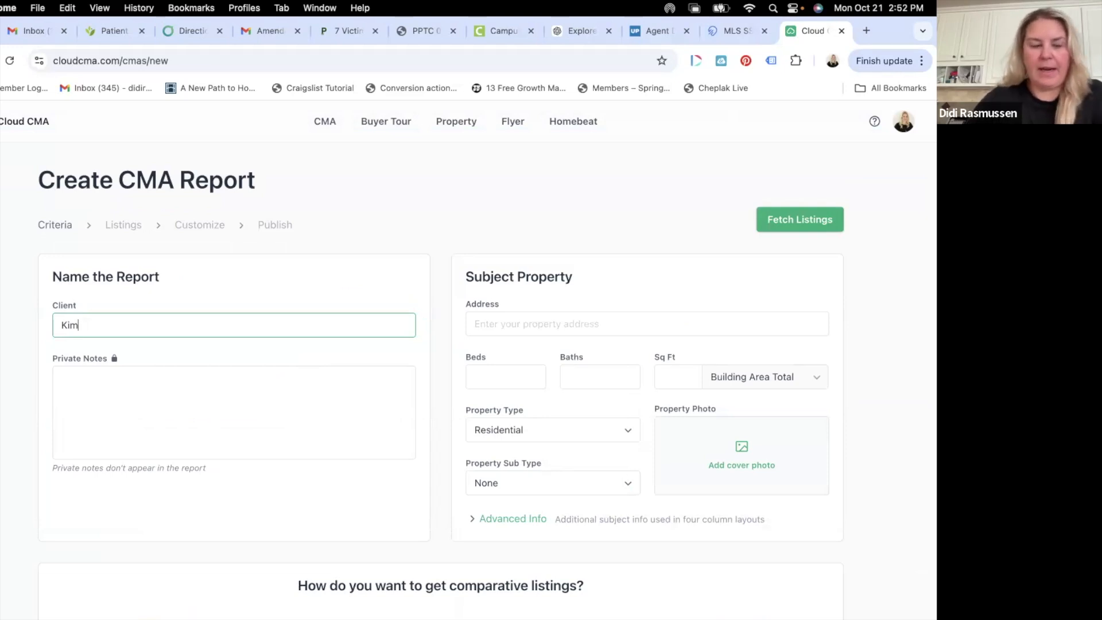
text(B)
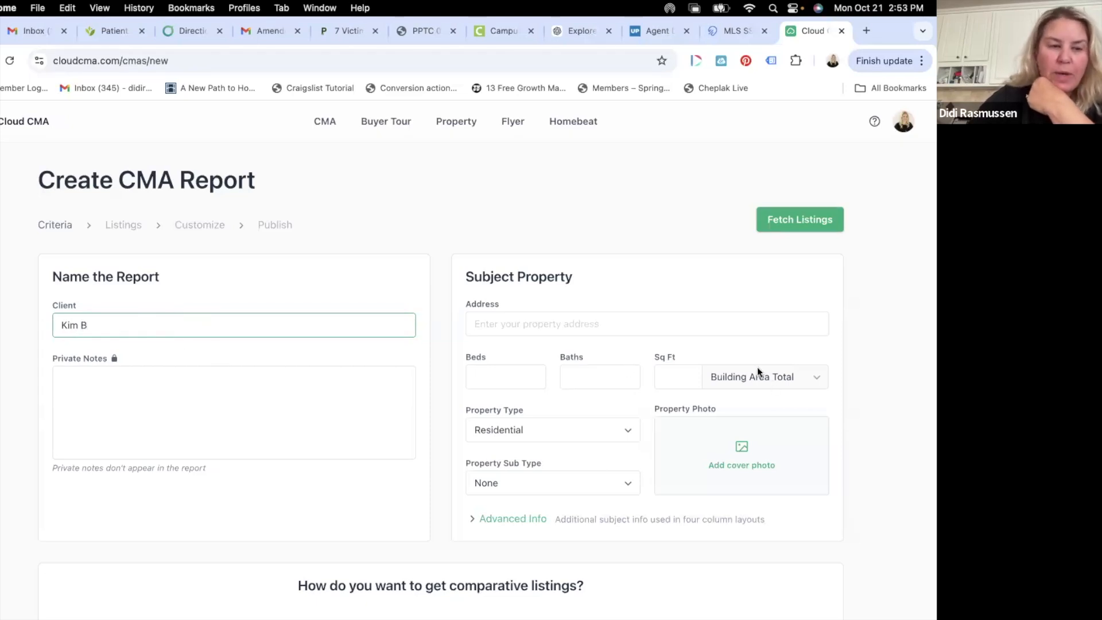
click(121, 373)
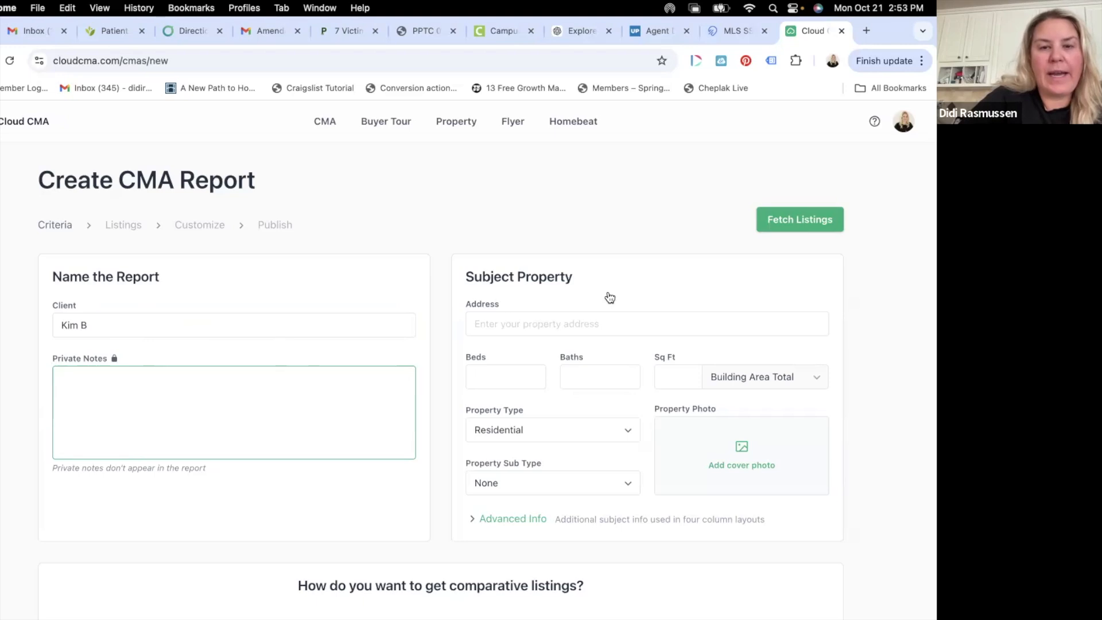
click(594, 324)
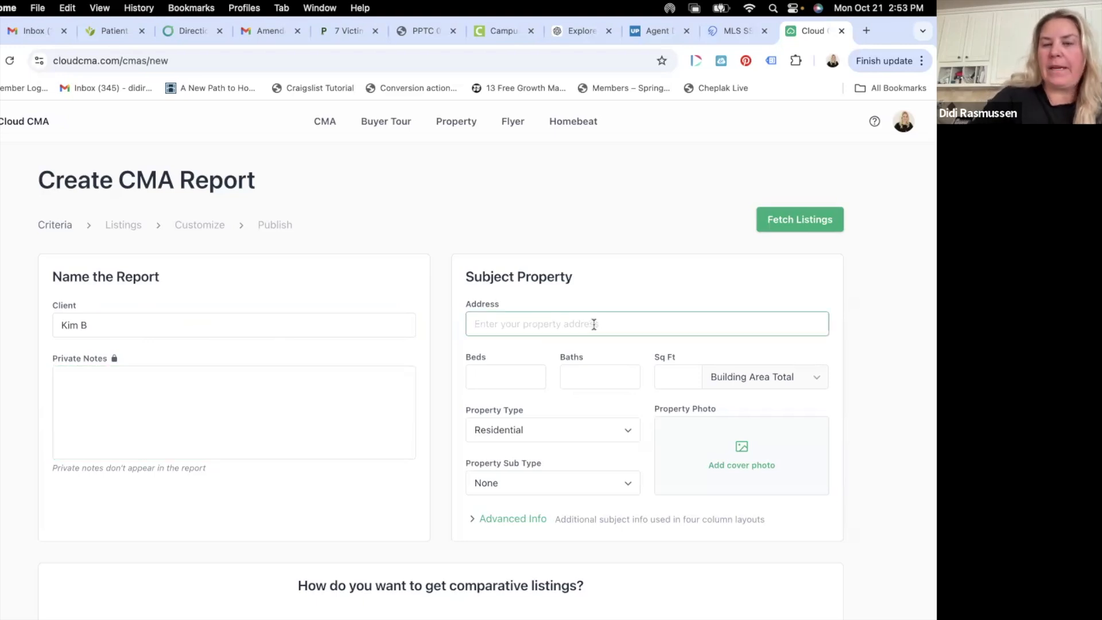
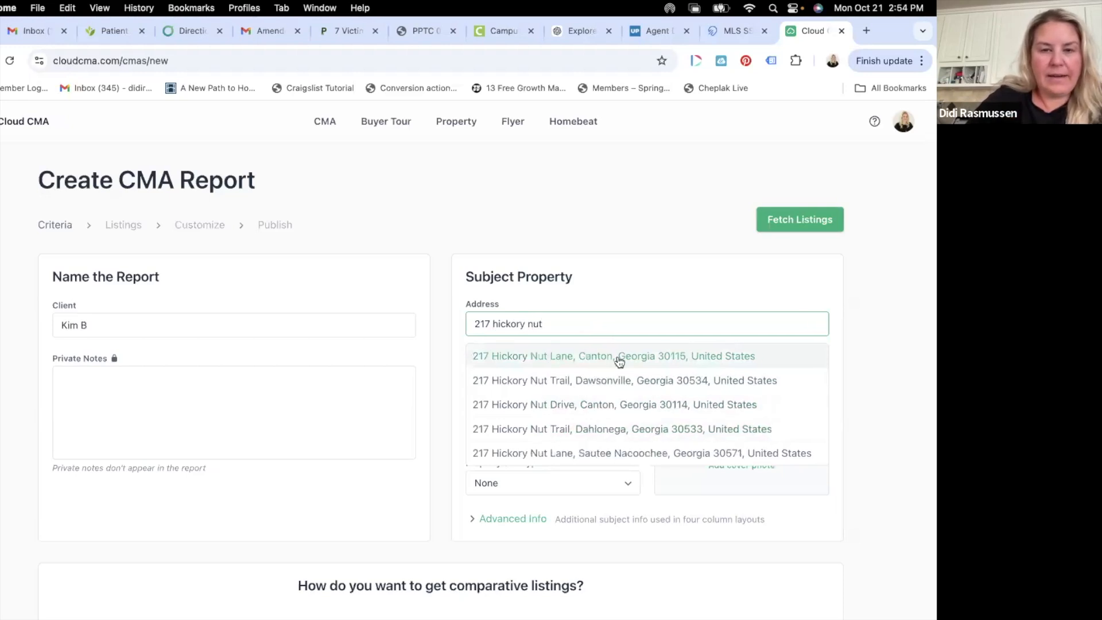
click(607, 362)
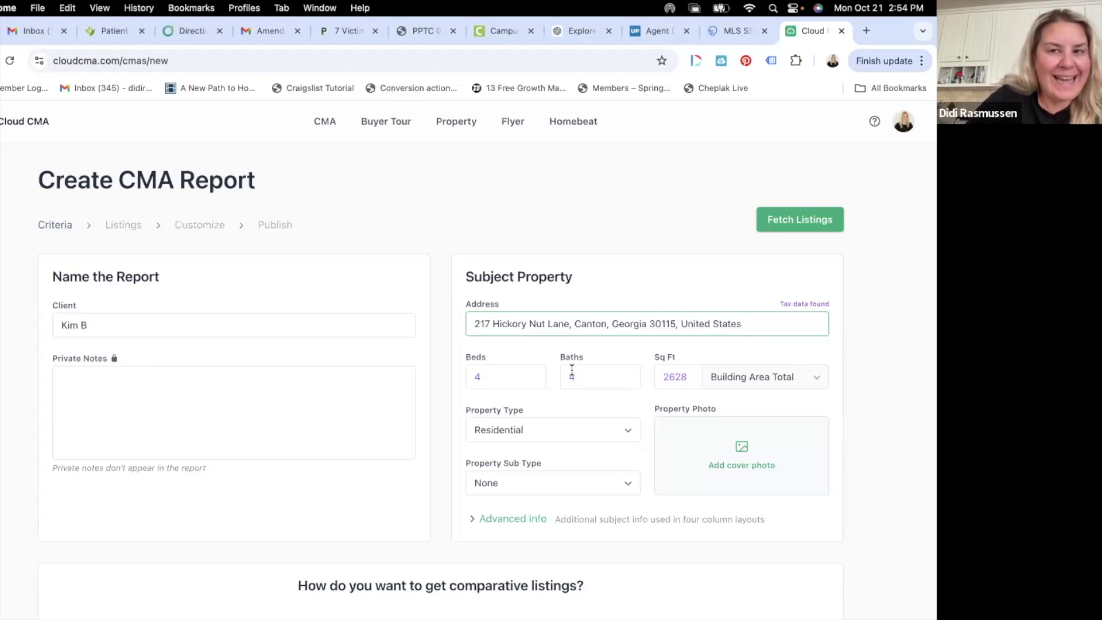
click(724, 33)
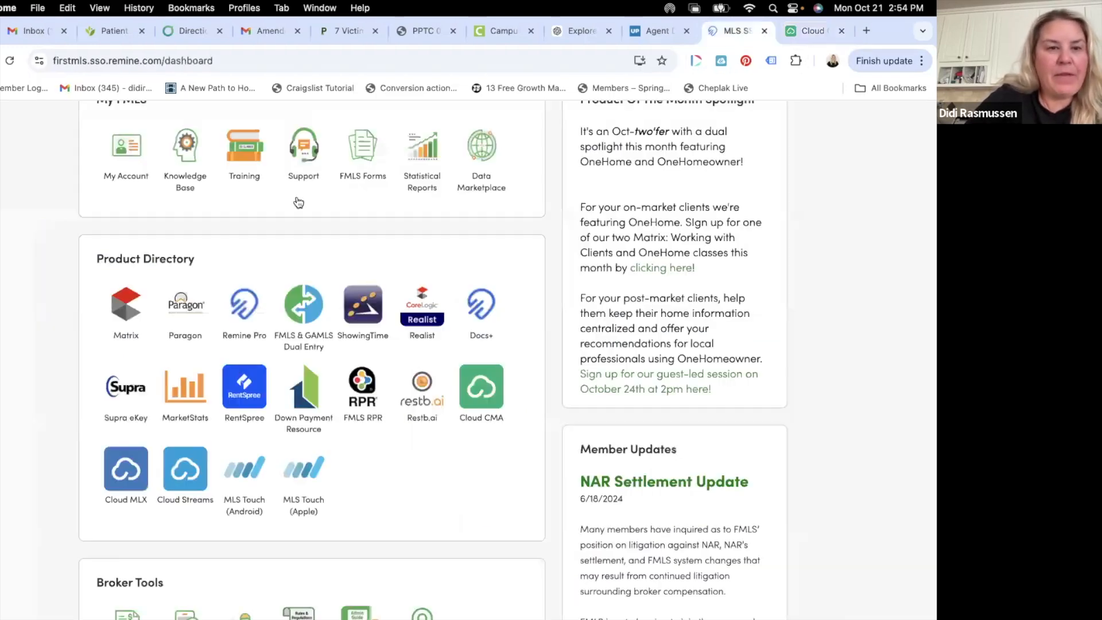
click(122, 309)
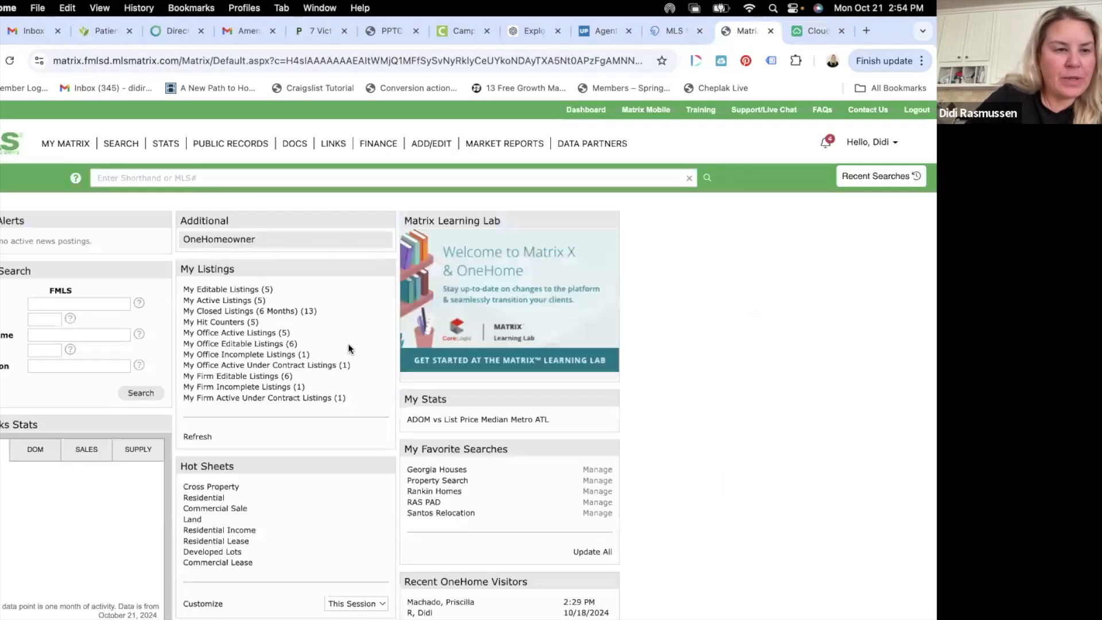
click(122, 177)
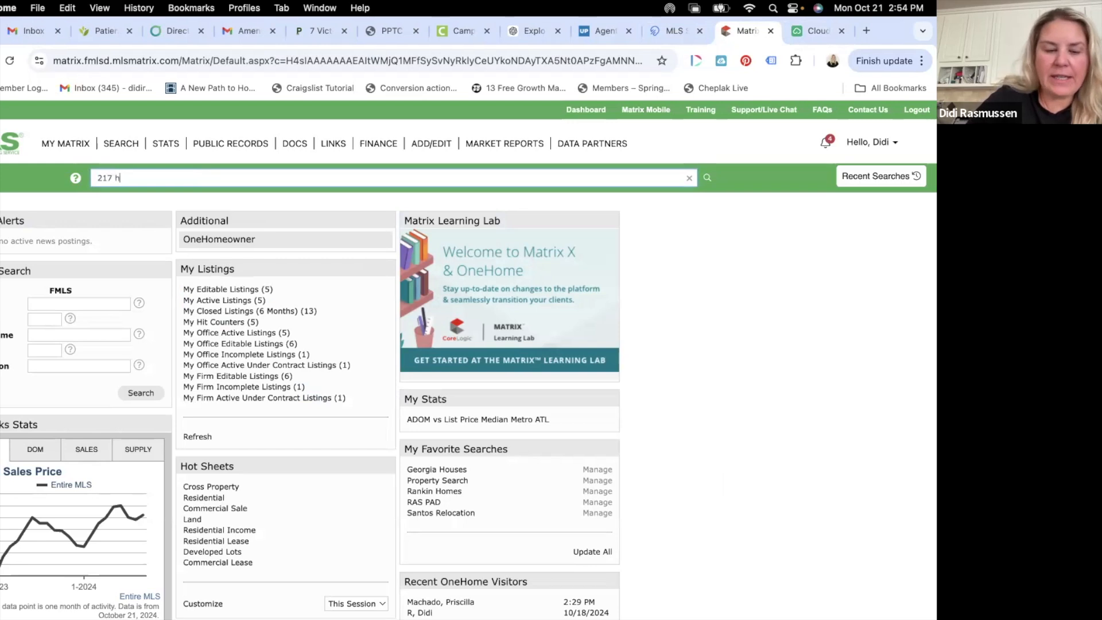
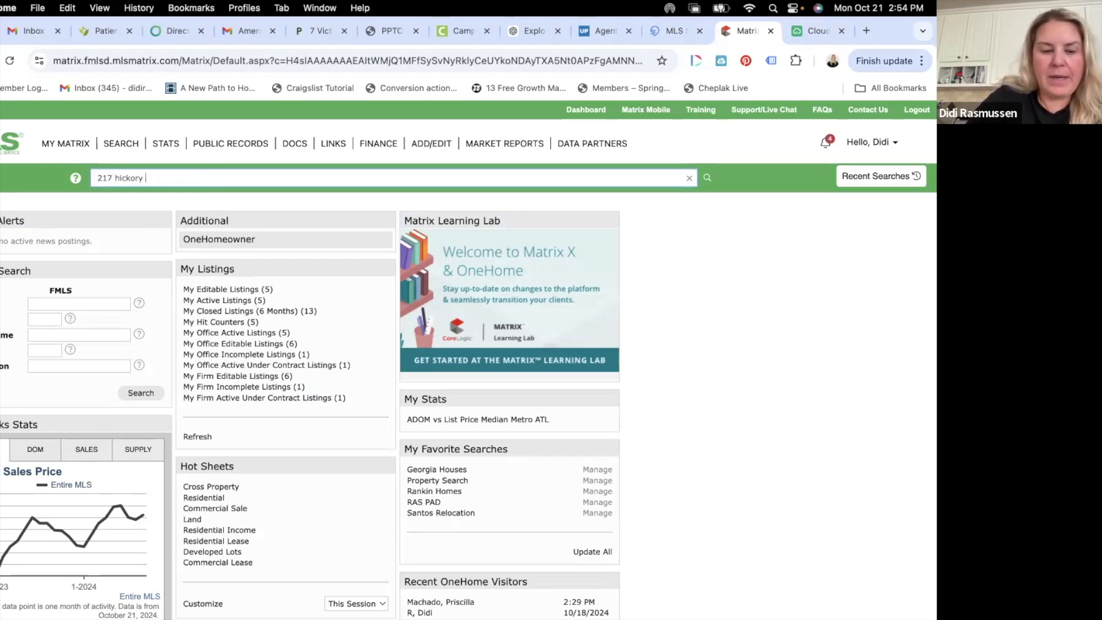
key(Return)
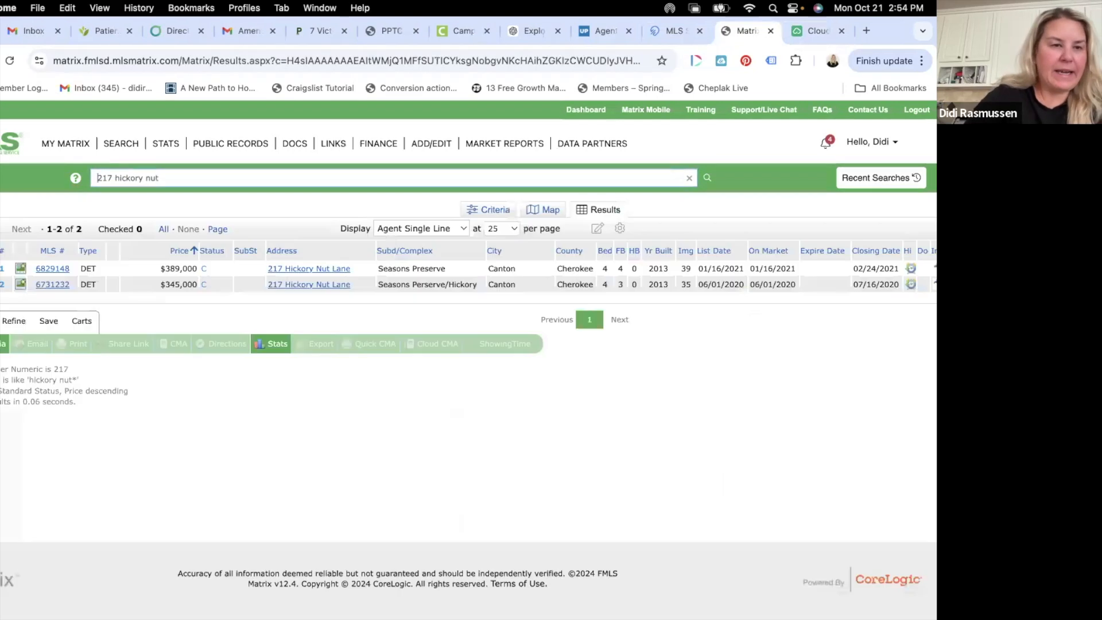
click(48, 269)
- Check the sold listing's details: 4 beds, 4 baths, 2,628 sq ft, sold for $389,000
scroll(286, 394, down, 3)
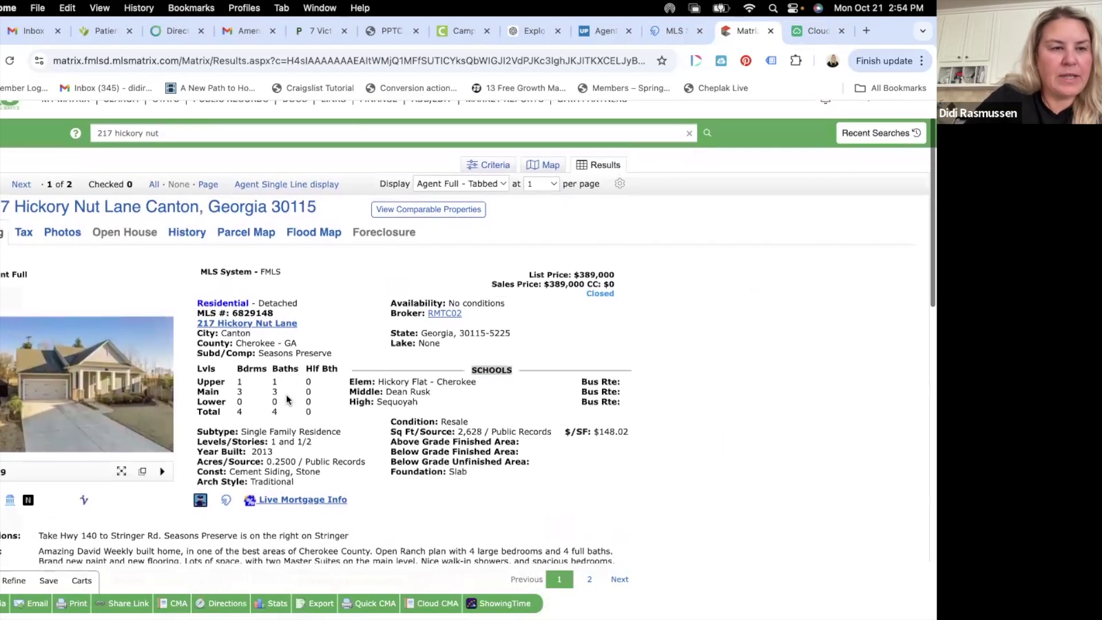
scroll(285, 394, down, 2)
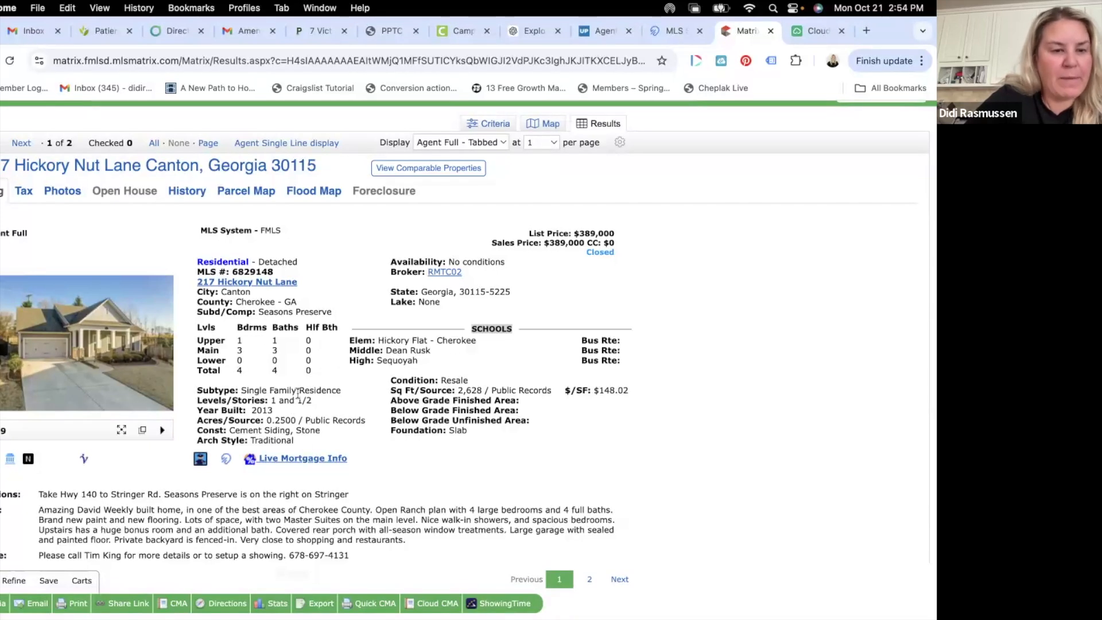
scroll(297, 392, down, 15)
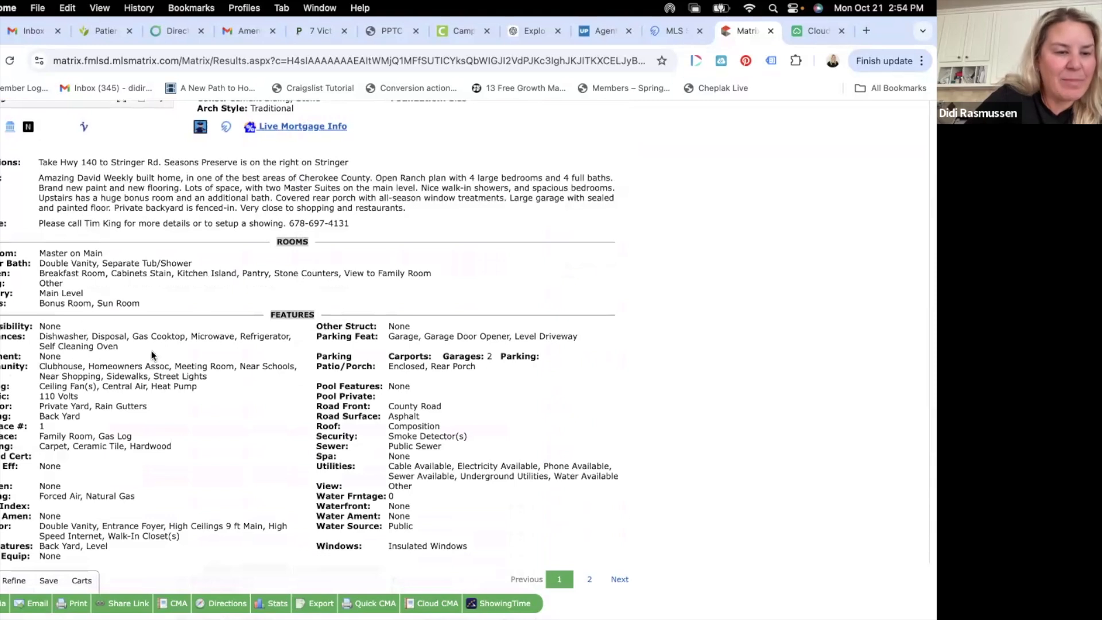
scroll(196, 315, up, 15)
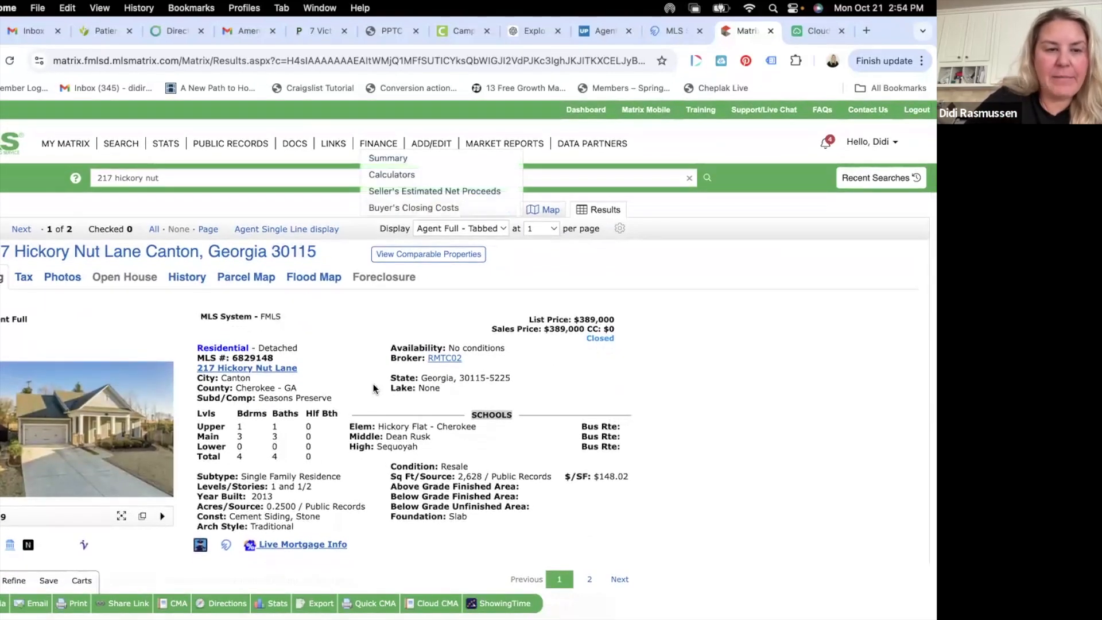
scroll(373, 383, down, 1)
scroll(375, 387, down, 4)
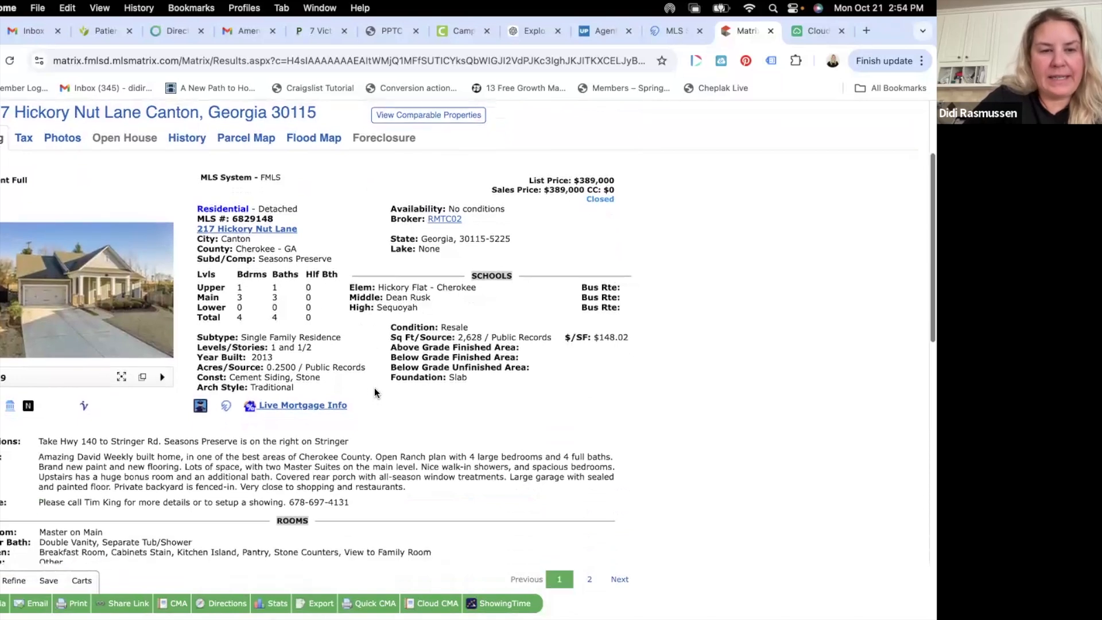
scroll(374, 393, down, 1)
scroll(374, 387, up, 2)
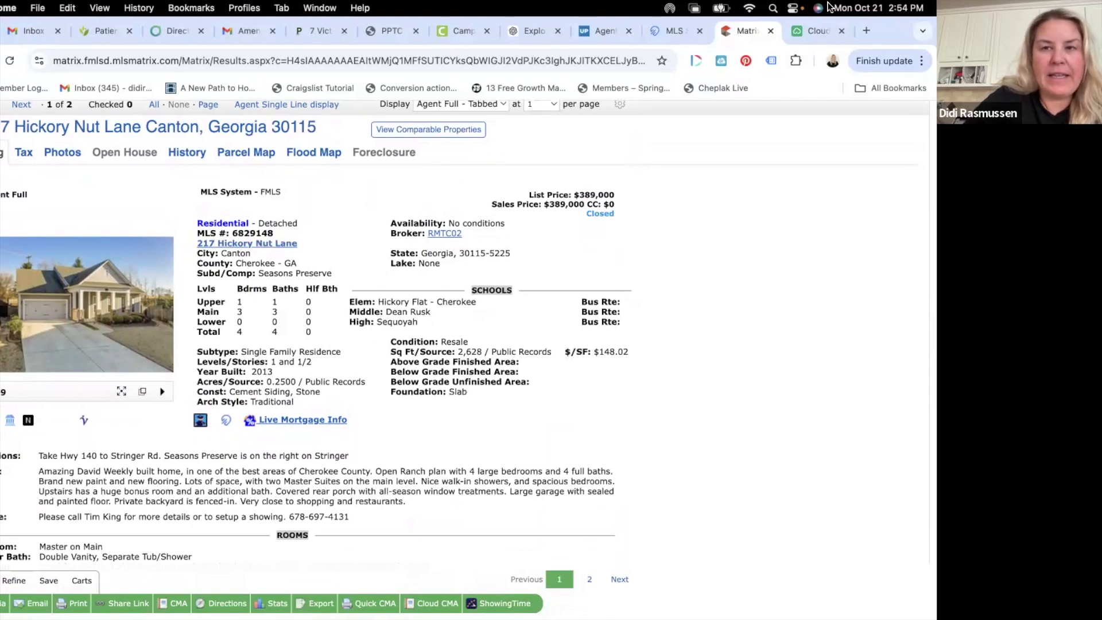
click(810, 30)
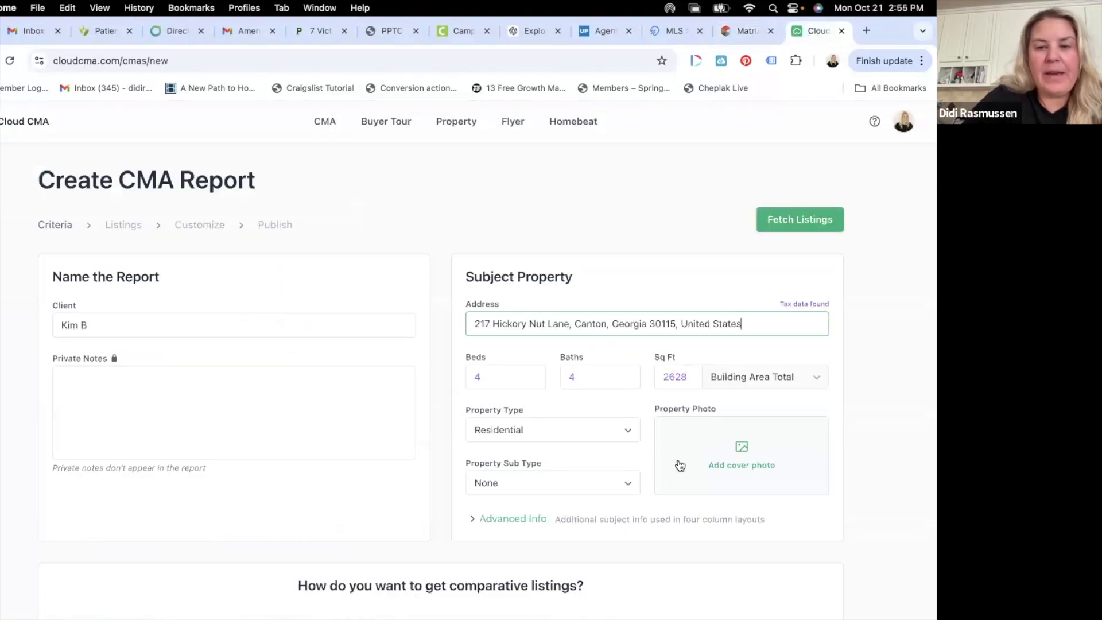
- Save the listing's front exterior photo to Downloads as hickory.jpeg
click(746, 30)
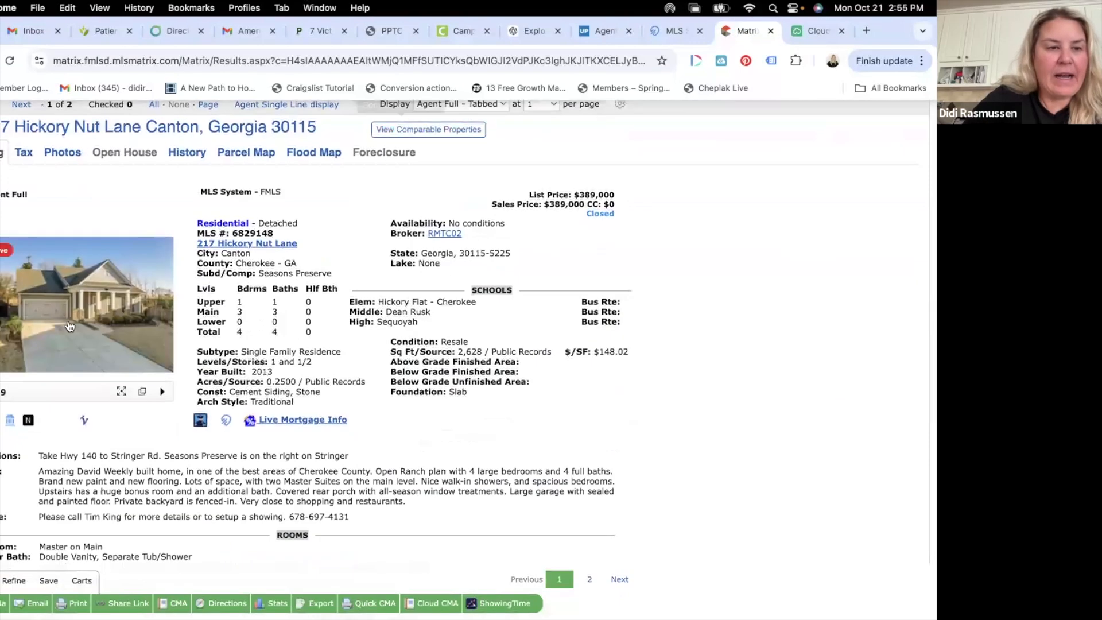
click(65, 315)
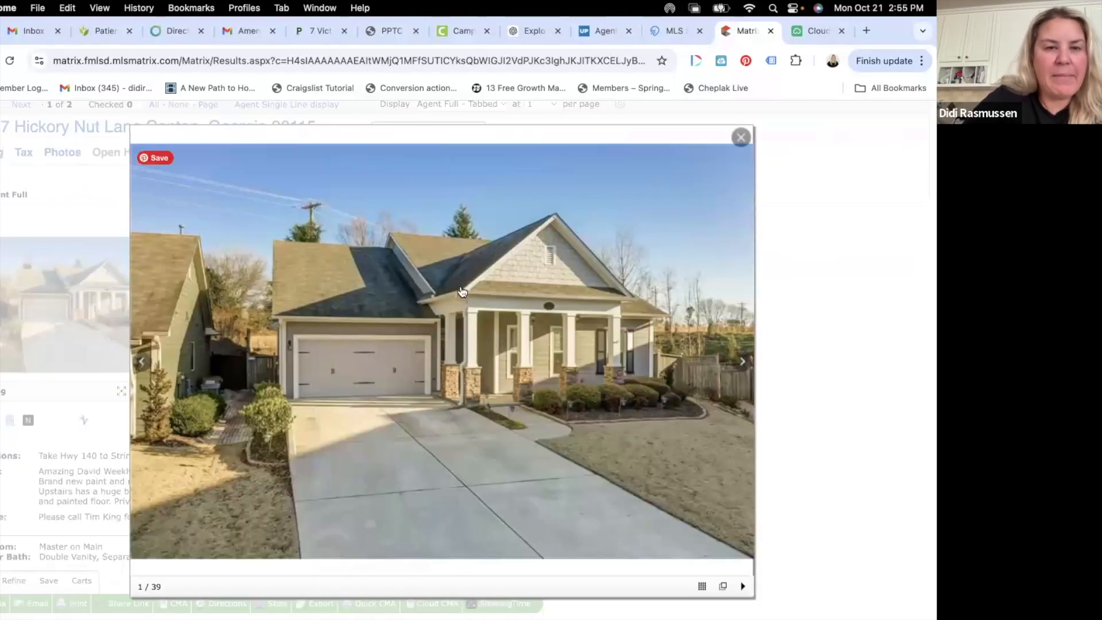
right_click(462, 291)
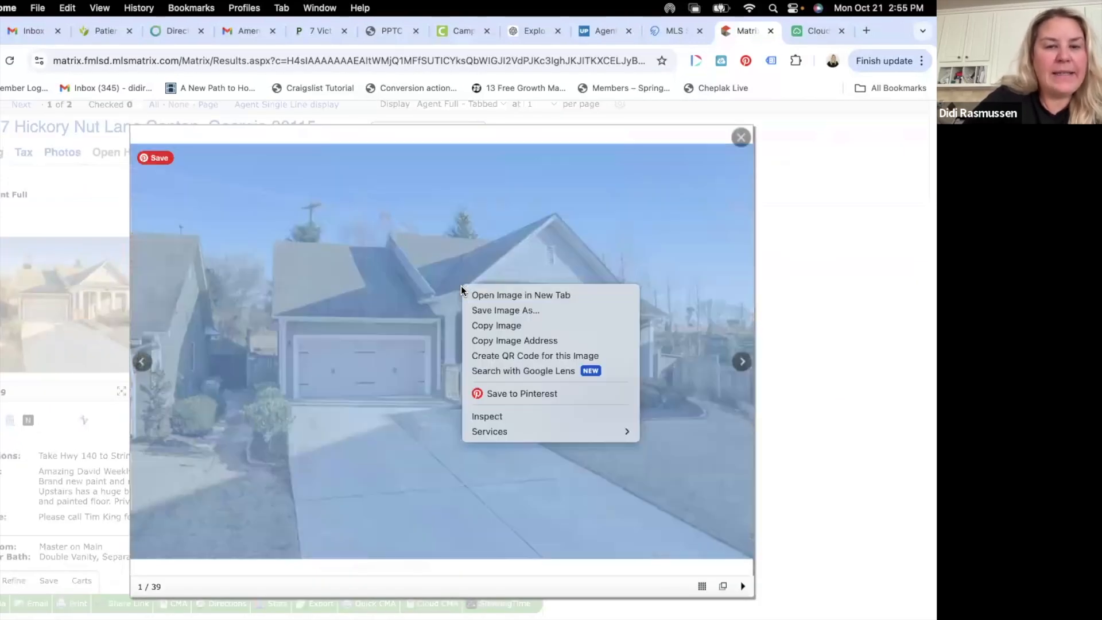
click(514, 314)
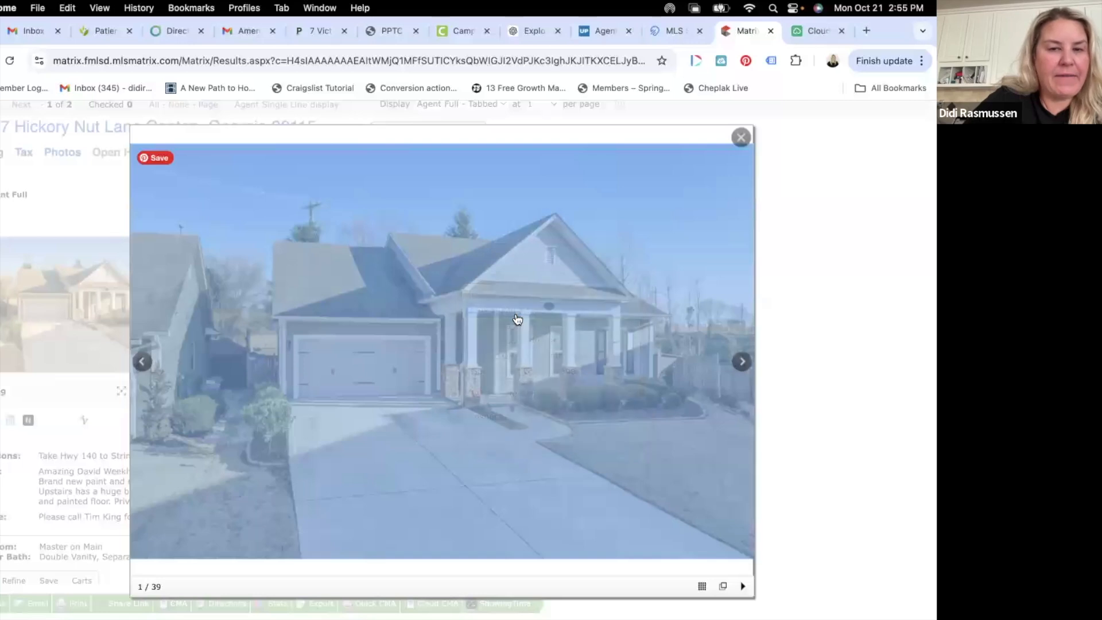
text(hickory)
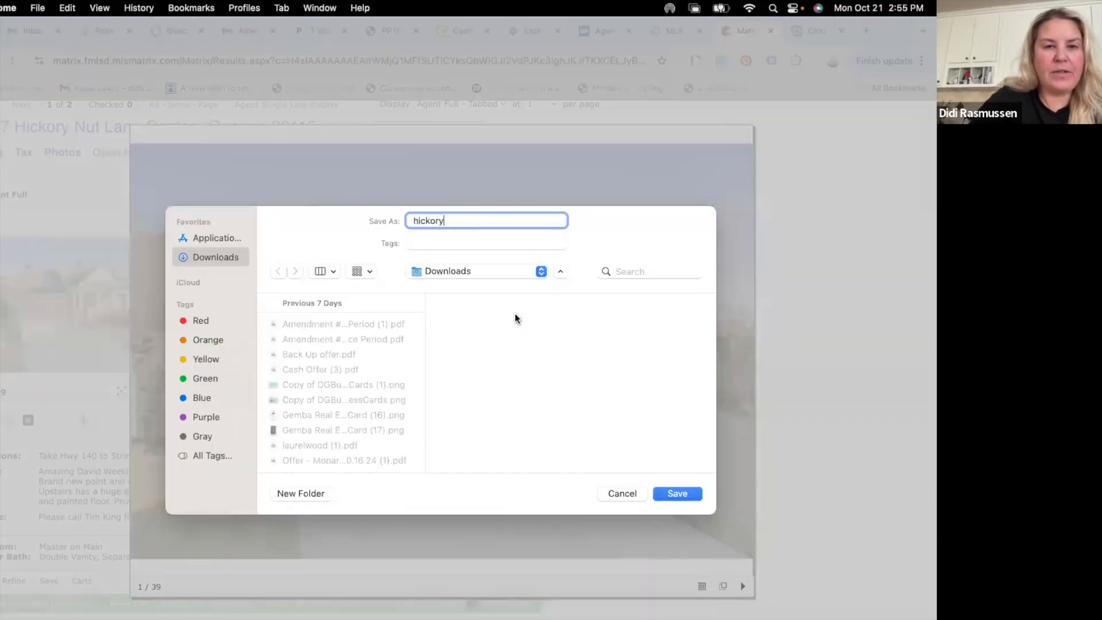
click(692, 492)
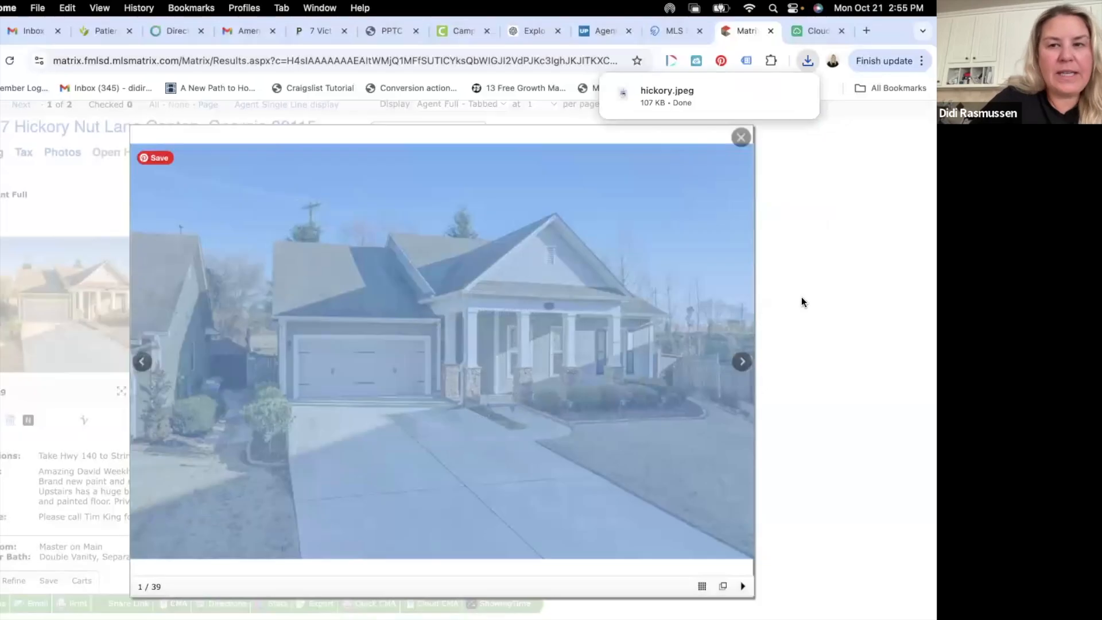
click(801, 300)
- Add hickory.jpeg, cropped, as the subject property's cover photo in the CMA form
click(822, 25)
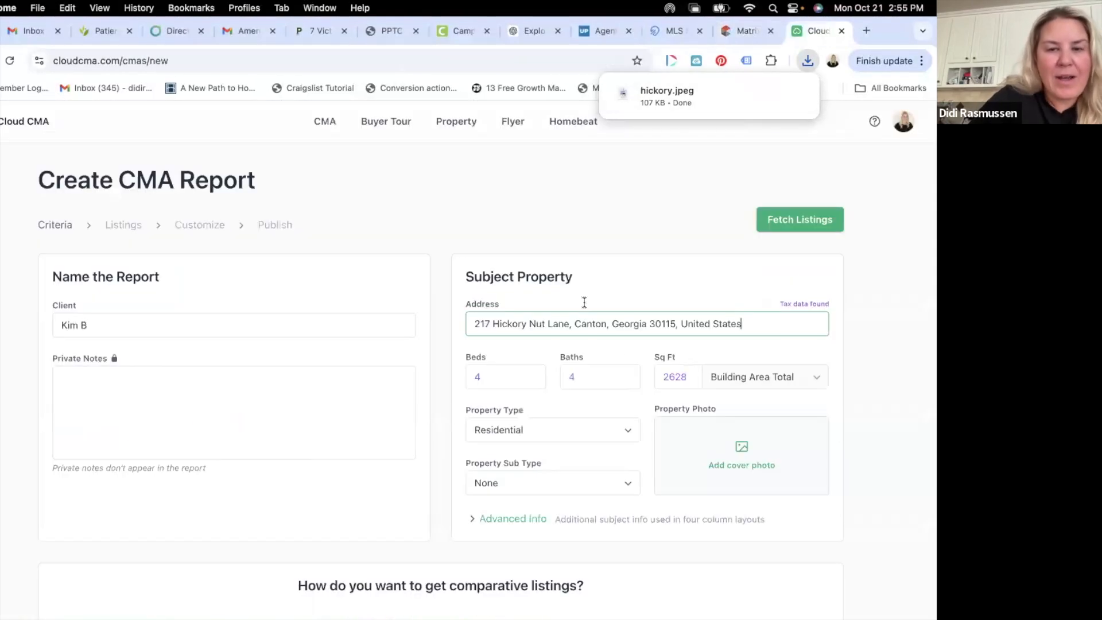
click(746, 448)
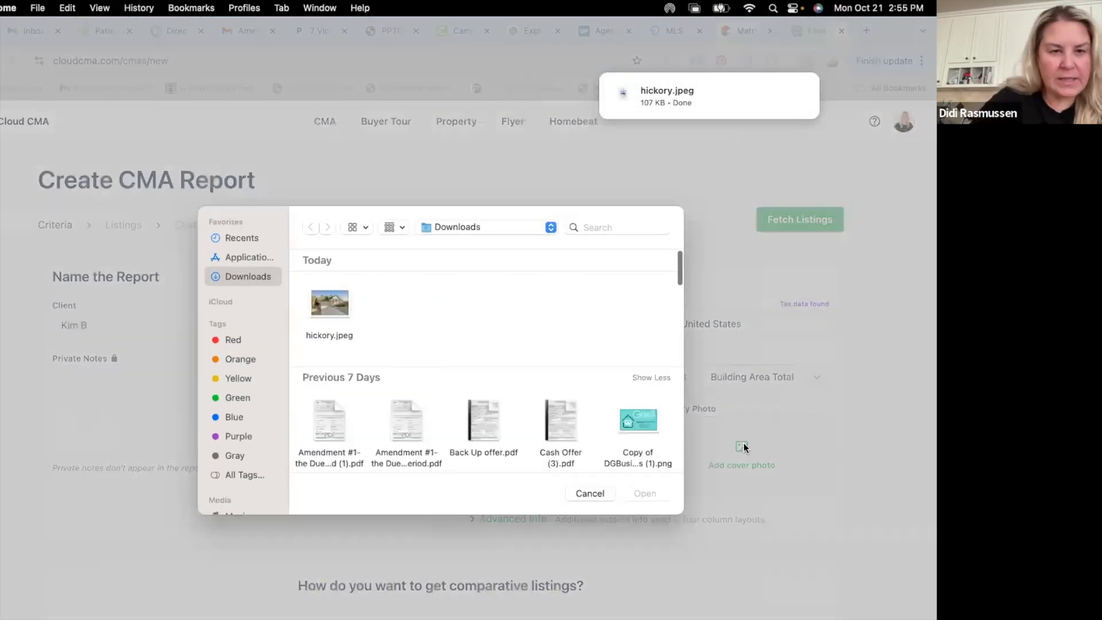
double_click(329, 302)
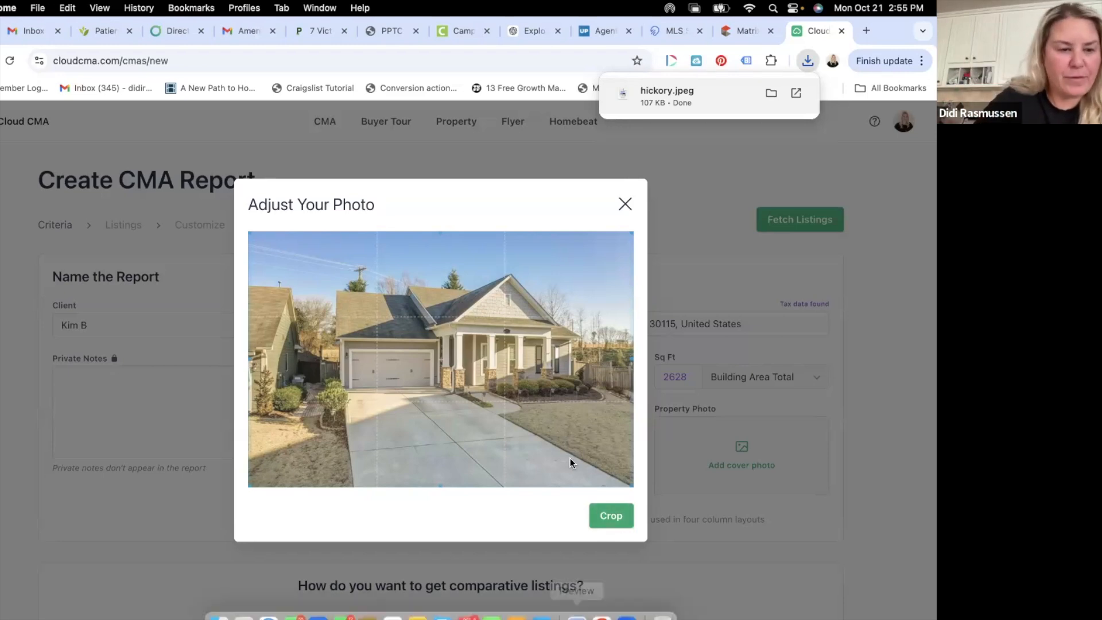
click(617, 518)
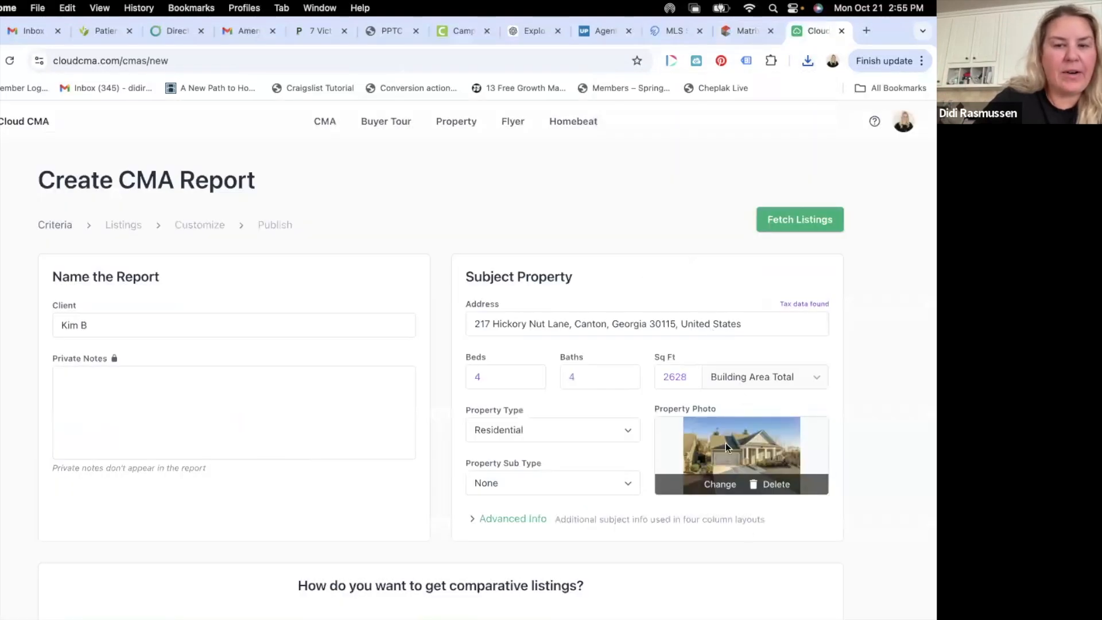
scroll(726, 442, down, 1)
scroll(727, 439, down, 2)
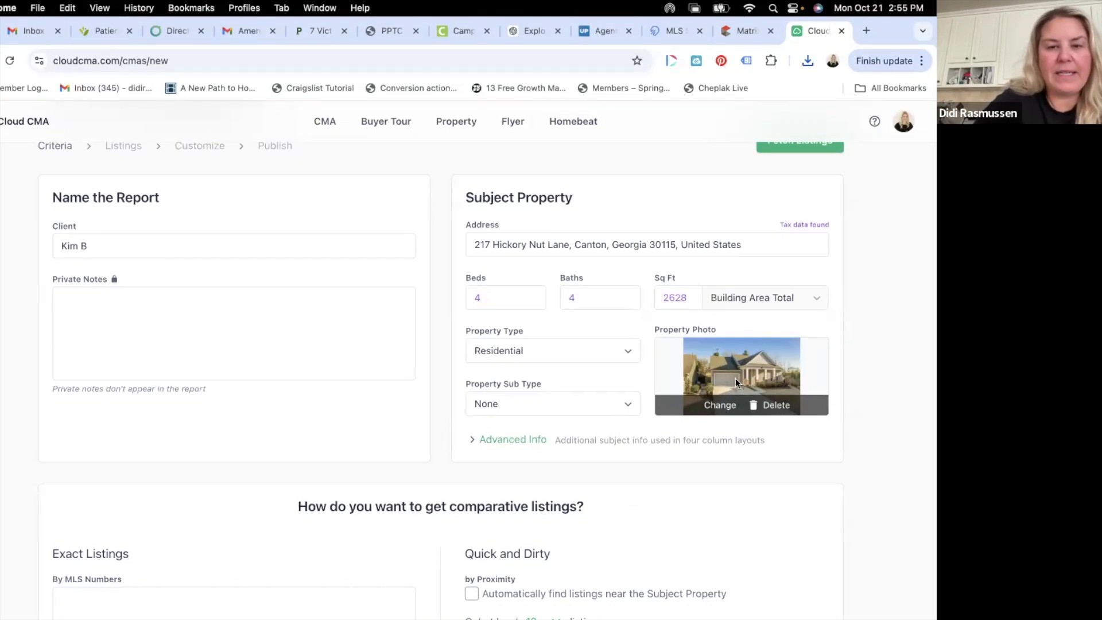
scroll(735, 378, down, 1)
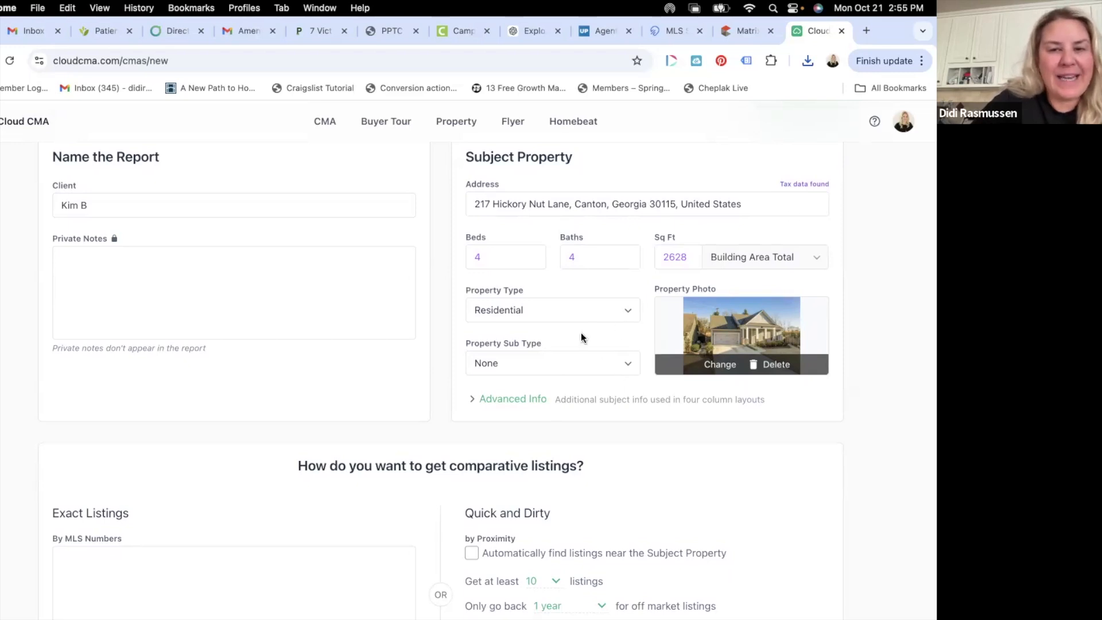
- Tick 'Automatically find listings near the Subject Property' under Quick and Dirty
scroll(557, 377, down, 2)
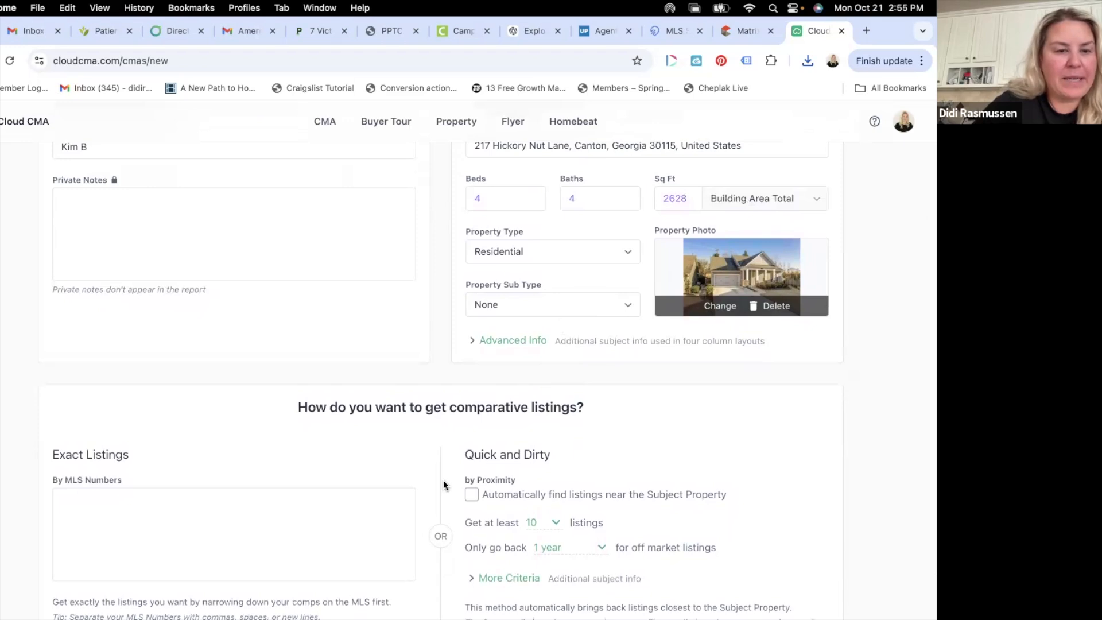
scroll(369, 395, down, 4)
click(115, 383)
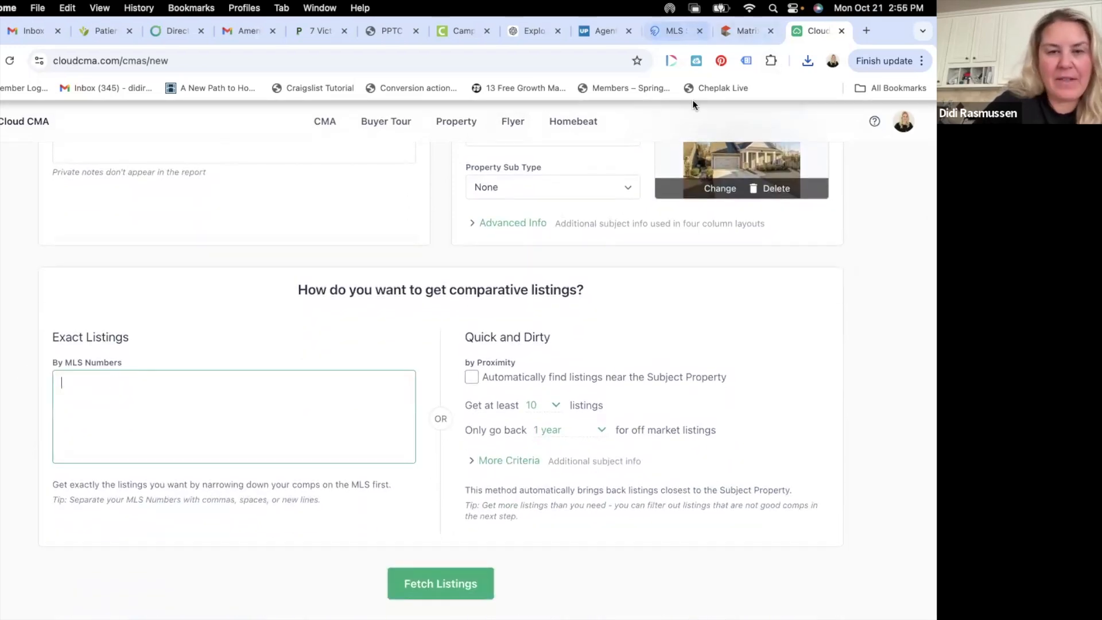
click(471, 378)
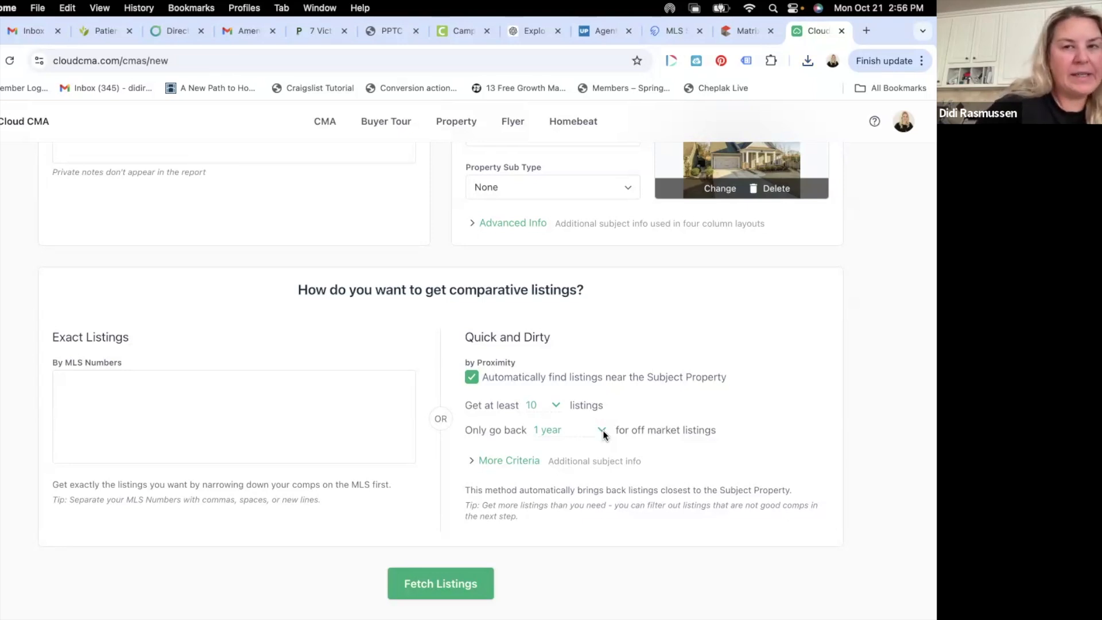
click(119, 398)
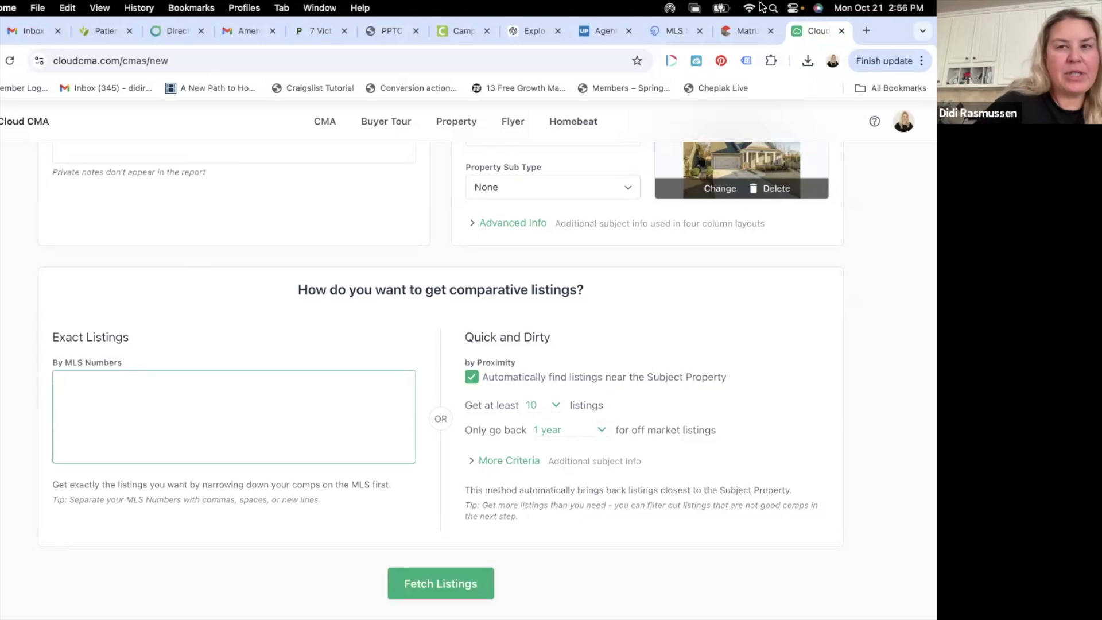
- Copy the subdivision name Seasons Preserve from the Hickory Nut Lane listing
click(735, 31)
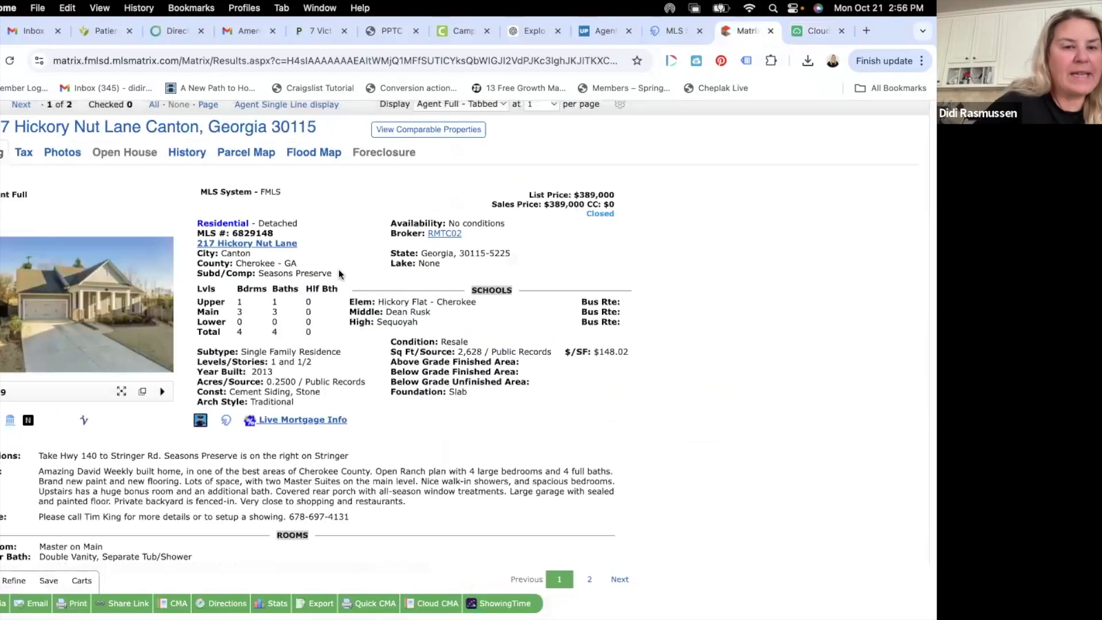
triple_click(274, 273)
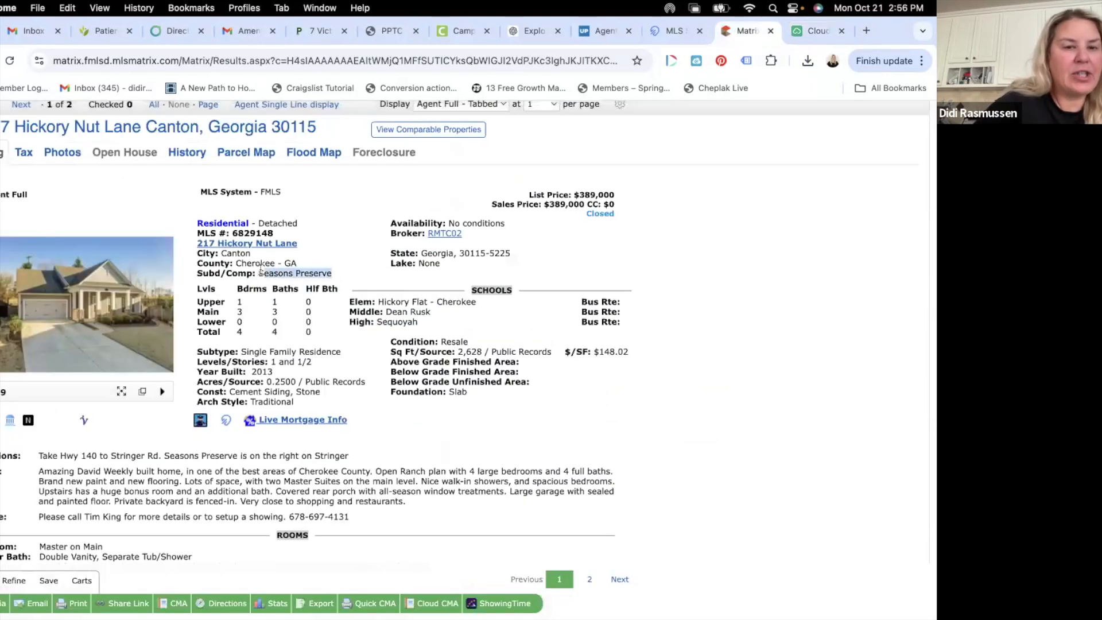
right_click(290, 274)
click(304, 305)
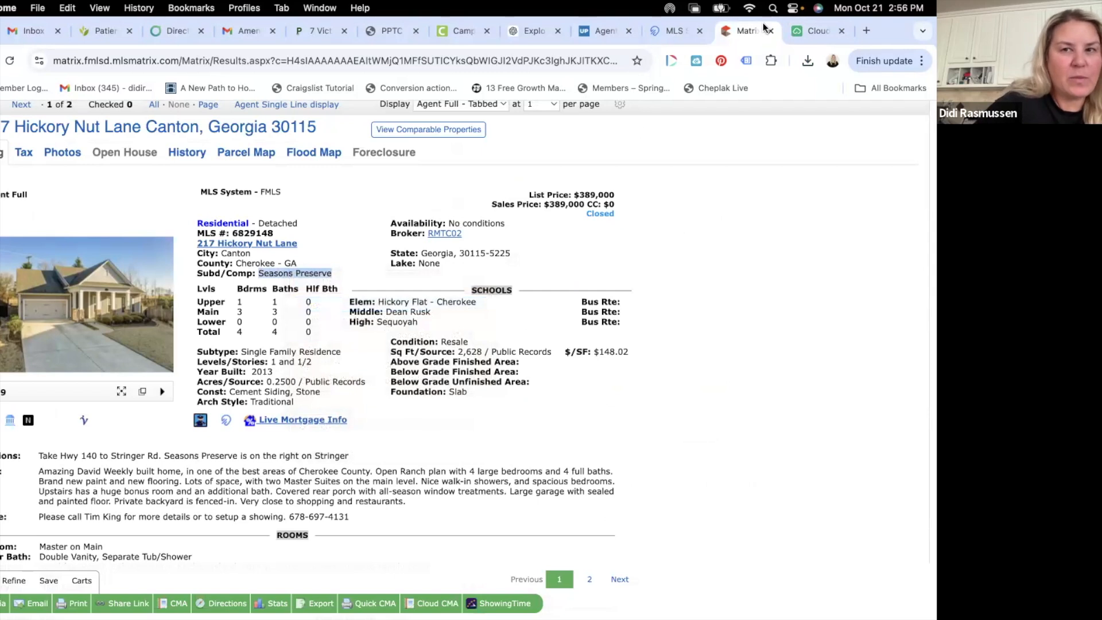
- Open a fresh Matrix home page from the FMLS dashboard in a new tab
scroll(499, 436, down, 3)
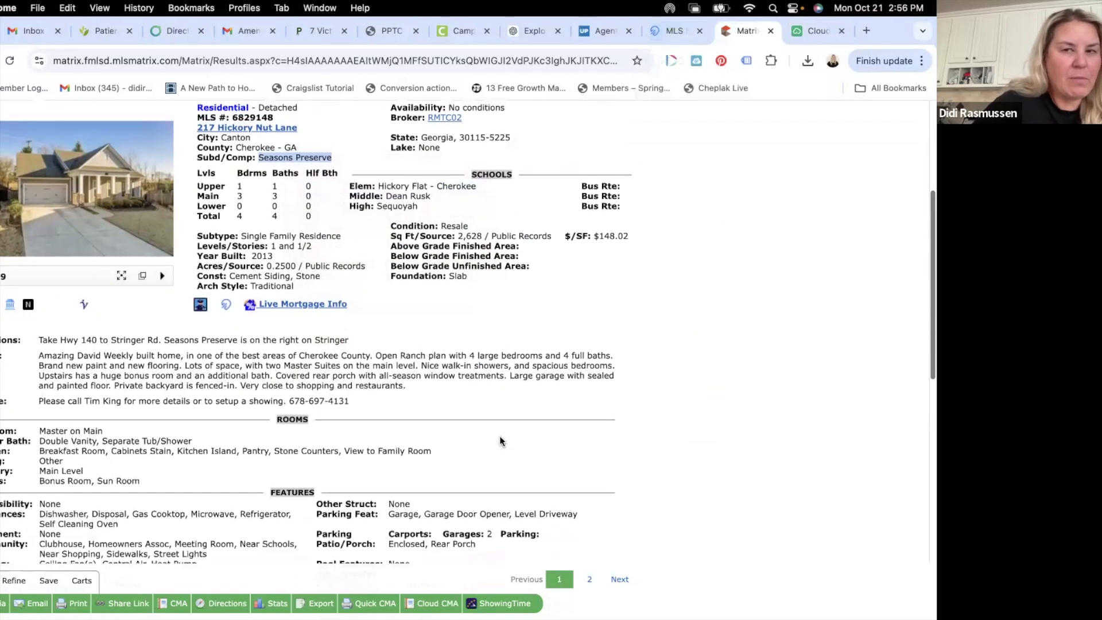
scroll(499, 435, up, 3)
click(674, 30)
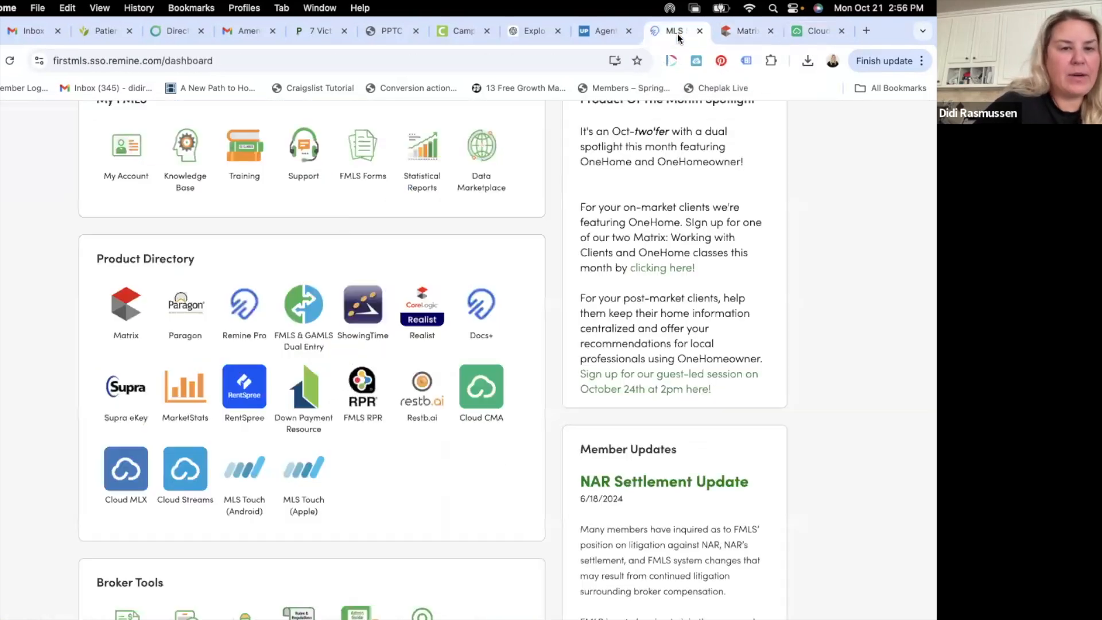
click(138, 308)
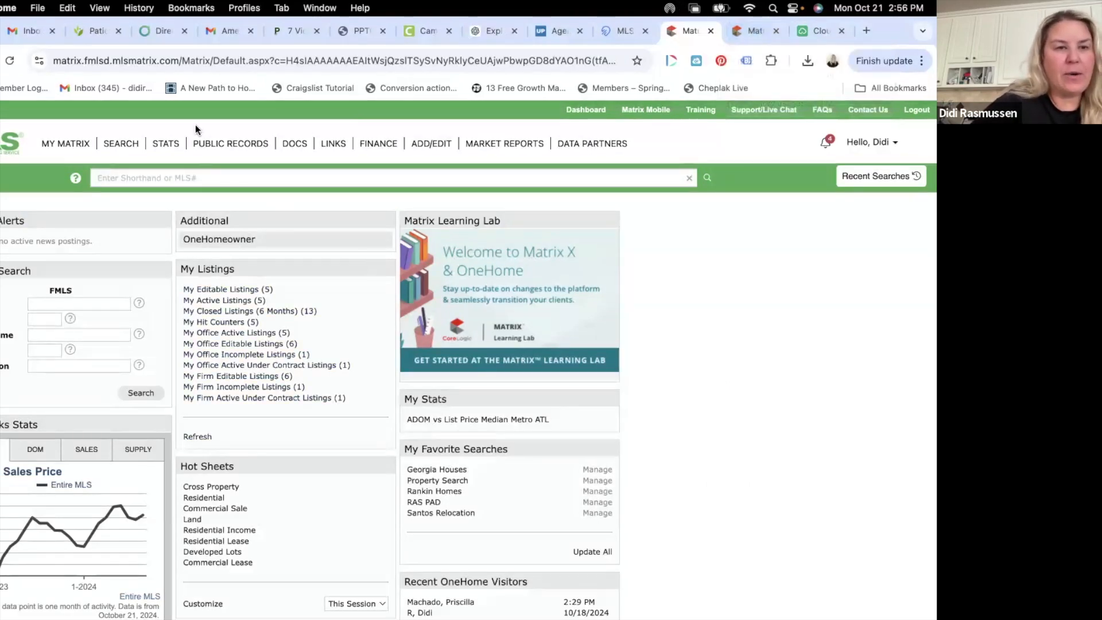
- Paste Seasons Preserve into the Subdivision/Complex field of the property search
click(121, 145)
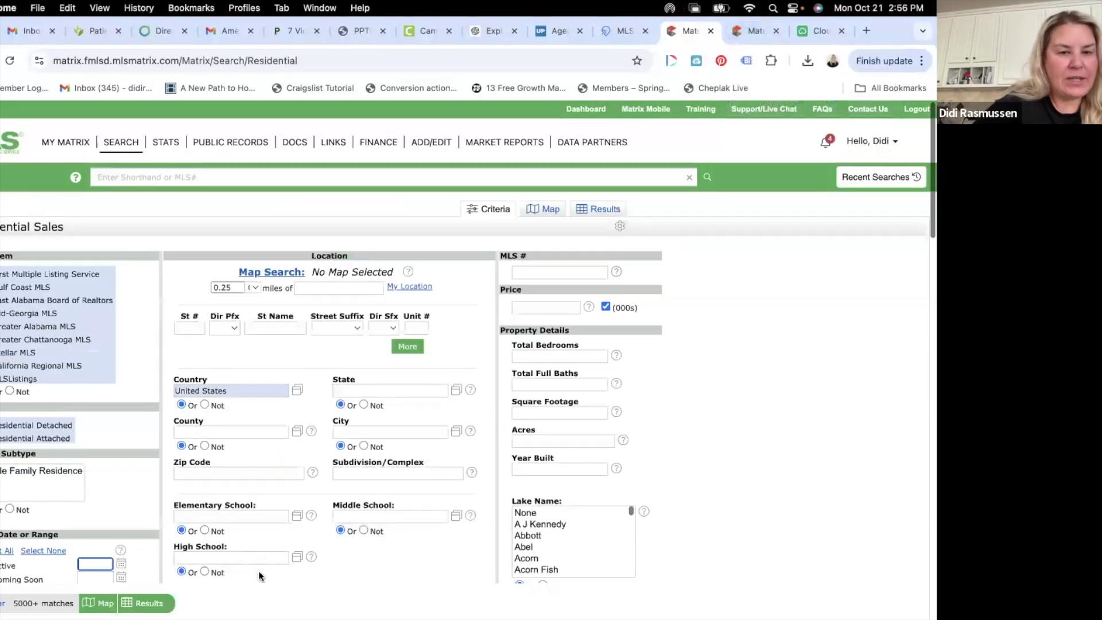
scroll(258, 570, down, 2)
click(384, 359)
right_click(385, 359)
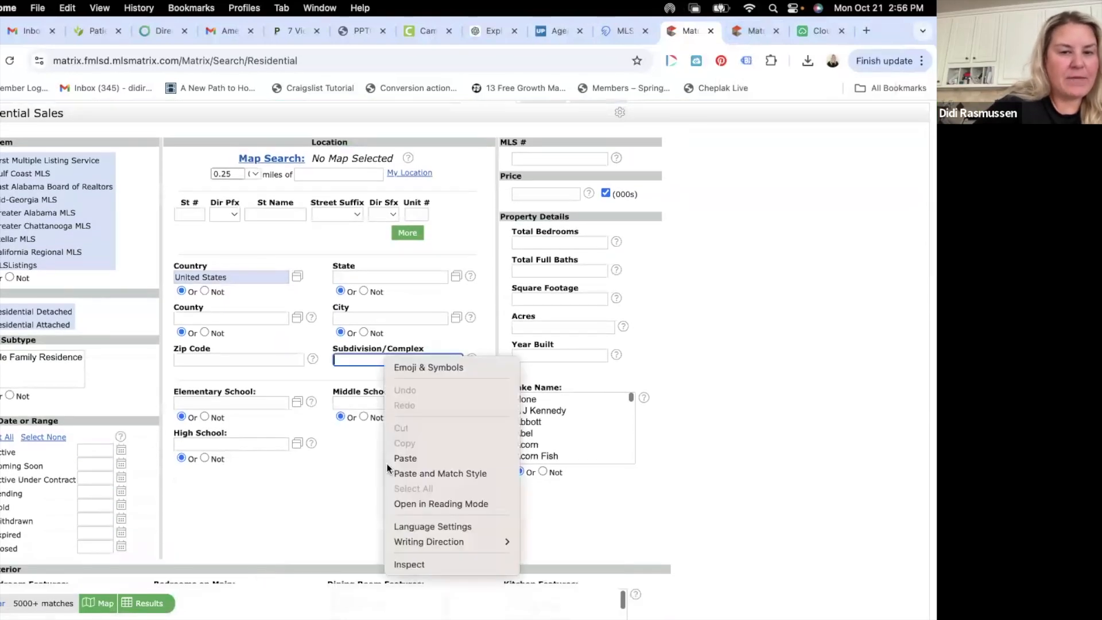
click(388, 462)
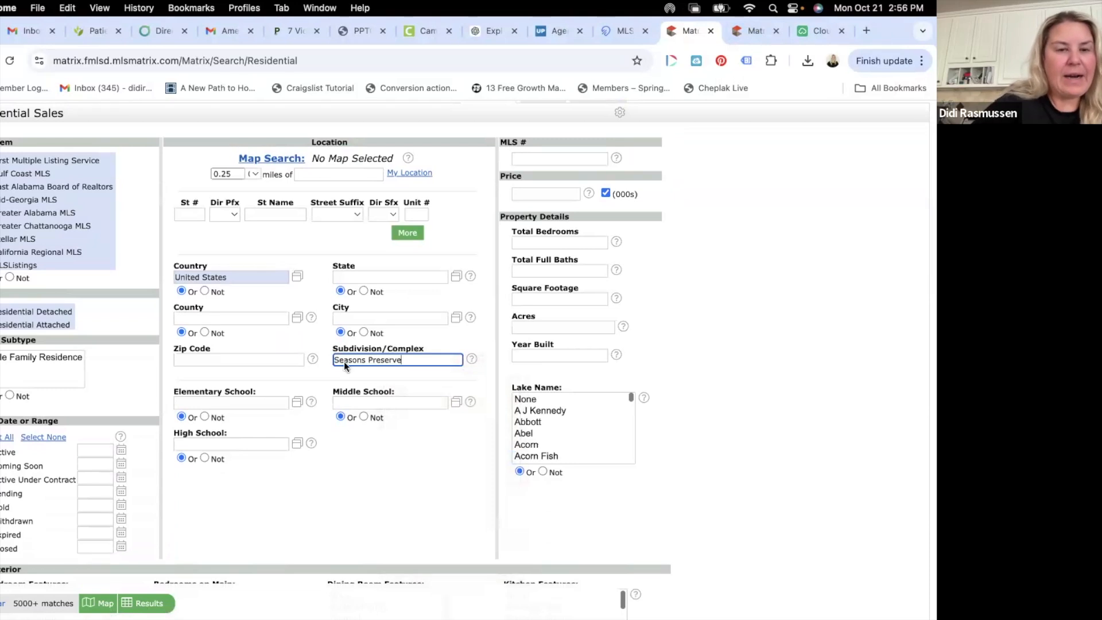
click(366, 402)
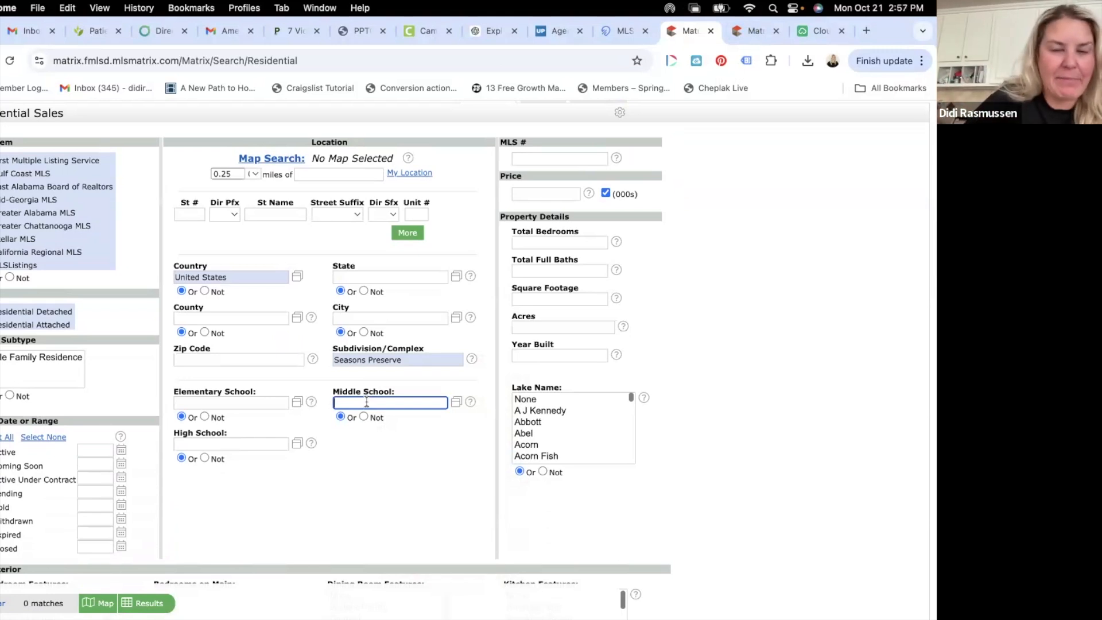
- Include all listing statuses and show the matching results
scroll(388, 398, down, 5)
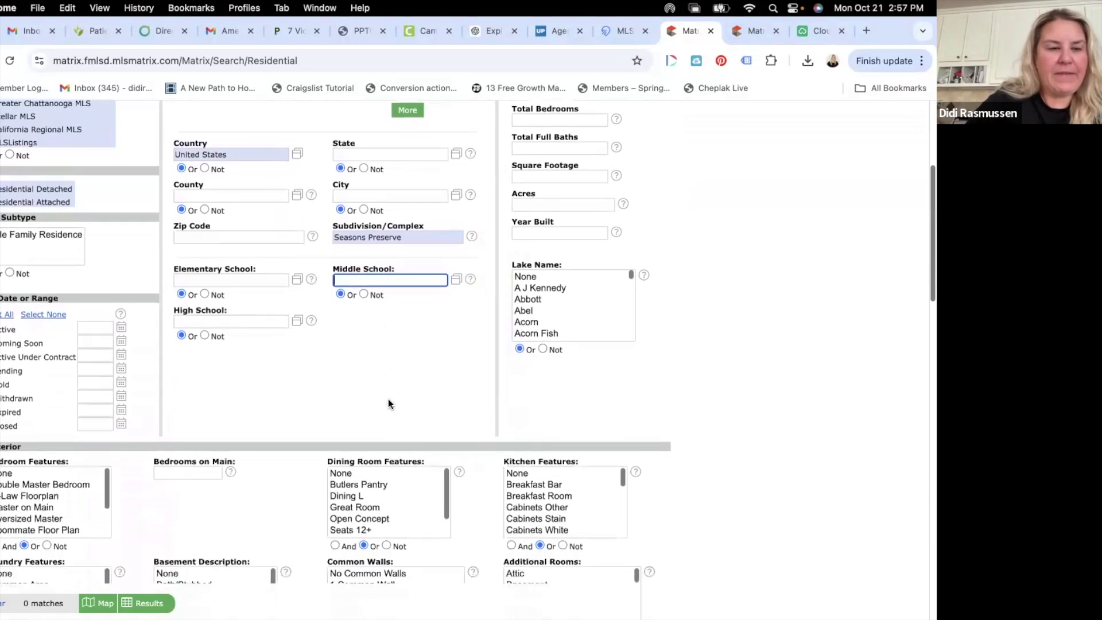
scroll(388, 398, down, 4)
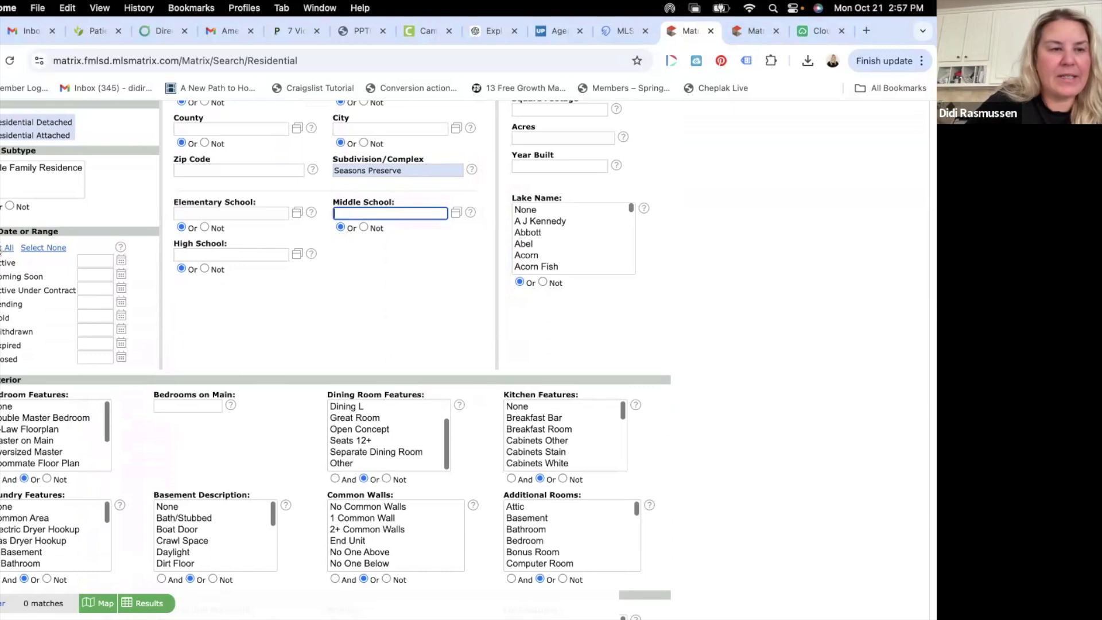
click(4, 247)
scroll(161, 555, down, 2)
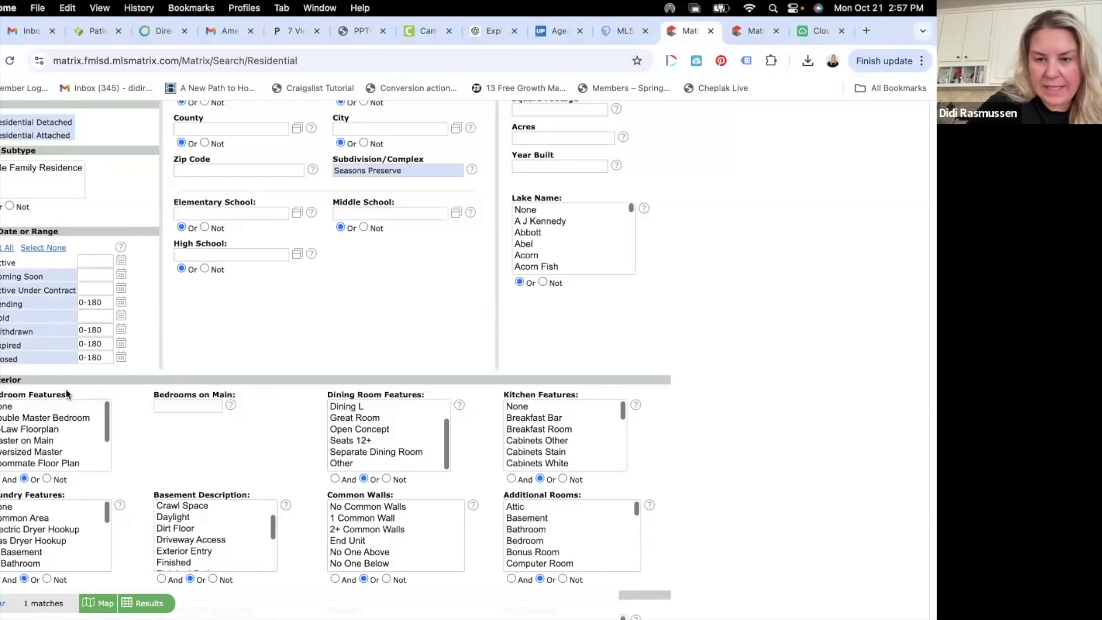
click(138, 603)
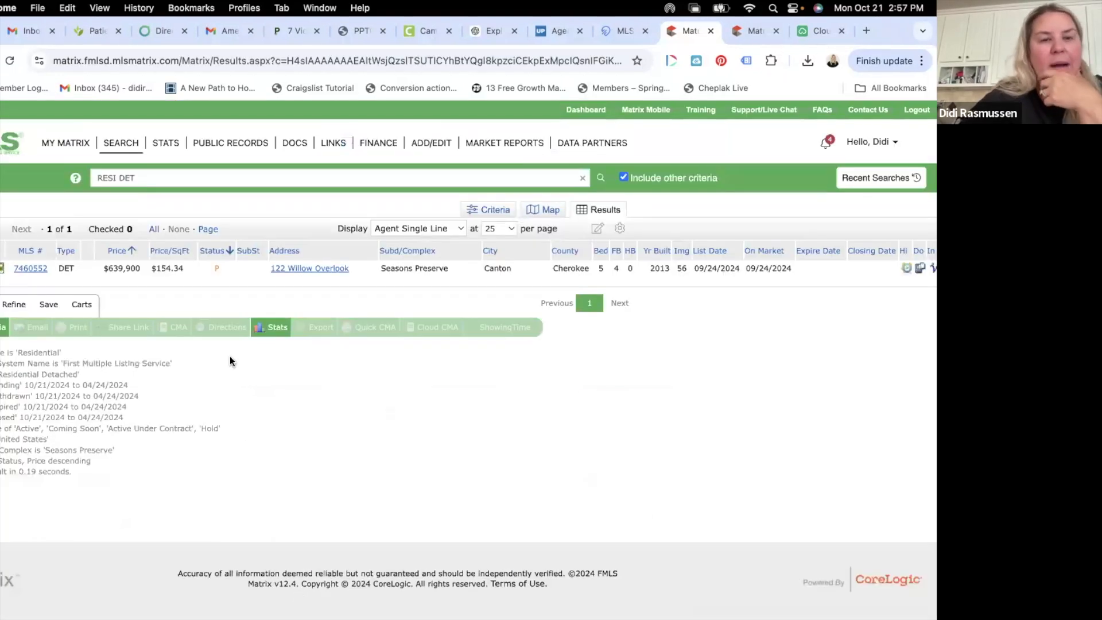
click(30, 268)
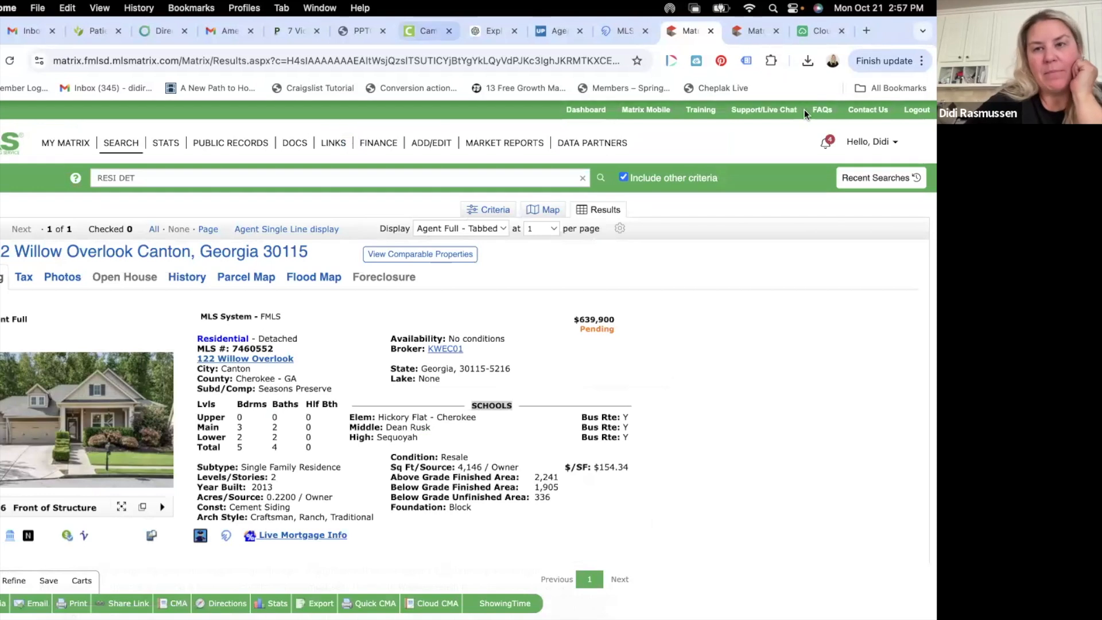
click(826, 30)
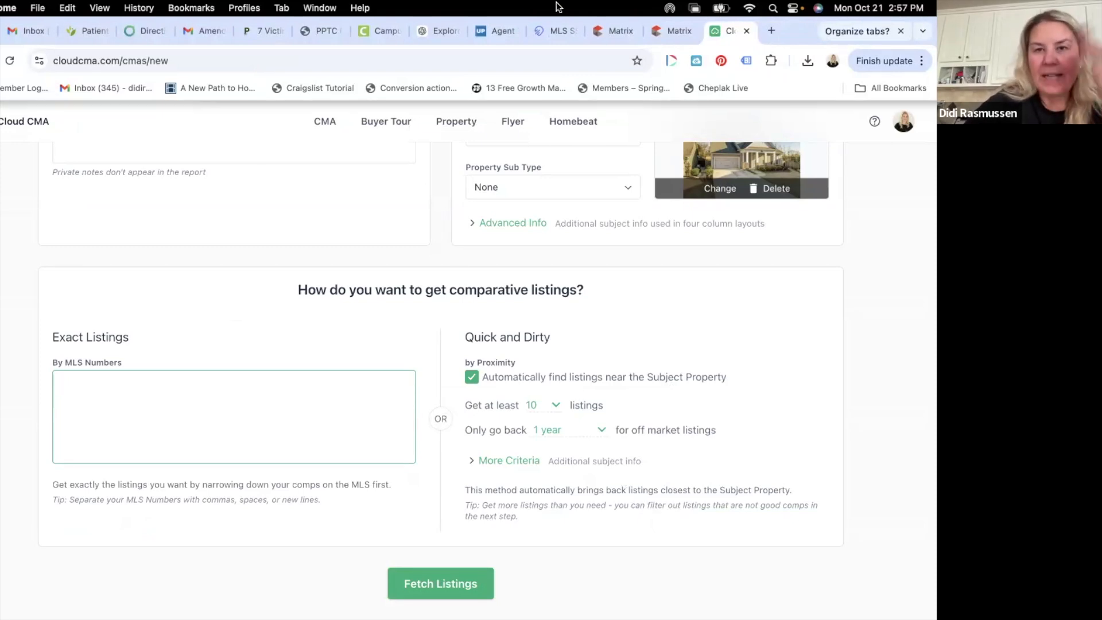
click(616, 32)
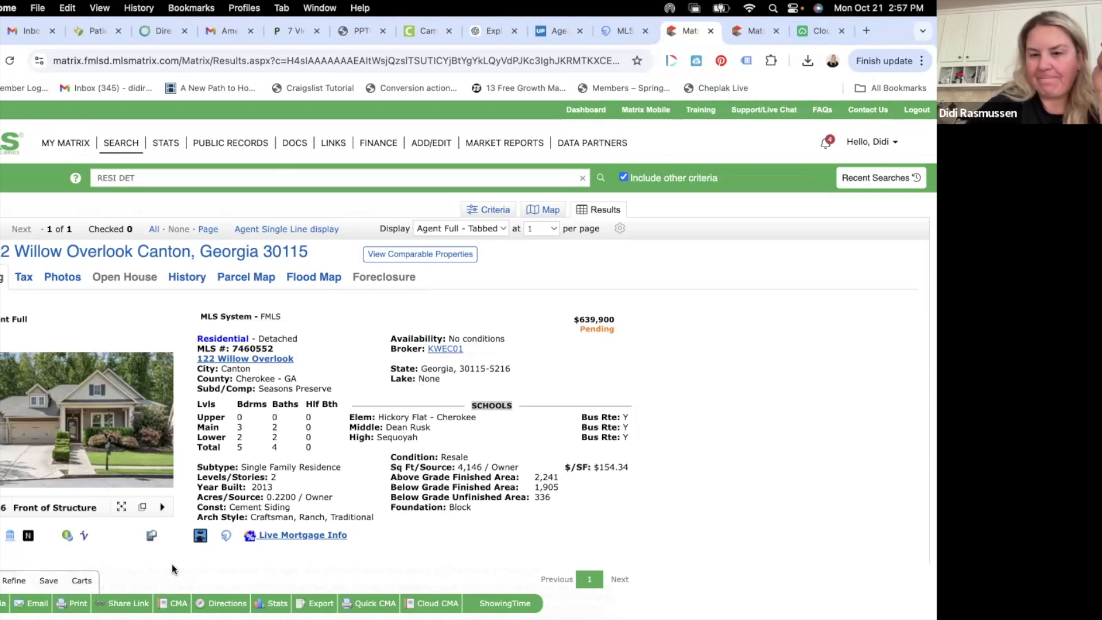
- Refine the Matrix search's Closed date range to Oct 1, 2023 through Oct 21, 2024
click(14, 580)
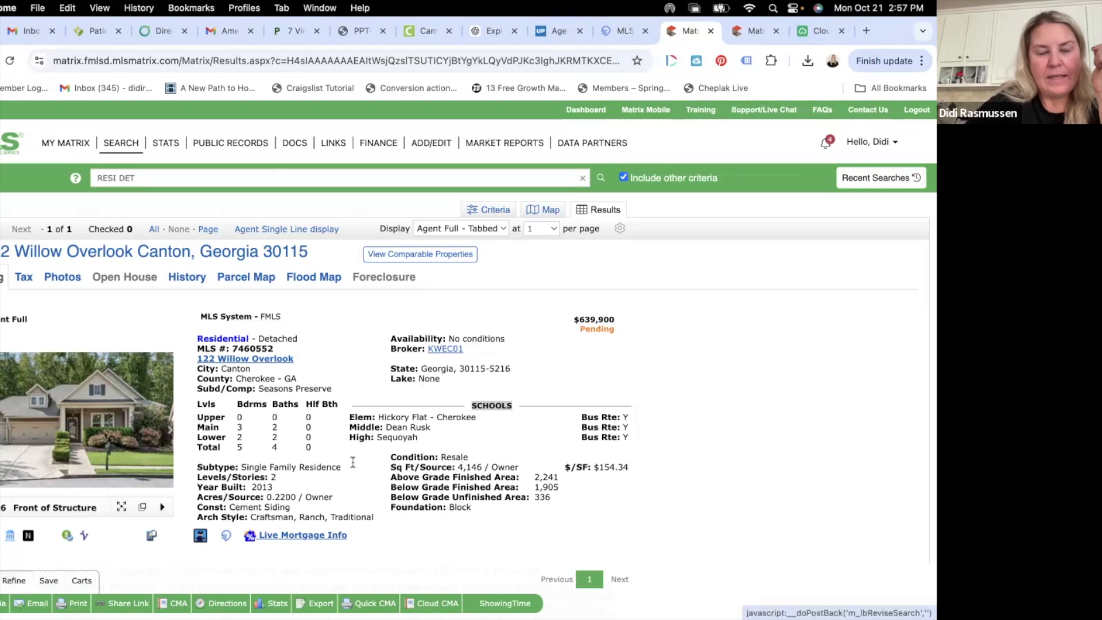
scroll(391, 513, down, 2)
scroll(390, 513, down, 3)
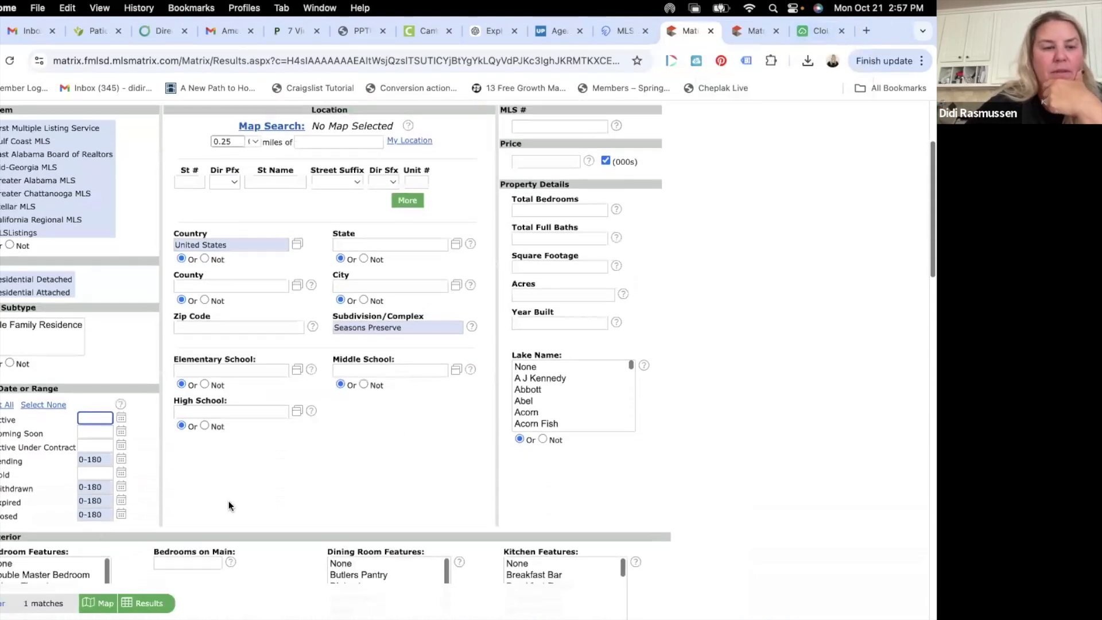
click(121, 514)
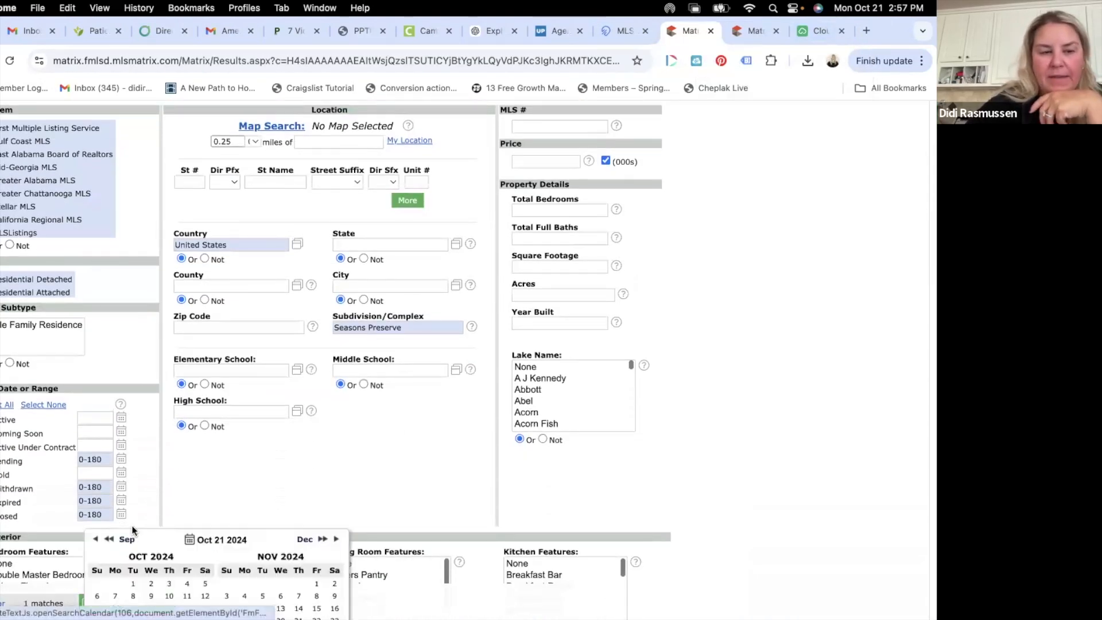
scroll(184, 402, down, 2)
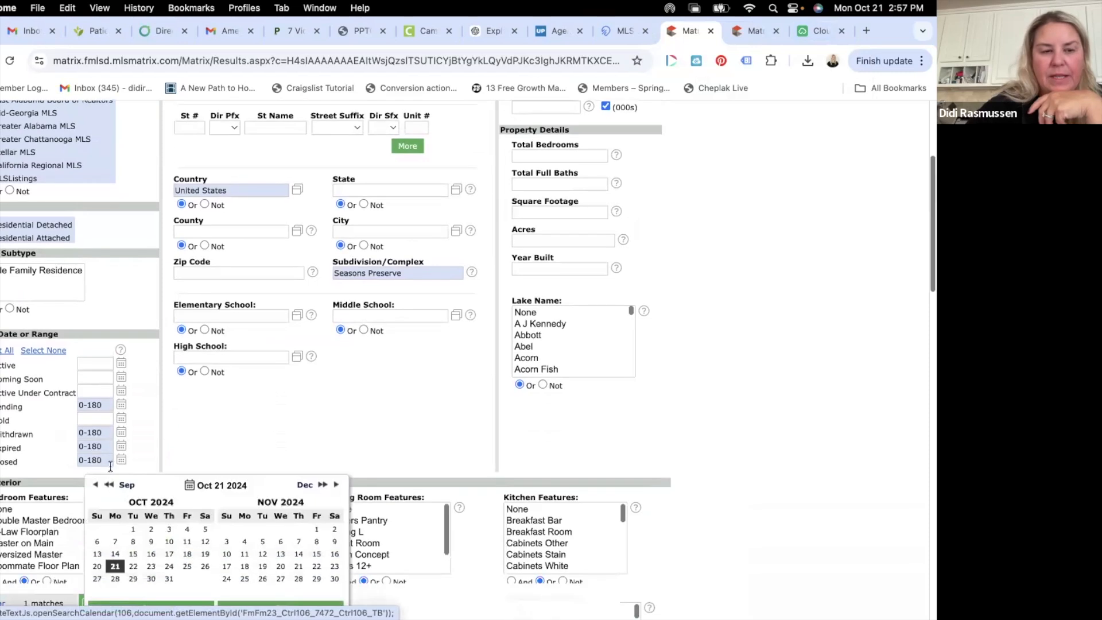
click(108, 484)
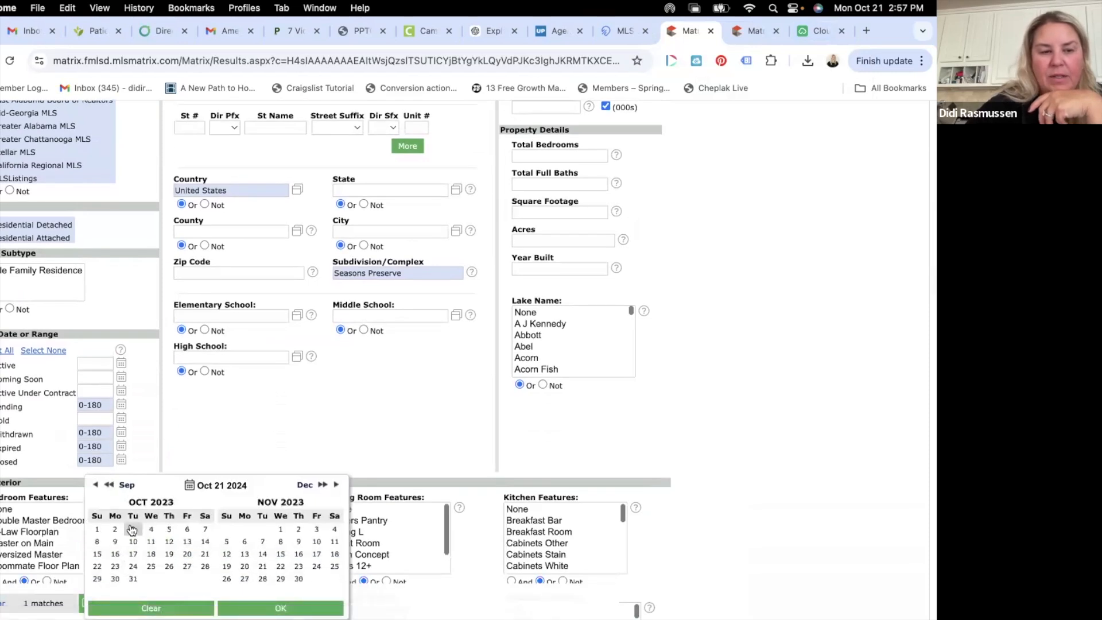
click(98, 528)
click(322, 485)
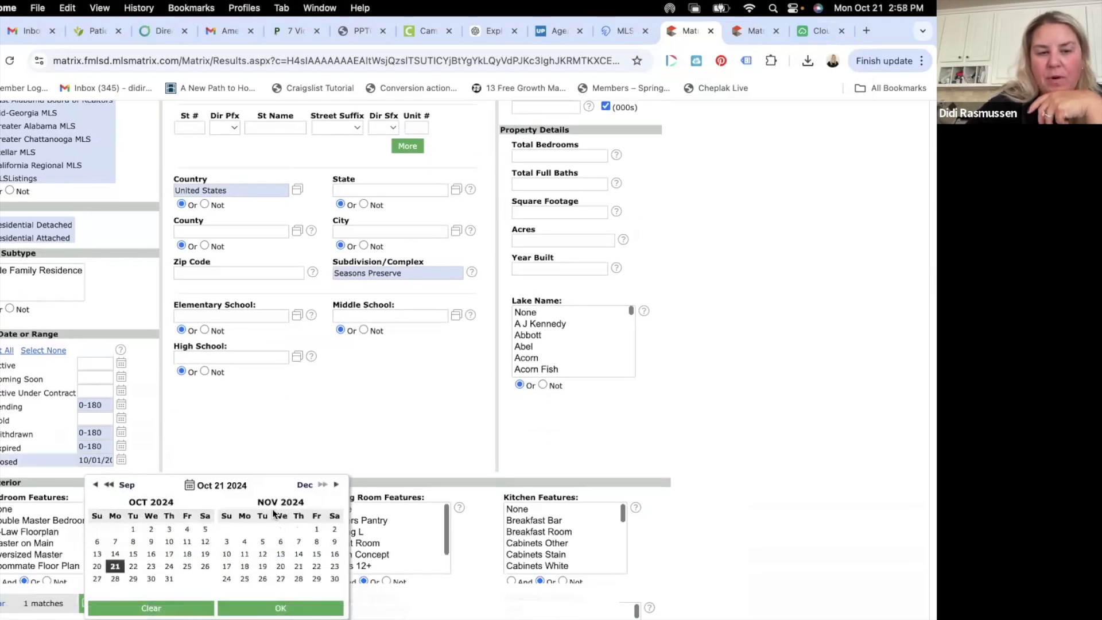
click(117, 568)
scroll(310, 540, down, 2)
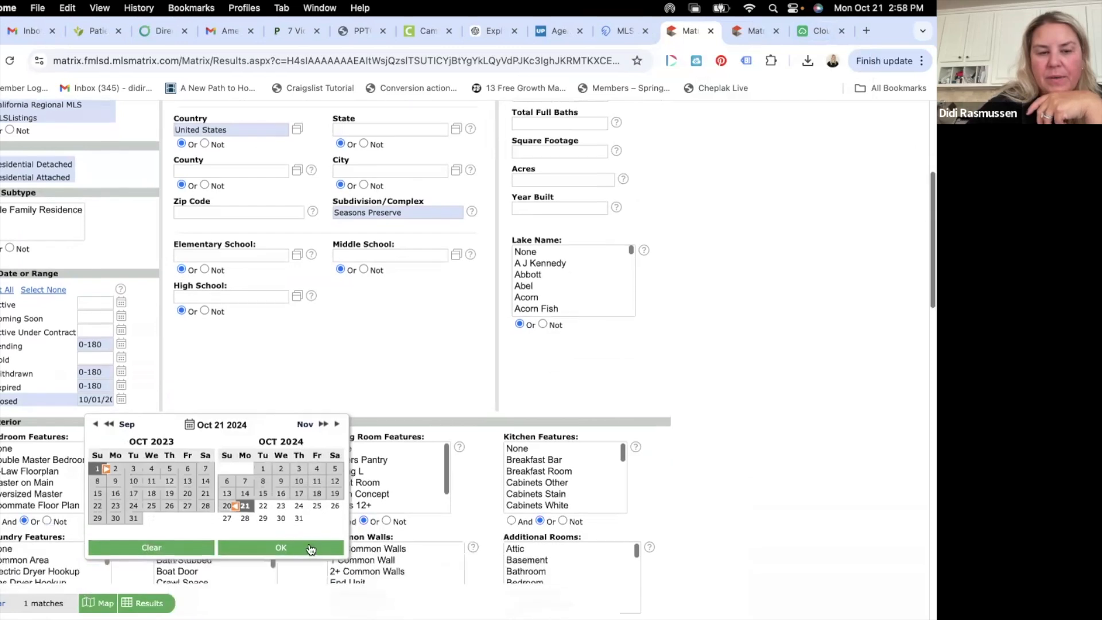
click(307, 549)
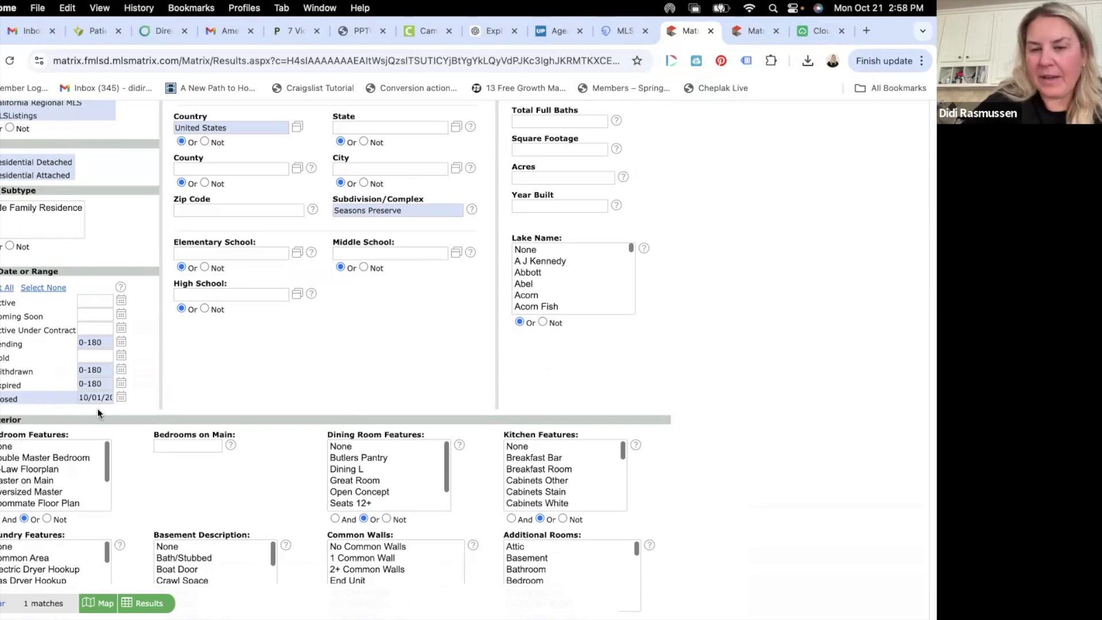
scroll(115, 474, down, 15)
scroll(116, 474, up, 20)
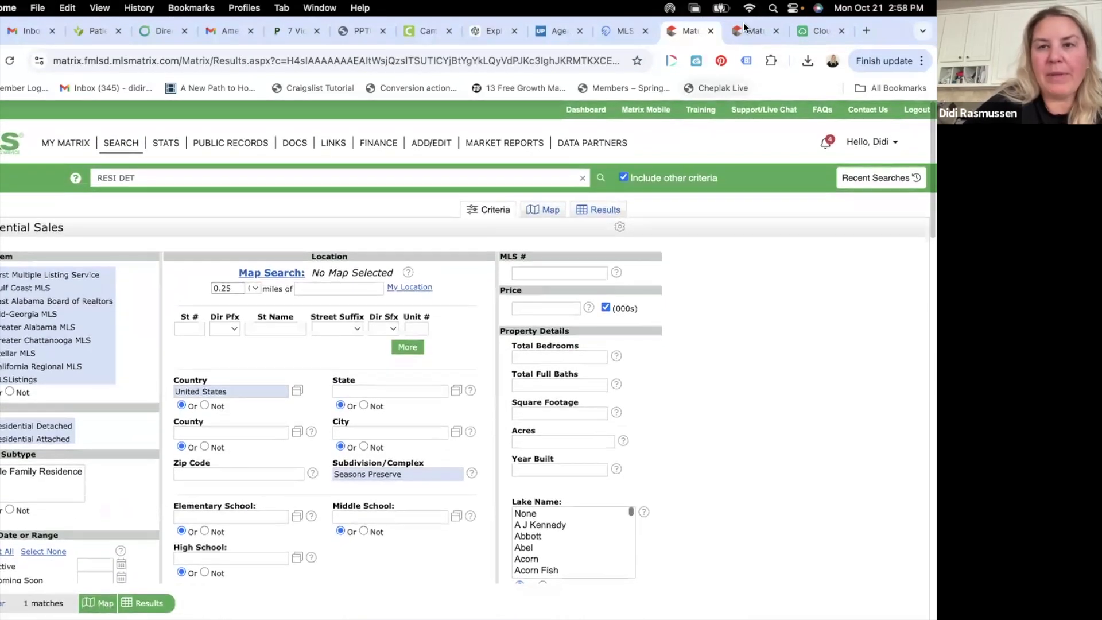
click(743, 24)
click(812, 29)
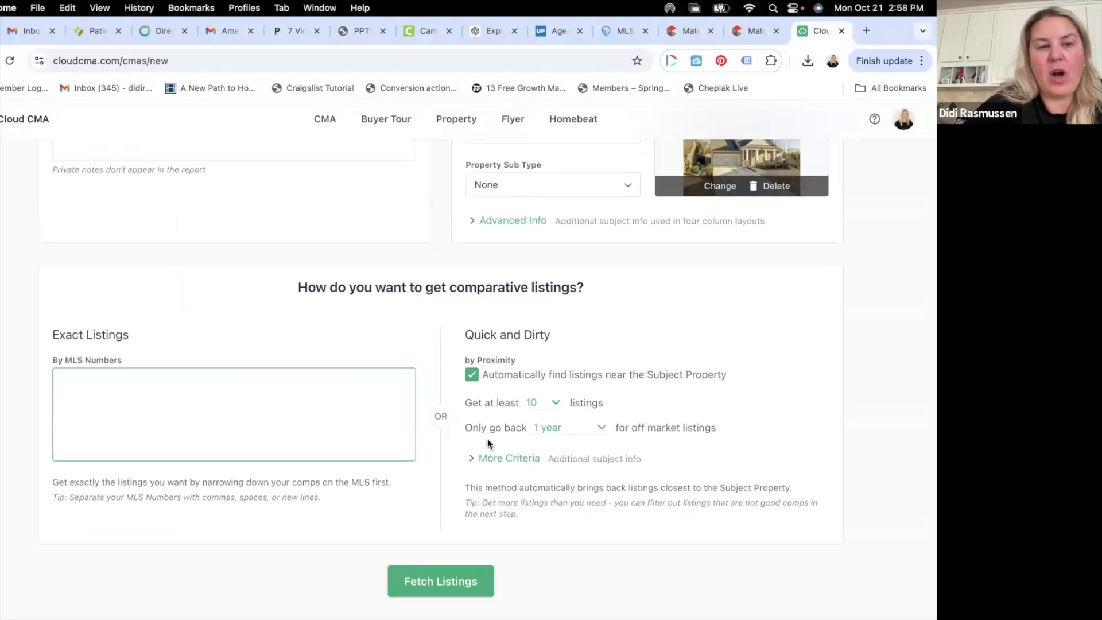
click(451, 581)
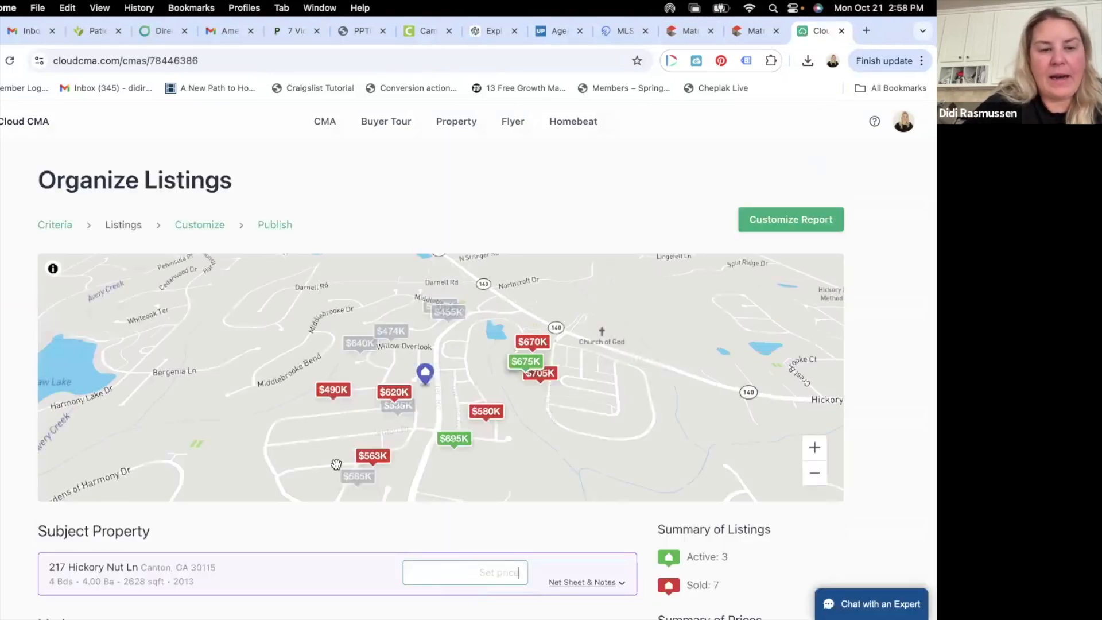
scroll(335, 463, down, 5)
scroll(335, 463, up, 2)
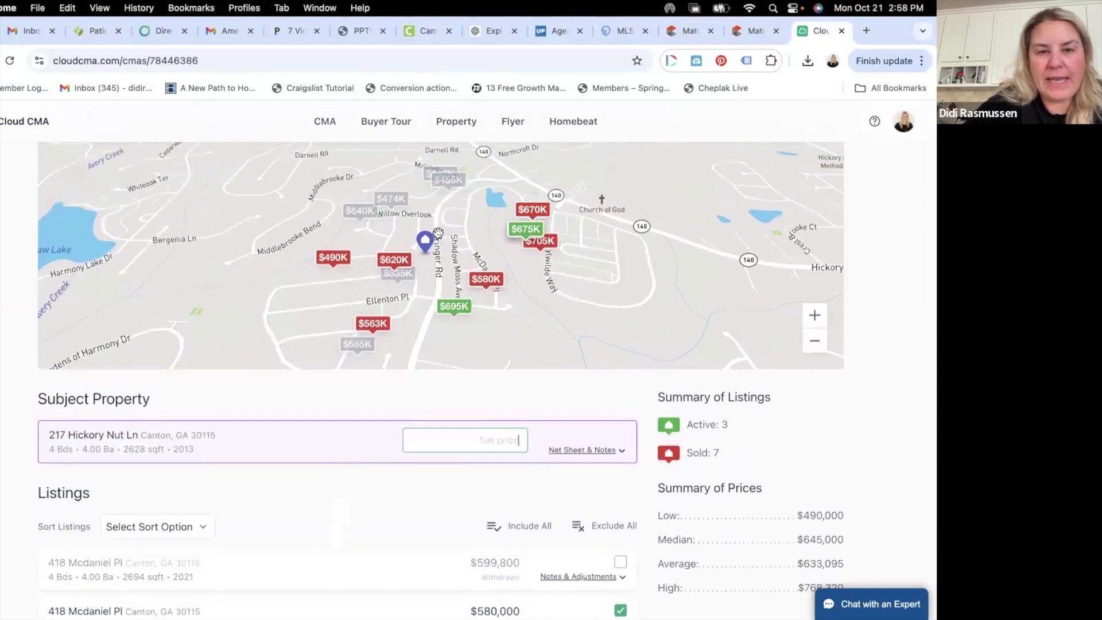
click(815, 315)
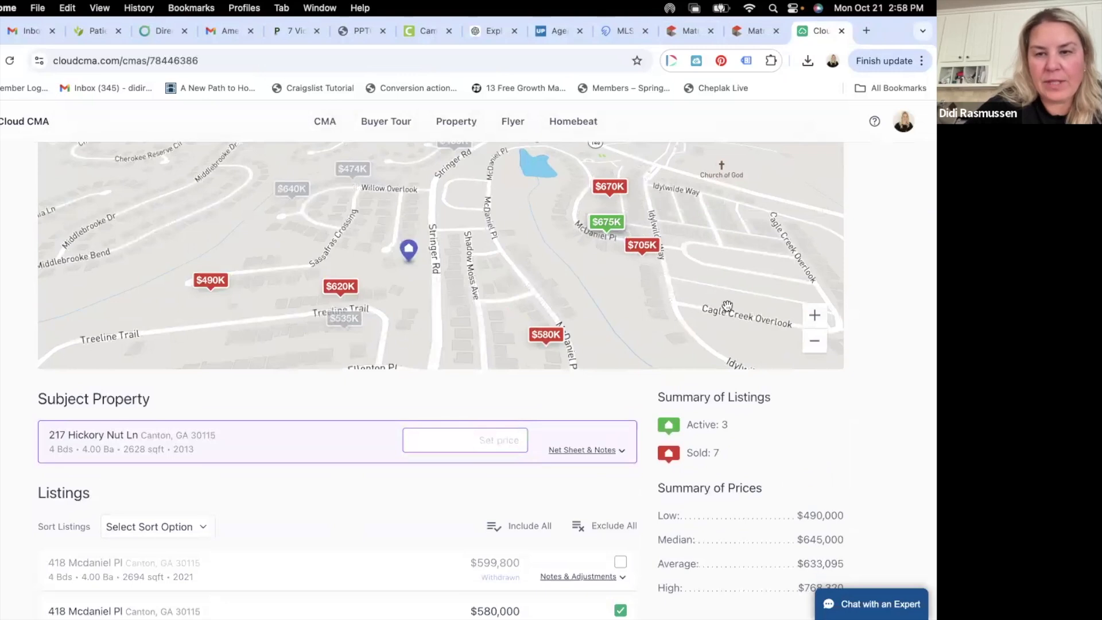
click(815, 346)
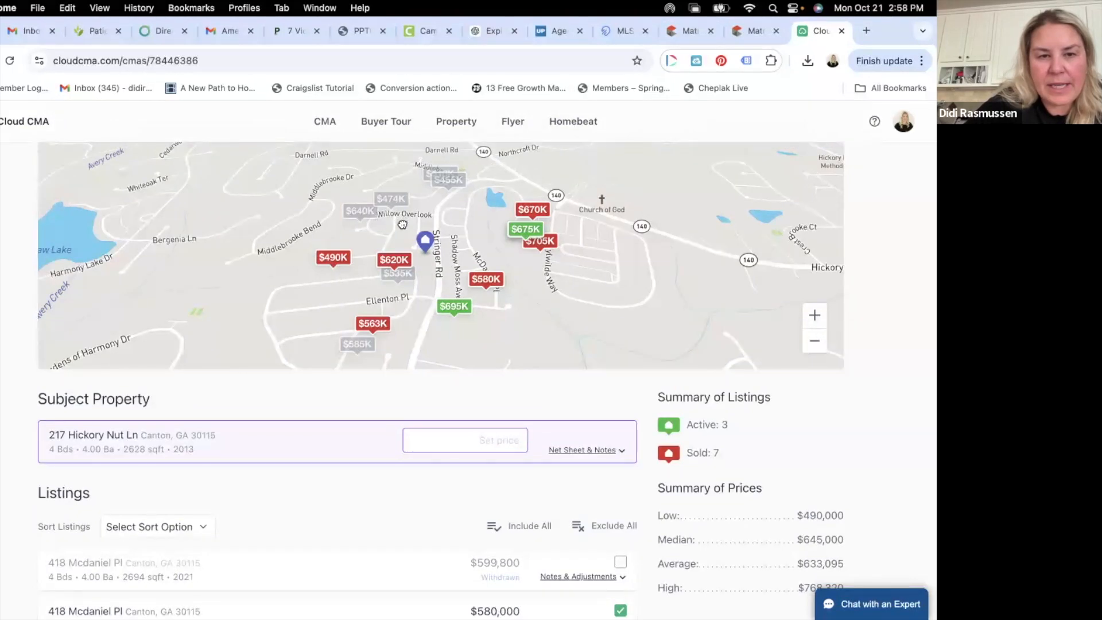
scroll(402, 252, up, 2)
scroll(403, 261, up, 1)
click(356, 247)
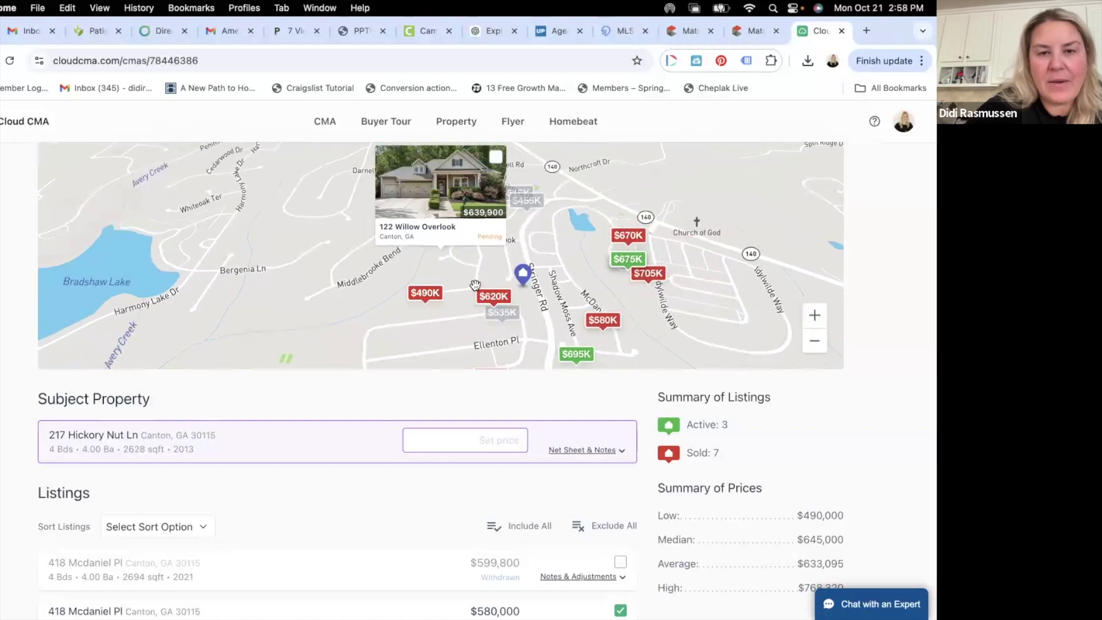
scroll(476, 285, up, 1)
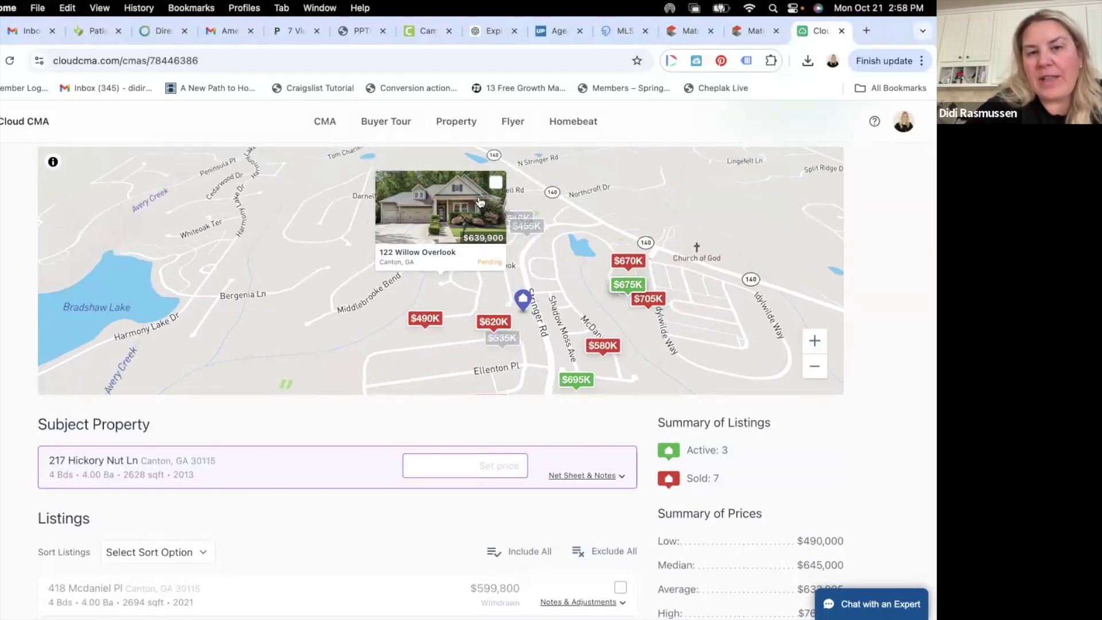
click(497, 184)
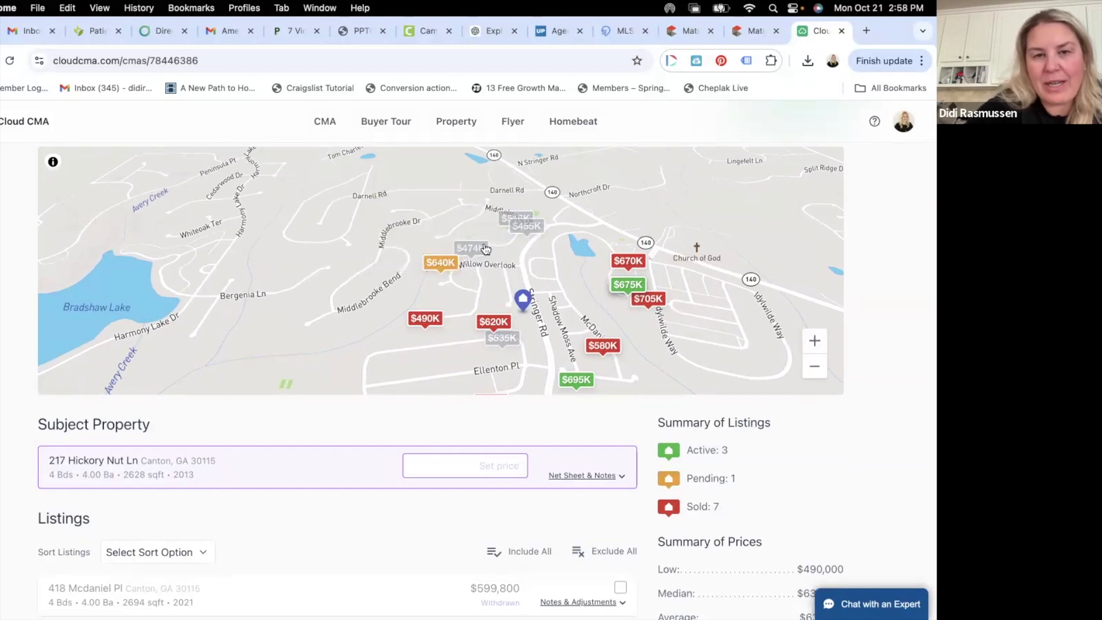
click(467, 248)
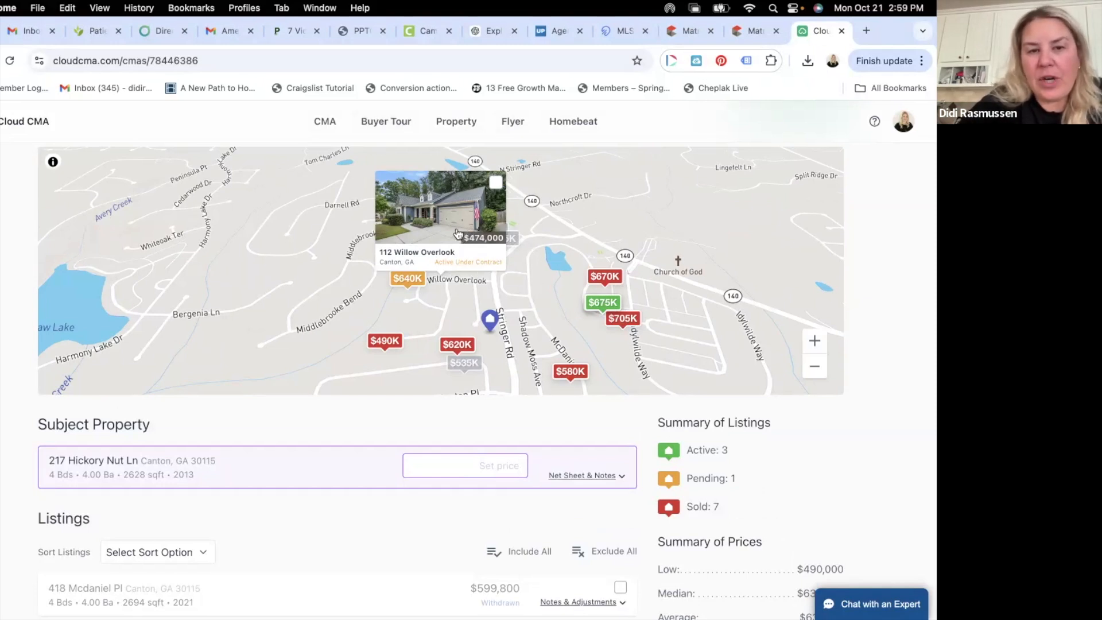
click(495, 183)
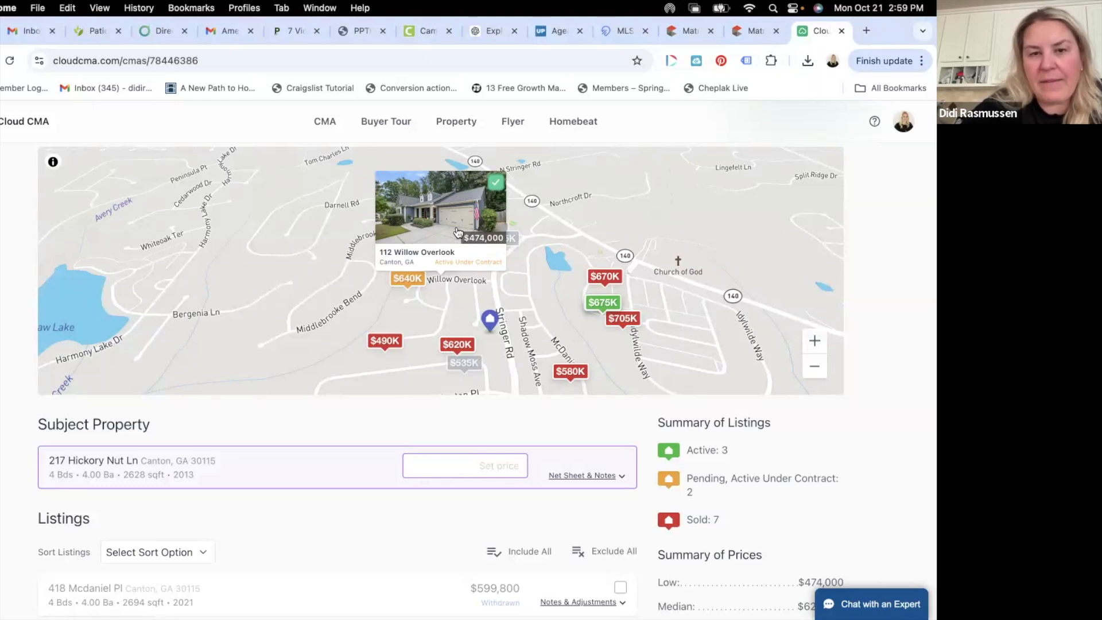
click(548, 278)
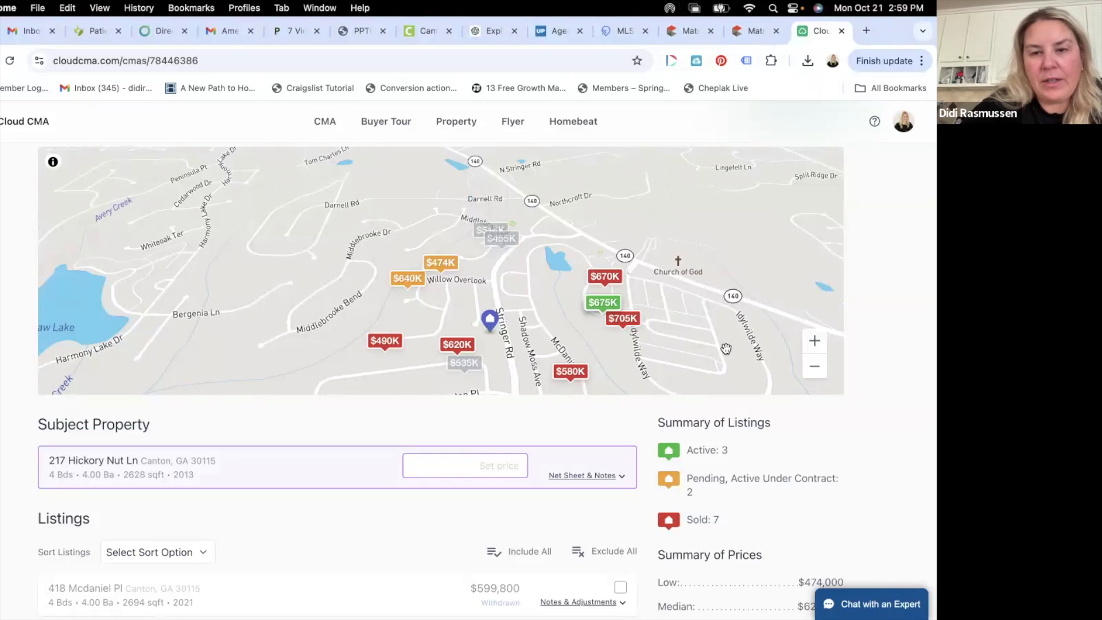
click(814, 341)
click(561, 222)
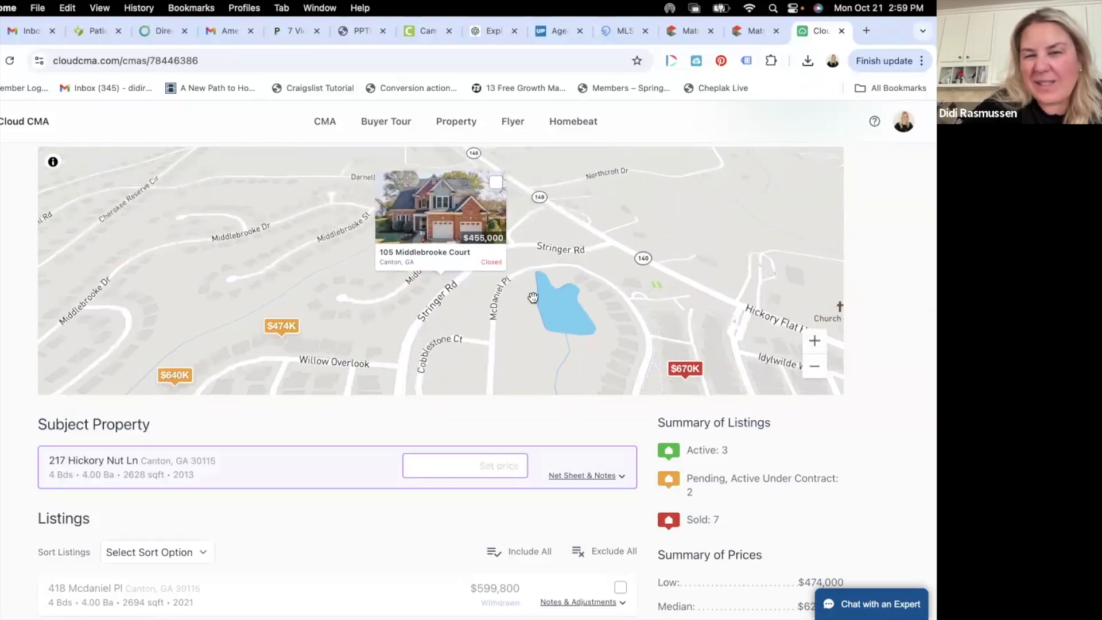
click(533, 297)
click(421, 246)
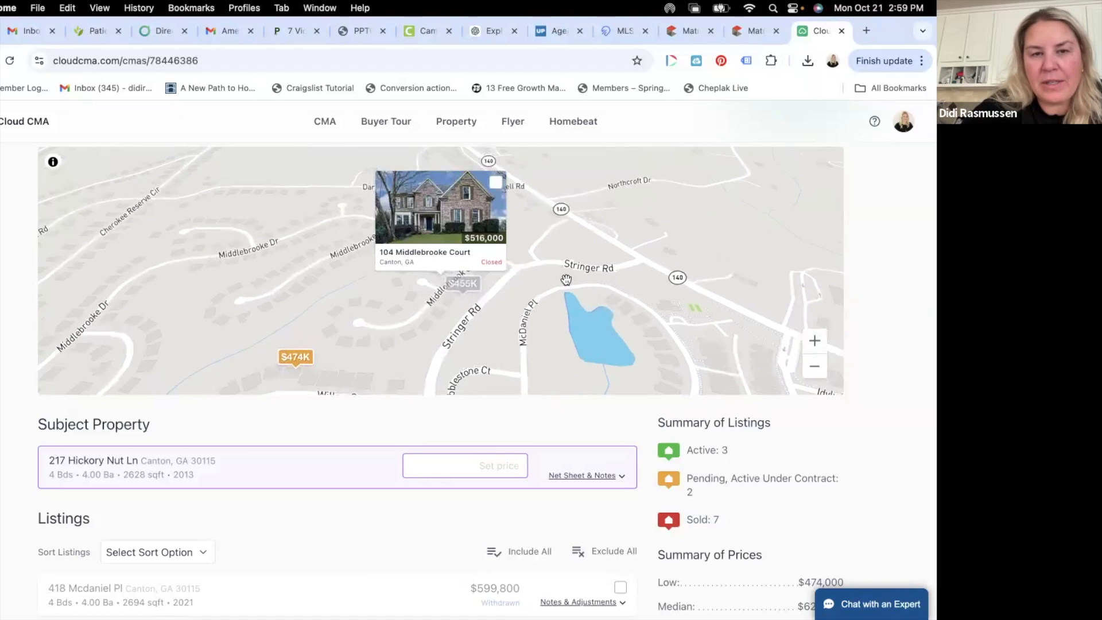
click(573, 313)
scroll(573, 315, down, 1)
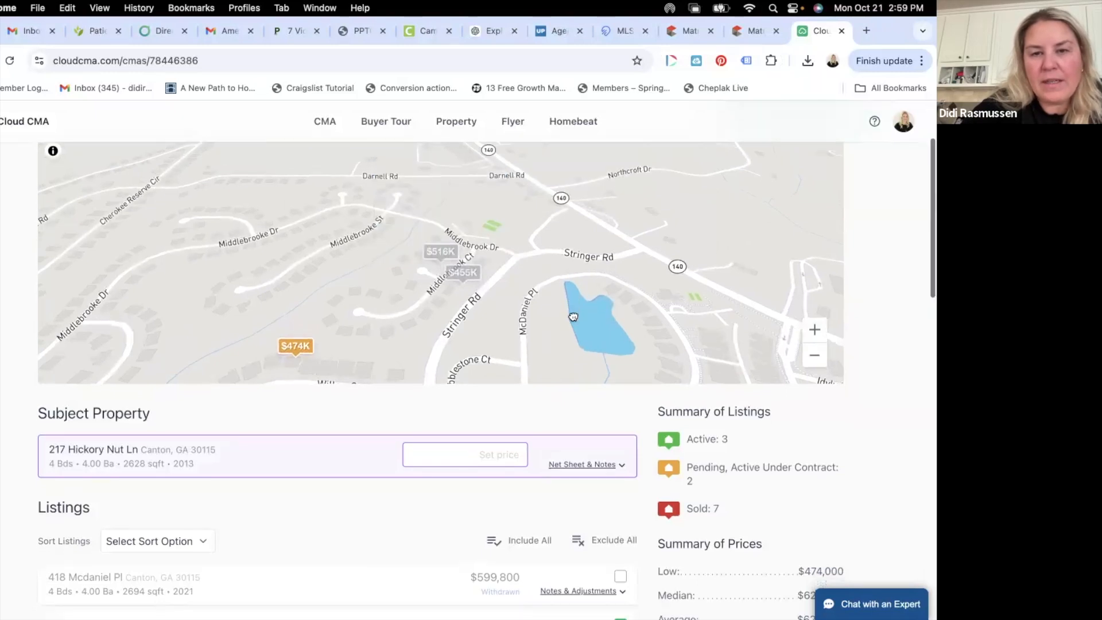
drag(573, 318, 573, 141)
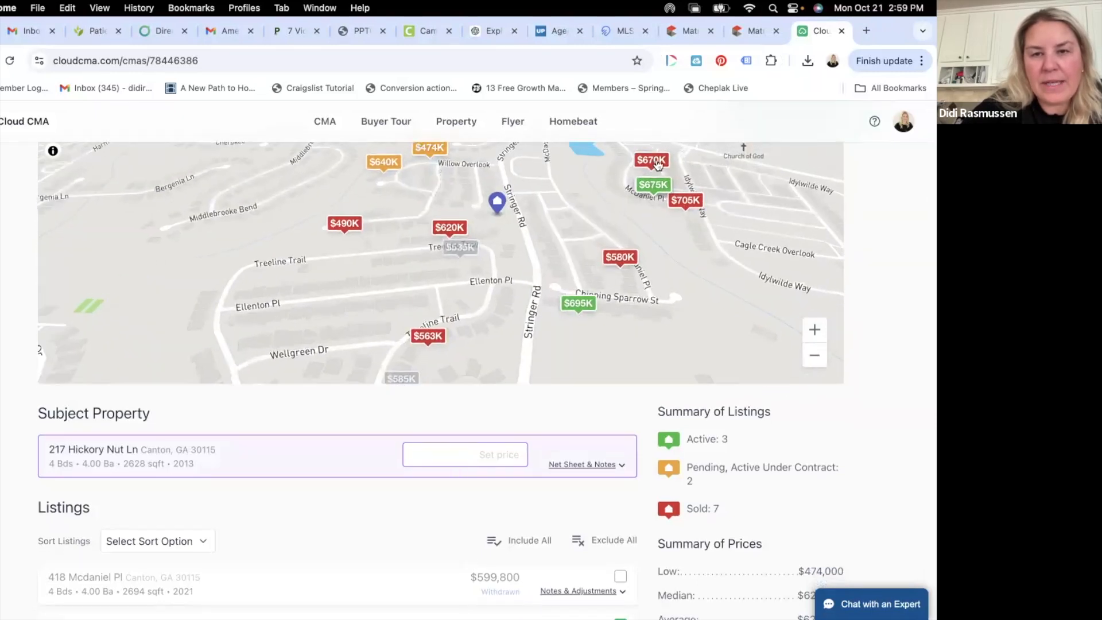
click(655, 161)
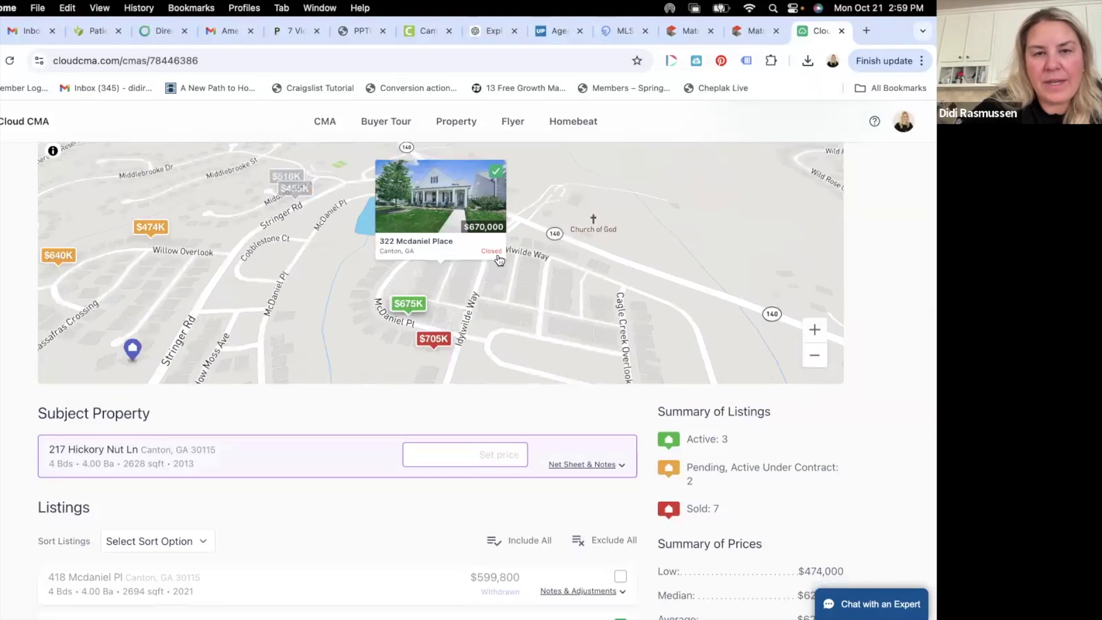
click(498, 168)
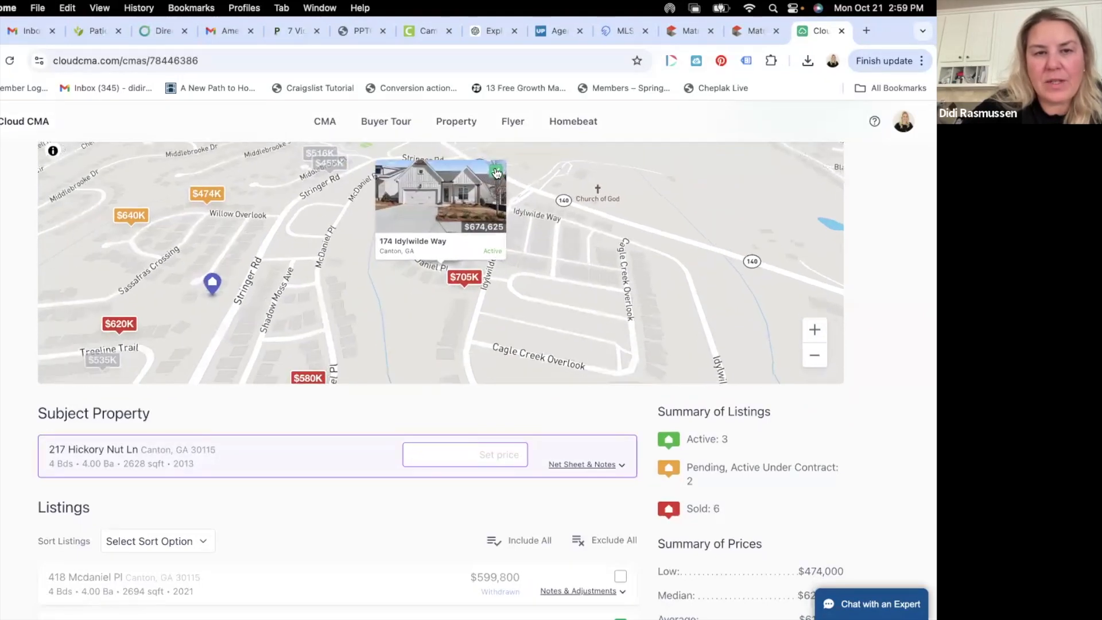
click(497, 172)
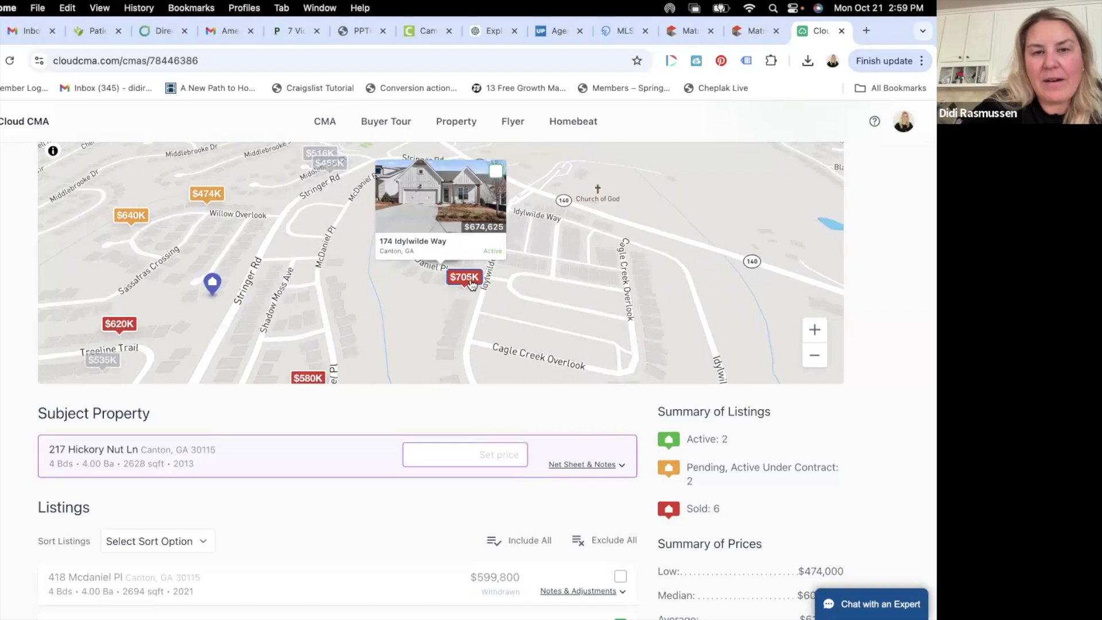
click(499, 177)
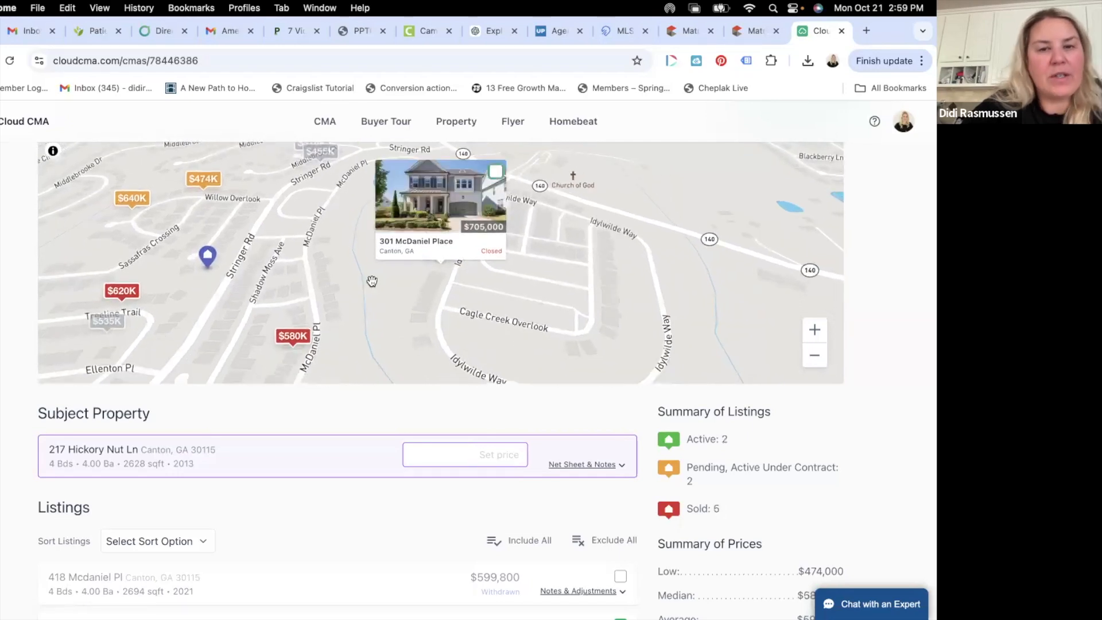
drag(436, 275, 521, 268)
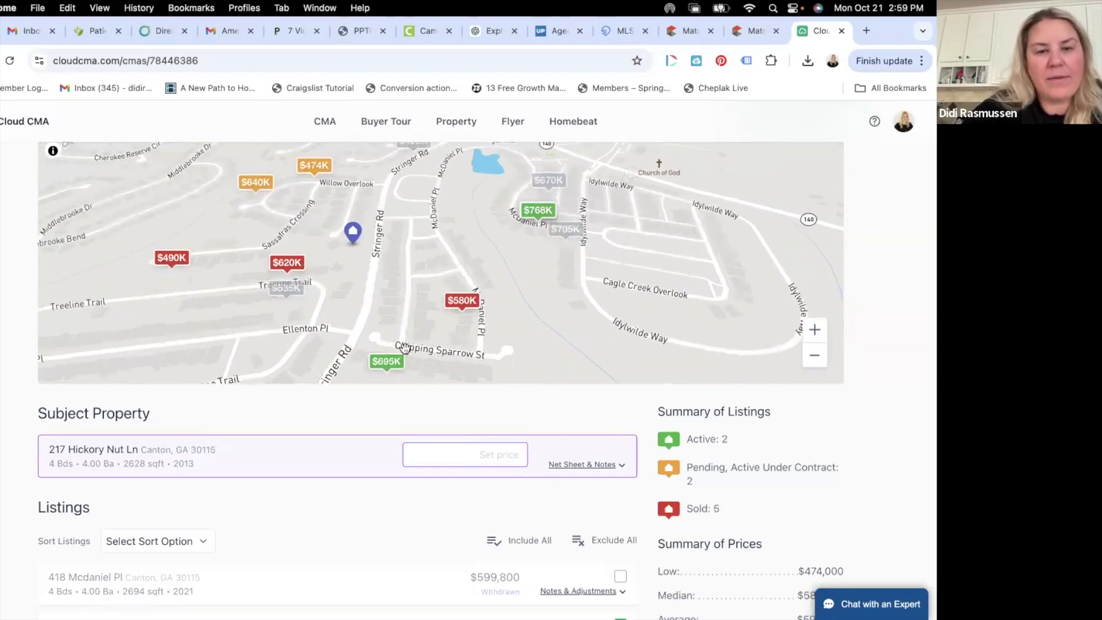
mouse_move(388, 361)
drag(389, 361, 438, 259)
drag(494, 304, 491, 325)
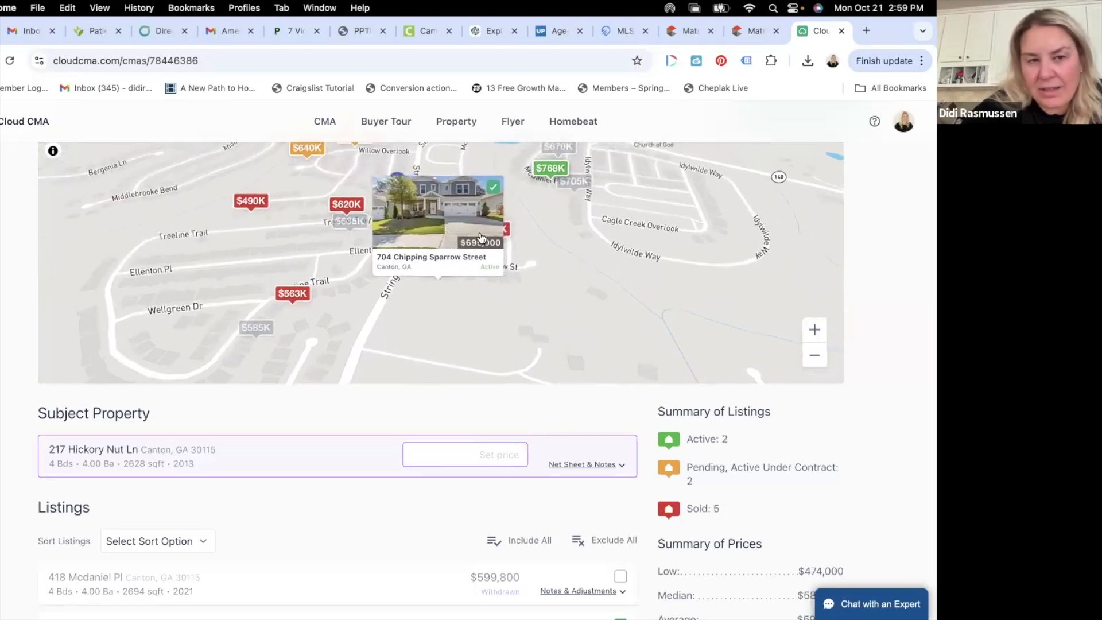
click(524, 296)
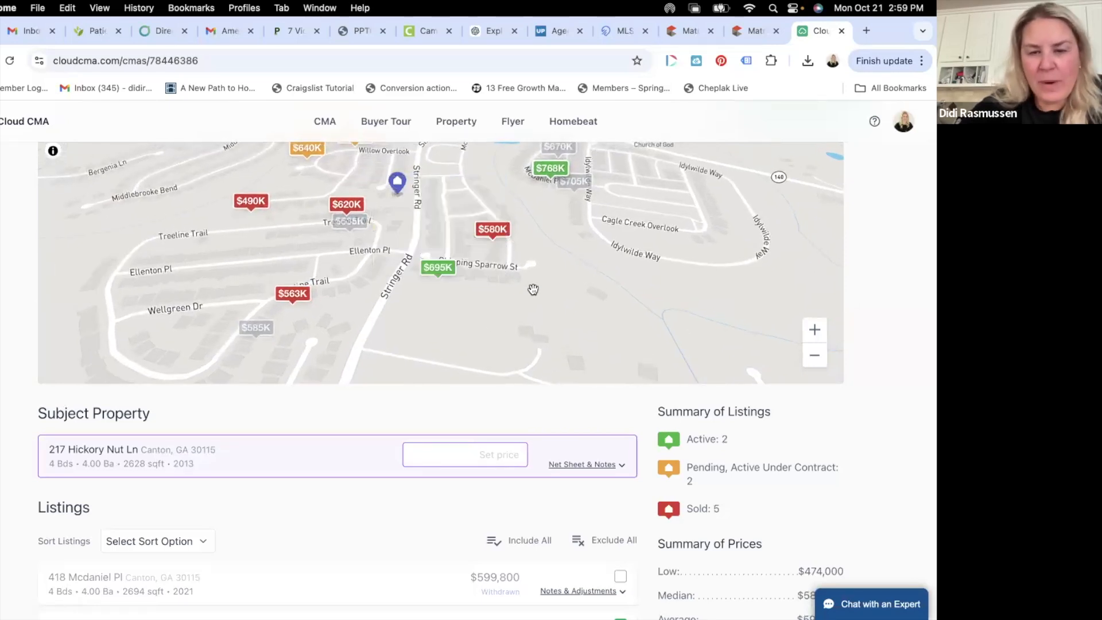
scroll(457, 245, down, 5)
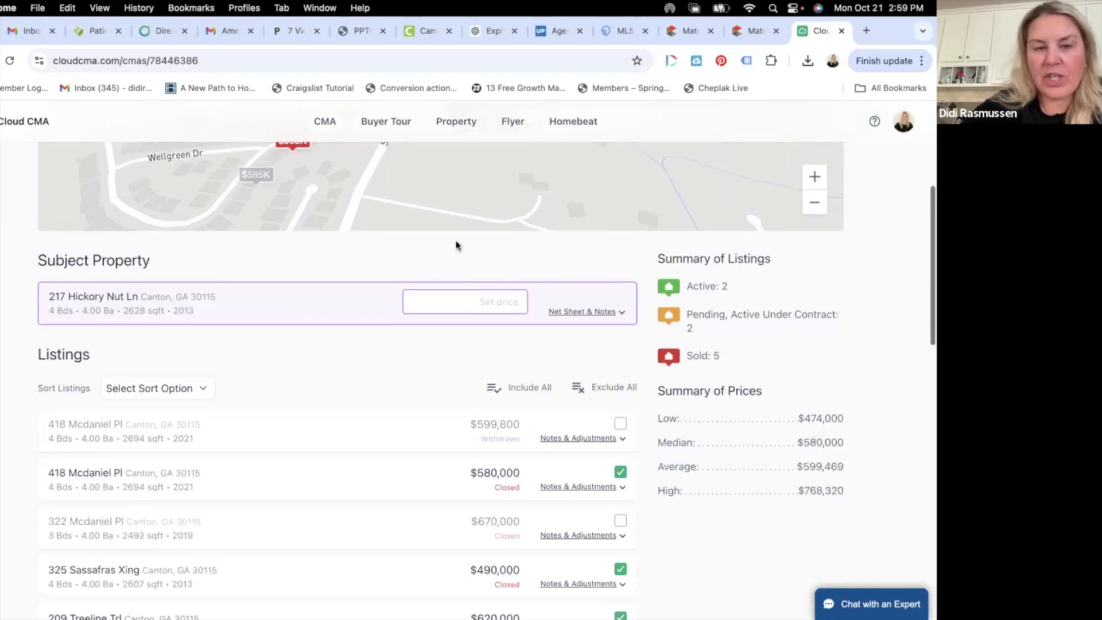
scroll(457, 245, down, 2)
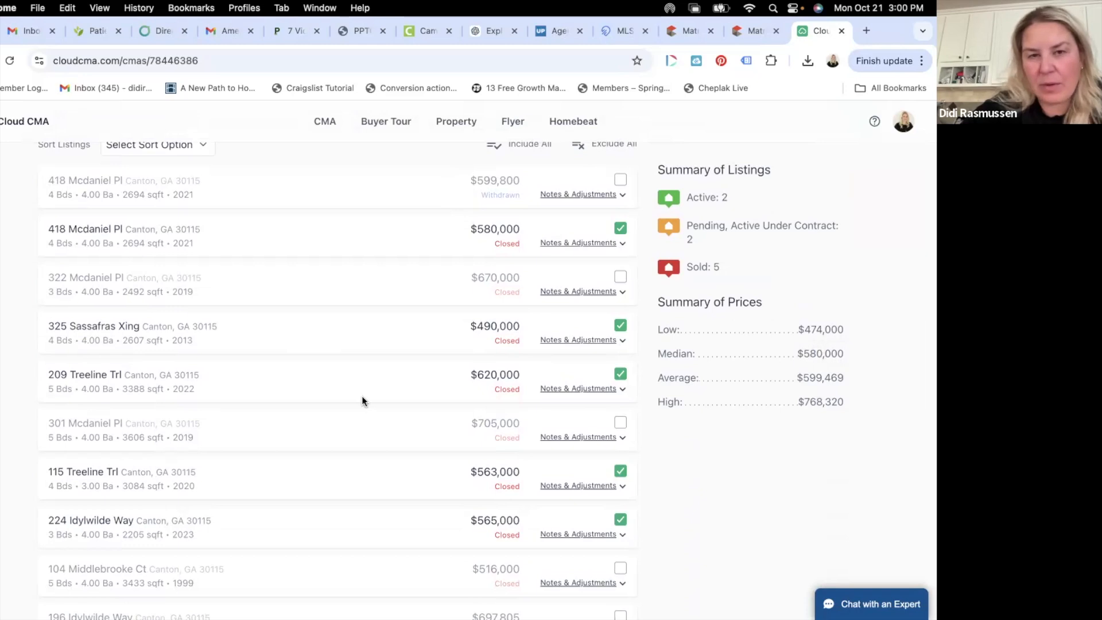
scroll(367, 403, up, 5)
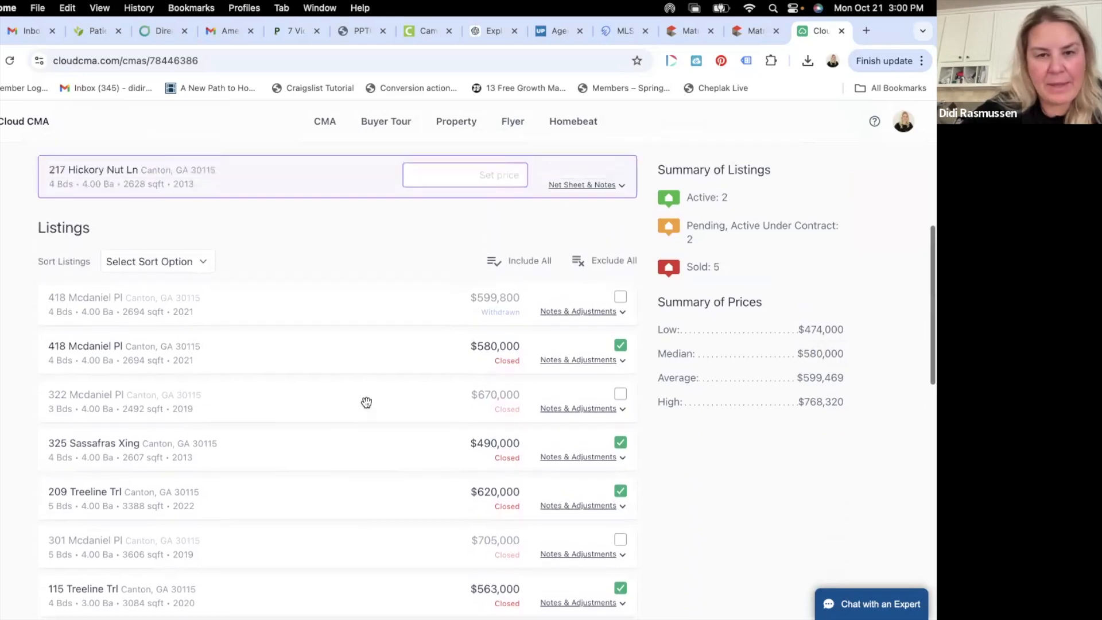
scroll(367, 401, down, 5)
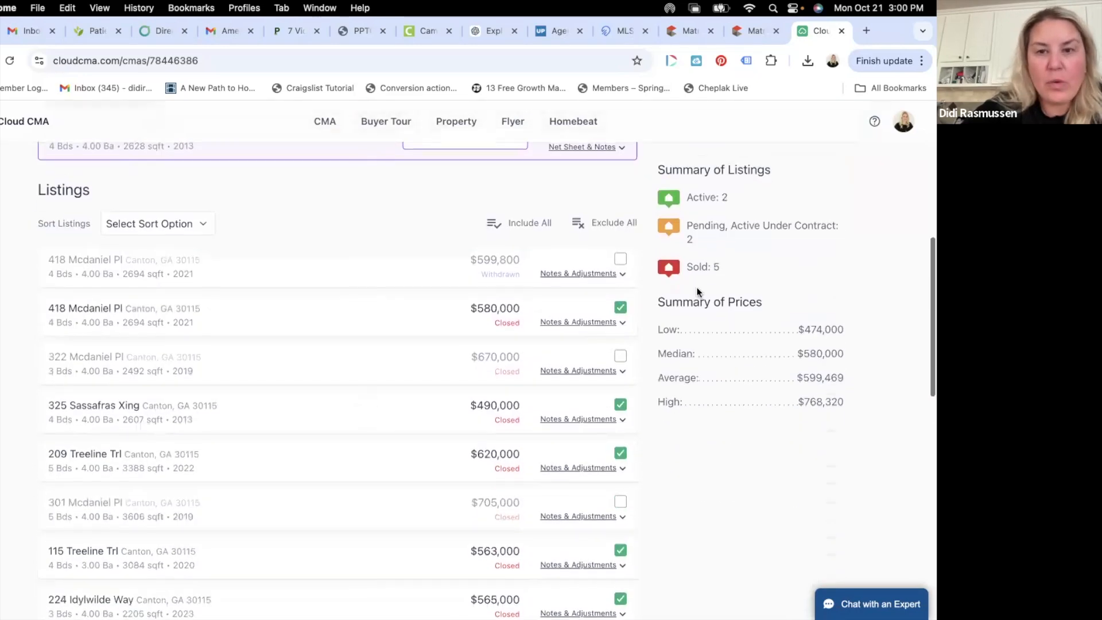
click(621, 262)
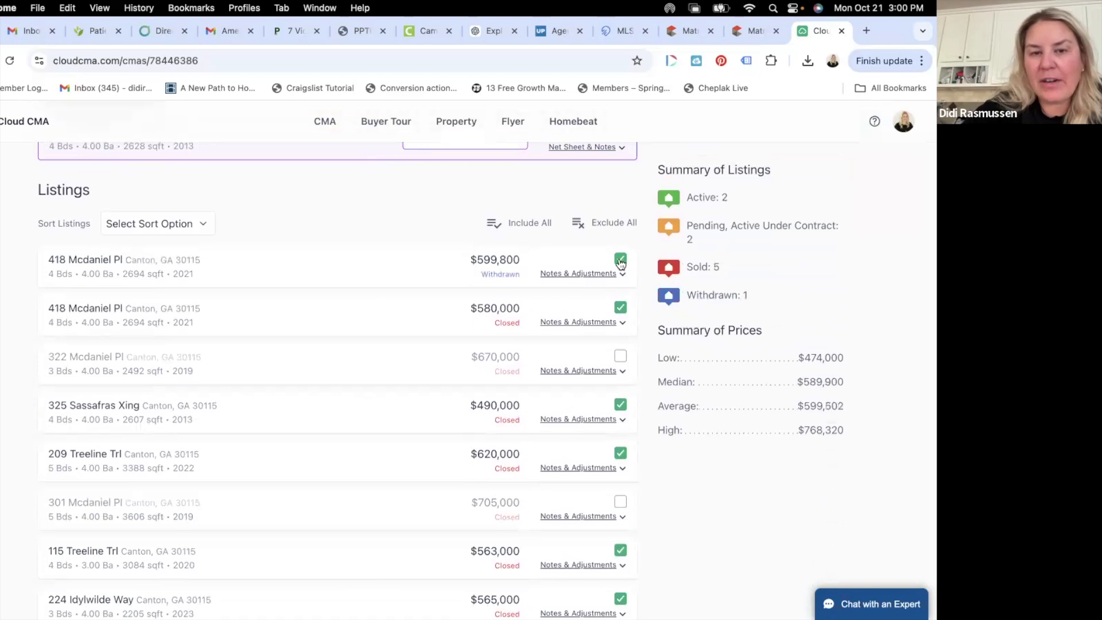
click(621, 263)
scroll(545, 356, down, 3)
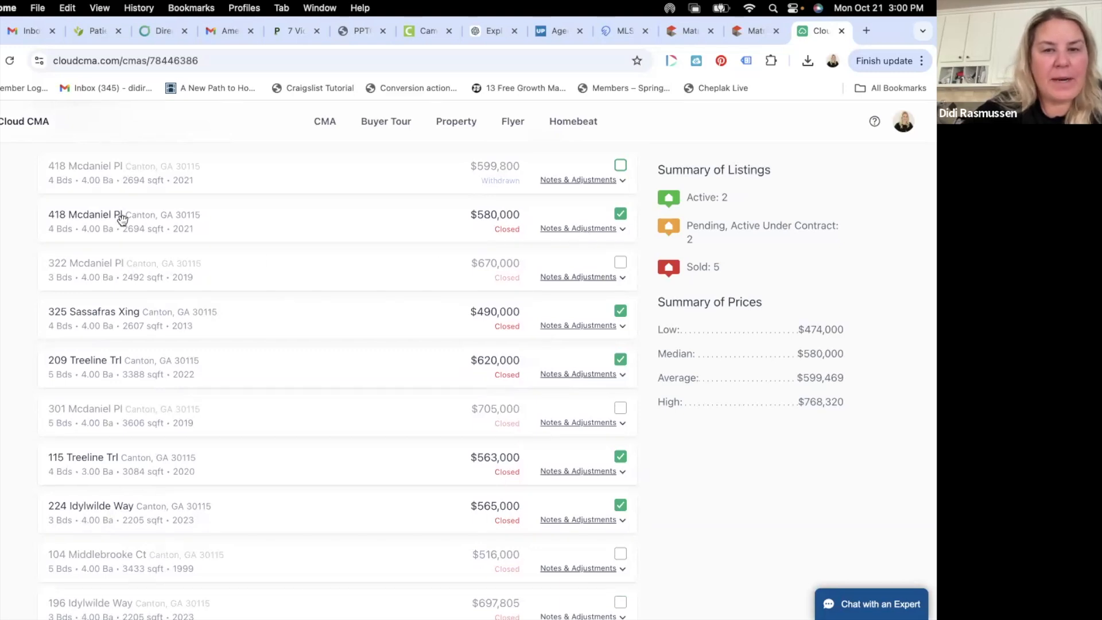
click(594, 229)
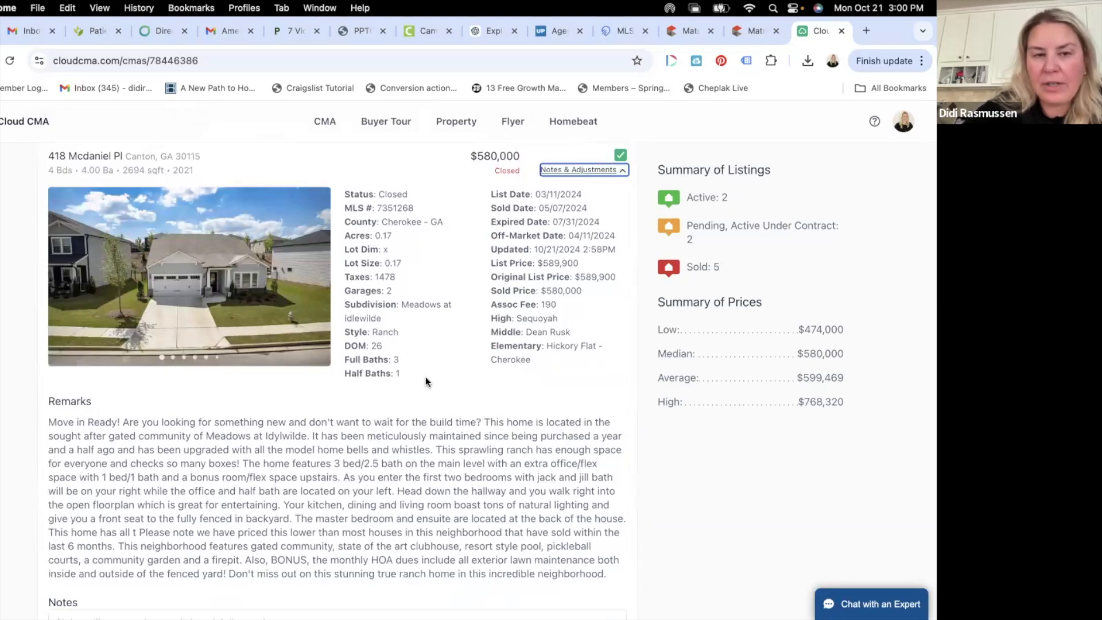
scroll(426, 381, down, 2)
scroll(375, 277, down, 2)
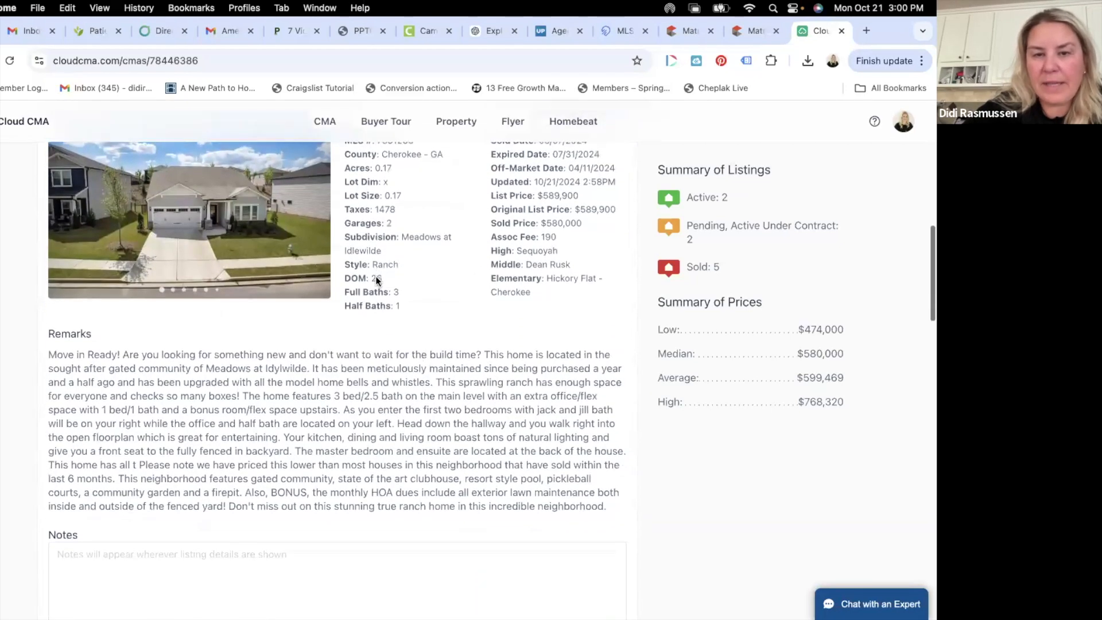
scroll(376, 276, down, 10)
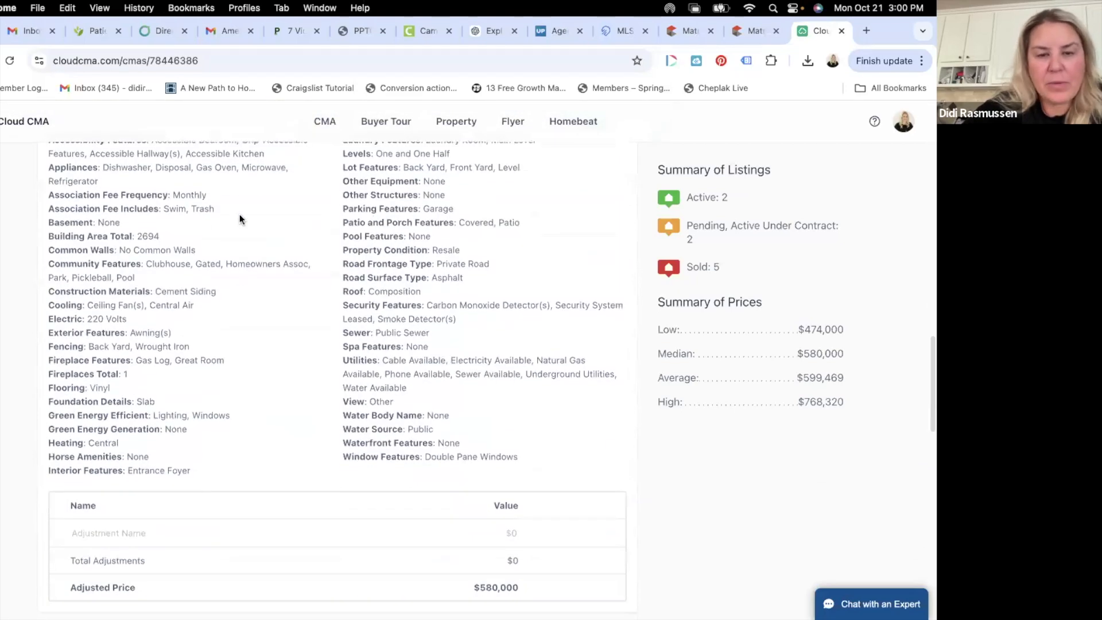
scroll(239, 215, down, 4)
scroll(240, 219, up, 20)
scroll(264, 286, down, 5)
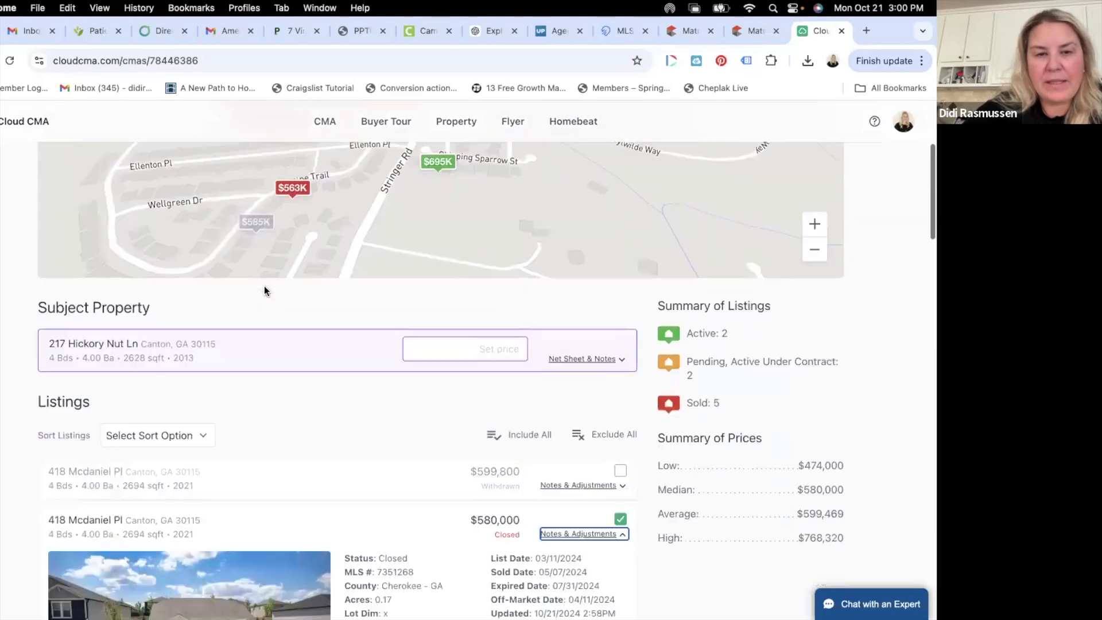
click(601, 470)
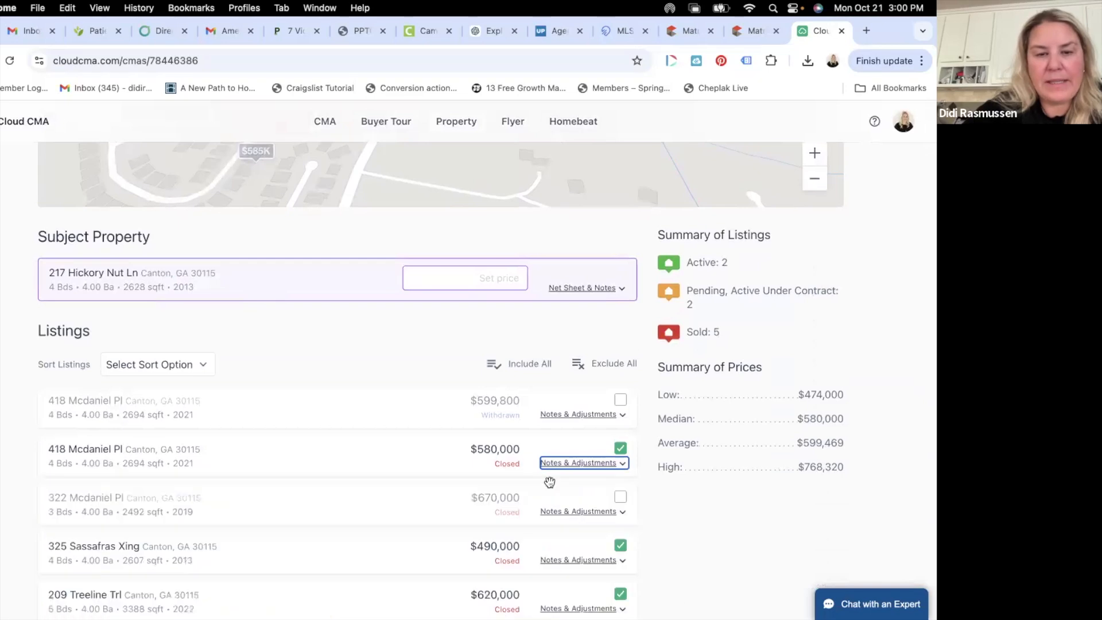
click(565, 466)
scroll(566, 487, down, 7)
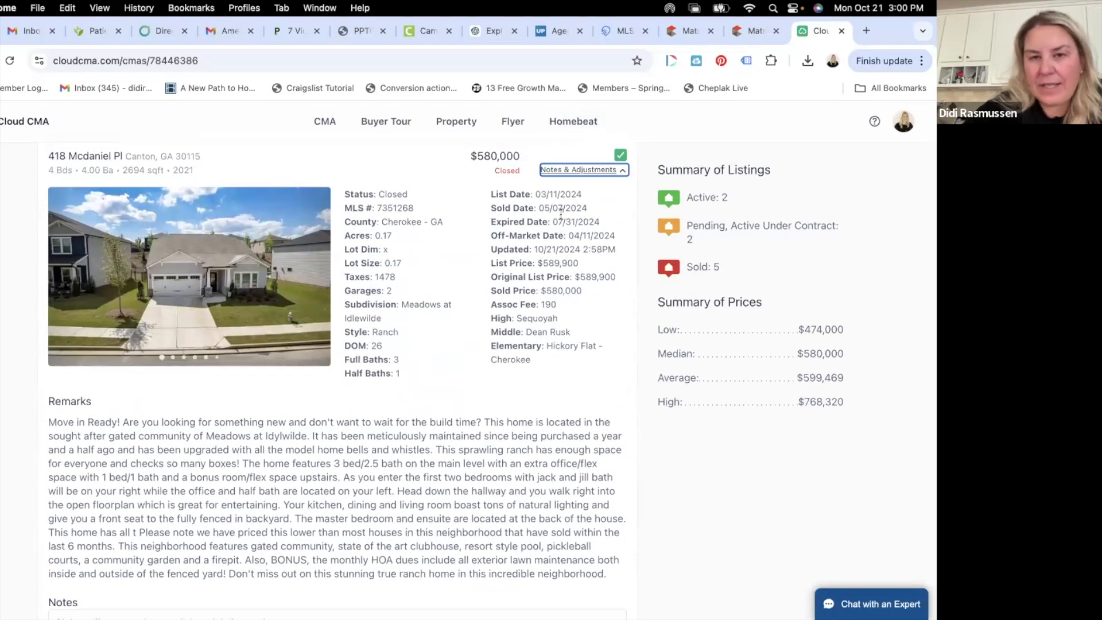
click(596, 171)
click(602, 268)
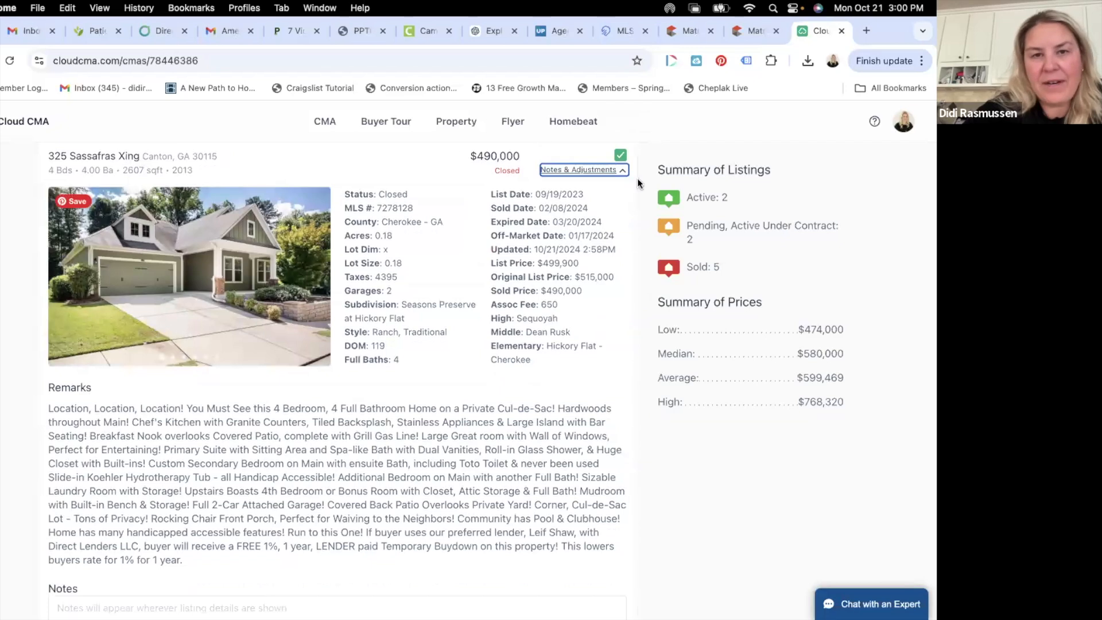
click(607, 171)
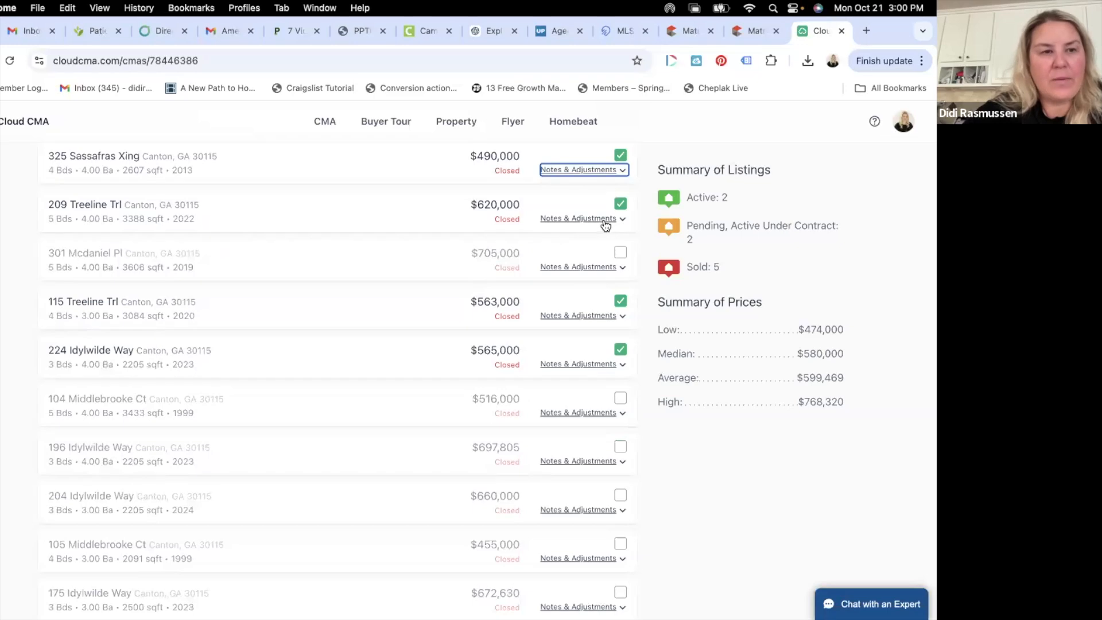
click(604, 219)
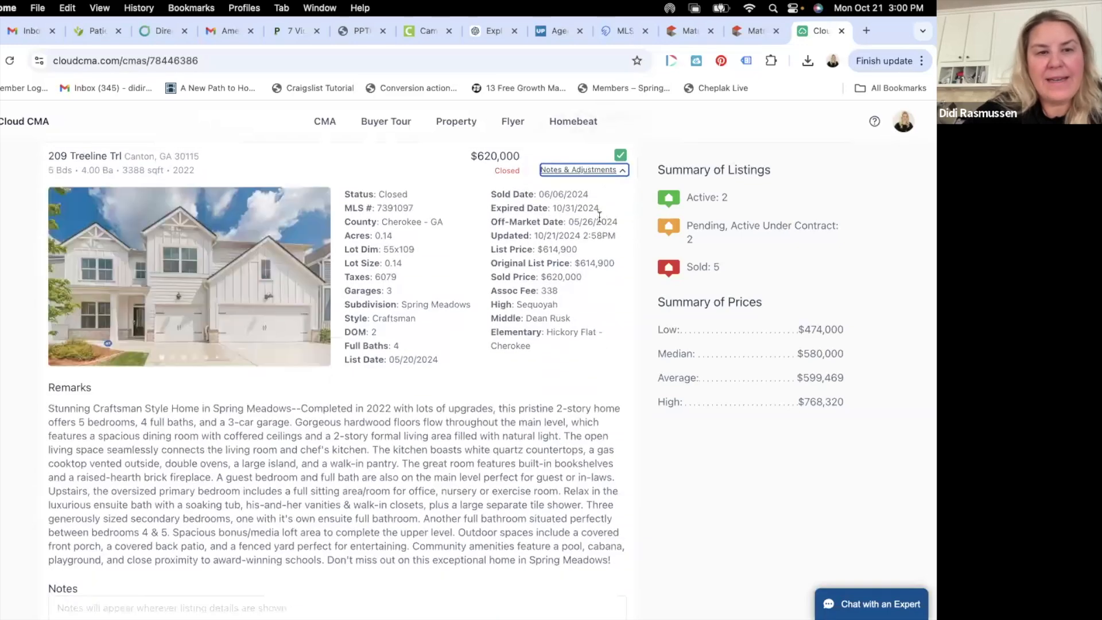
click(609, 171)
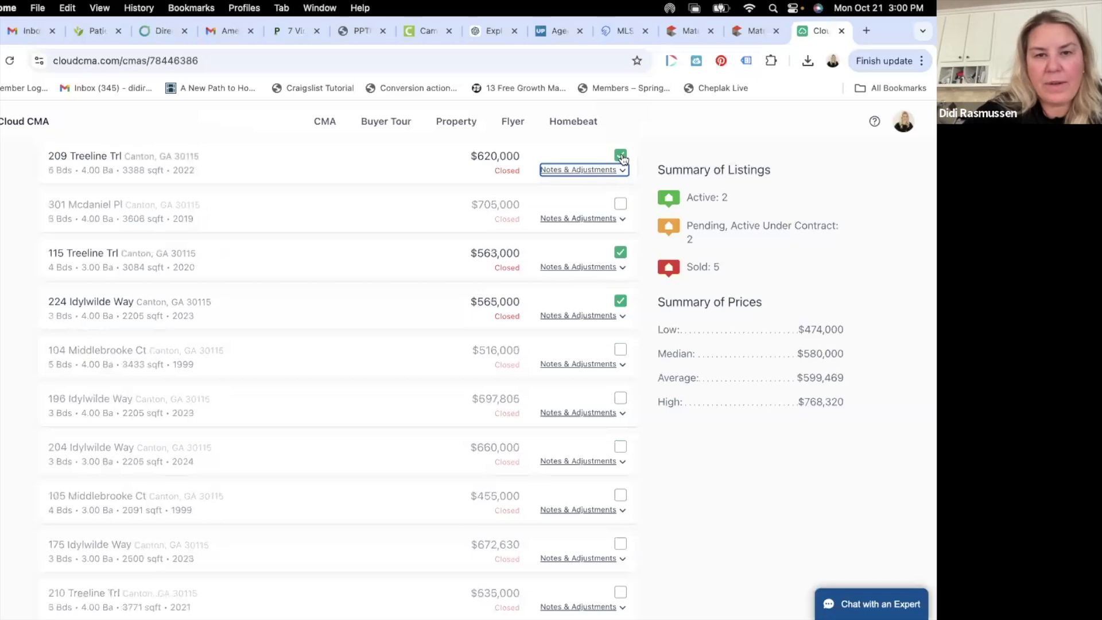
click(620, 155)
click(592, 268)
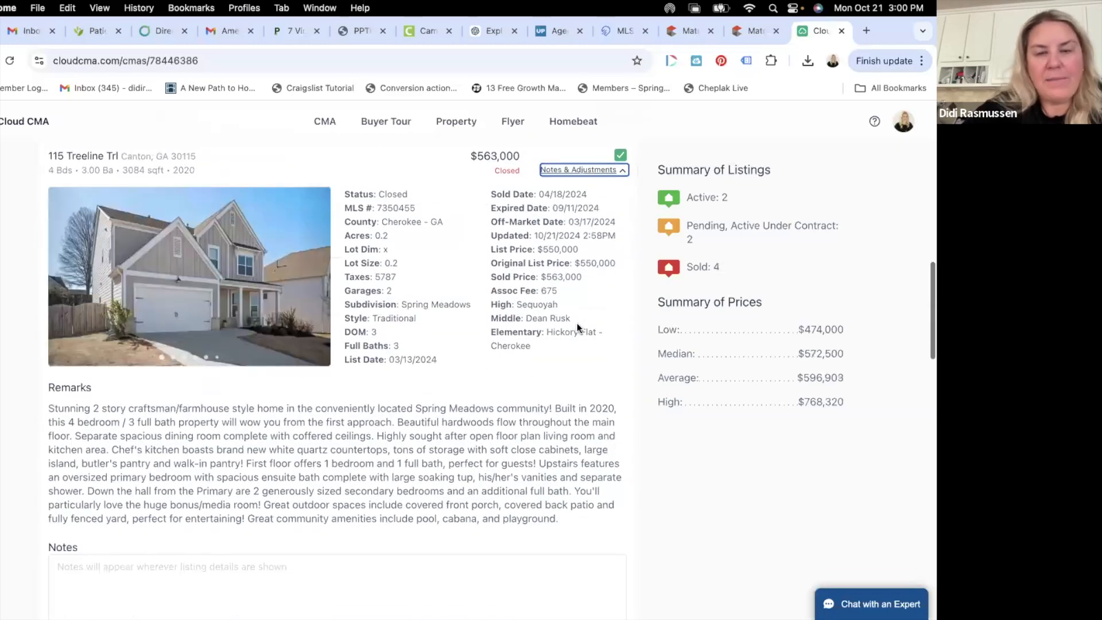
click(315, 278)
click(315, 278)
click(315, 277)
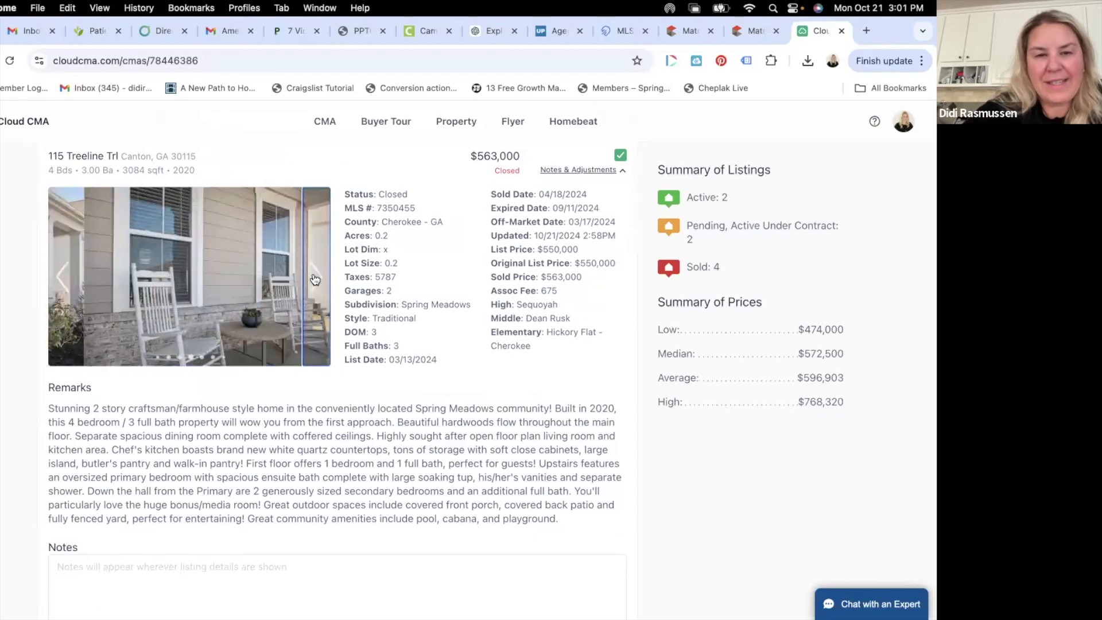
click(314, 278)
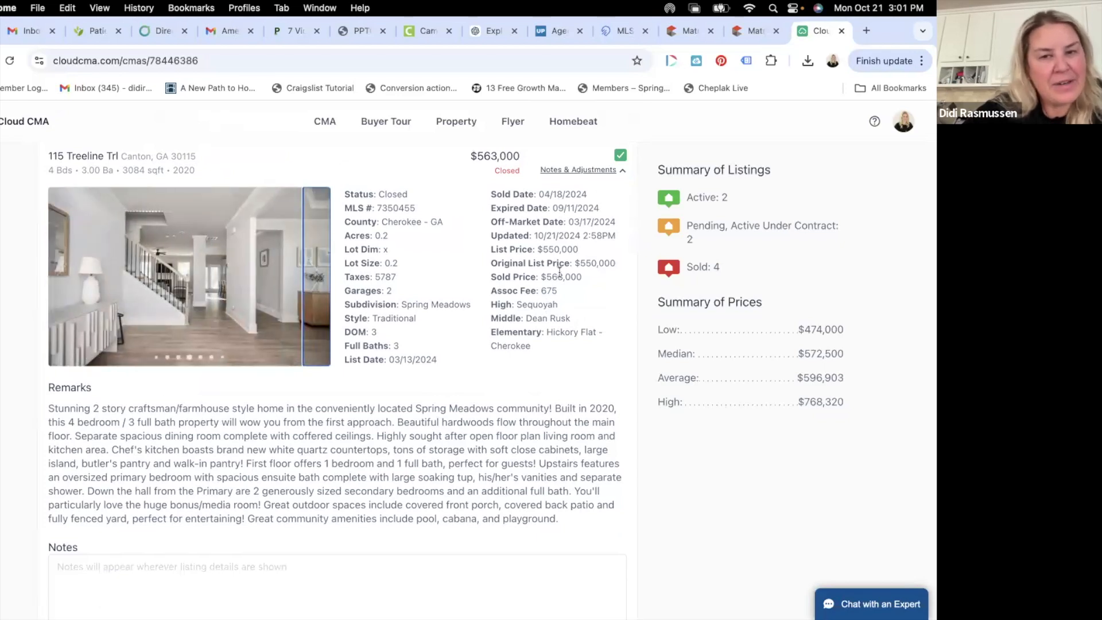
scroll(591, 241, up, 10)
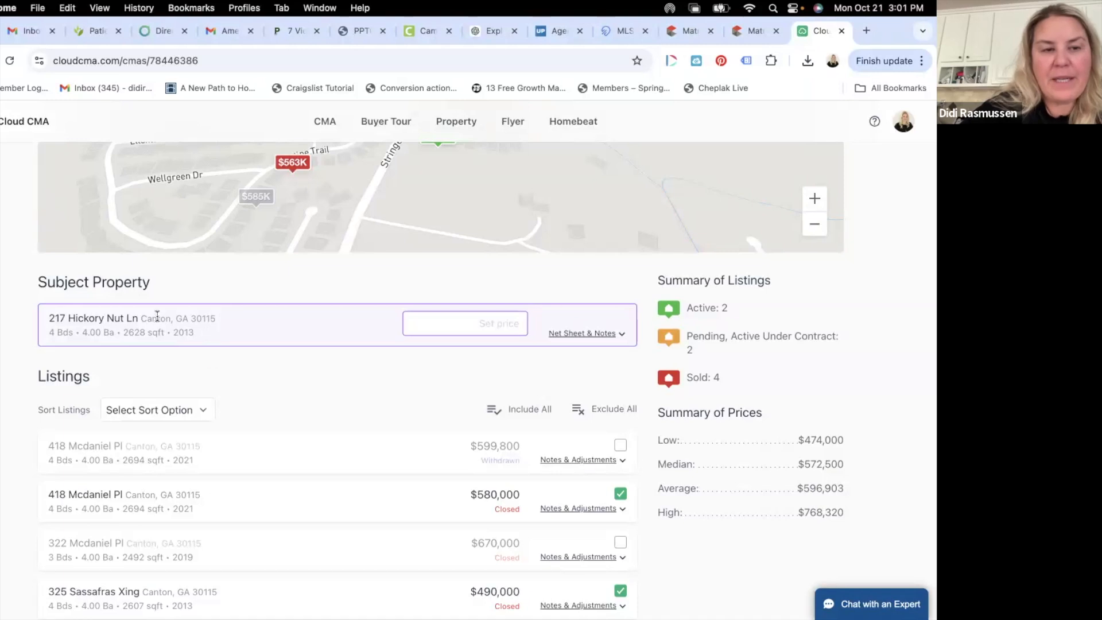
scroll(217, 352, down, 1)
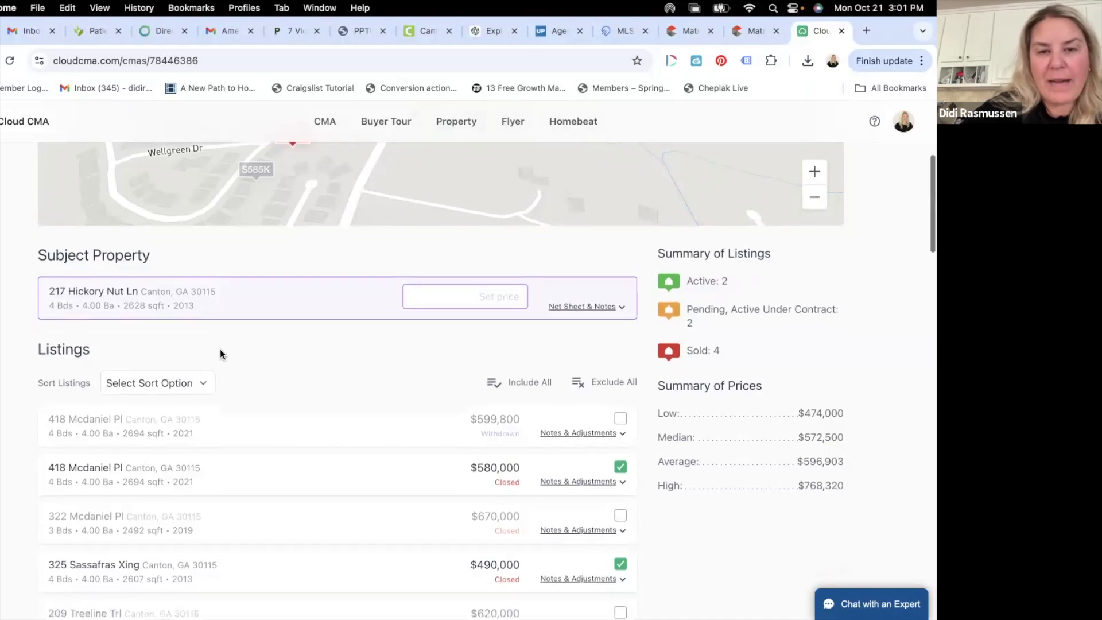
scroll(488, 305, down, 10)
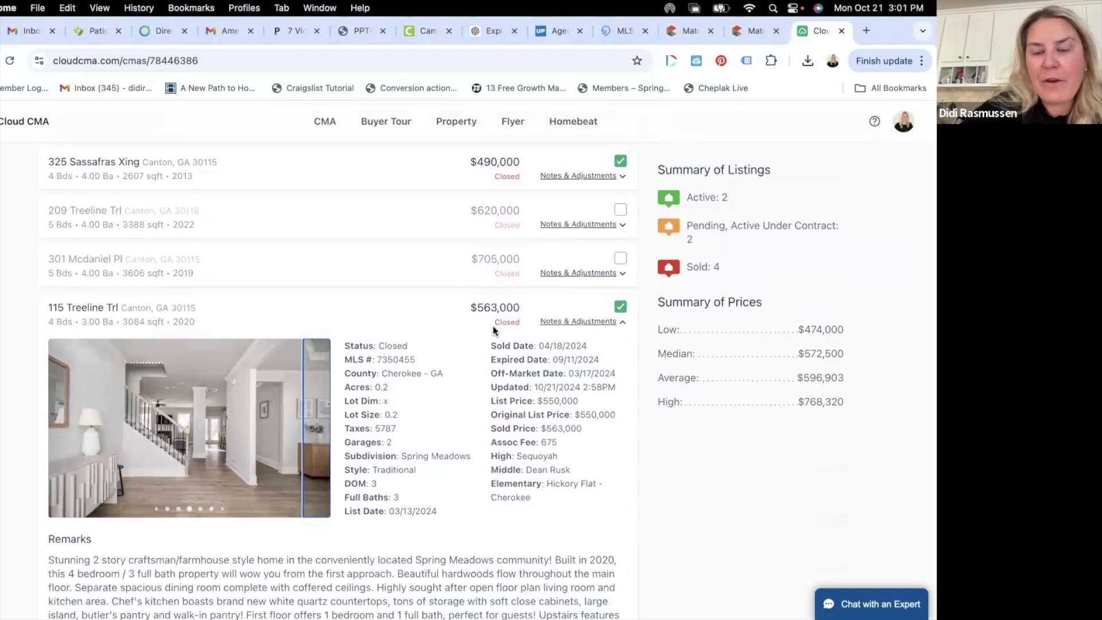
scroll(492, 325, up, 15)
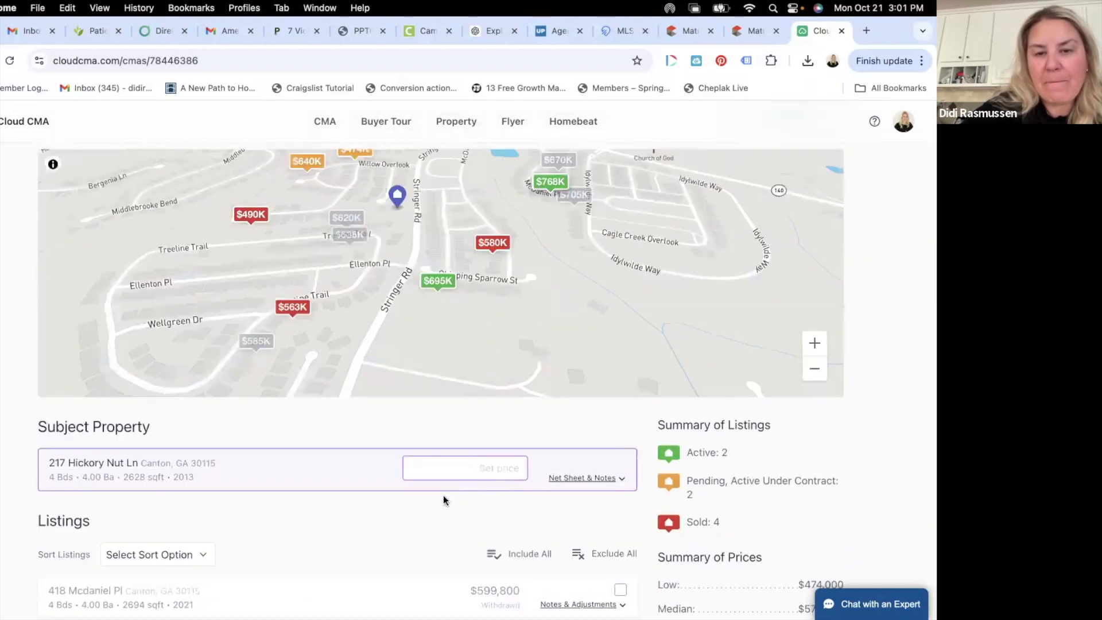
scroll(443, 495, down, 6)
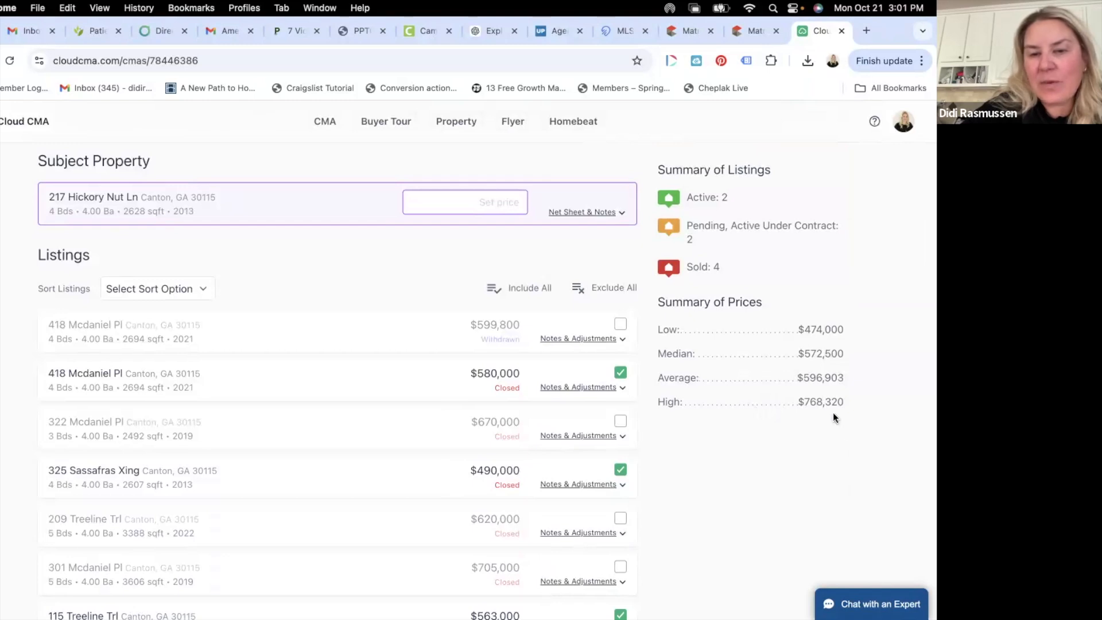
scroll(505, 463, down, 7)
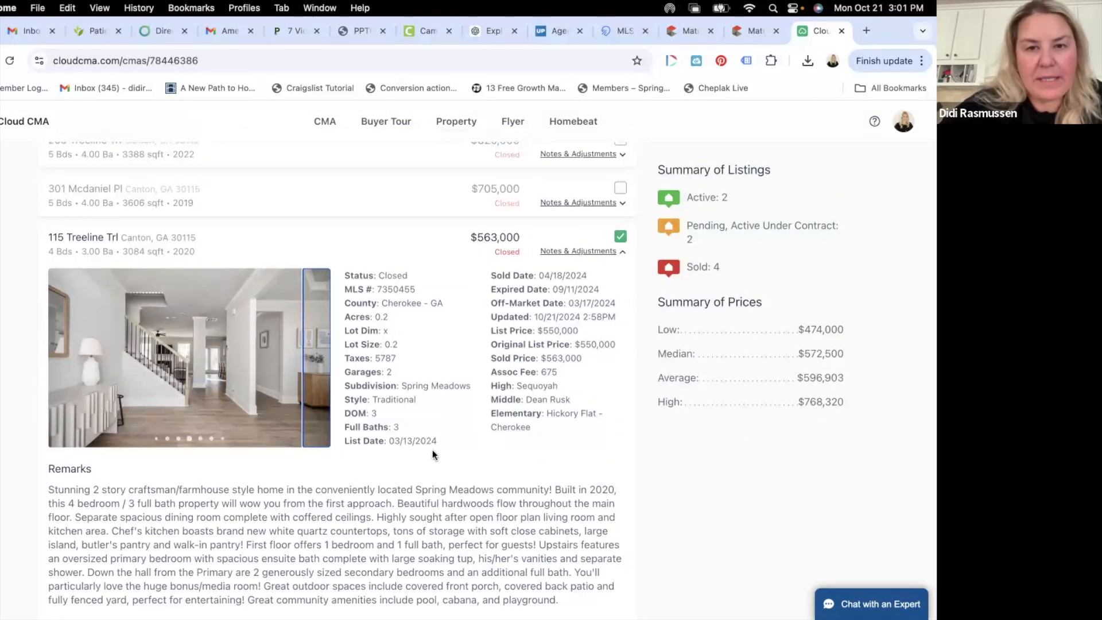
scroll(467, 463, down, 1)
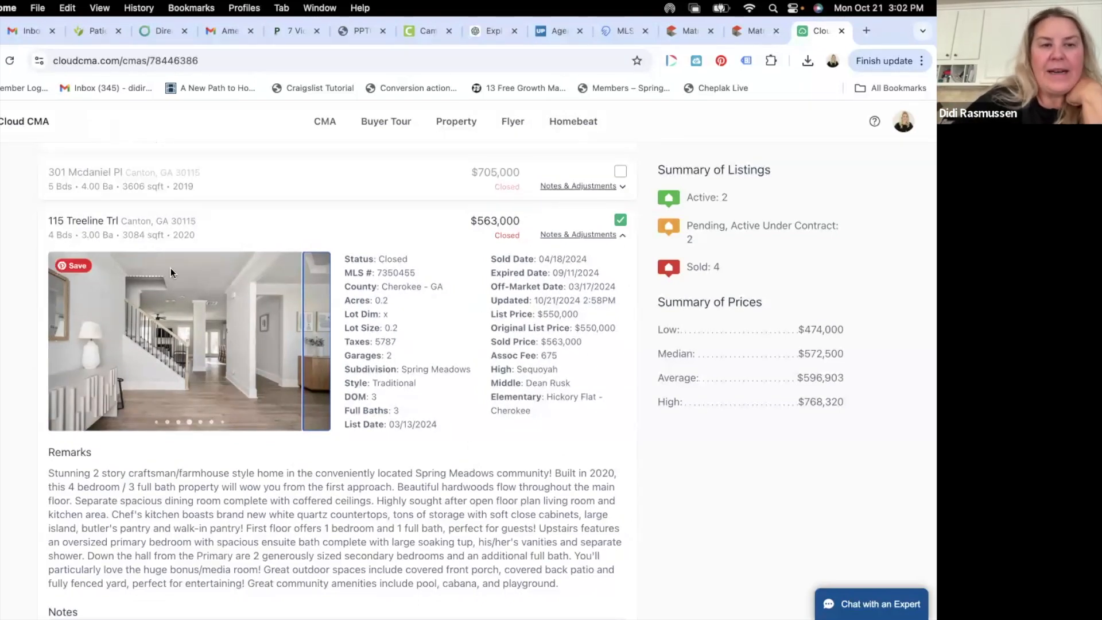
click(606, 235)
click(620, 219)
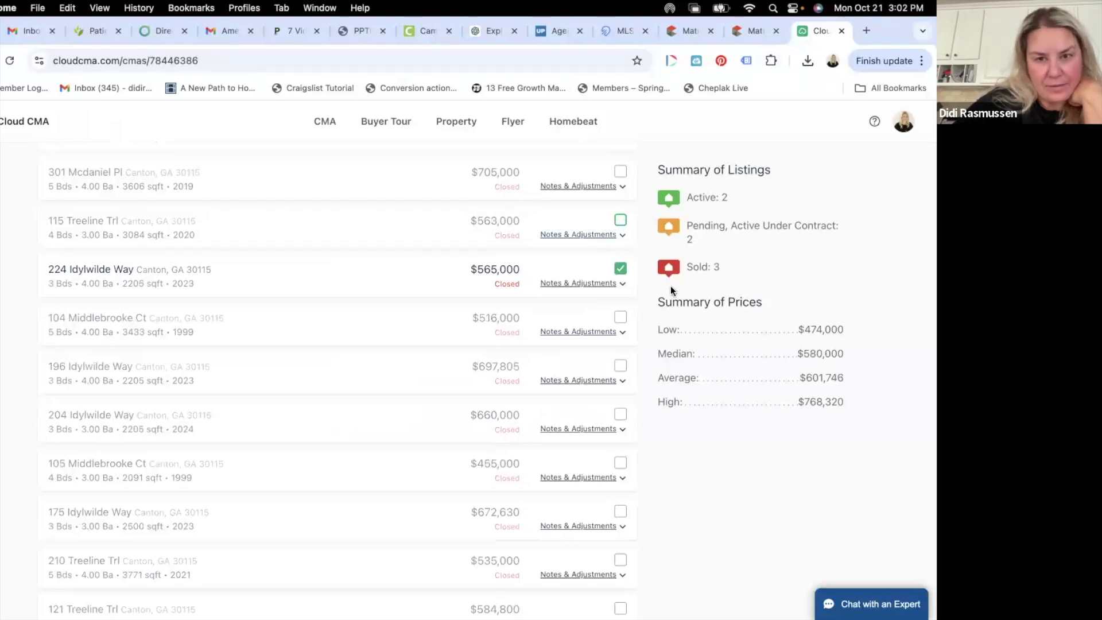
click(593, 284)
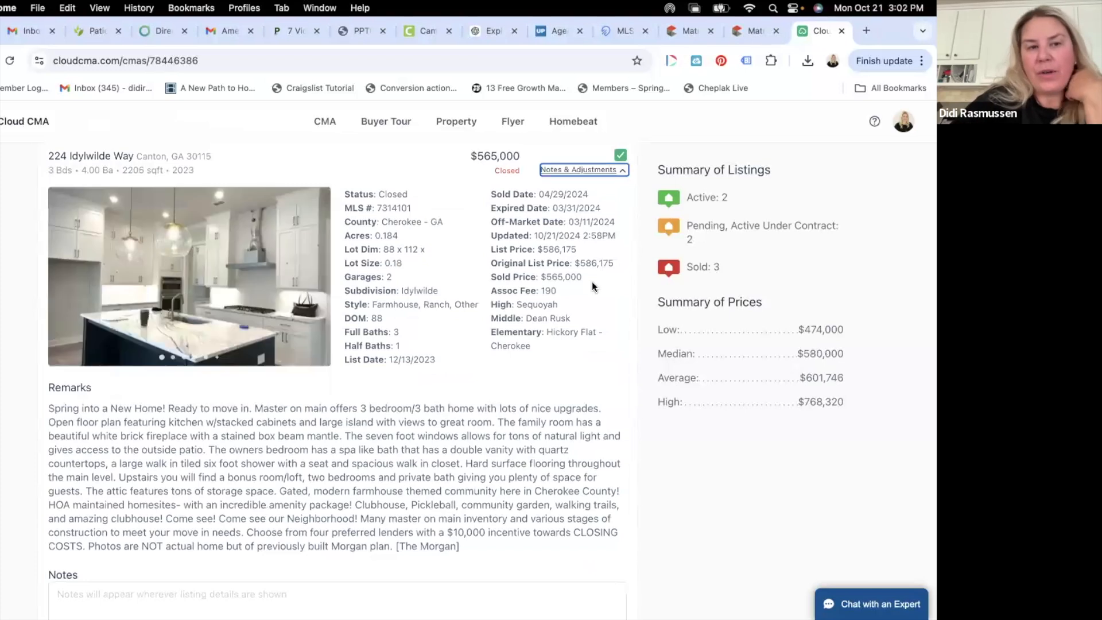
mouse_move(317, 271)
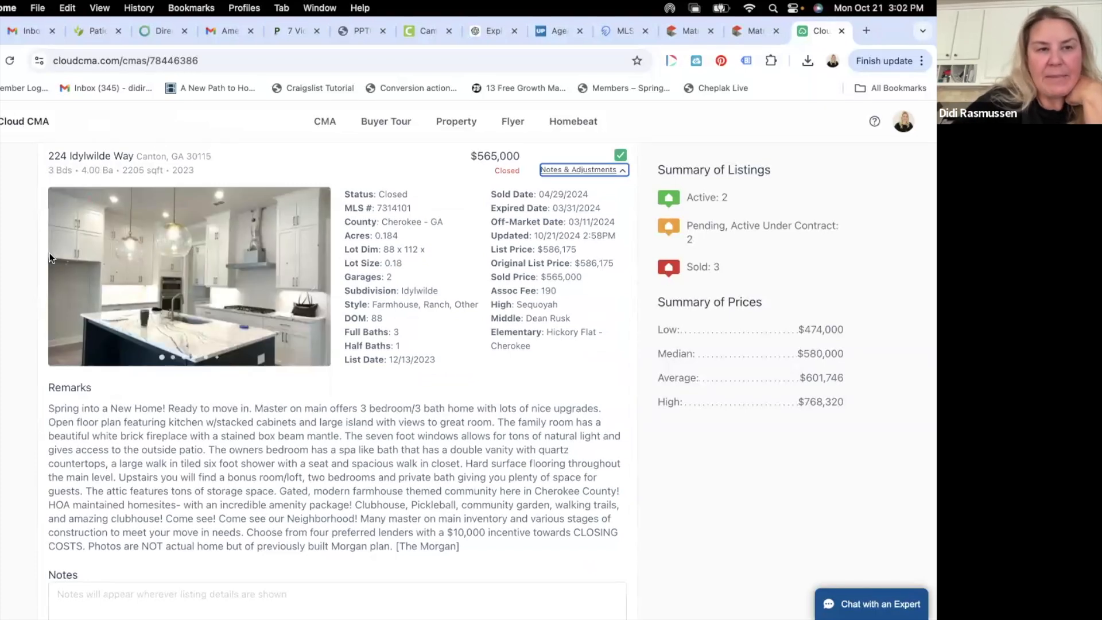
click(59, 274)
click(59, 274)
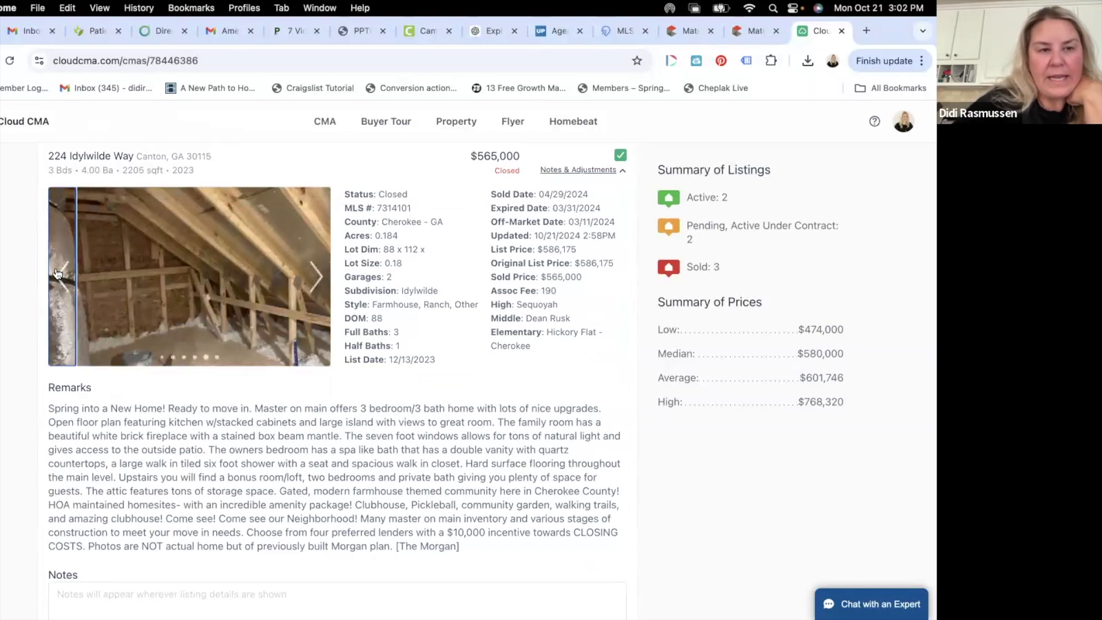
click(58, 274)
click(58, 273)
click(58, 273)
click(58, 274)
click(58, 274)
click(58, 273)
click(58, 273)
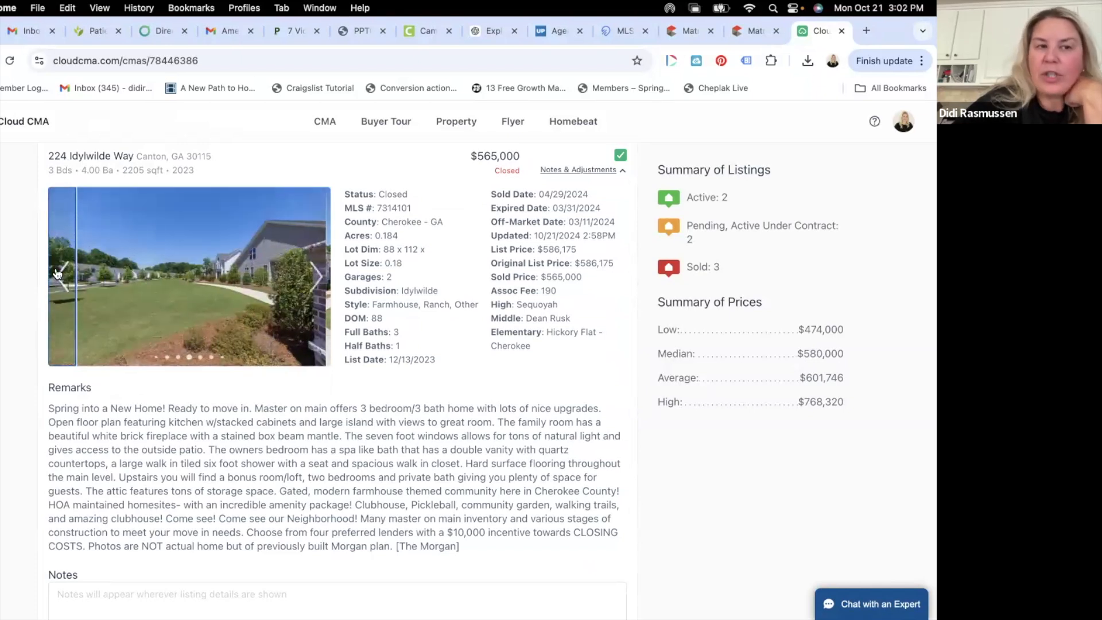
click(58, 273)
click(58, 274)
click(58, 274)
click(58, 273)
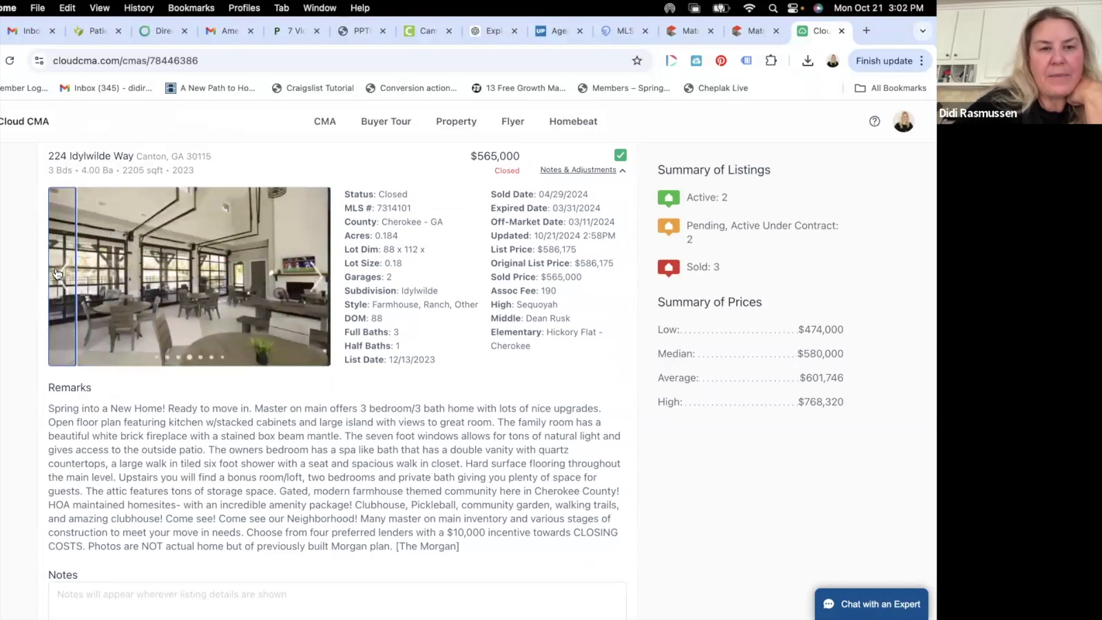
click(57, 274)
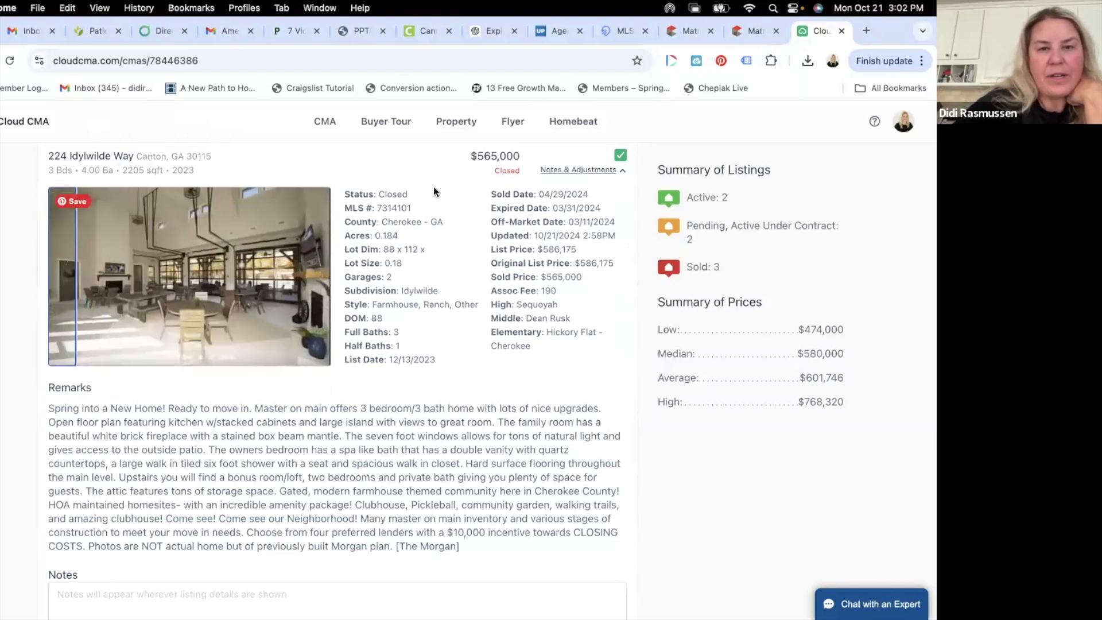
click(58, 278)
click(57, 278)
click(59, 279)
click(60, 278)
click(64, 275)
click(68, 272)
click(68, 271)
click(556, 173)
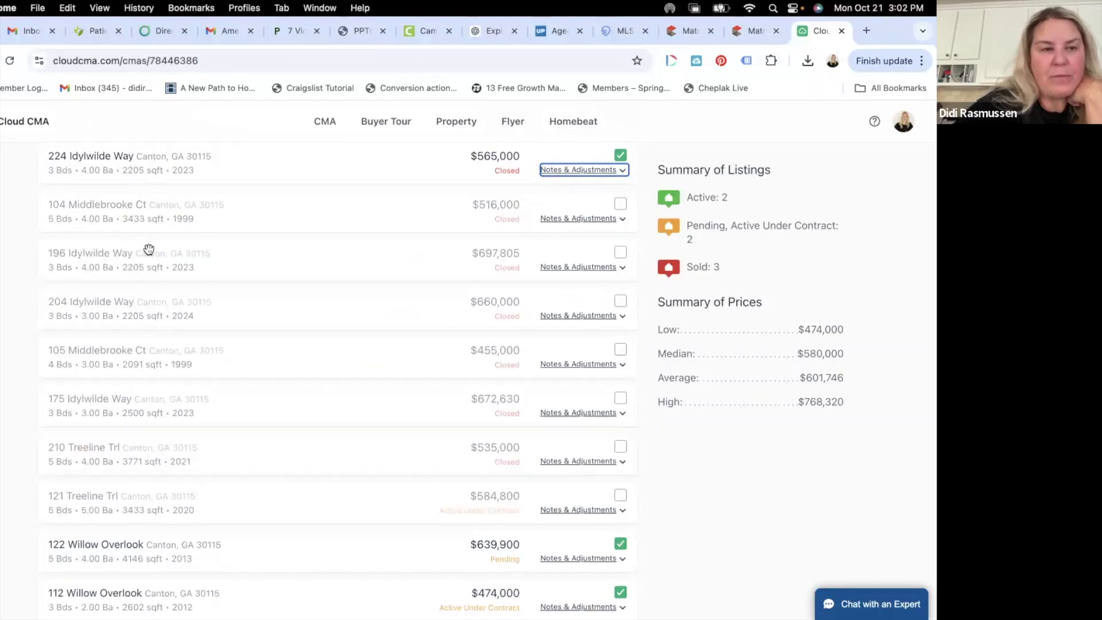
click(621, 267)
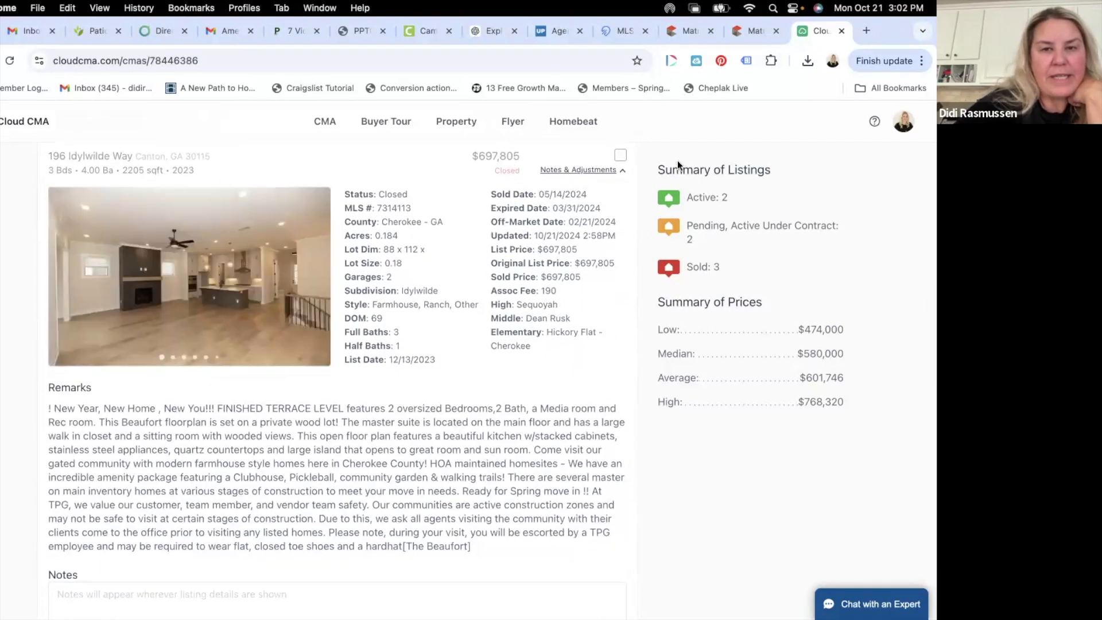
click(610, 171)
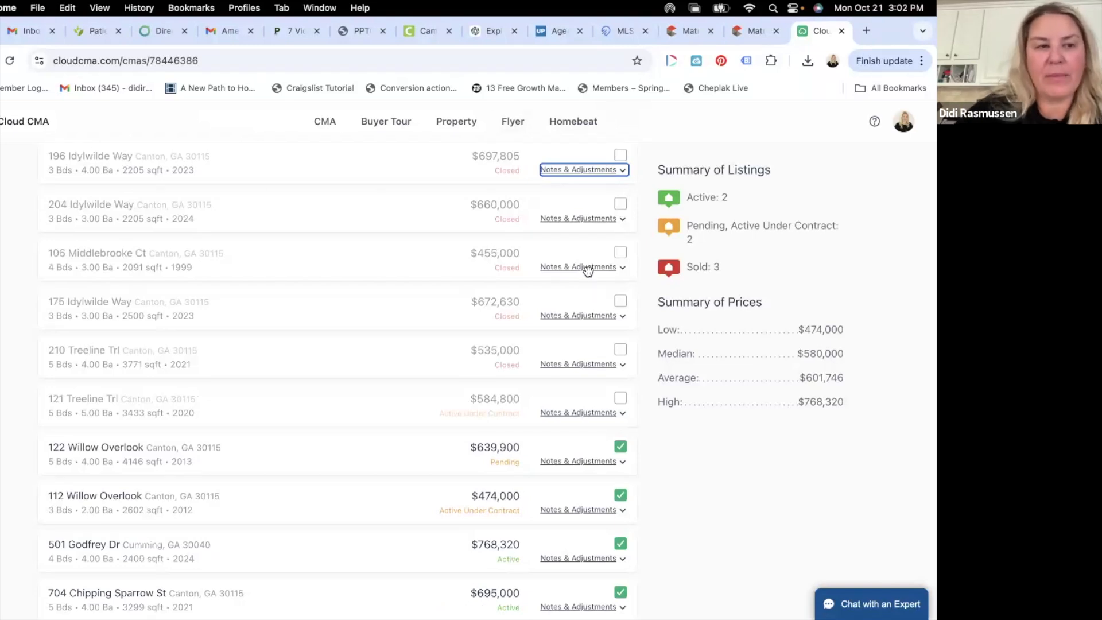
scroll(574, 232, down, 2)
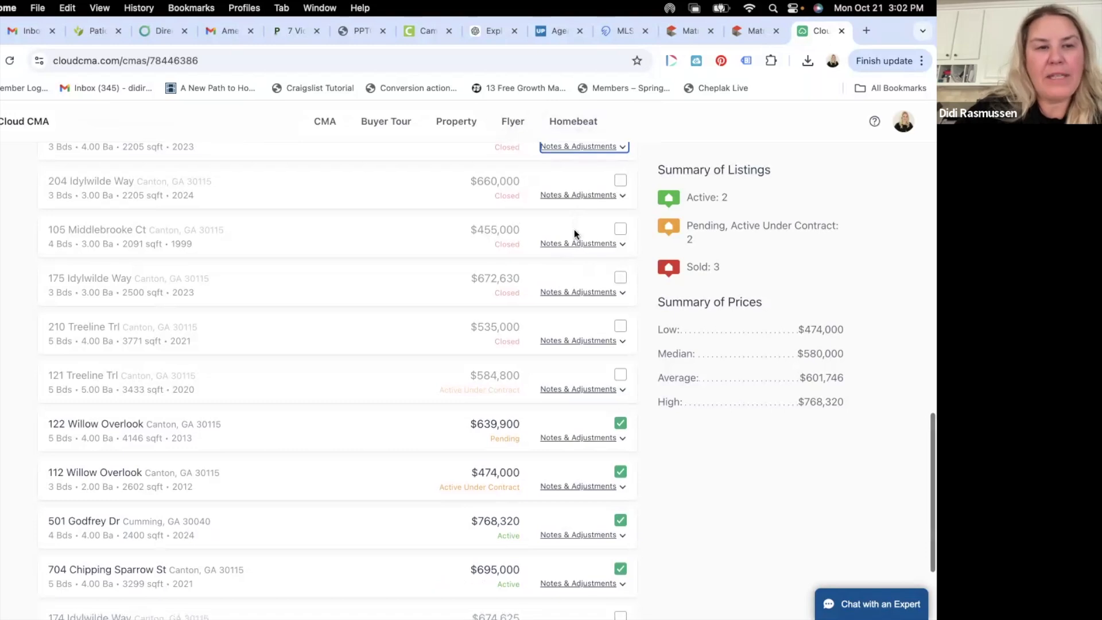
click(587, 228)
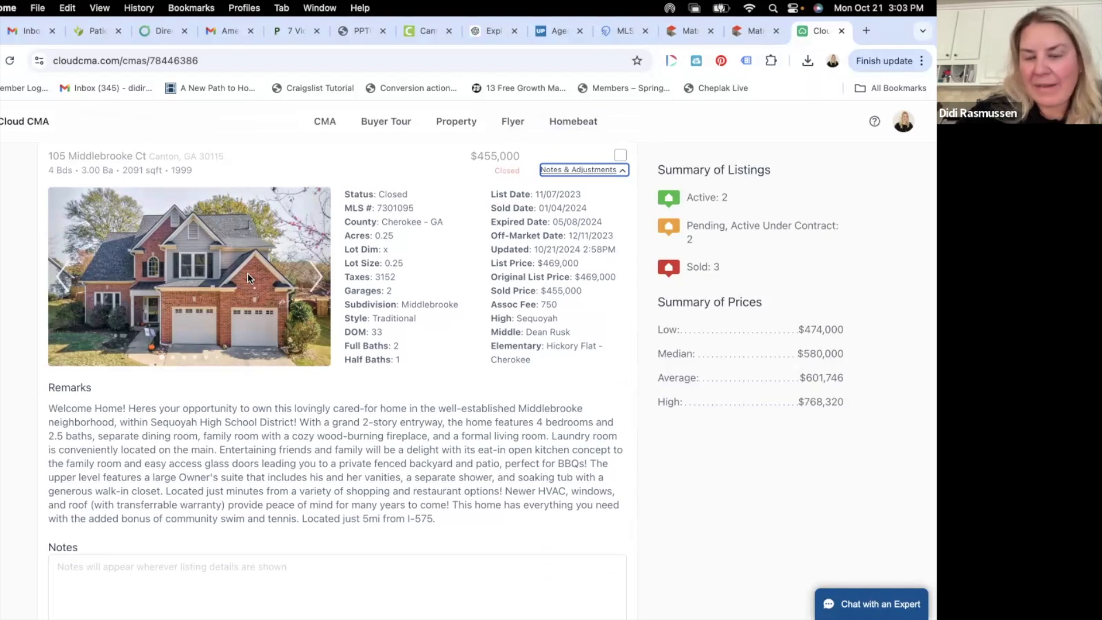
click(589, 168)
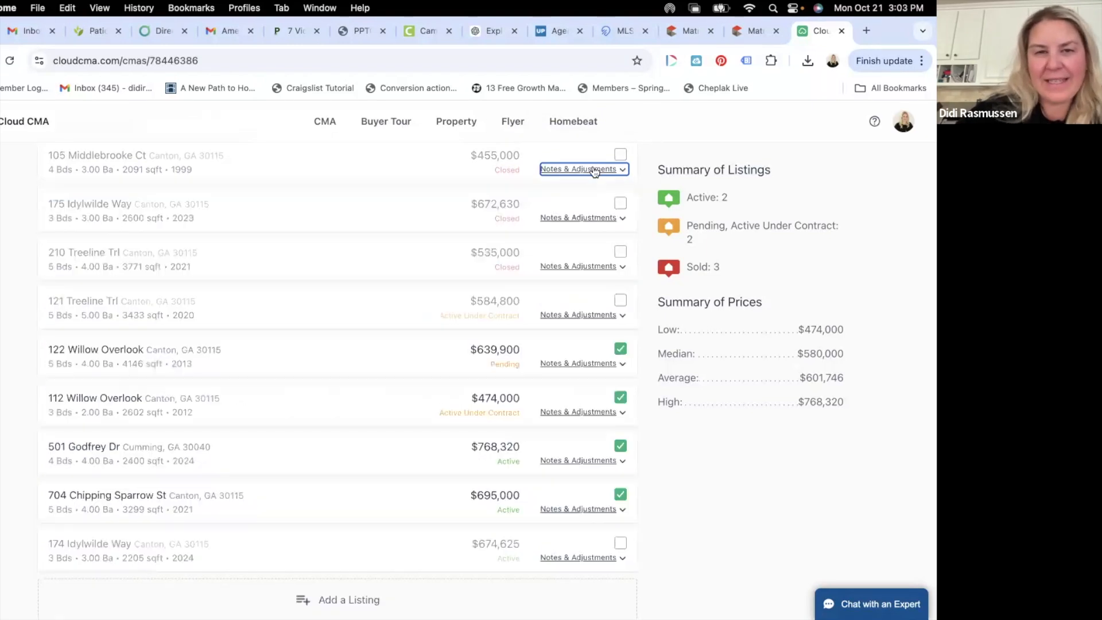
click(588, 169)
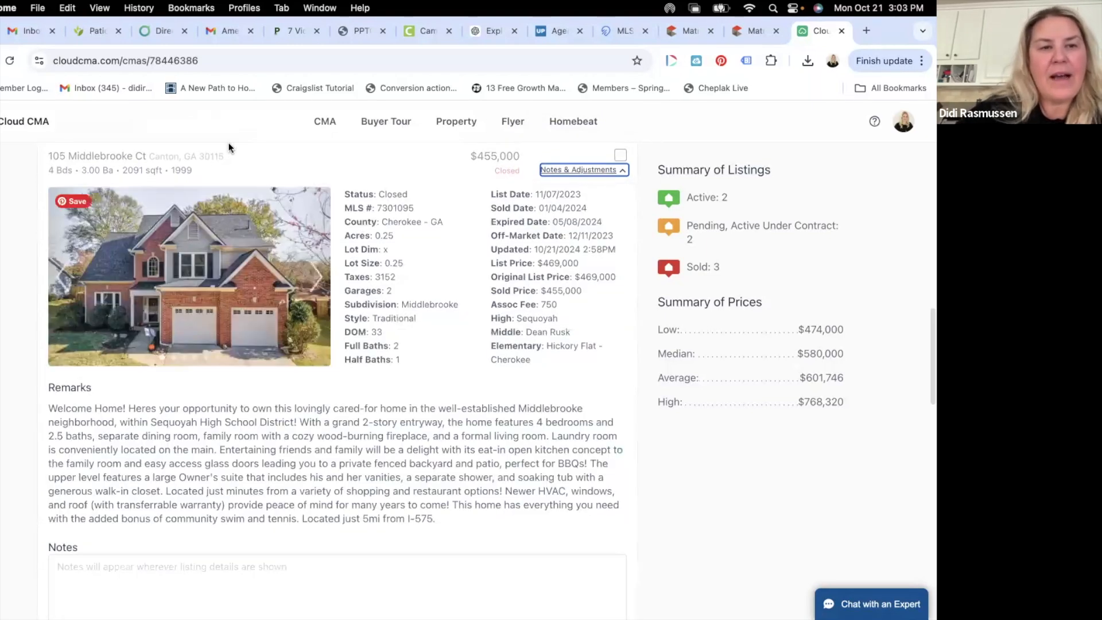
click(593, 171)
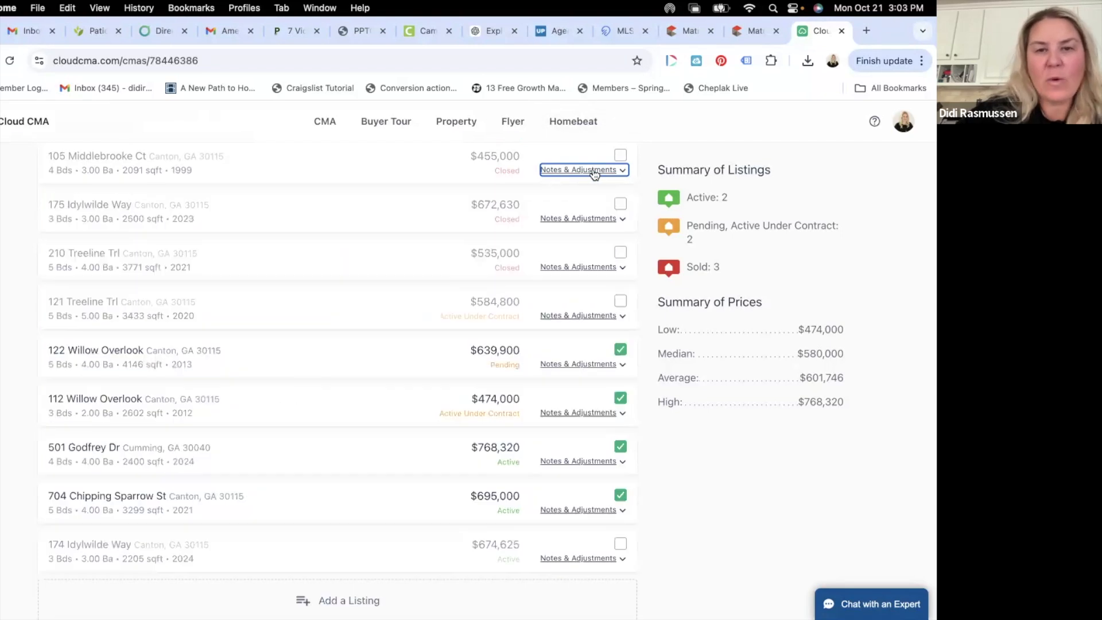
click(596, 219)
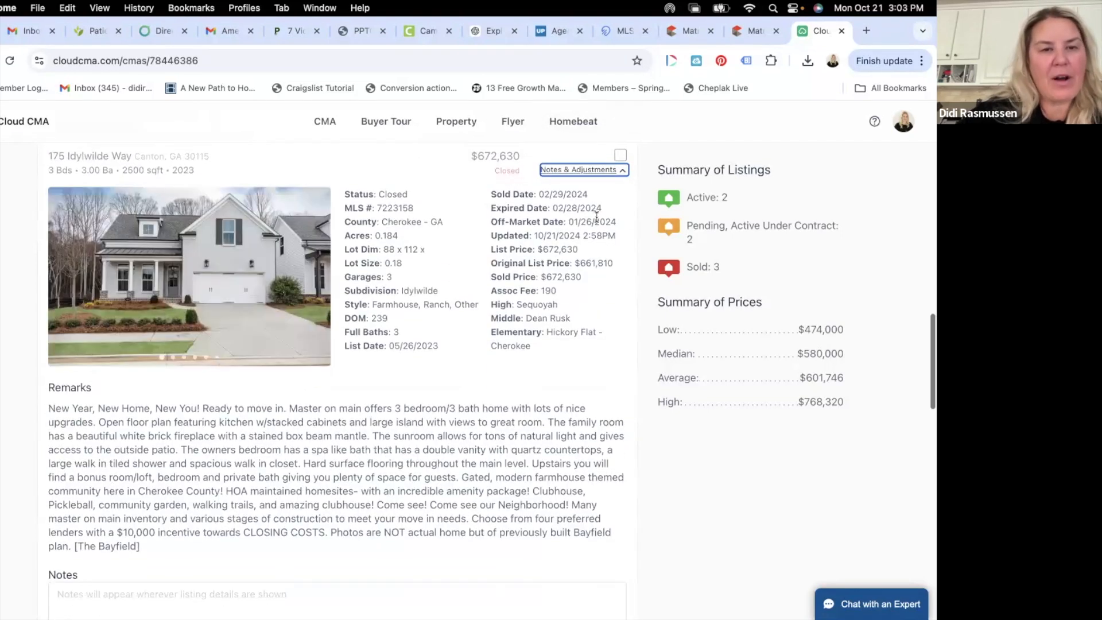
click(575, 170)
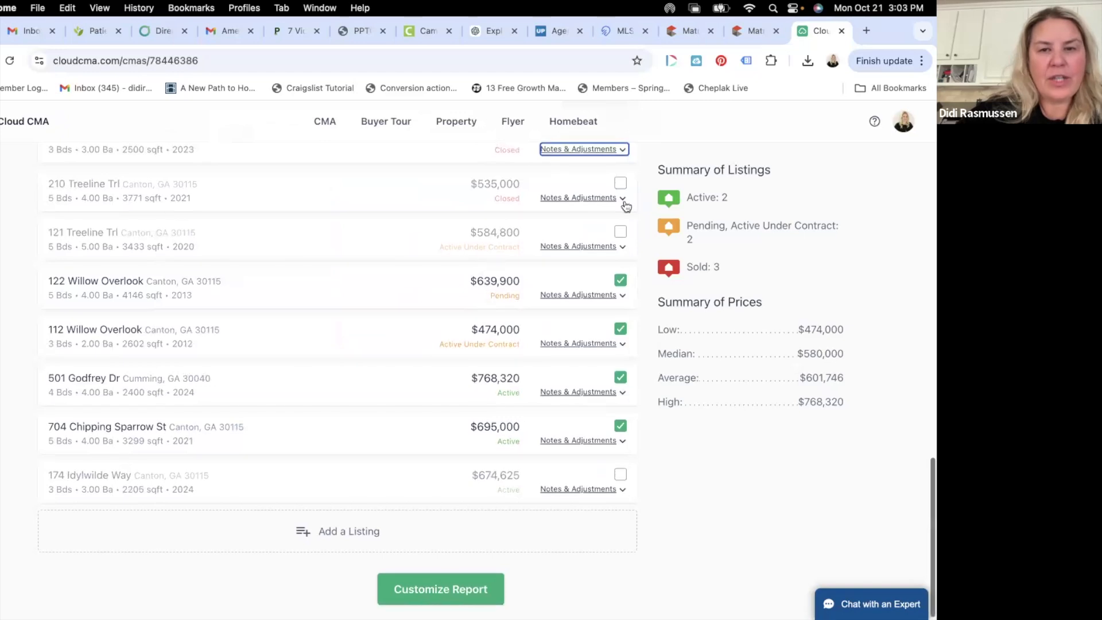
click(597, 199)
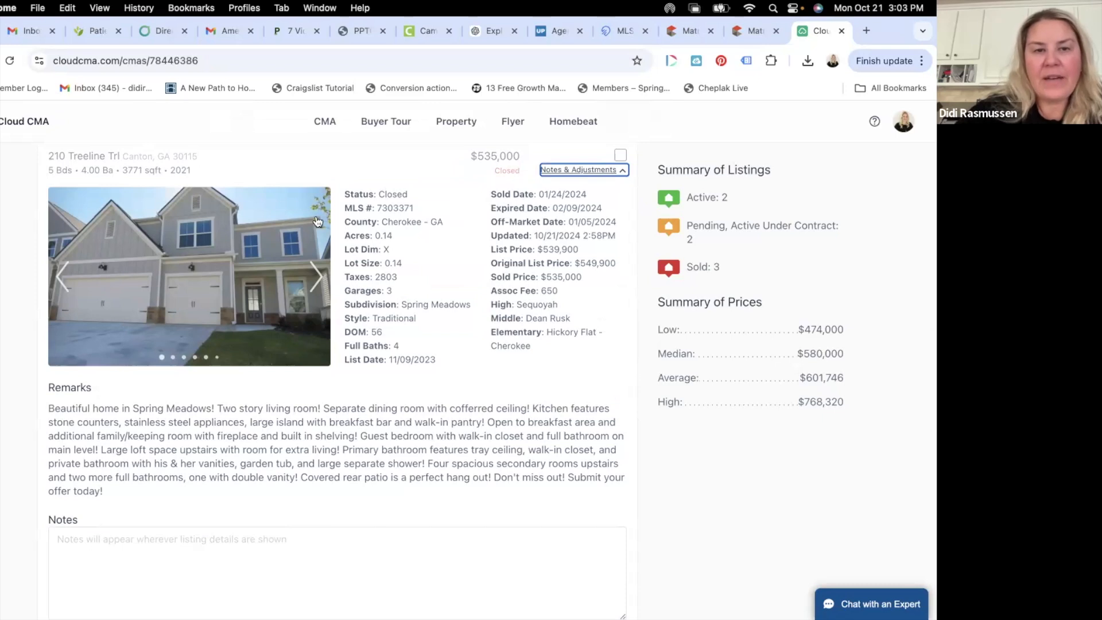
click(585, 173)
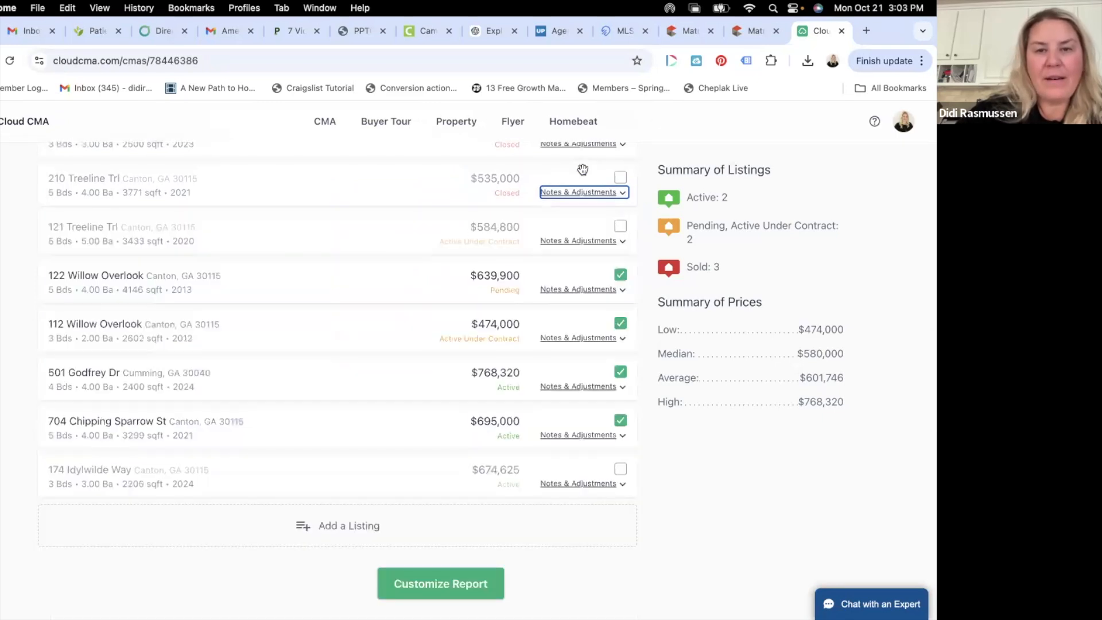
click(569, 243)
scroll(359, 353, down, 2)
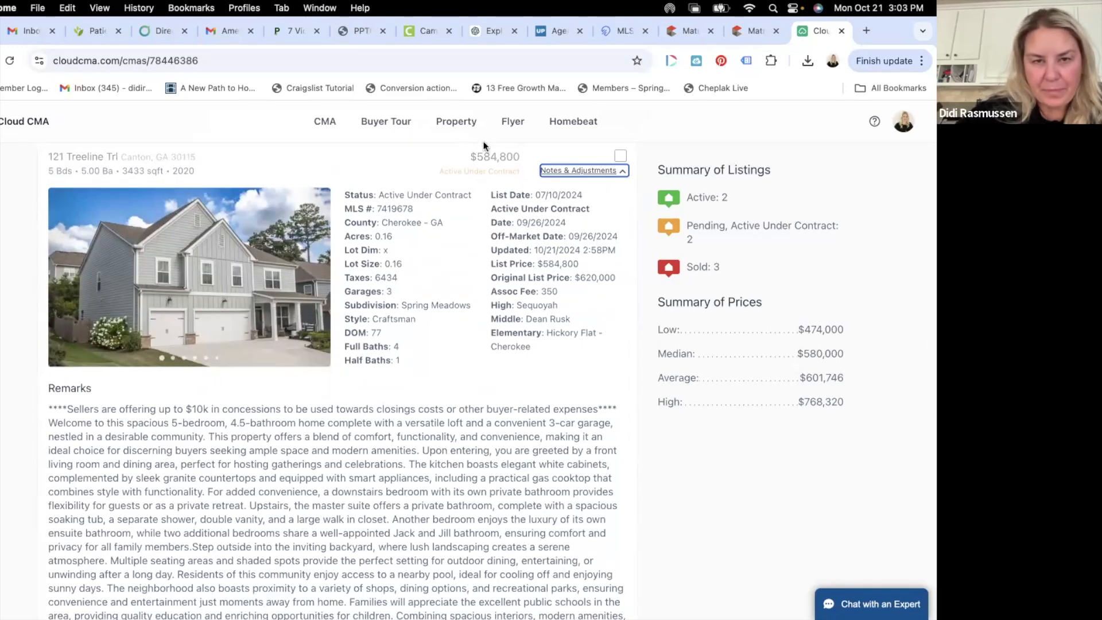
click(578, 172)
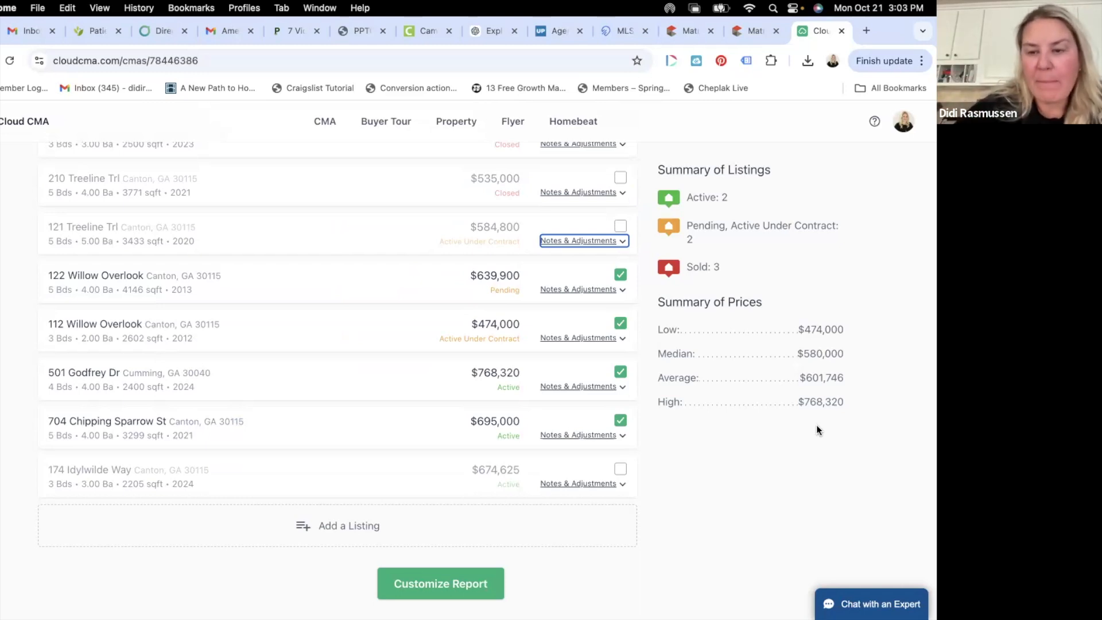
scroll(563, 239, up, 2)
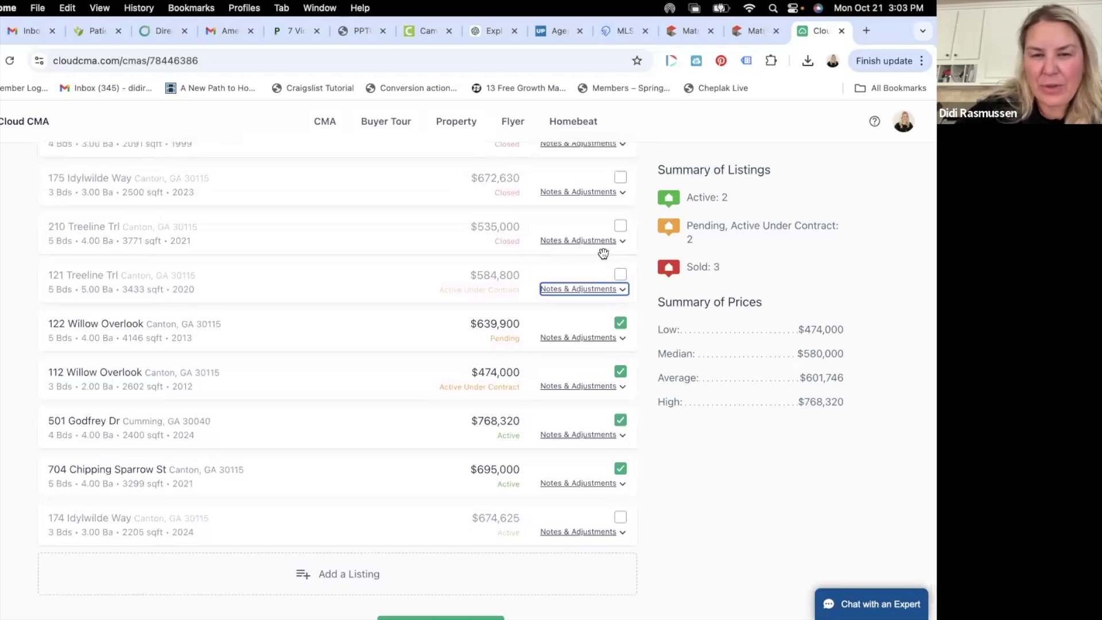
click(620, 274)
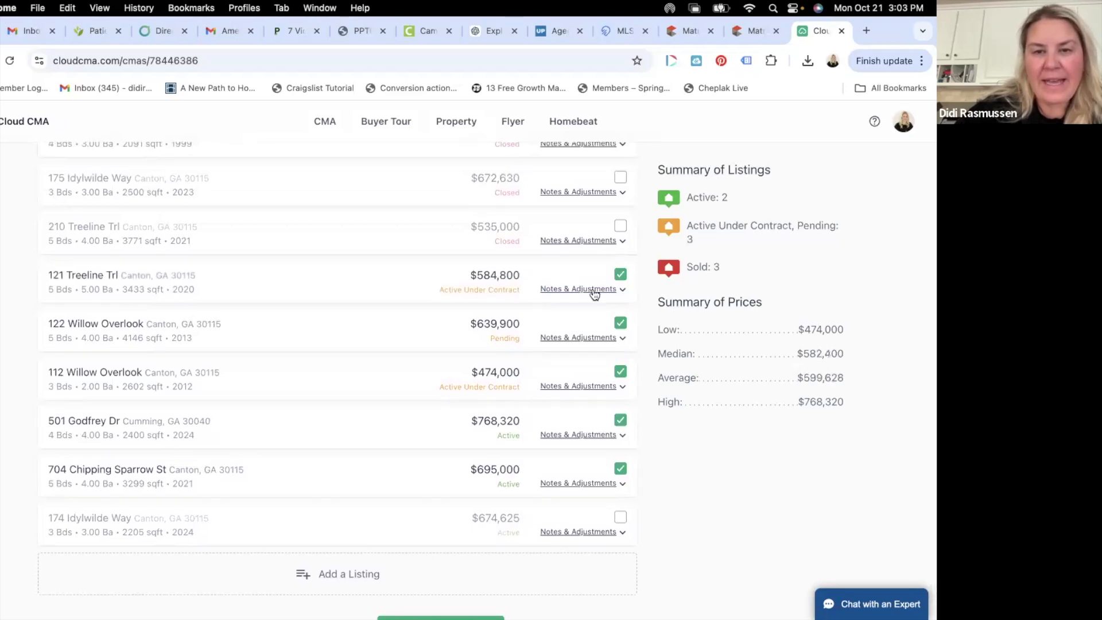
click(591, 288)
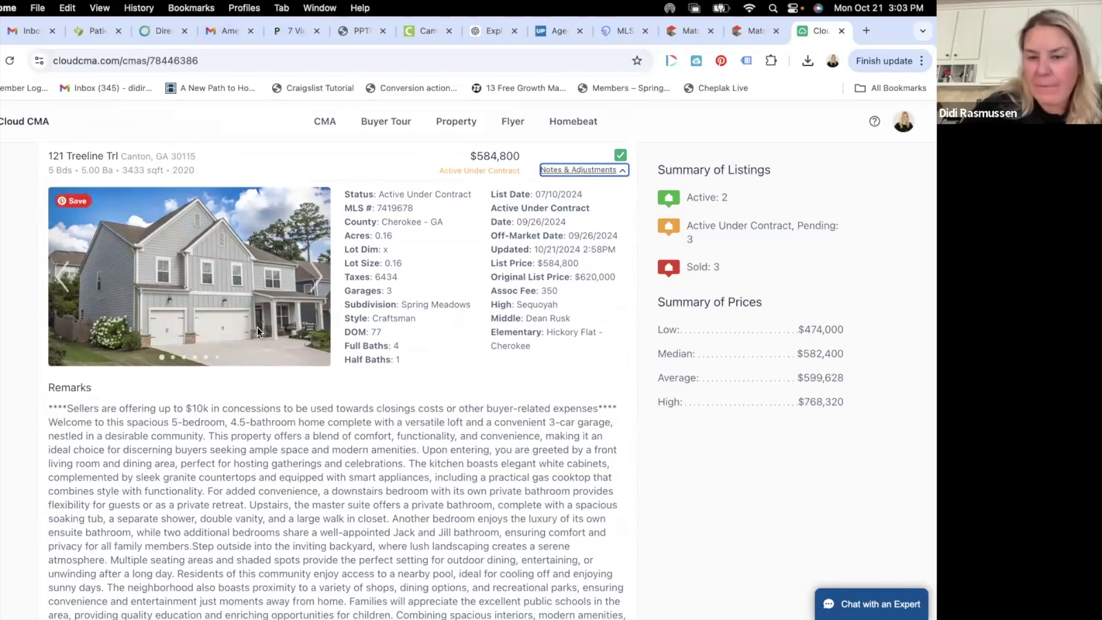
scroll(257, 331, down, 3)
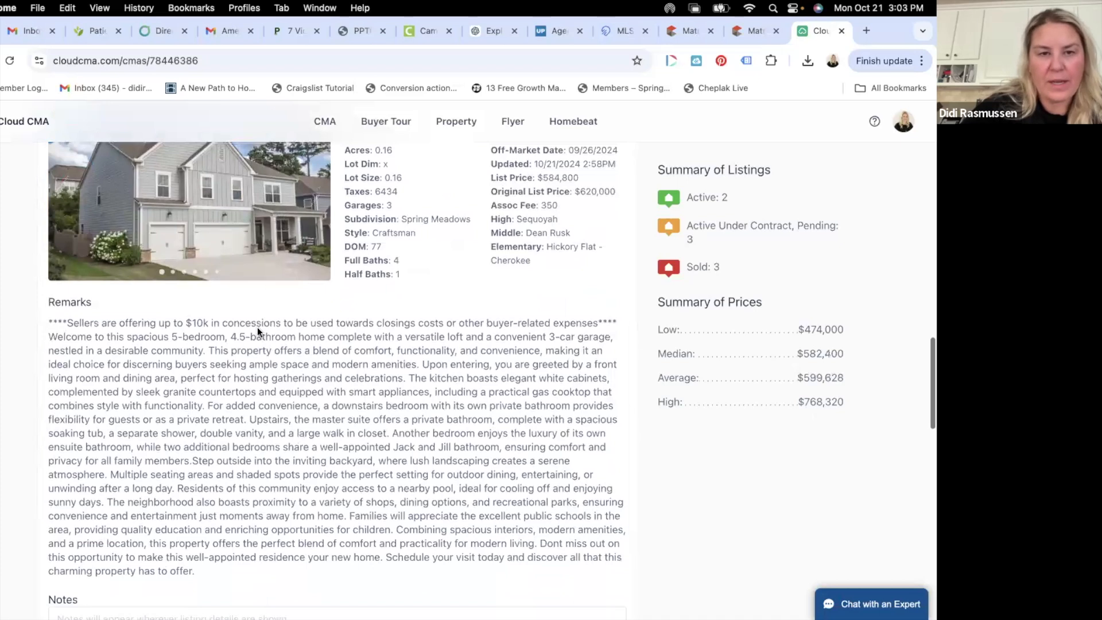
scroll(257, 330, up, 5)
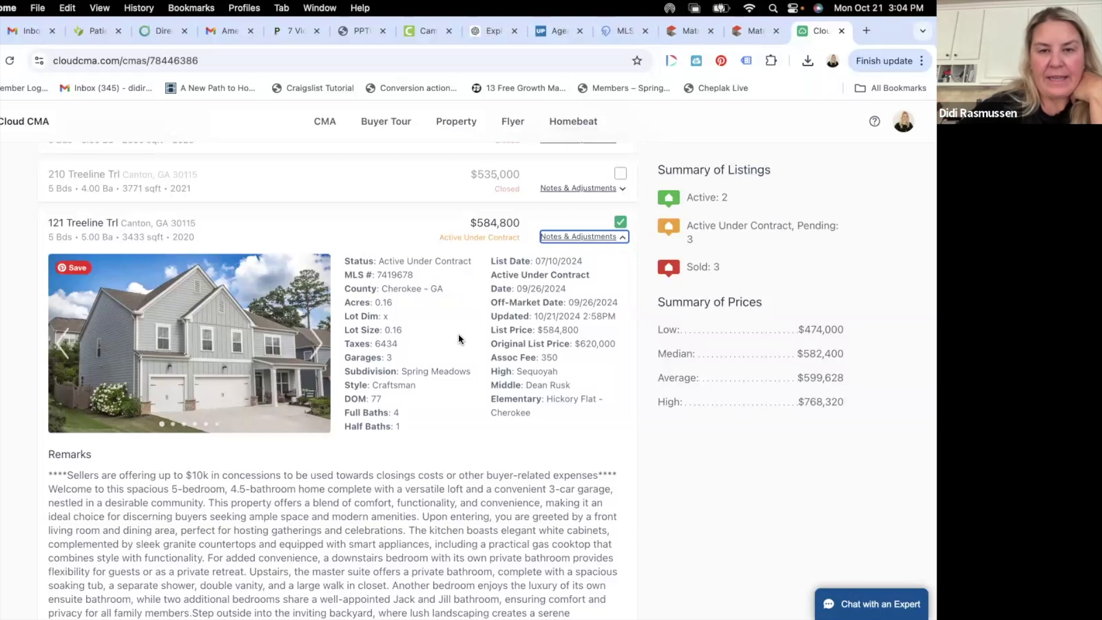
scroll(458, 336, down, 1)
scroll(458, 333, down, 1)
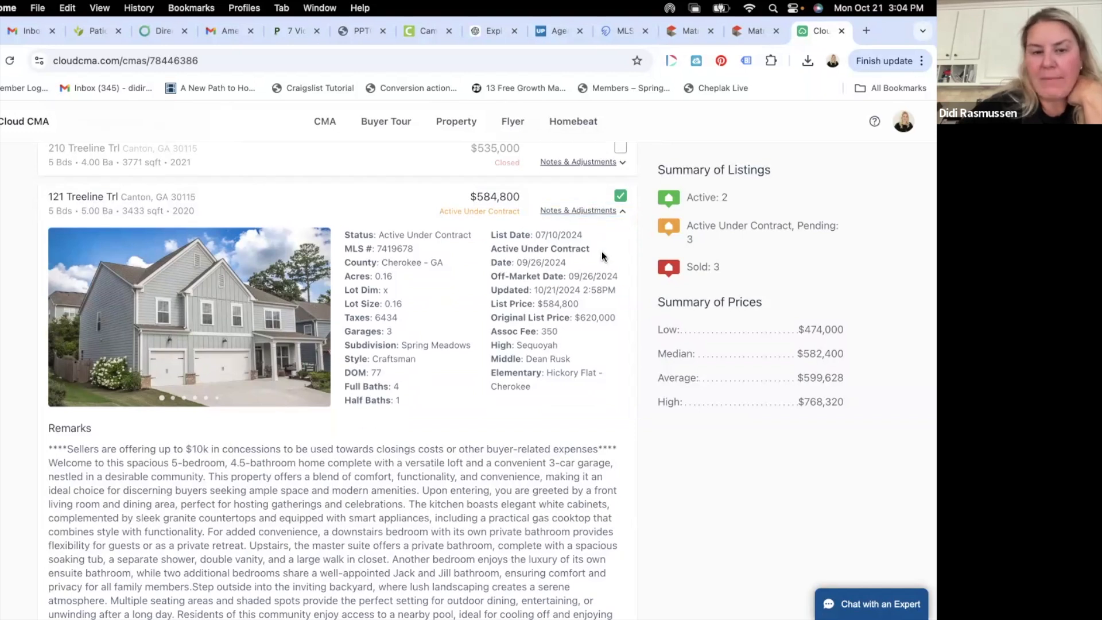
scroll(601, 252, down, 7)
scroll(608, 229, up, 7)
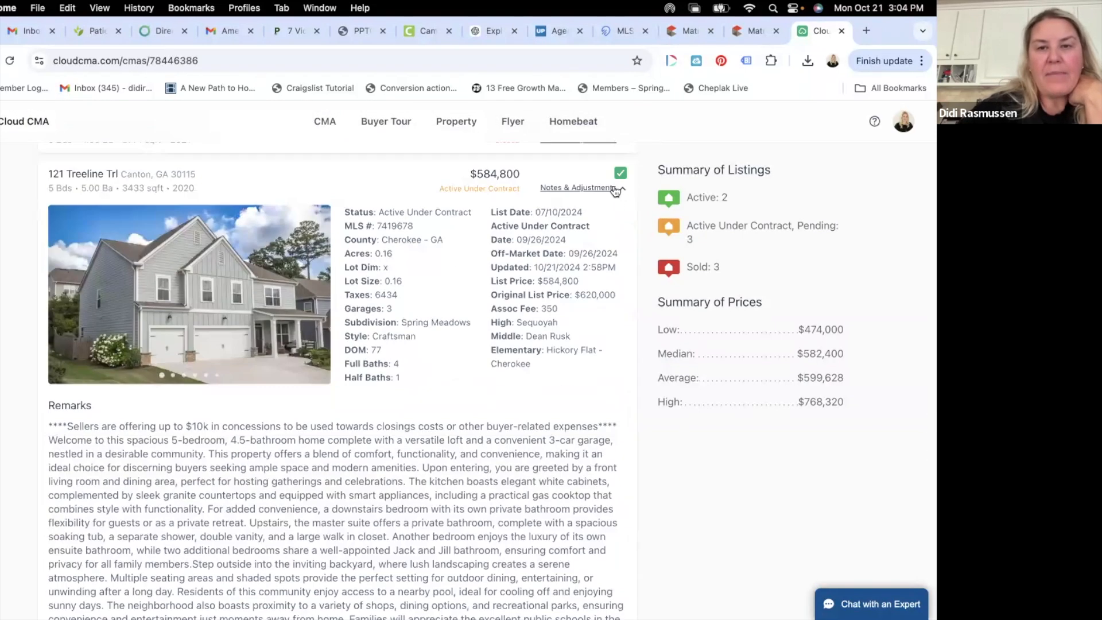
click(614, 188)
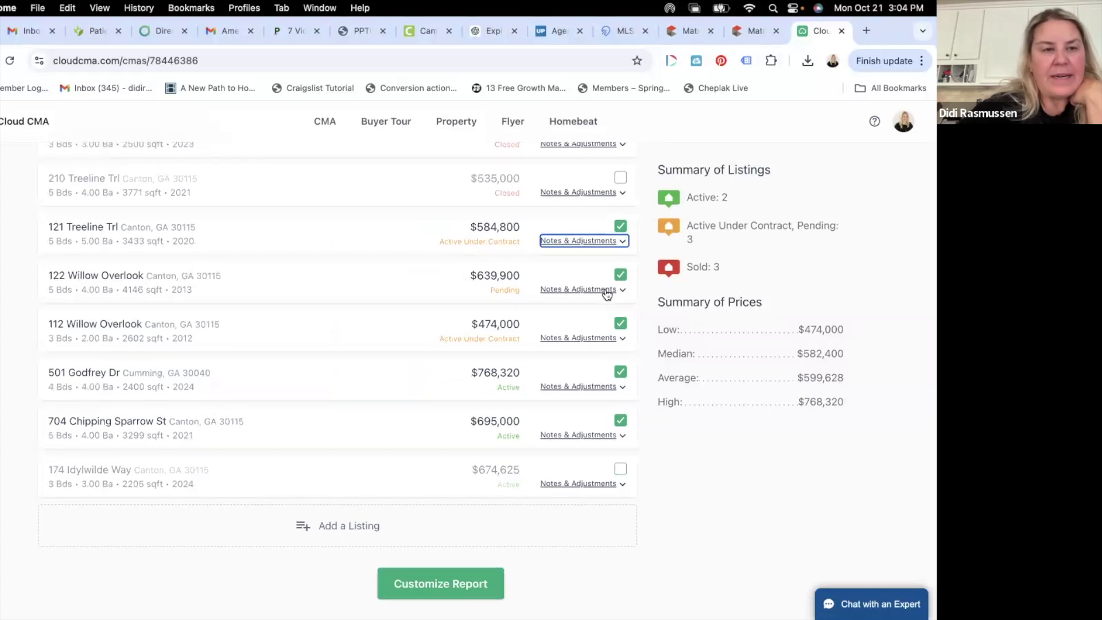
click(593, 290)
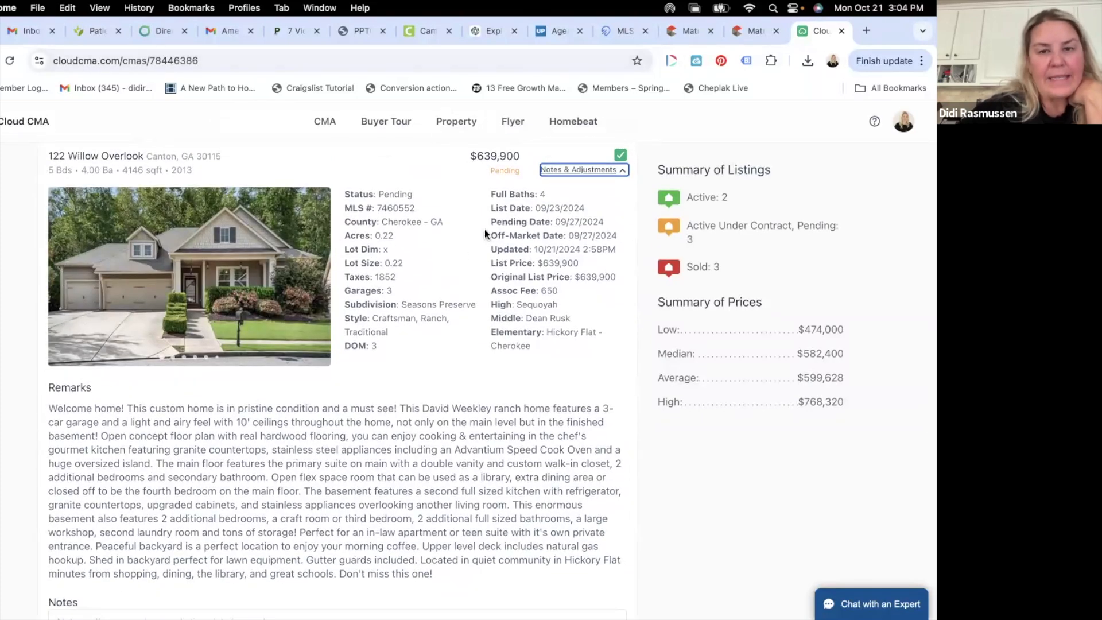
scroll(38, 311, down, 1)
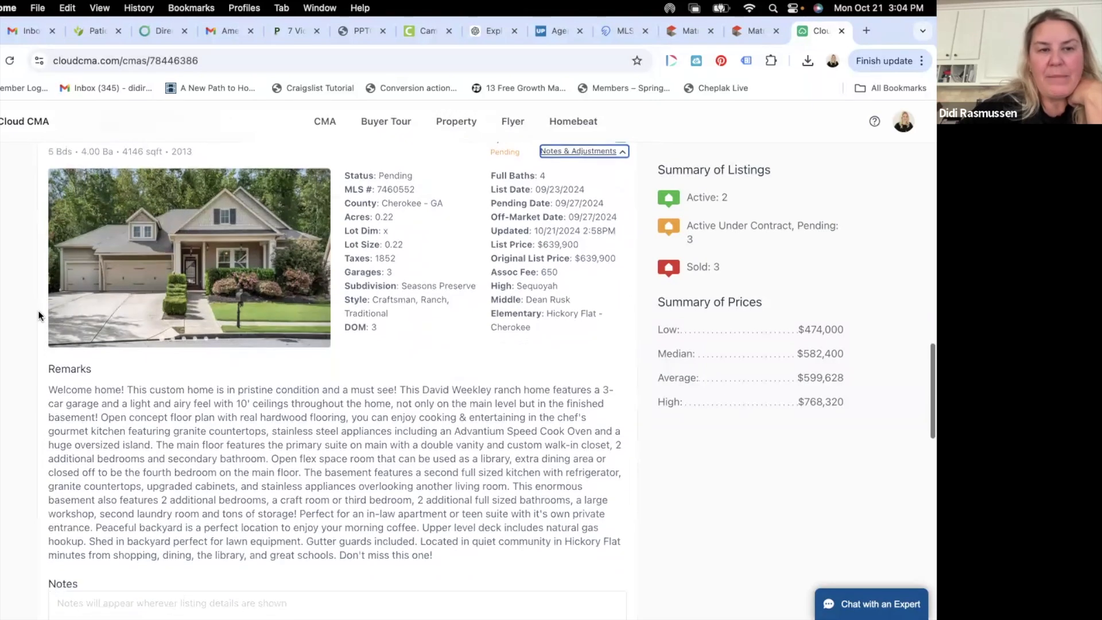
scroll(153, 187, up, 1)
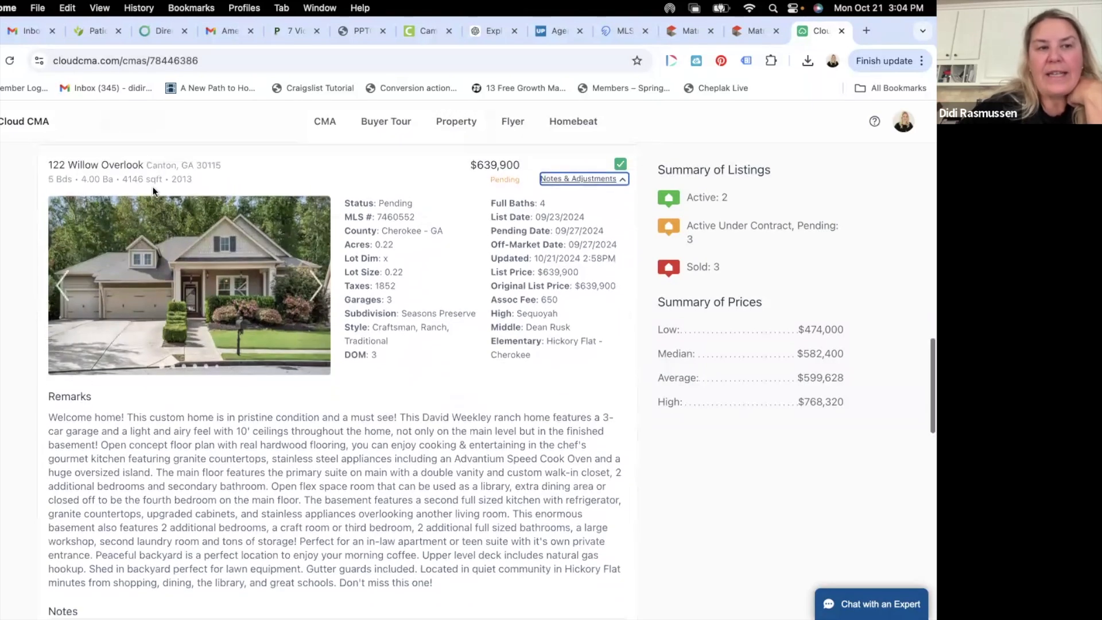
scroll(125, 242, down, 3)
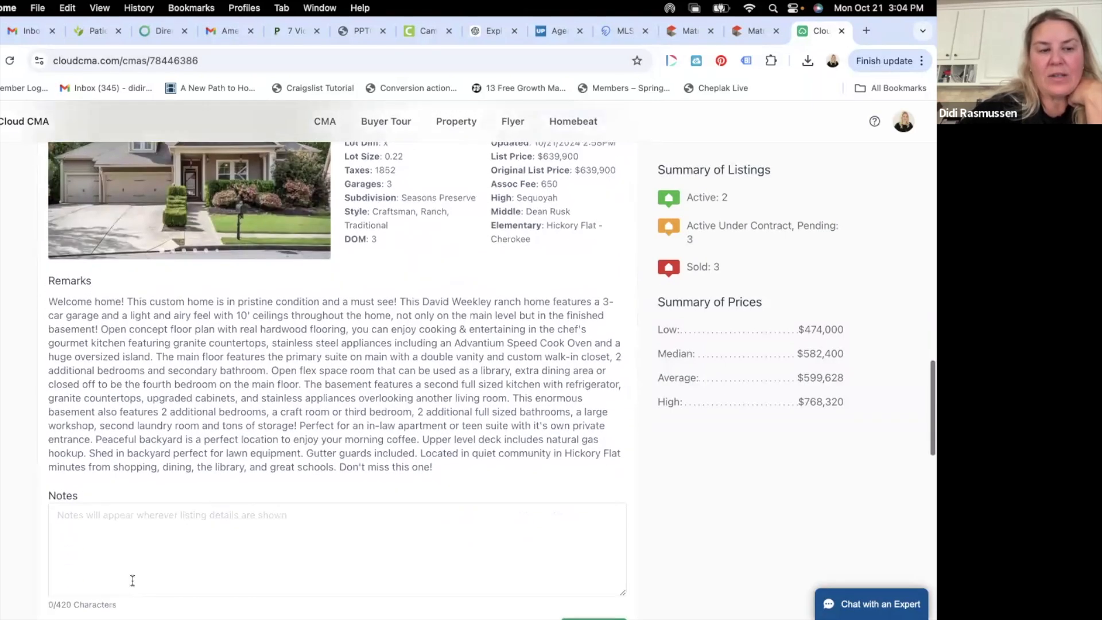
scroll(132, 579, down, 10)
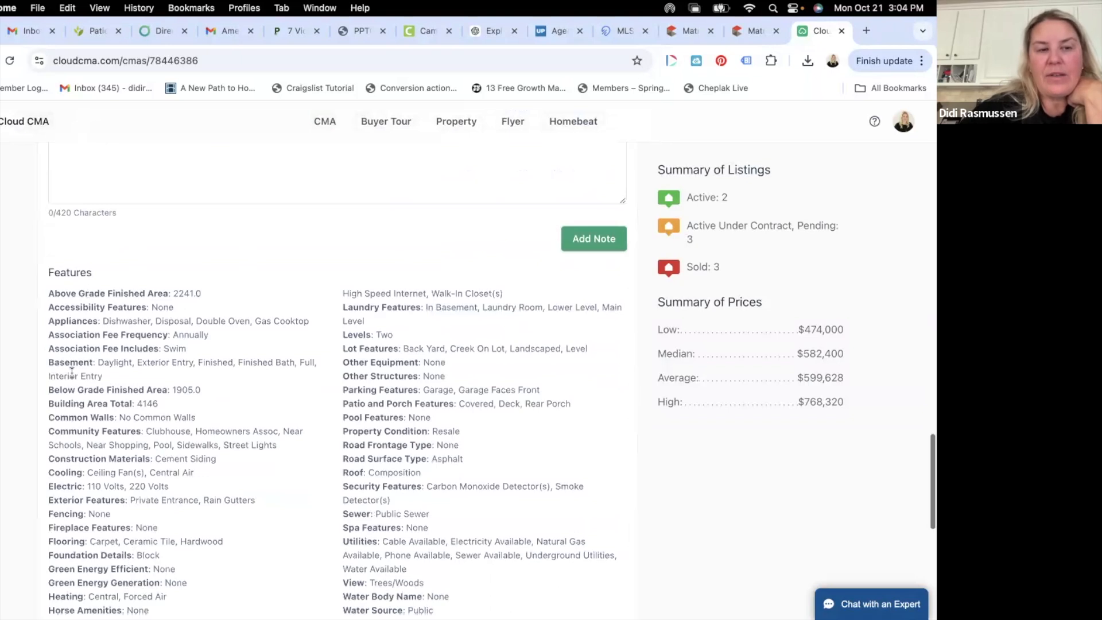
scroll(185, 396, up, 3)
scroll(185, 396, up, 11)
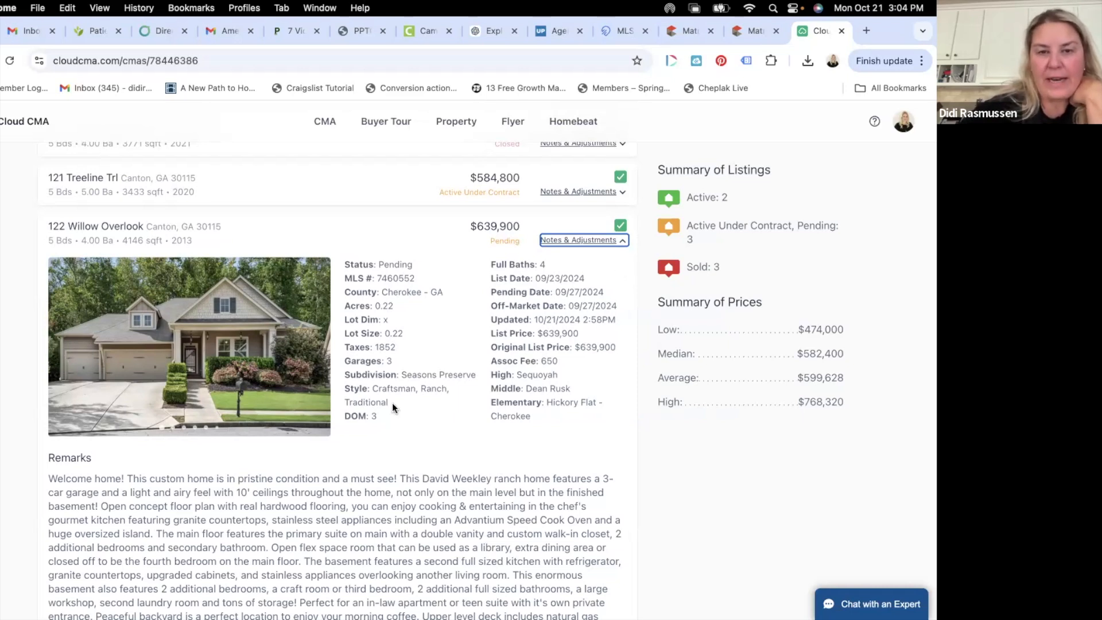
scroll(394, 402, down, 5)
scroll(394, 402, down, 3)
scroll(402, 374, up, 7)
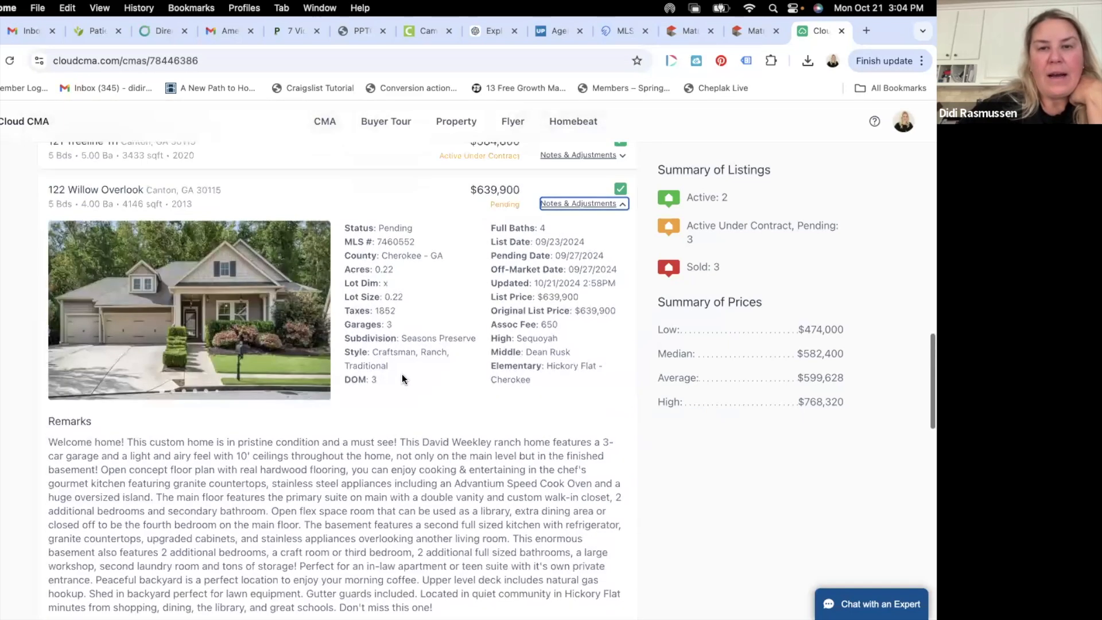
click(597, 202)
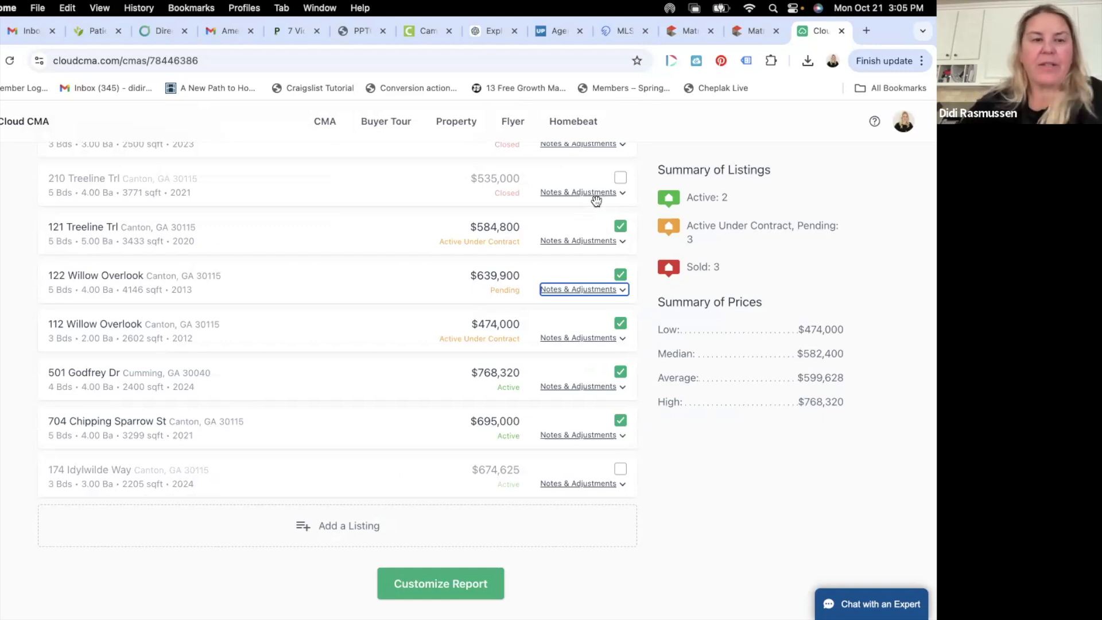
scroll(299, 315, up, 3)
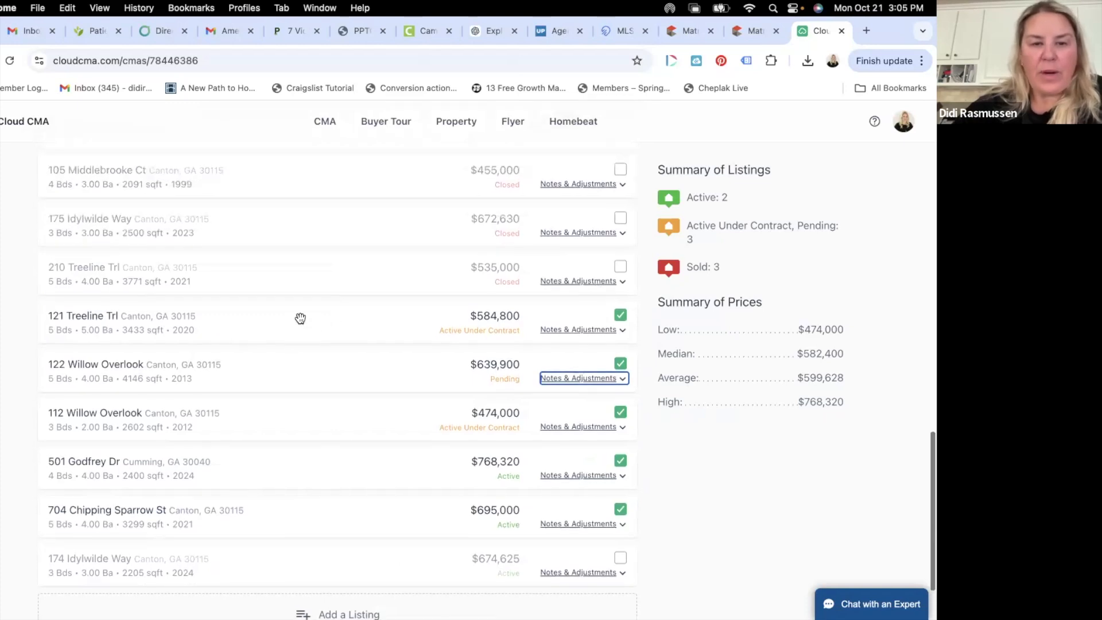
scroll(663, 334, down, 2)
click(601, 357)
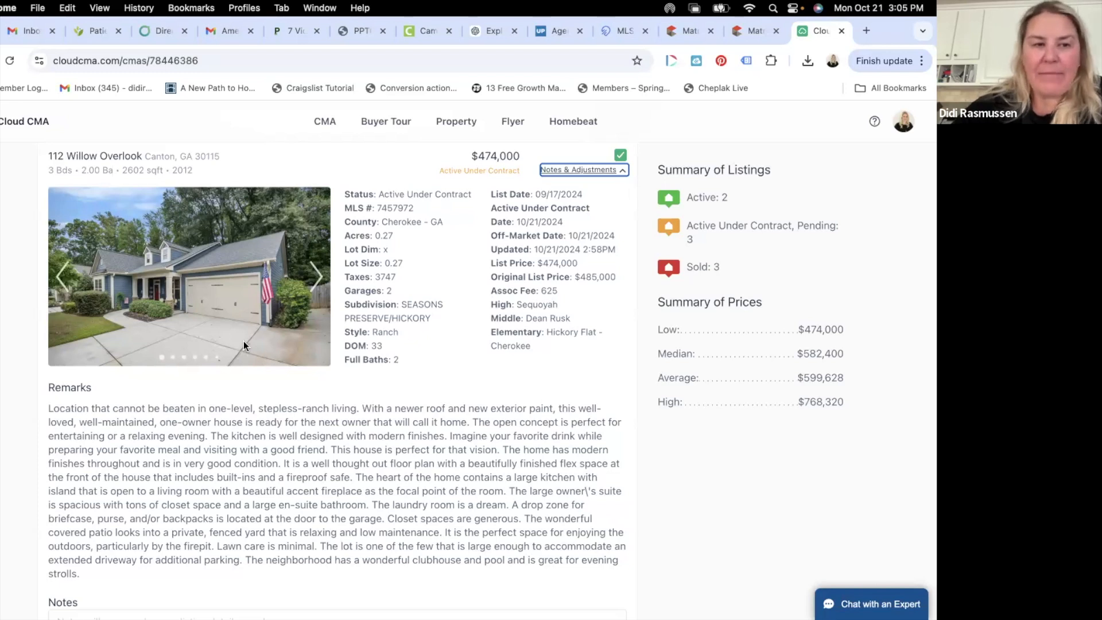
click(315, 278)
click(315, 278)
click(315, 278)
click(315, 277)
click(315, 278)
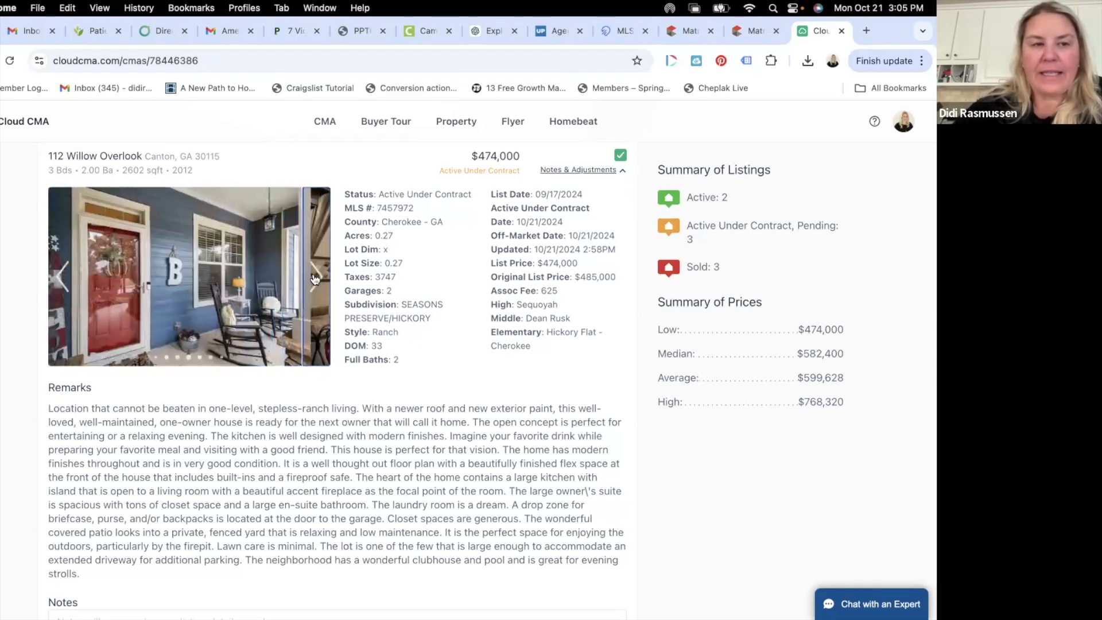
scroll(315, 278, up, 15)
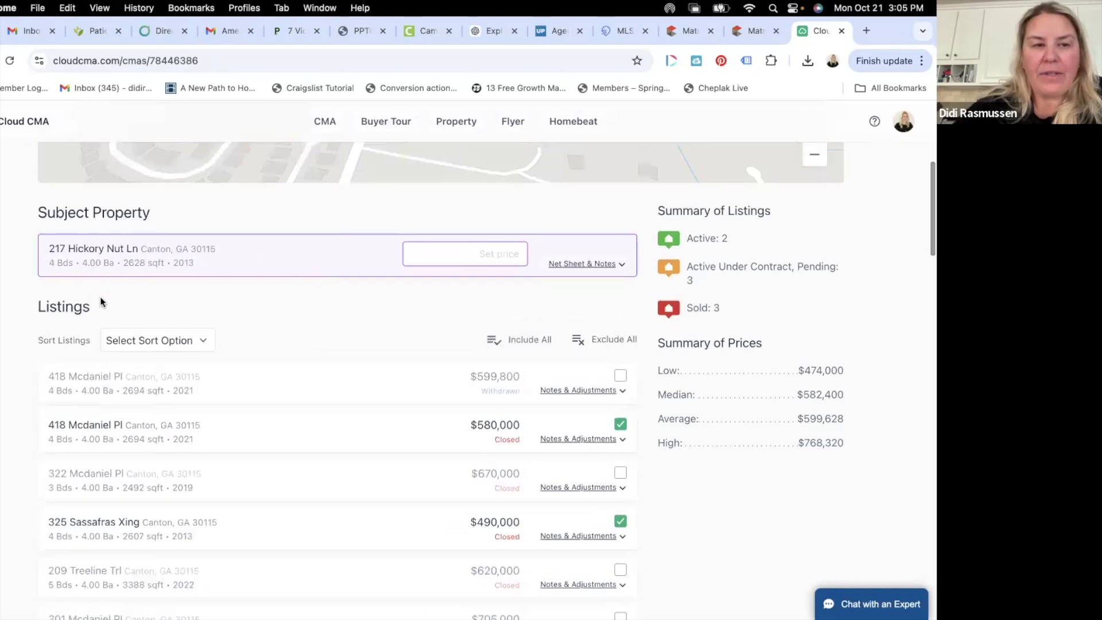
scroll(145, 272, down, 15)
scroll(146, 272, down, 6)
scroll(146, 272, up, 7)
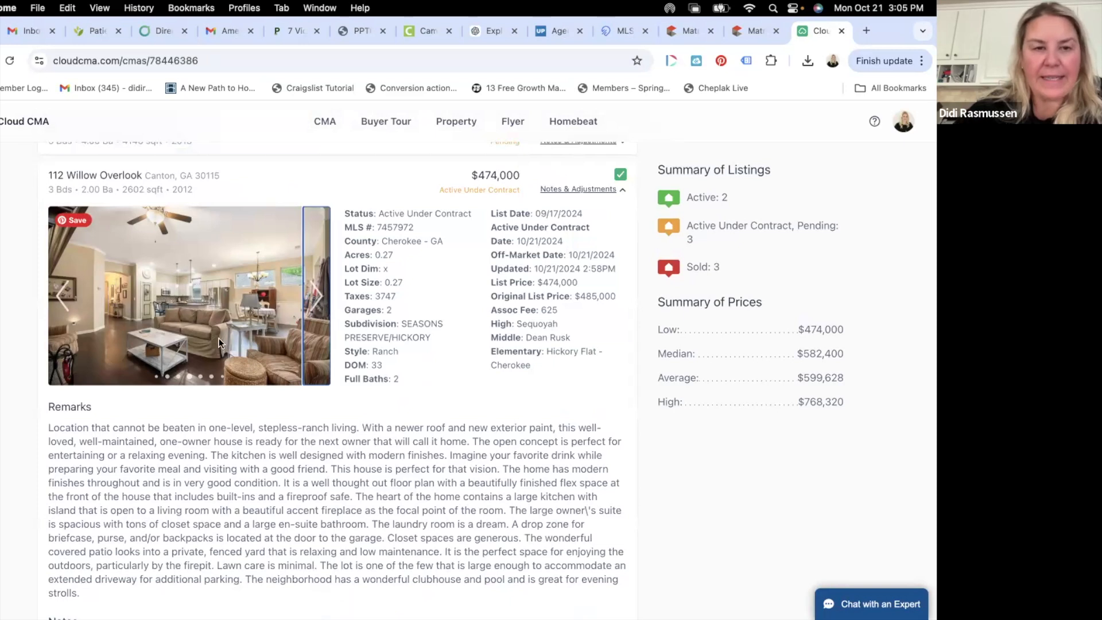
click(320, 300)
click(319, 301)
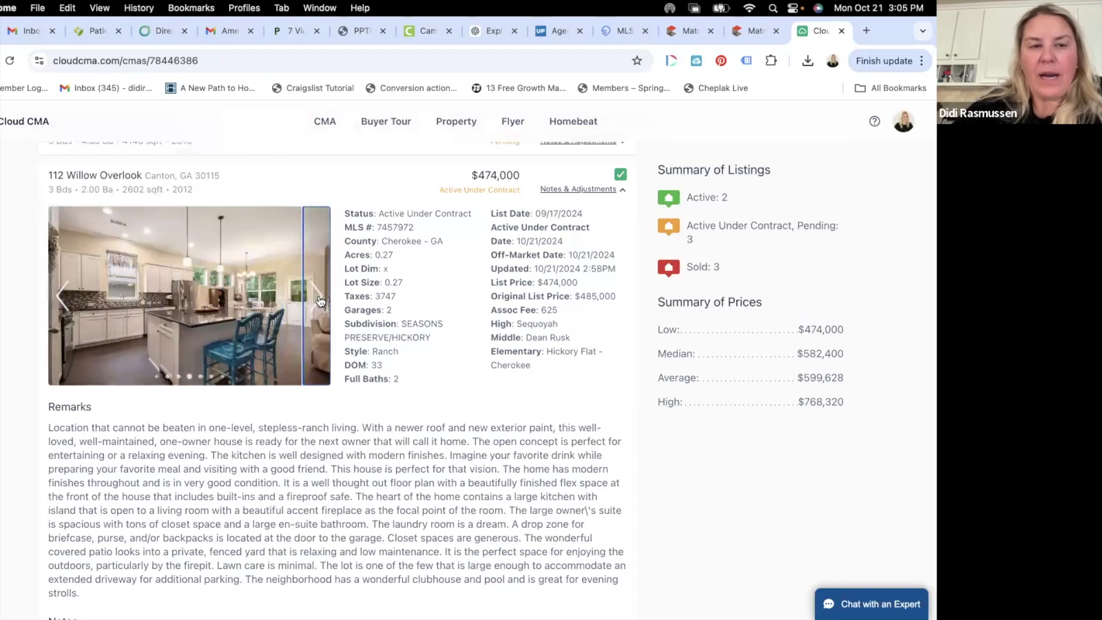
click(319, 300)
click(320, 299)
click(320, 299)
click(320, 298)
click(319, 298)
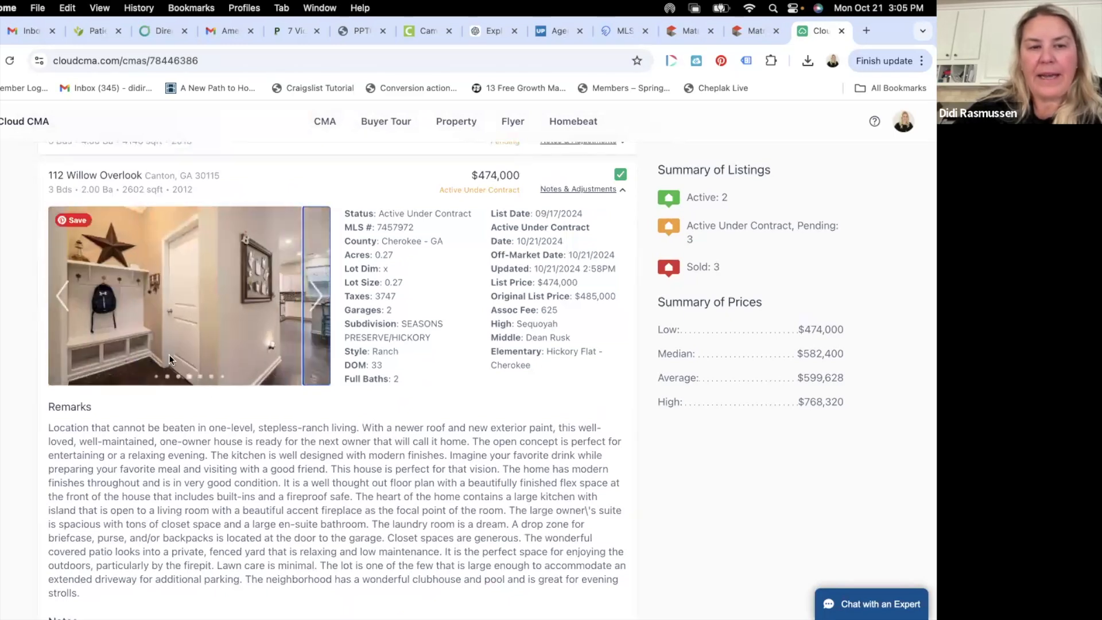
click(320, 288)
click(319, 288)
click(320, 288)
click(319, 288)
click(319, 288)
click(320, 288)
click(320, 287)
click(322, 284)
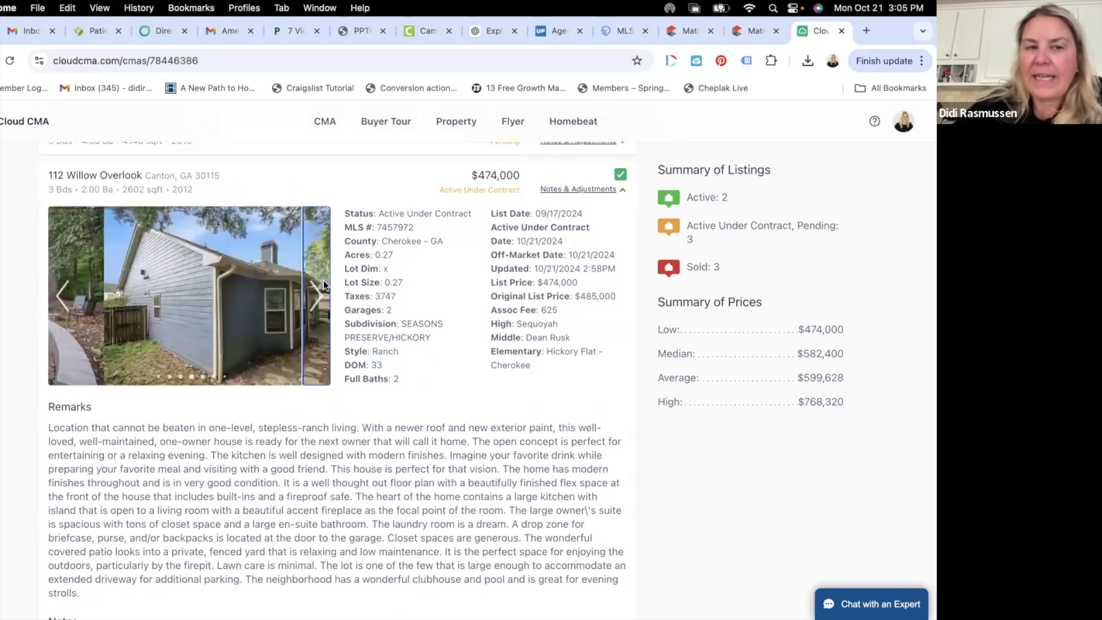
scroll(535, 368, down, 3)
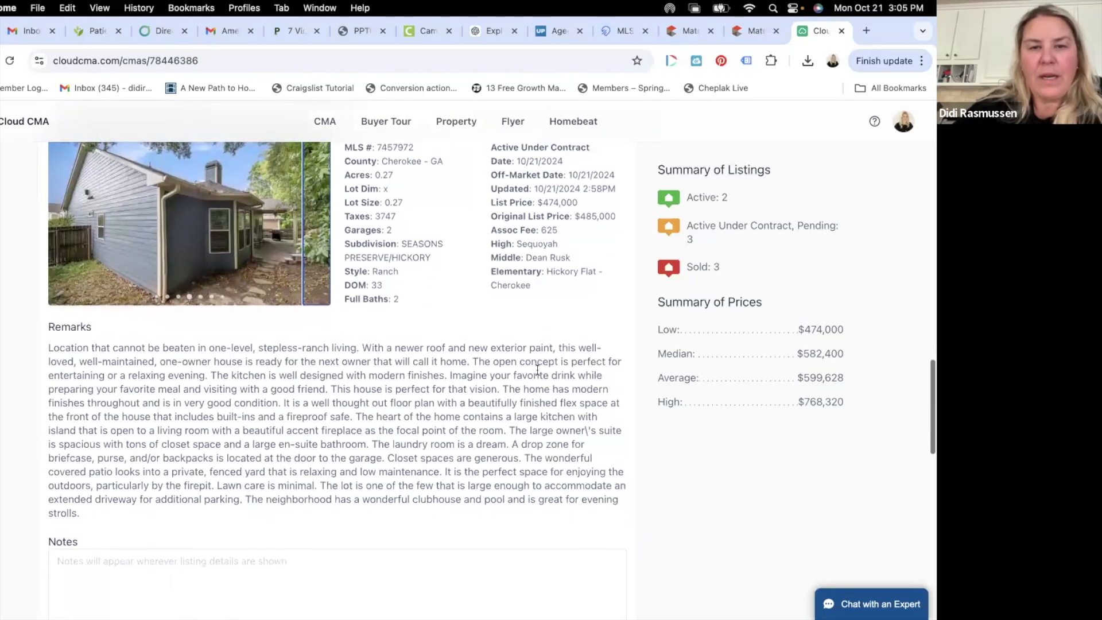
scroll(538, 369, up, 5)
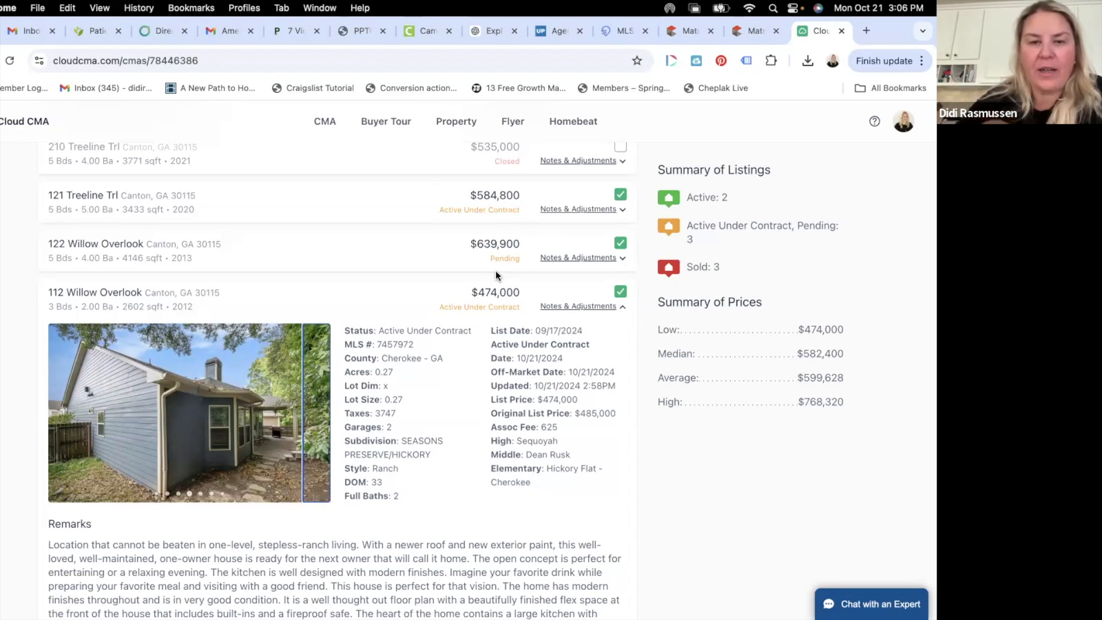
scroll(495, 270, down, 1)
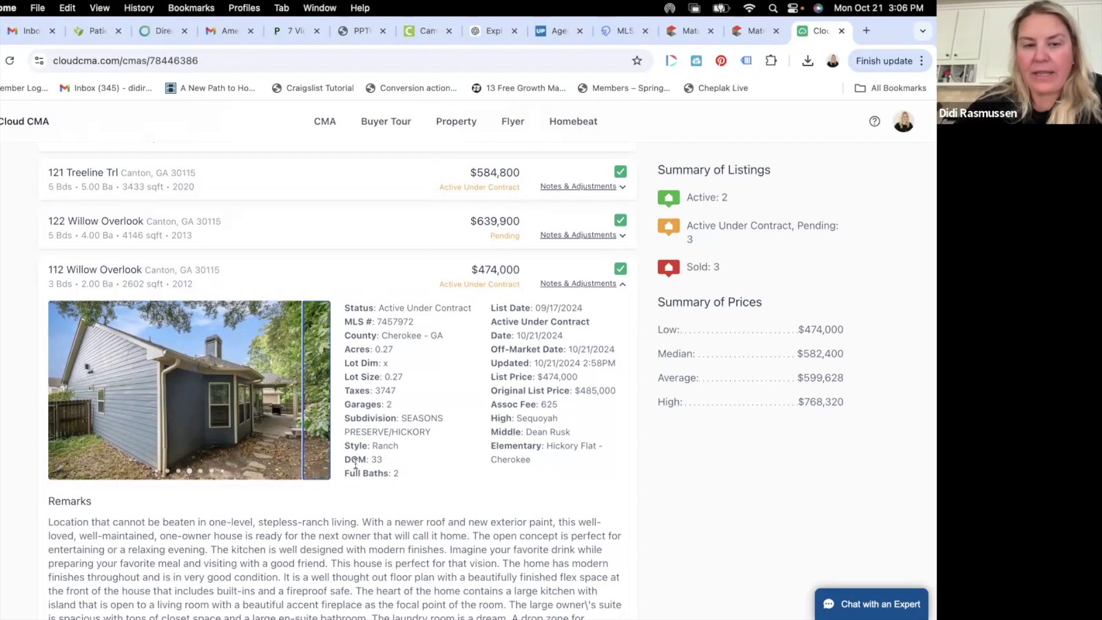
scroll(388, 449, down, 1)
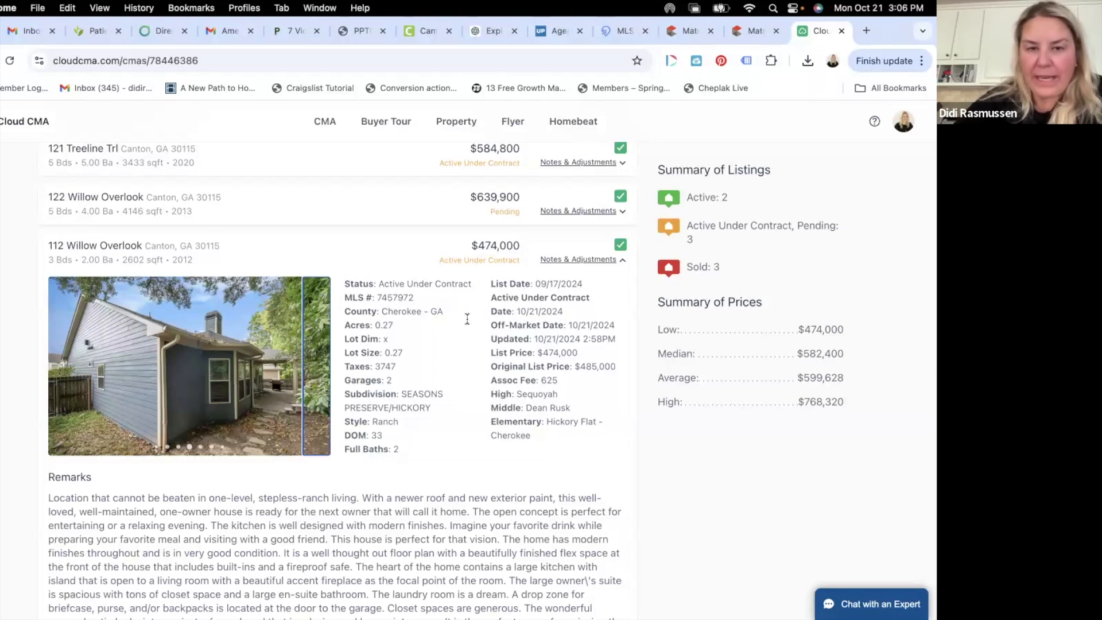
scroll(554, 377, down, 2)
scroll(554, 383, down, 2)
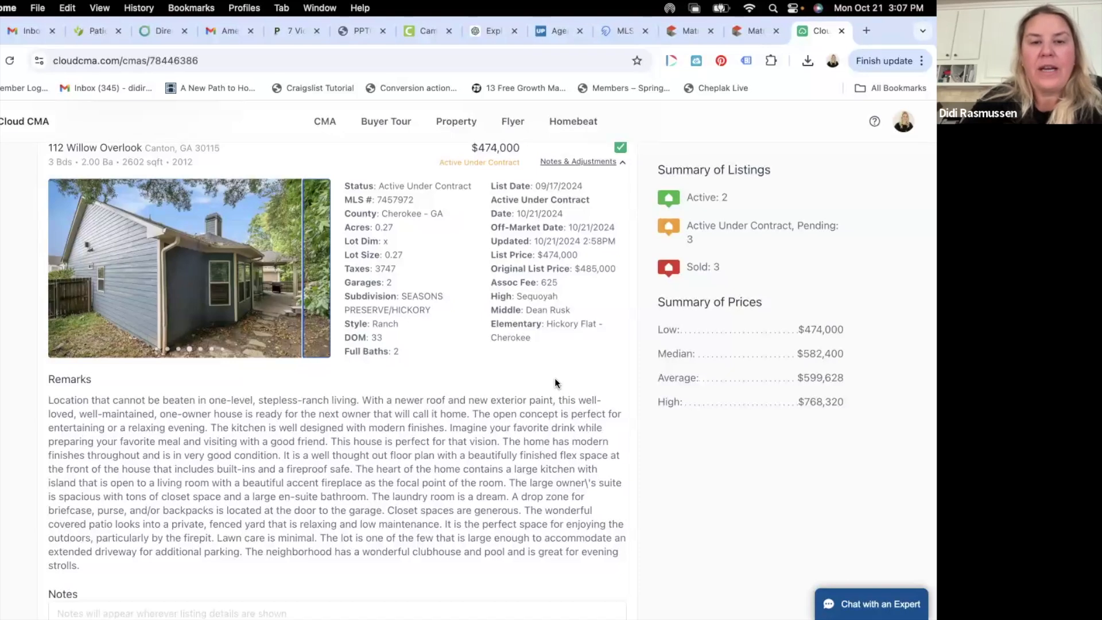
scroll(462, 263, up, 2)
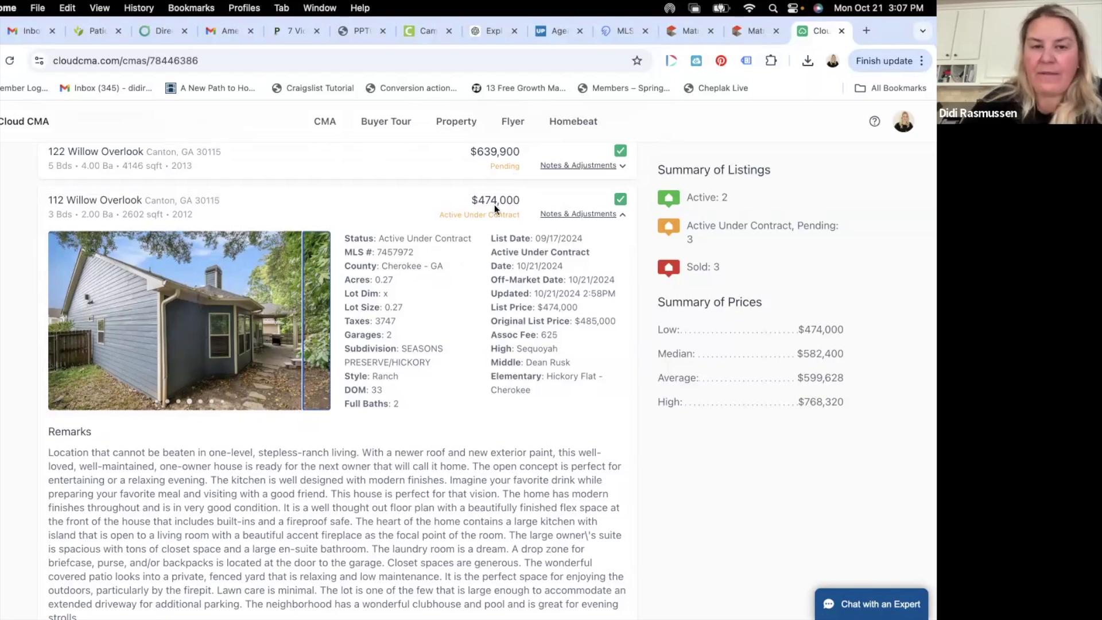
scroll(586, 217, down, 3)
scroll(586, 217, up, 2)
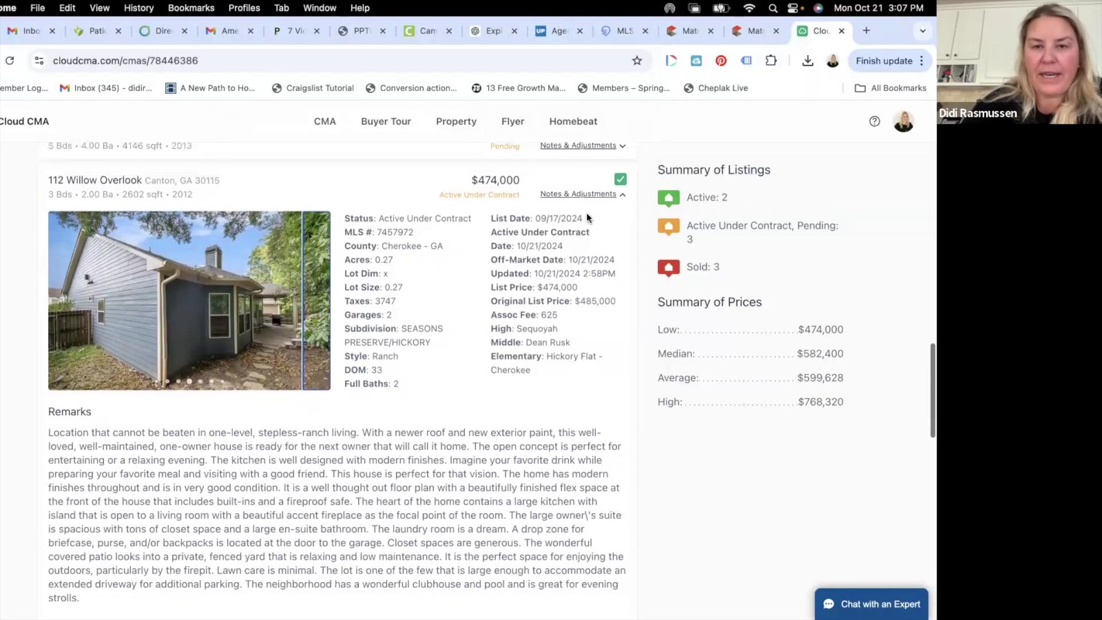
click(593, 195)
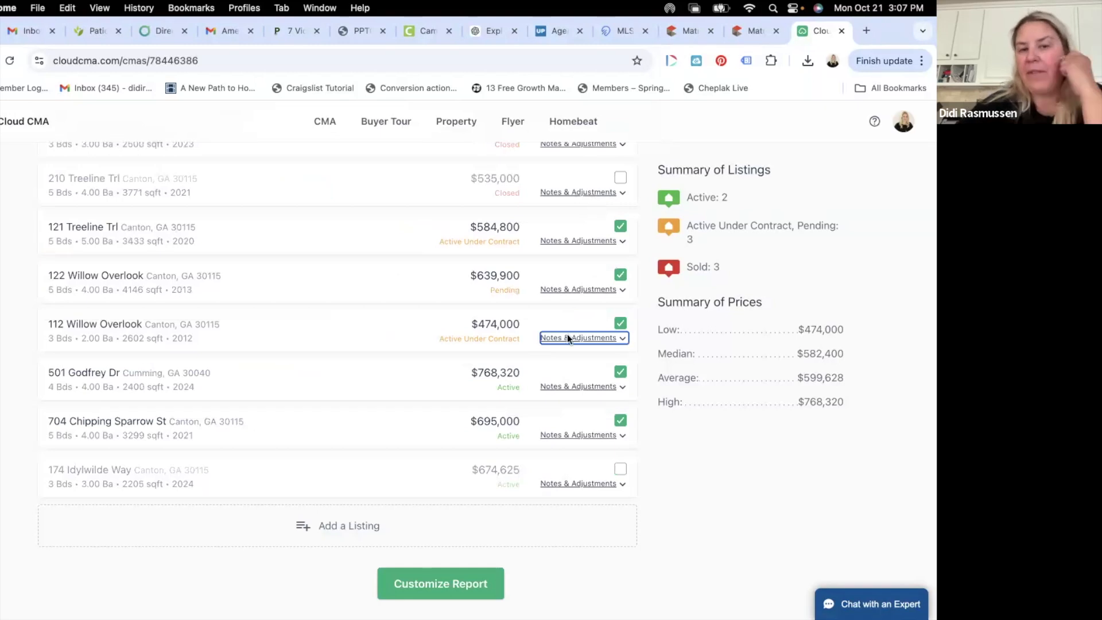
click(574, 387)
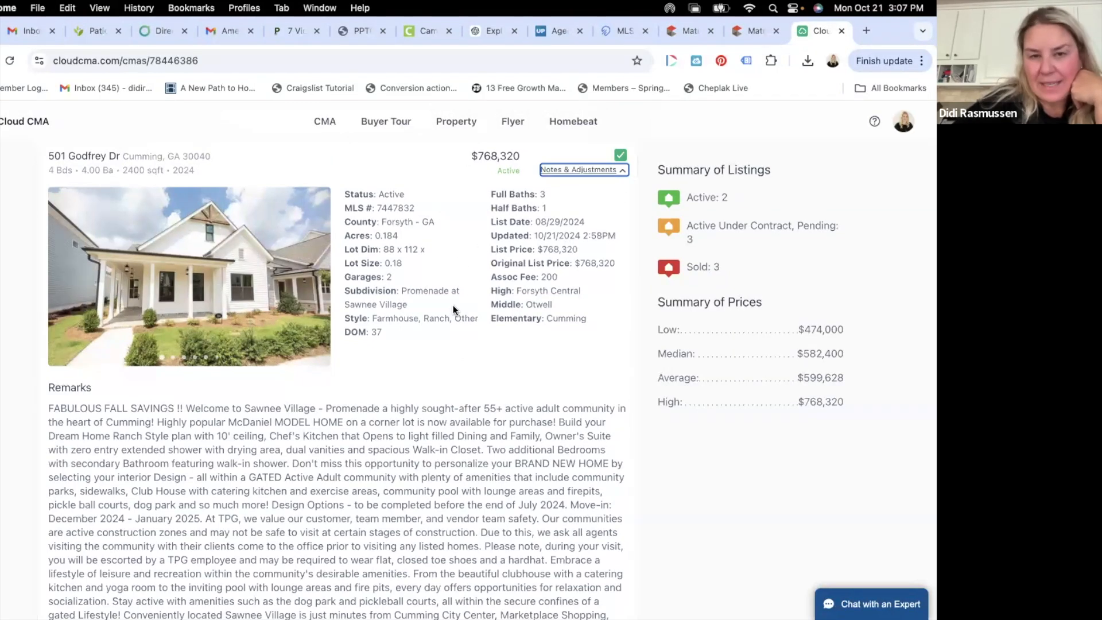
click(607, 169)
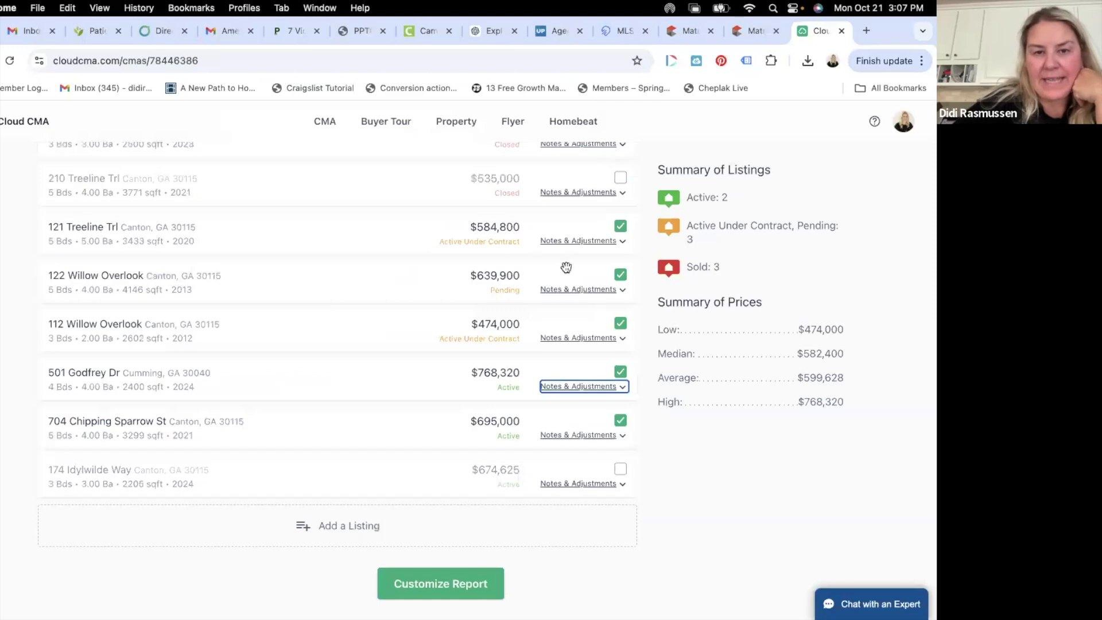
click(594, 435)
scroll(367, 428, down, 3)
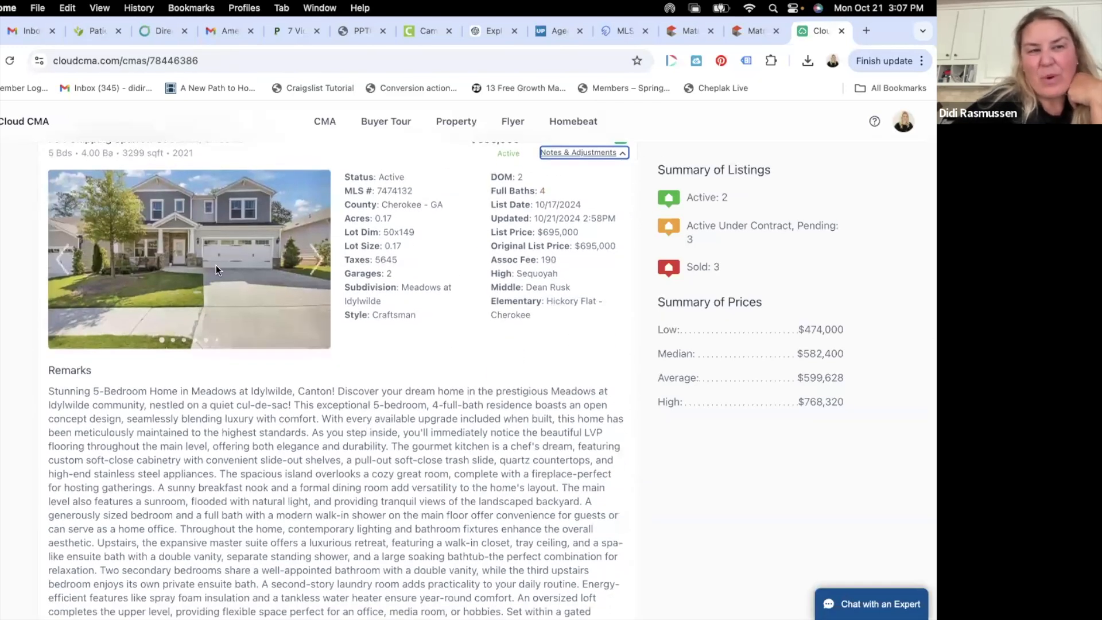
scroll(216, 266, up, 1)
scroll(215, 265, down, 1)
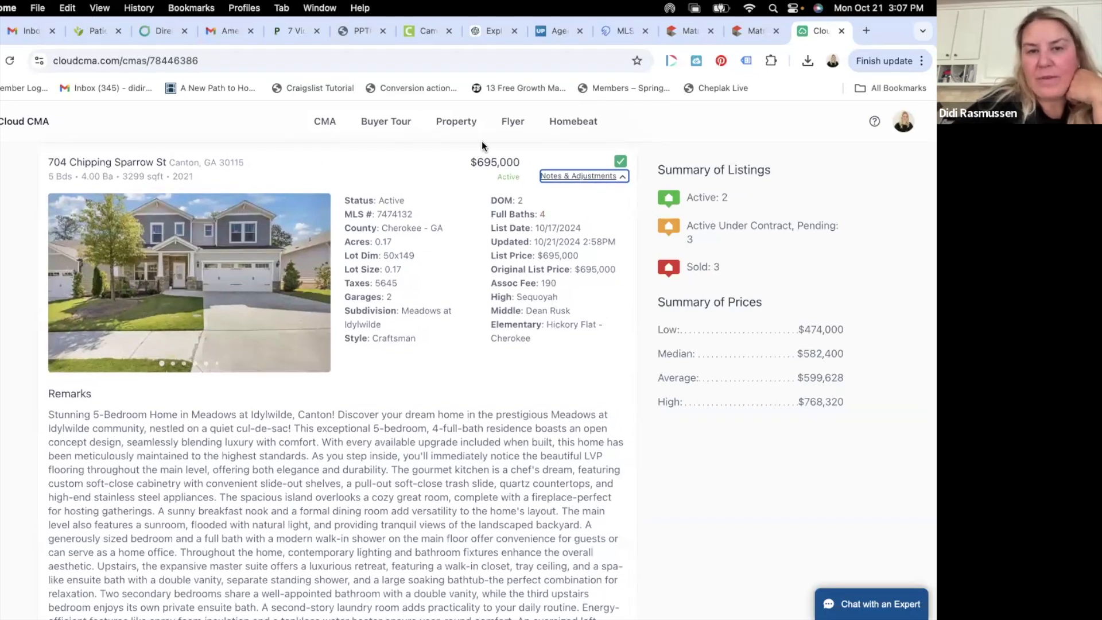
click(582, 176)
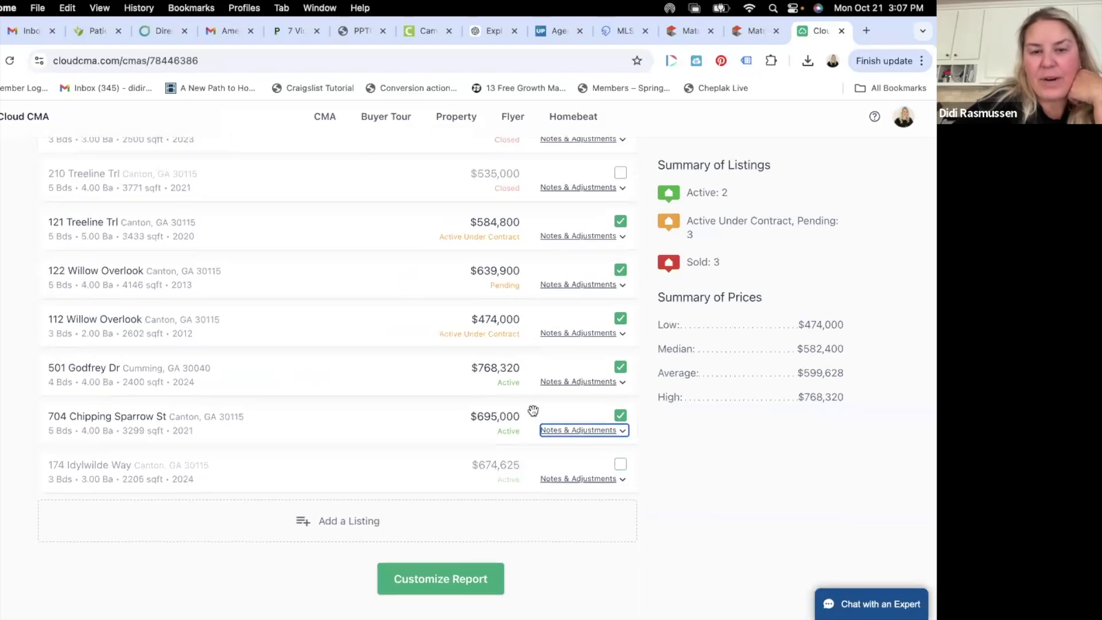
click(604, 486)
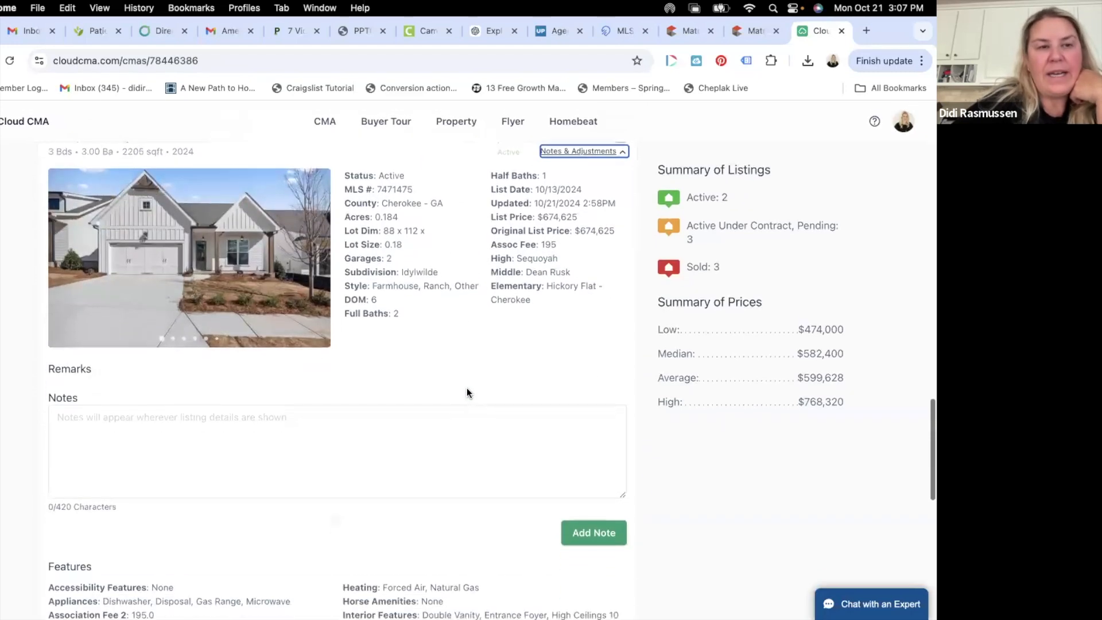
click(620, 171)
click(591, 186)
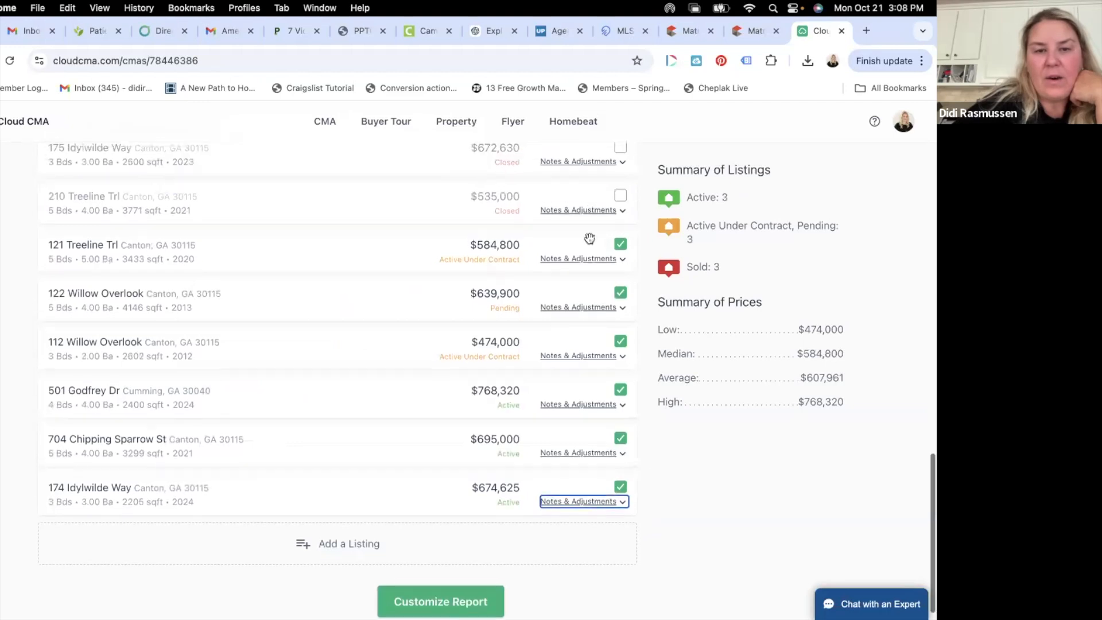
click(609, 437)
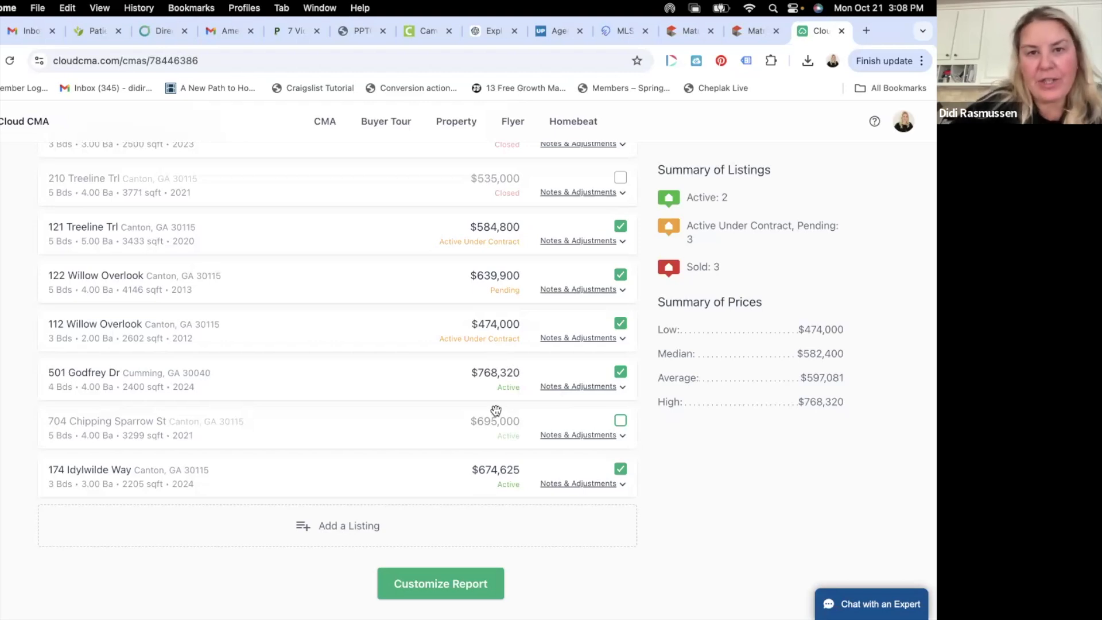
scroll(443, 333, up, 3)
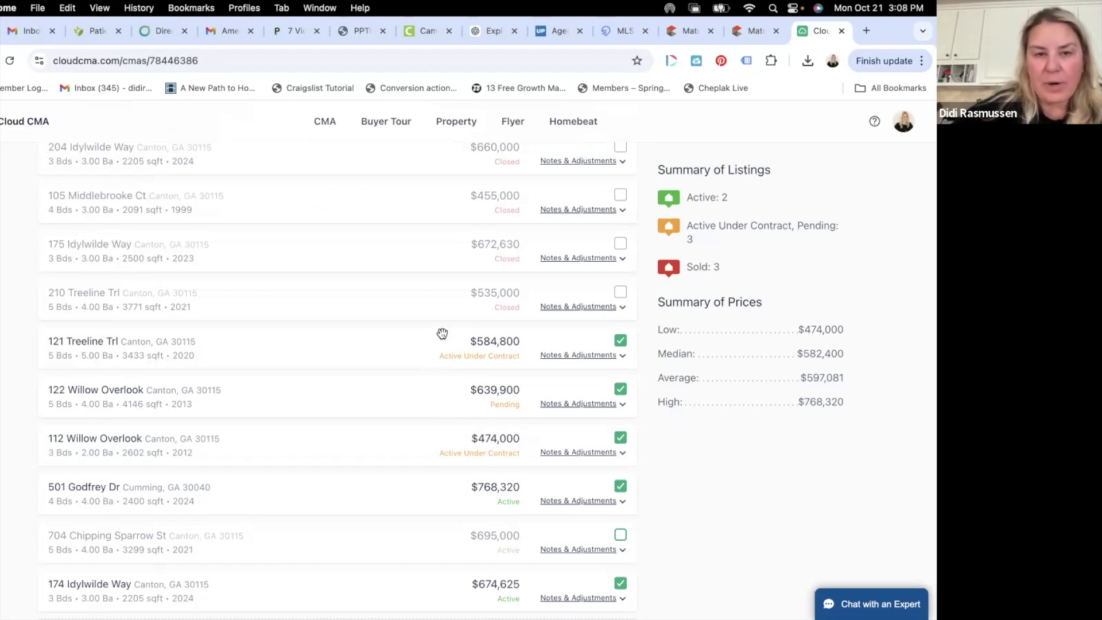
scroll(442, 333, up, 6)
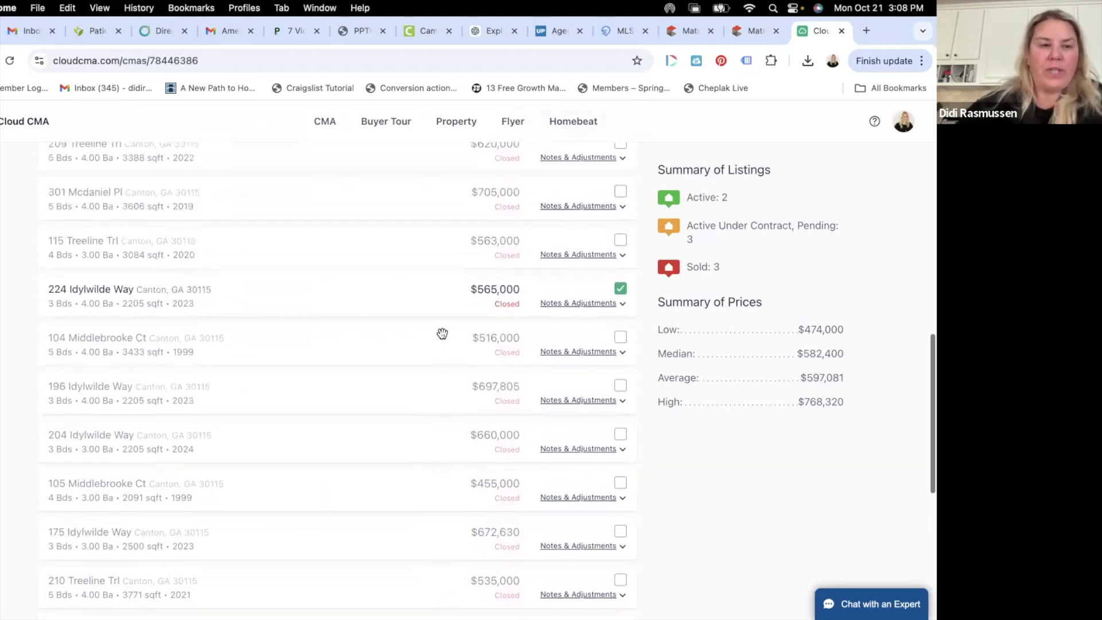
scroll(442, 334, up, 3)
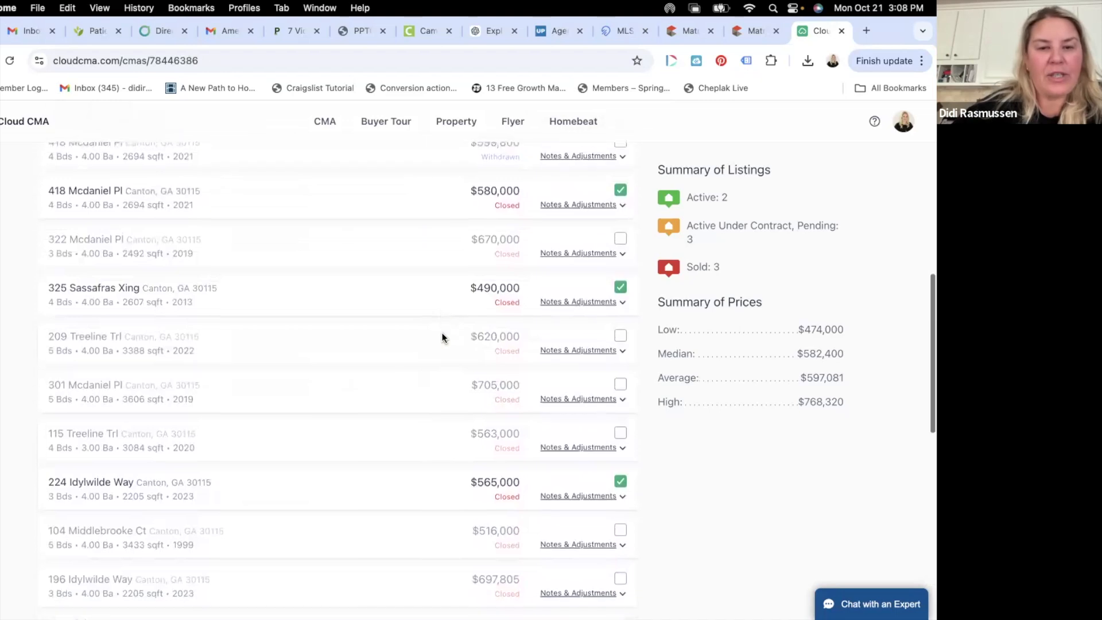
scroll(442, 337, up, 2)
scroll(442, 334, down, 1)
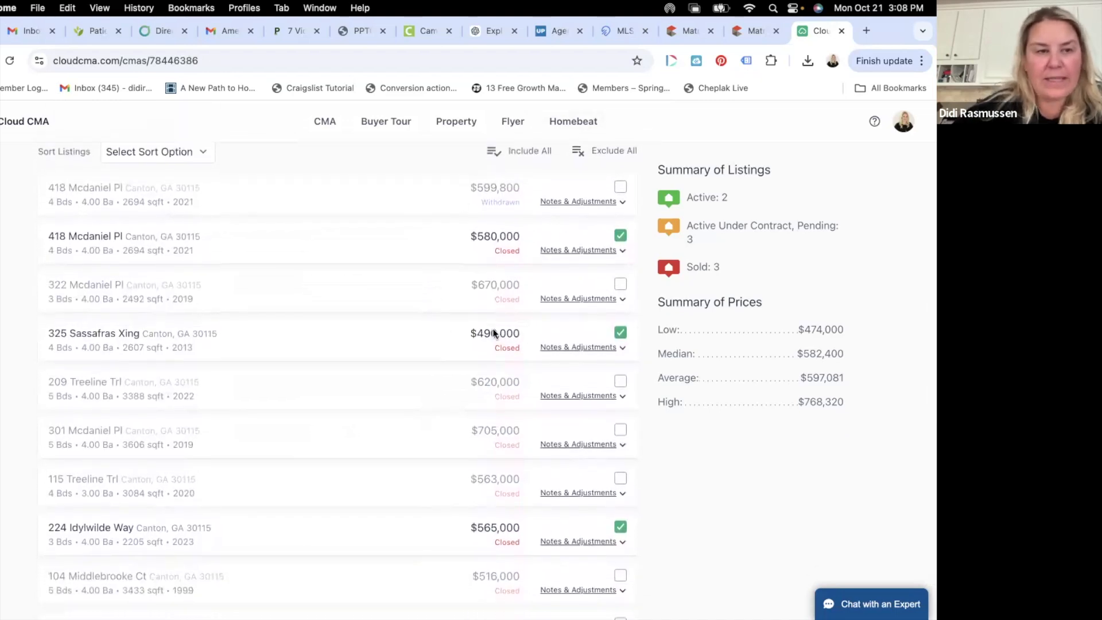
scroll(520, 354, down, 3)
scroll(519, 354, up, 1)
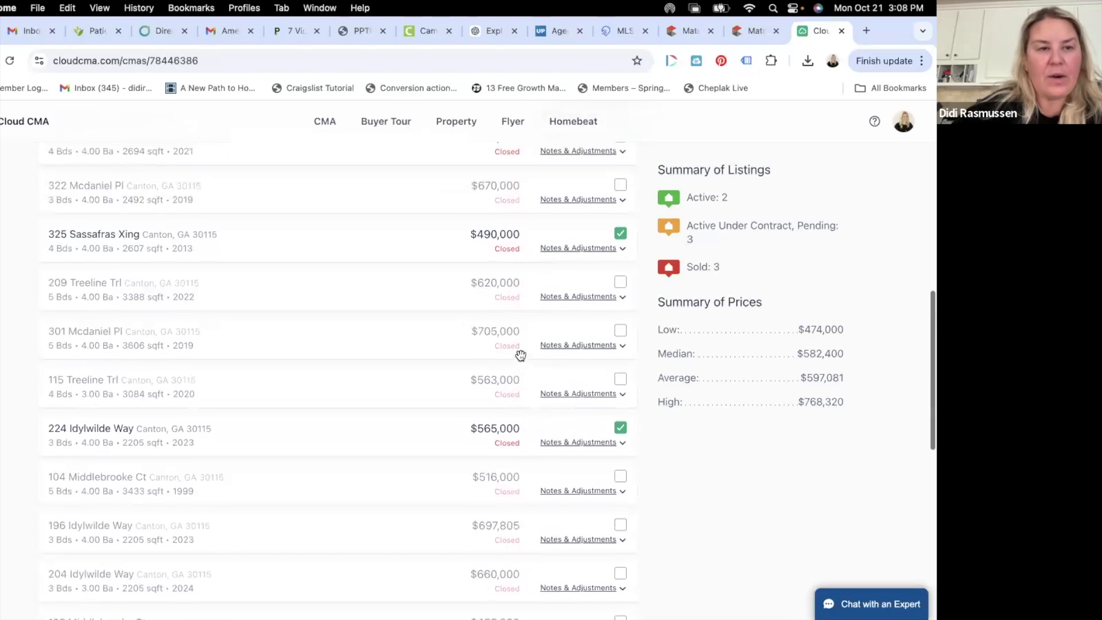
click(613, 250)
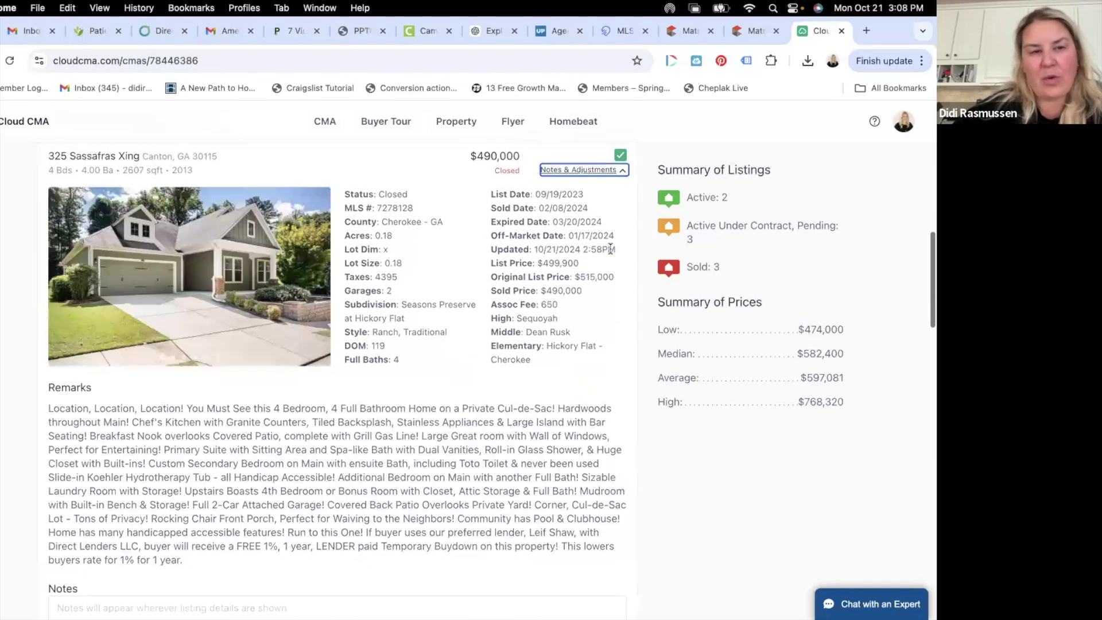
scroll(474, 339, down, 4)
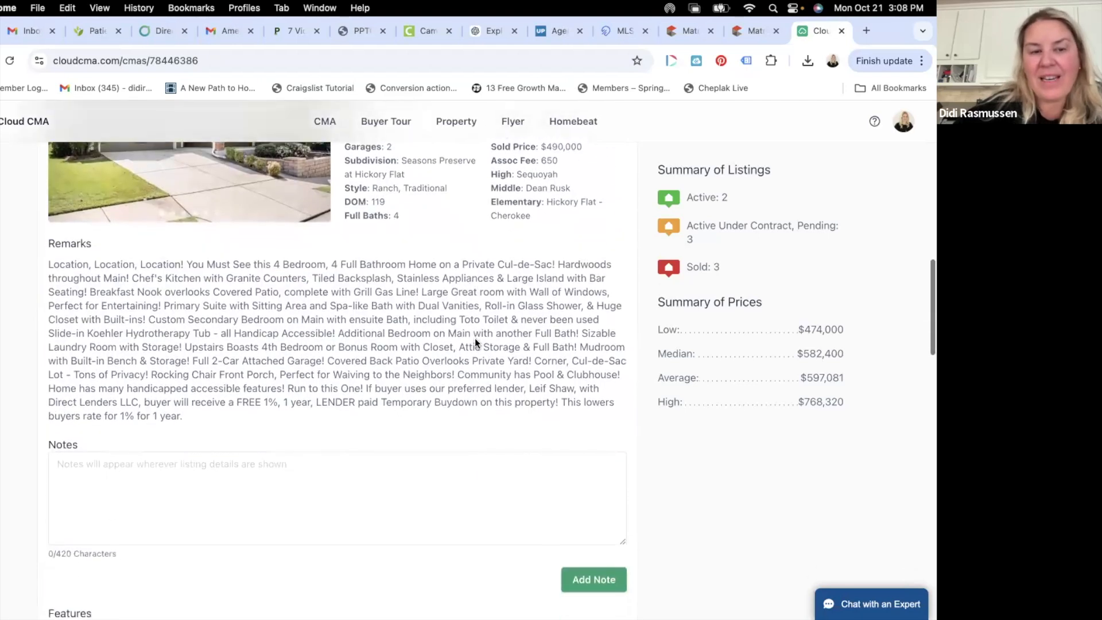
scroll(475, 339, down, 10)
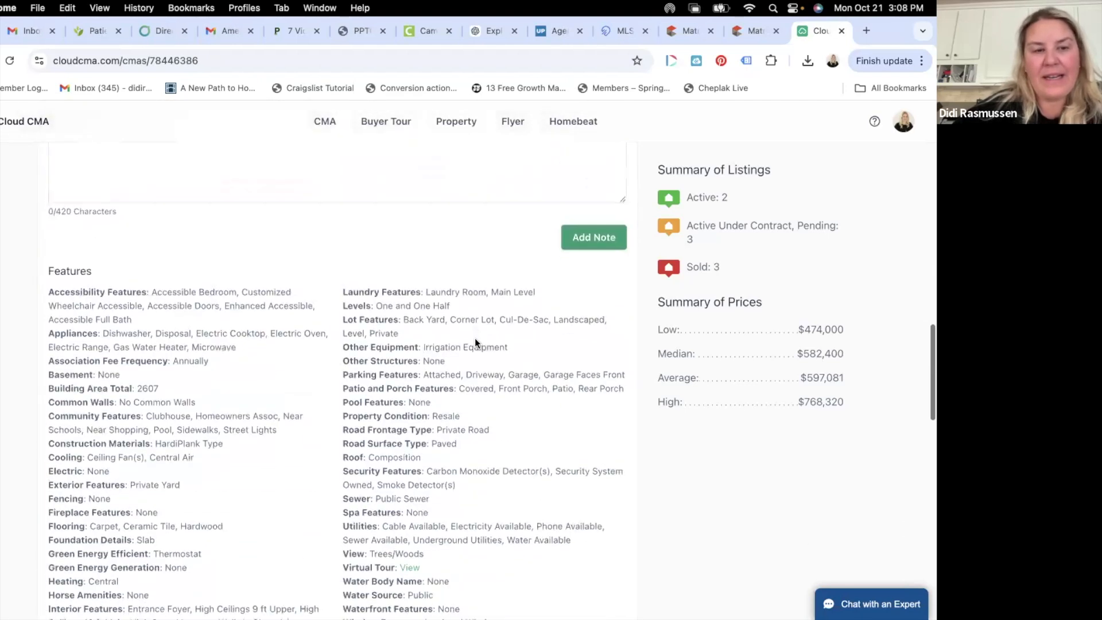
scroll(475, 339, up, 15)
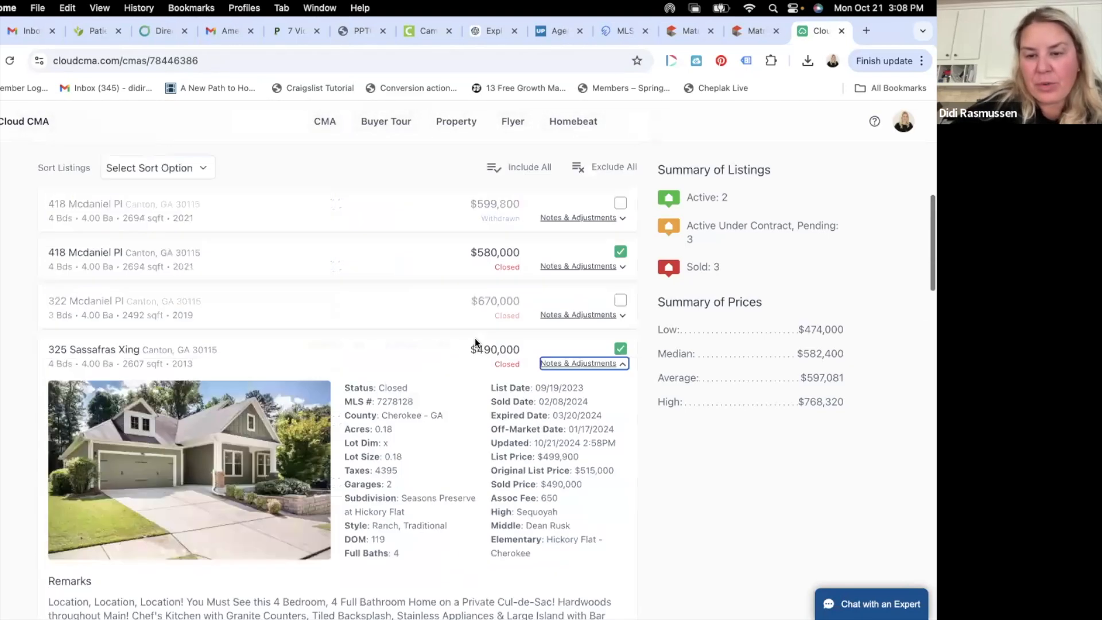
scroll(475, 339, down, 4)
scroll(475, 343, down, 1)
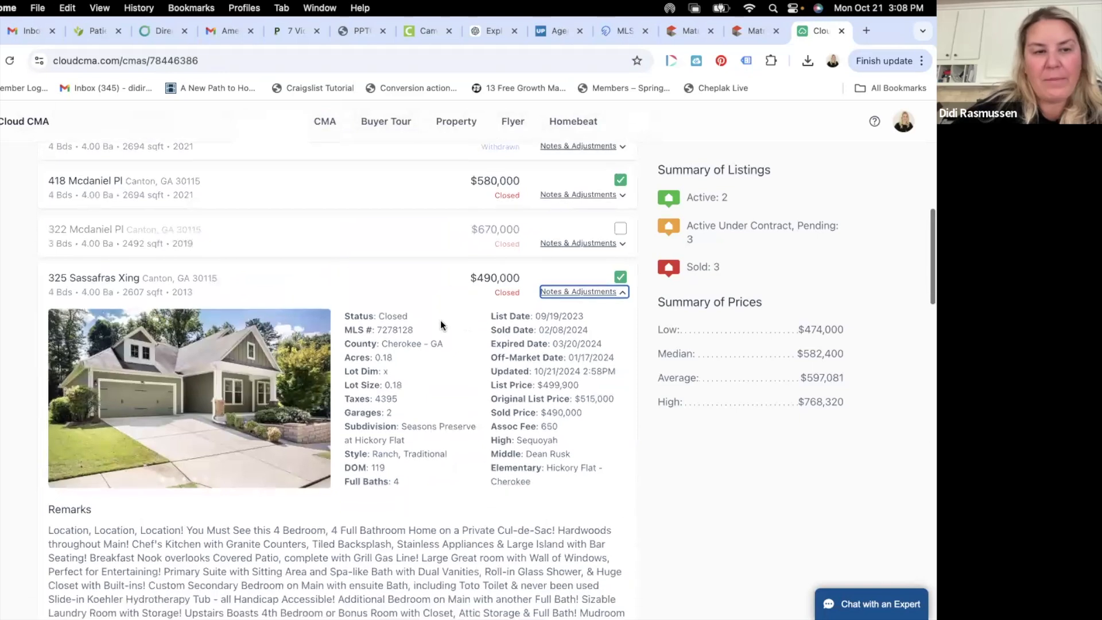
scroll(371, 375, up, 10)
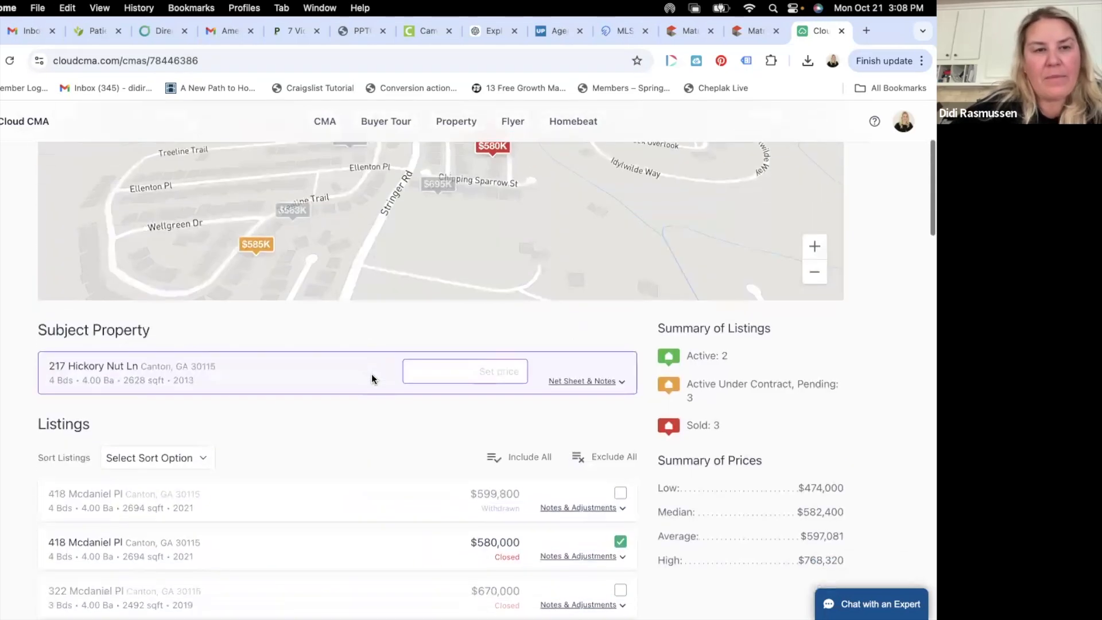
drag(384, 329, 369, 437)
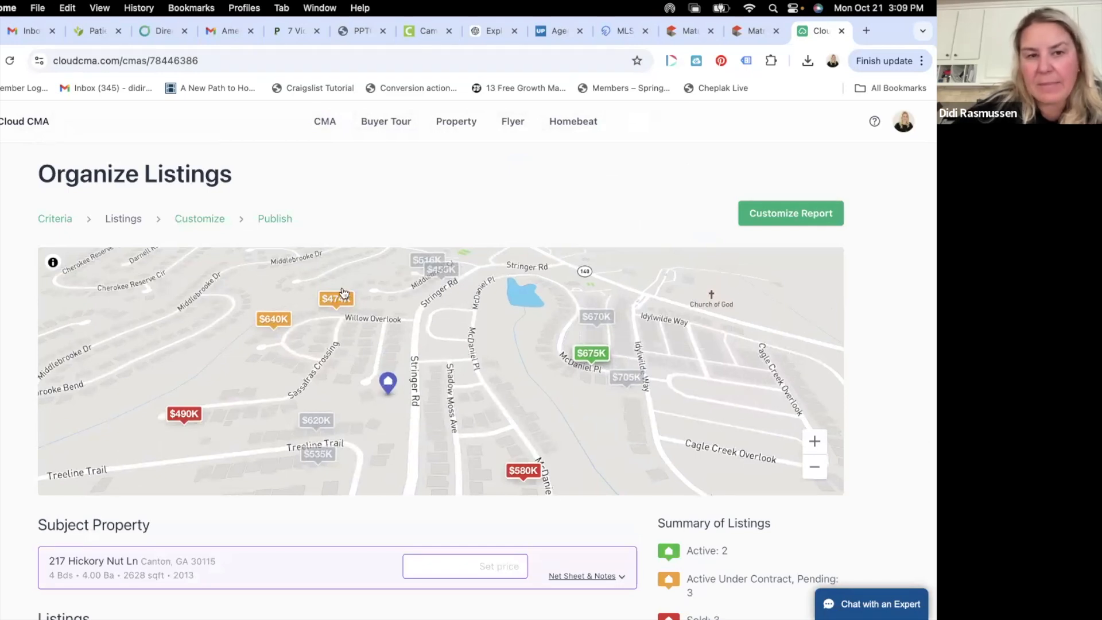
mouse_move(341, 314)
mouse_down()
mouse_move(331, 445)
mouse_move(335, 310)
mouse_up()
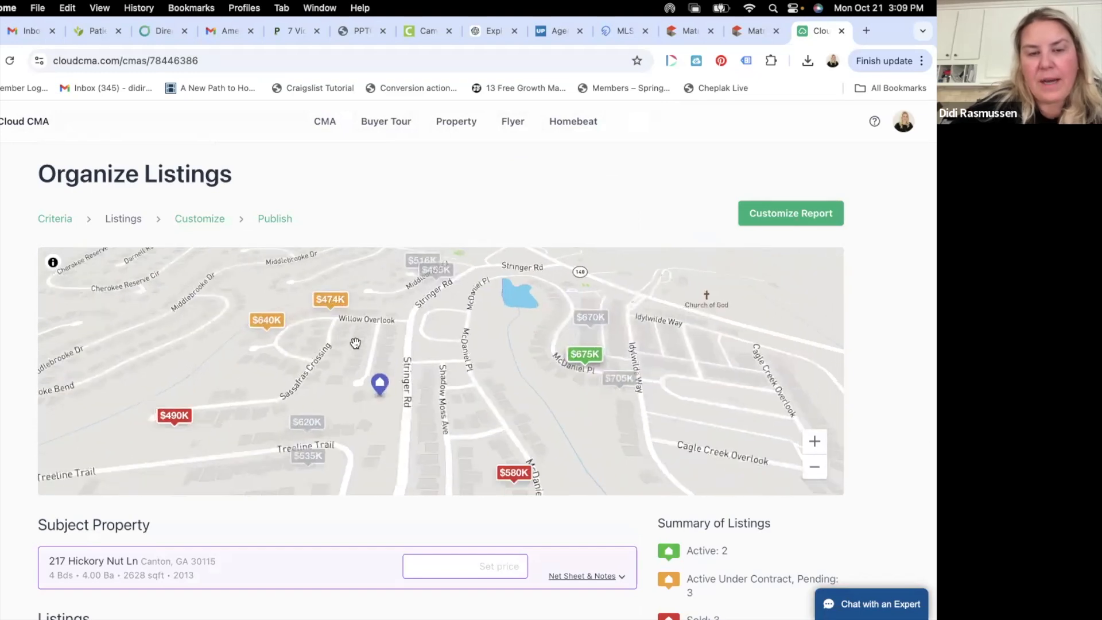
scroll(368, 411, down, 2)
scroll(368, 412, down, 12)
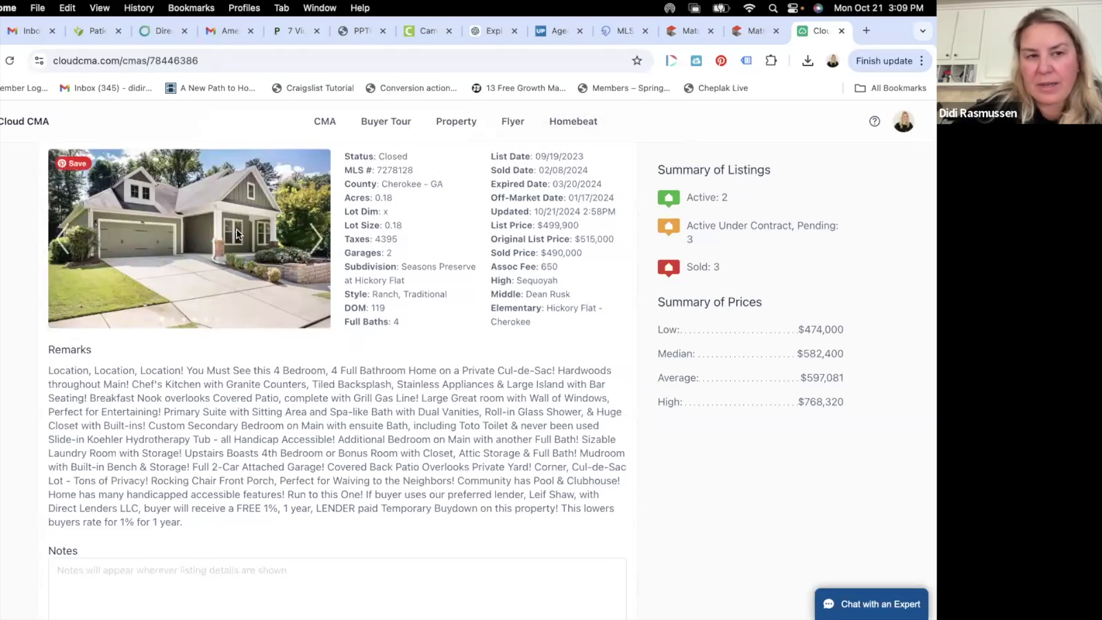
scroll(335, 324, up, 1)
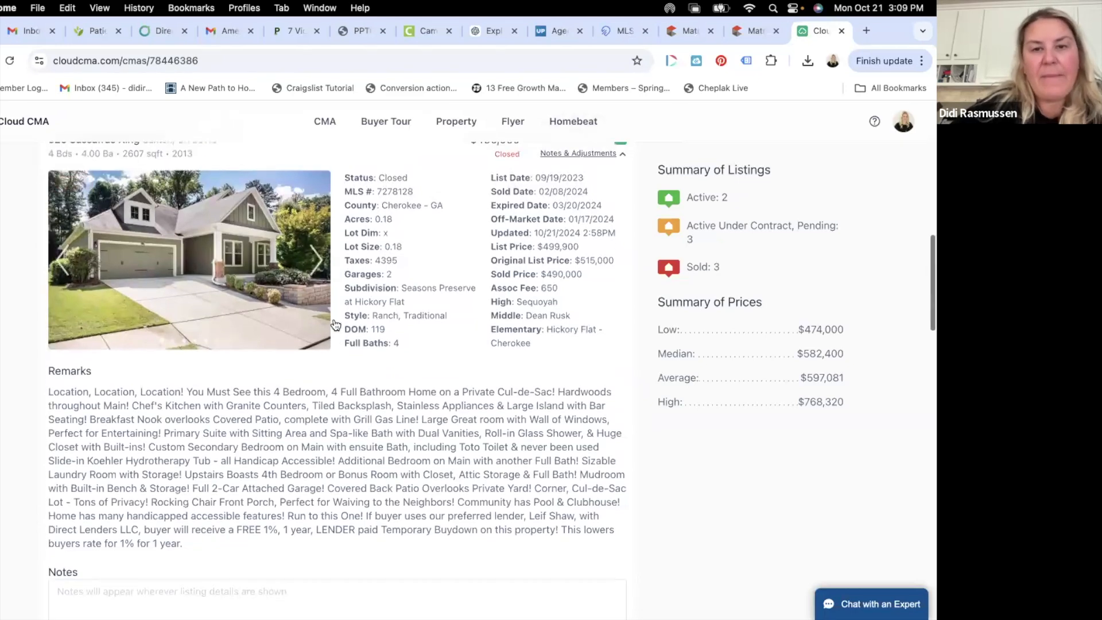
scroll(464, 175, up, 2)
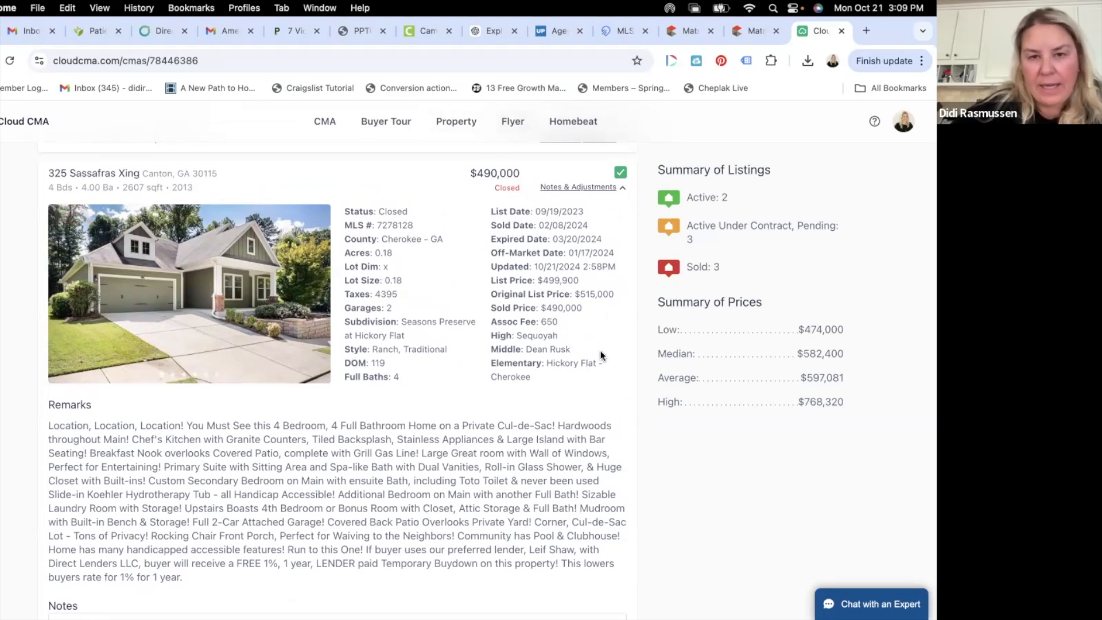
click(616, 187)
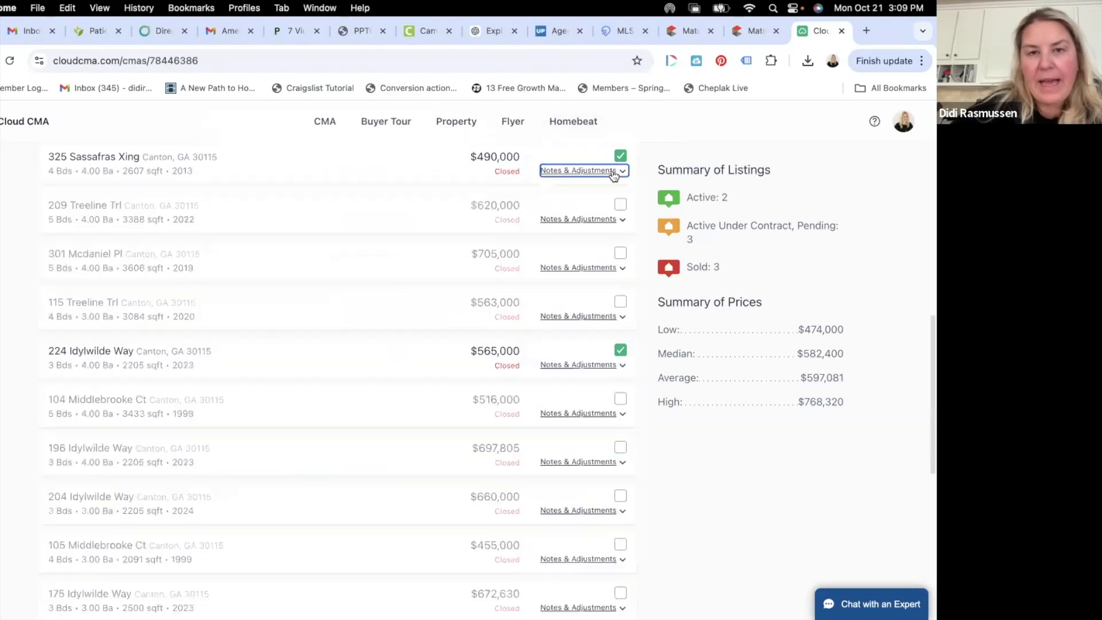
scroll(530, 357, down, 6)
scroll(530, 359, down, 2)
click(610, 390)
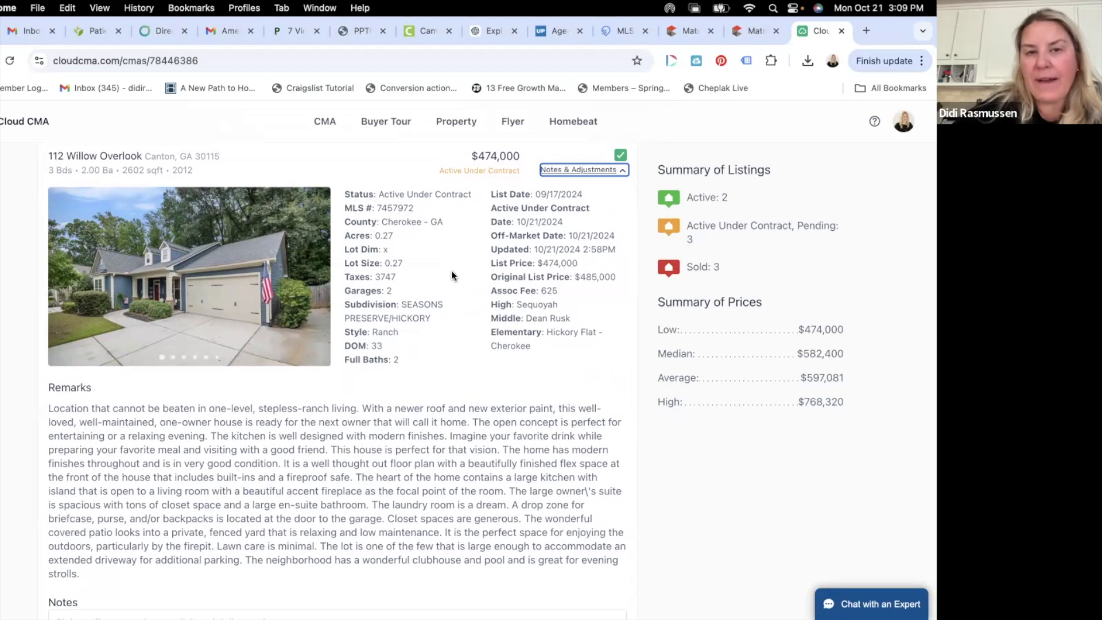
scroll(451, 271, up, 5)
scroll(451, 270, down, 3)
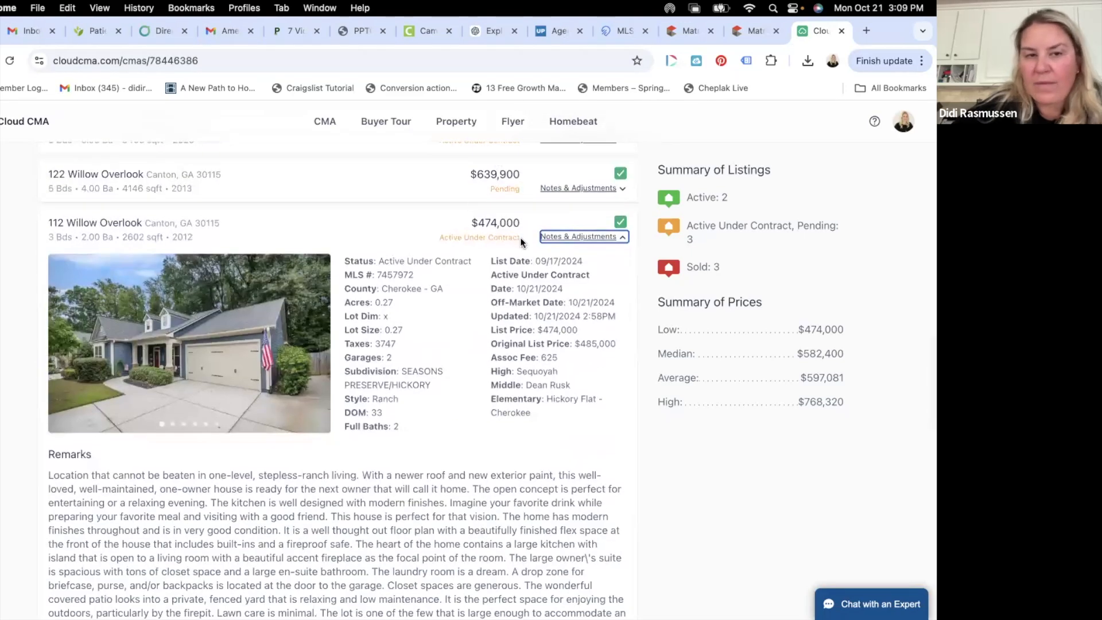
scroll(493, 303, up, 3)
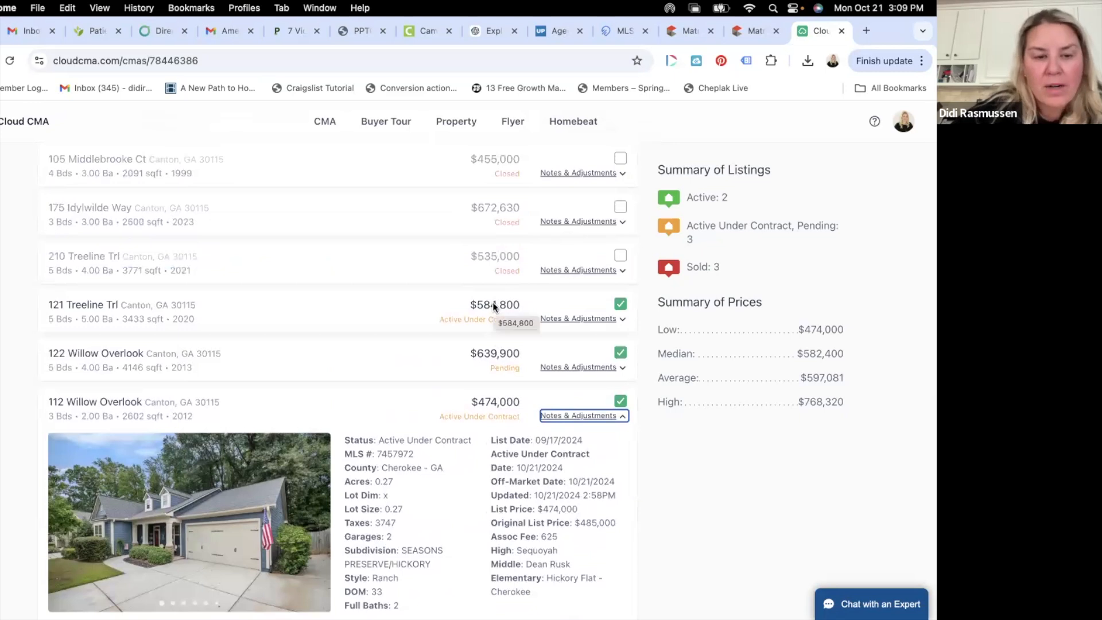
scroll(277, 559, down, 2)
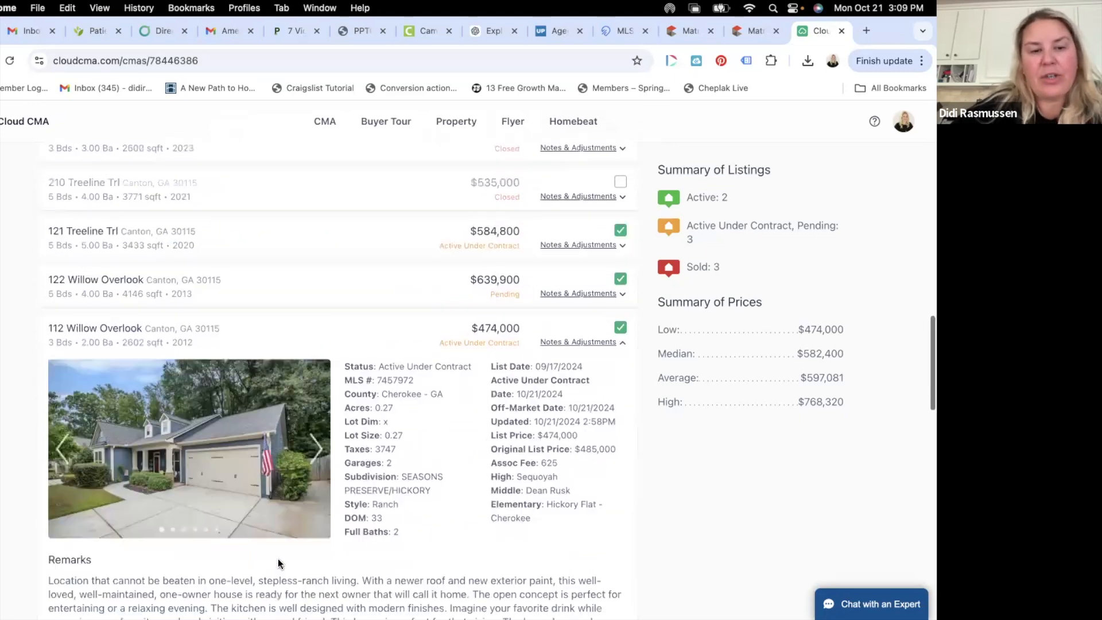
click(314, 420)
click(315, 420)
click(314, 420)
click(315, 420)
click(310, 412)
click(310, 412)
click(310, 412)
click(310, 412)
click(310, 412)
click(310, 412)
click(310, 412)
click(310, 412)
click(310, 412)
click(310, 412)
click(310, 411)
click(310, 411)
click(309, 411)
click(309, 411)
click(309, 410)
click(309, 411)
click(309, 411)
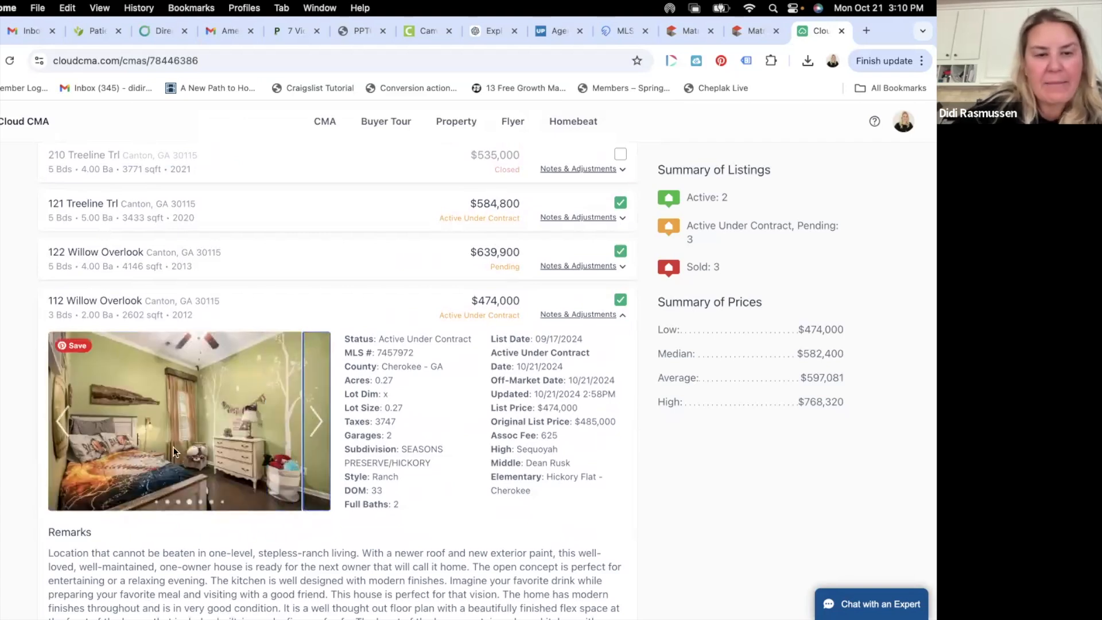
click(322, 425)
click(321, 425)
click(322, 426)
click(321, 426)
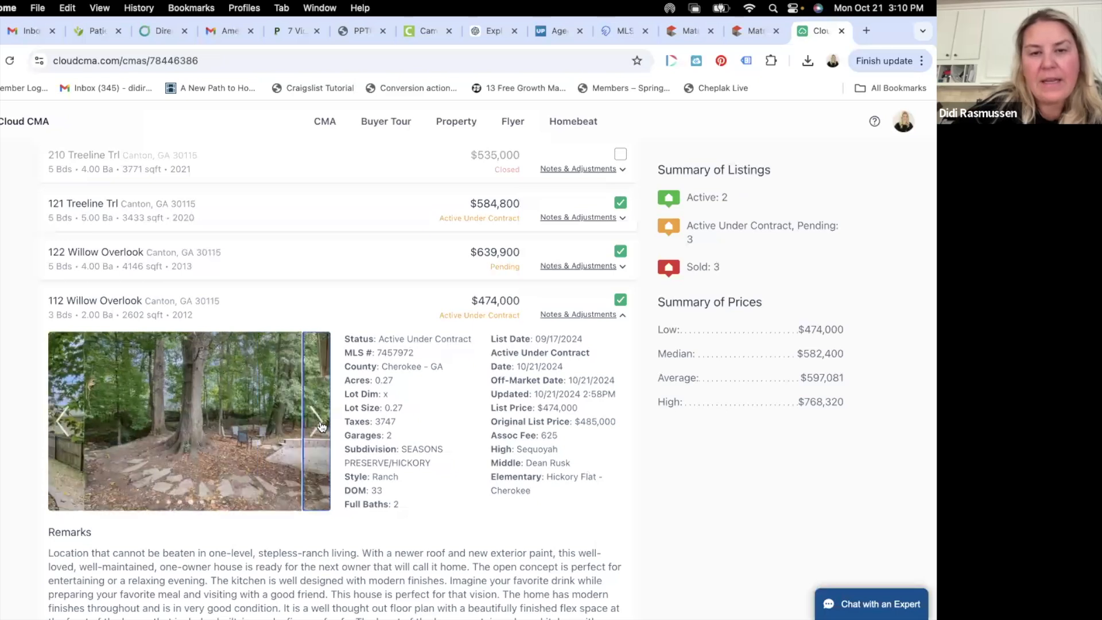
click(321, 425)
click(607, 316)
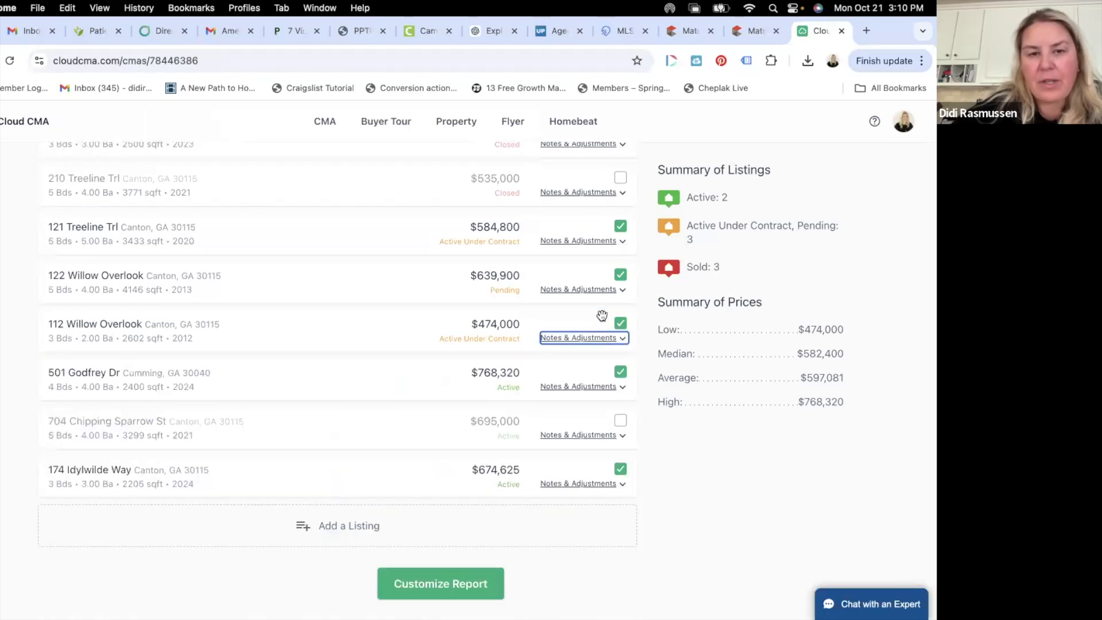
scroll(601, 319, up, 7)
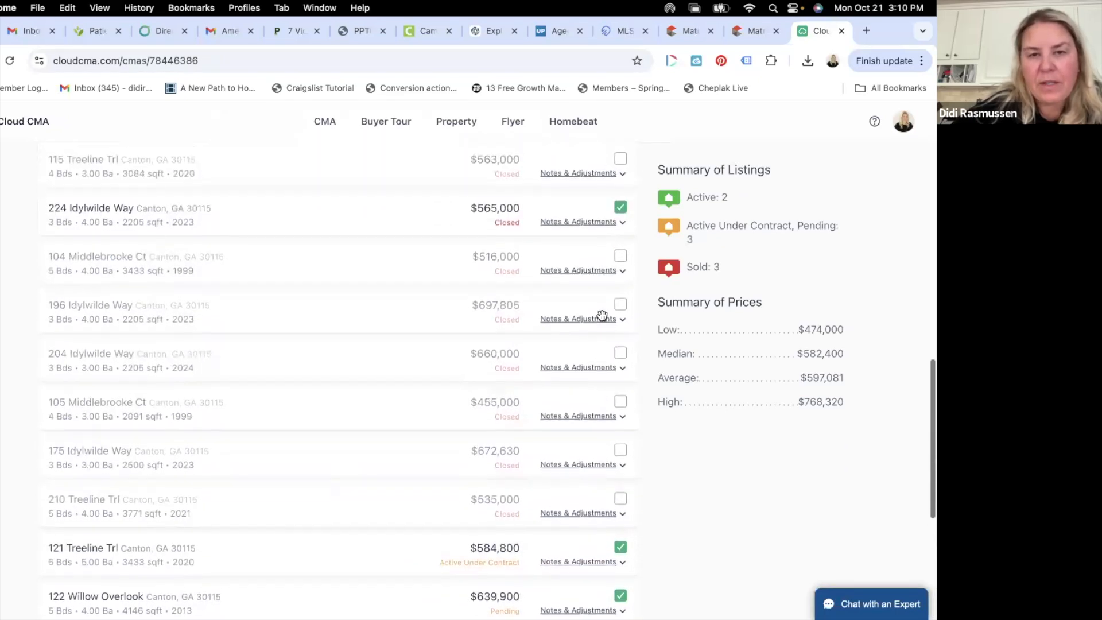
click(594, 291)
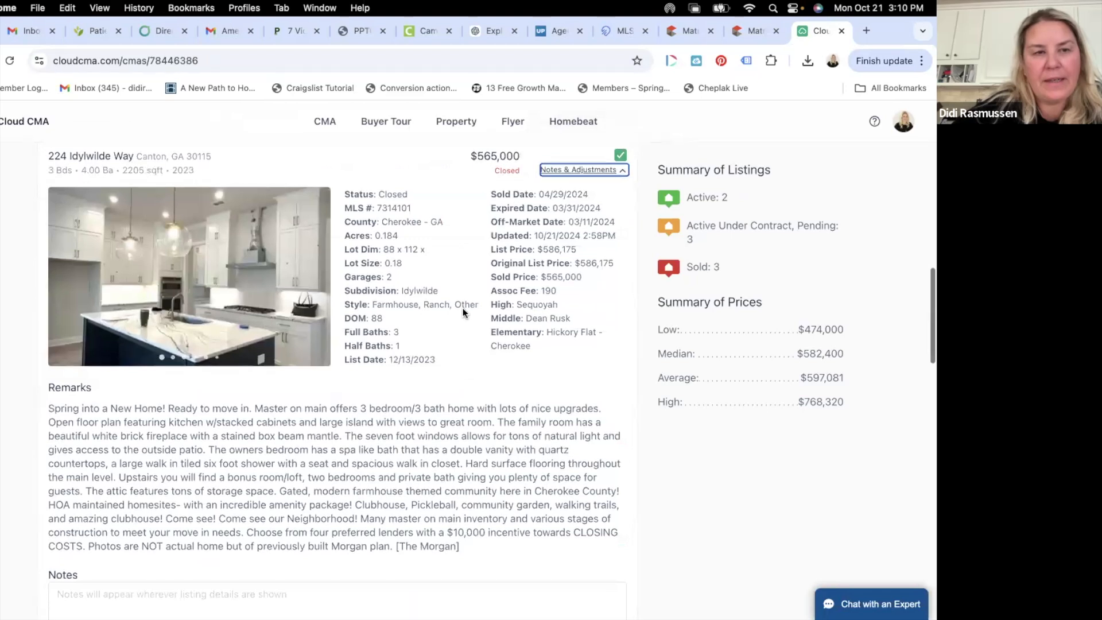
scroll(451, 283, down, 2)
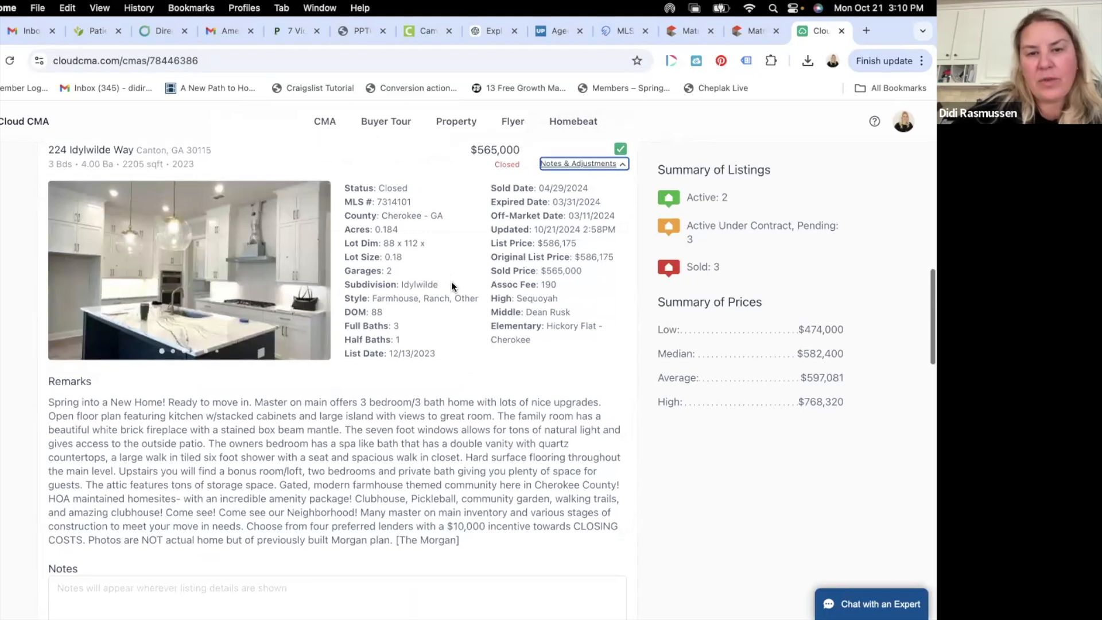
scroll(451, 281, up, 2)
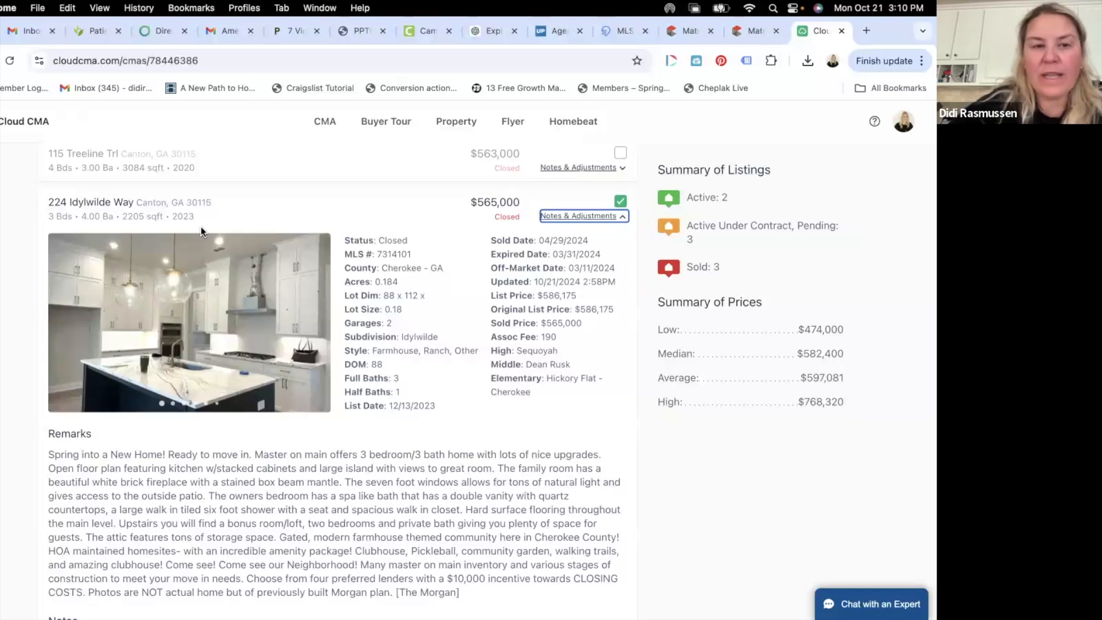
mouse_move(238, 392)
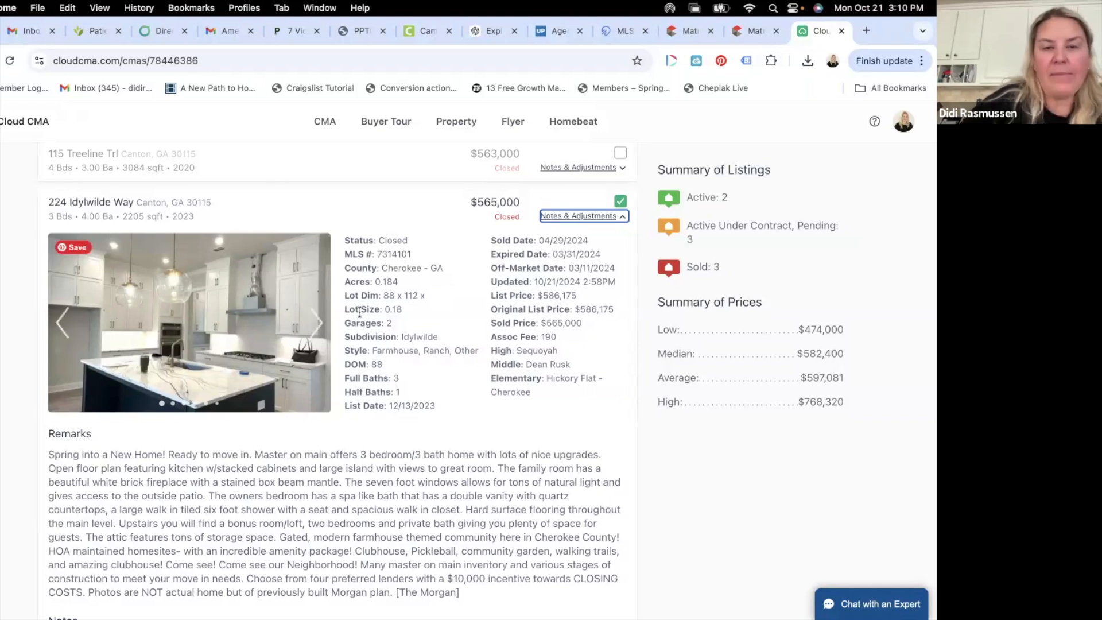
- Scroll down to its adjustments table: $0 total adjustments and a $565,000 adjusted price
scroll(311, 352, down, 3)
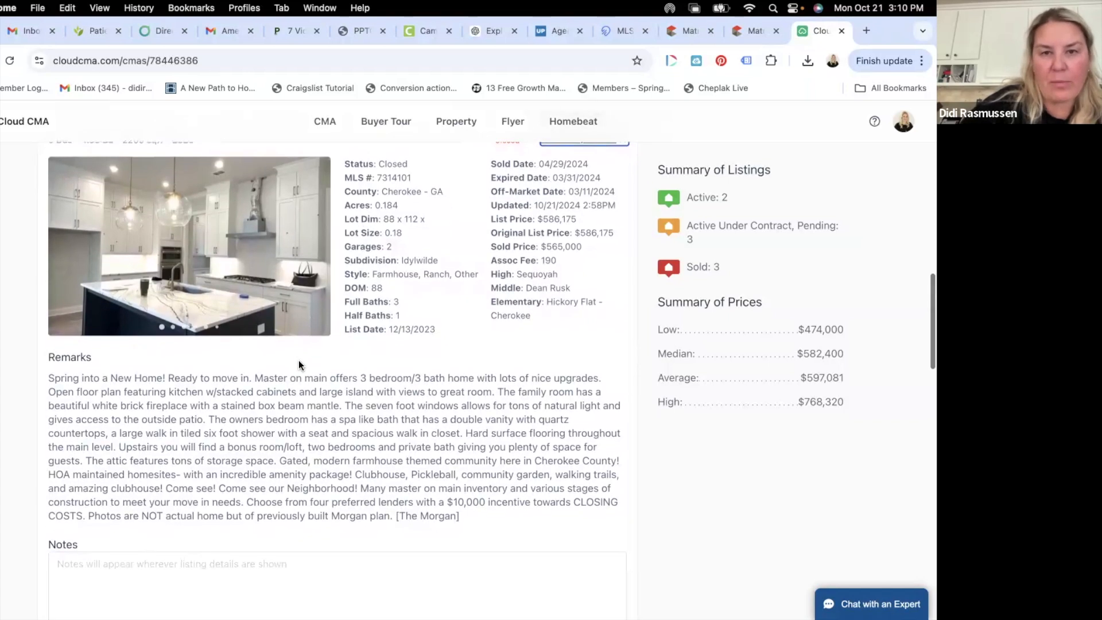
scroll(298, 365, up, 2)
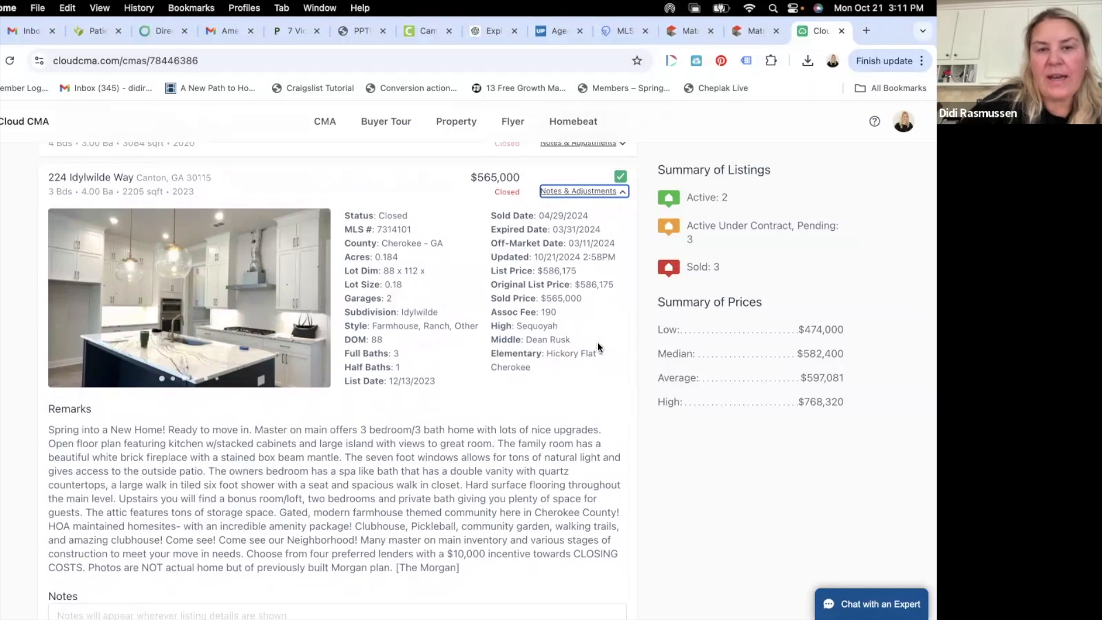
scroll(597, 341, down, 1)
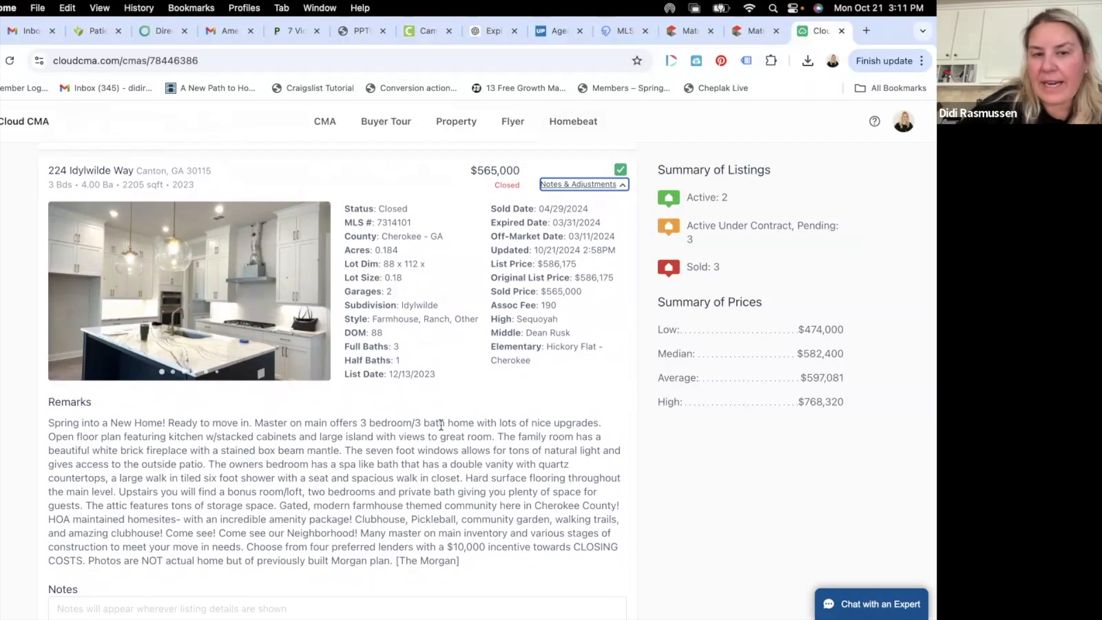
scroll(441, 425, down, 5)
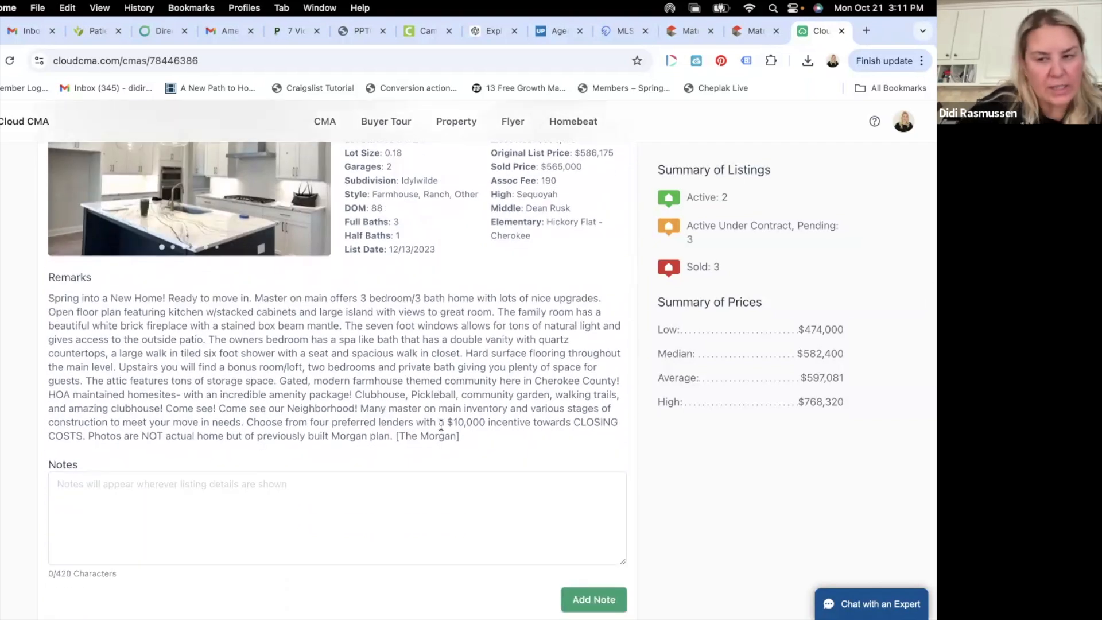
scroll(440, 425, down, 5)
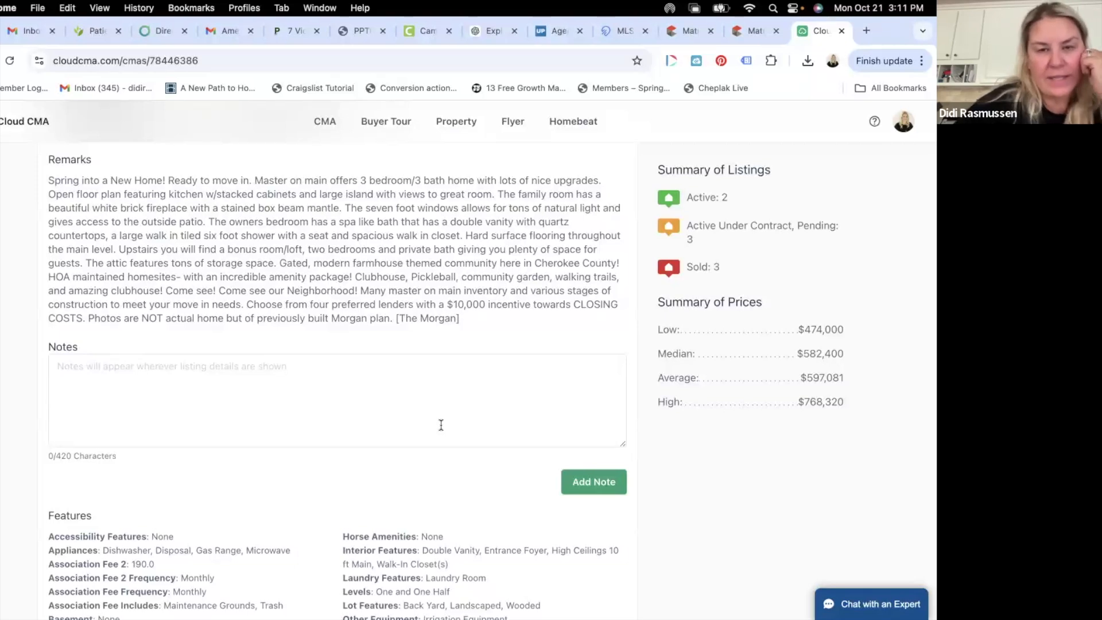
scroll(441, 425, down, 2)
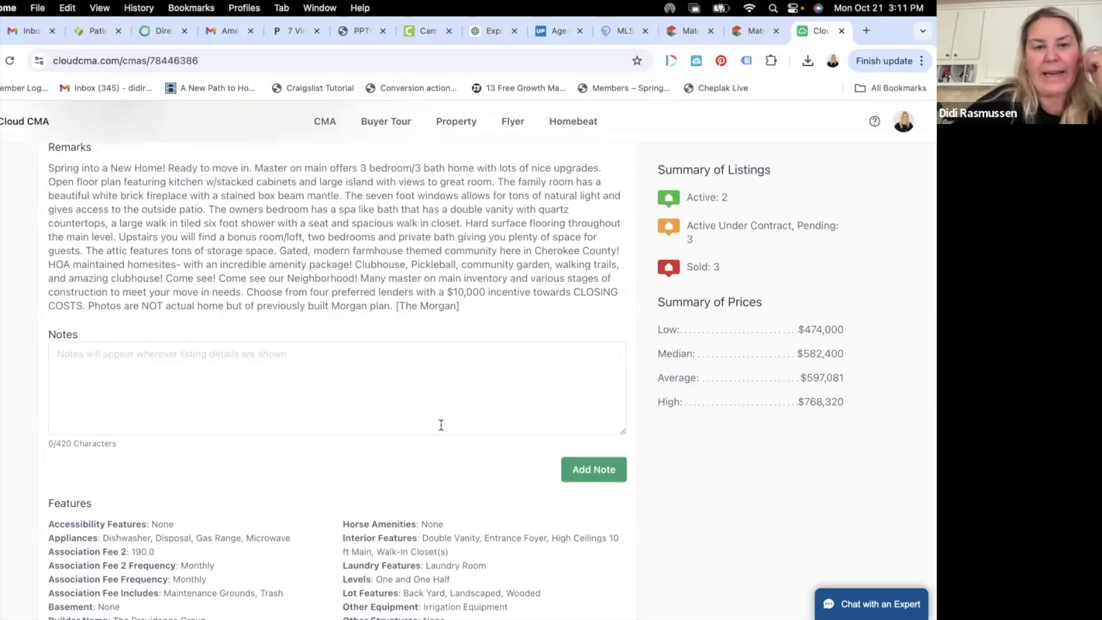
scroll(439, 425, down, 3)
scroll(439, 424, up, 10)
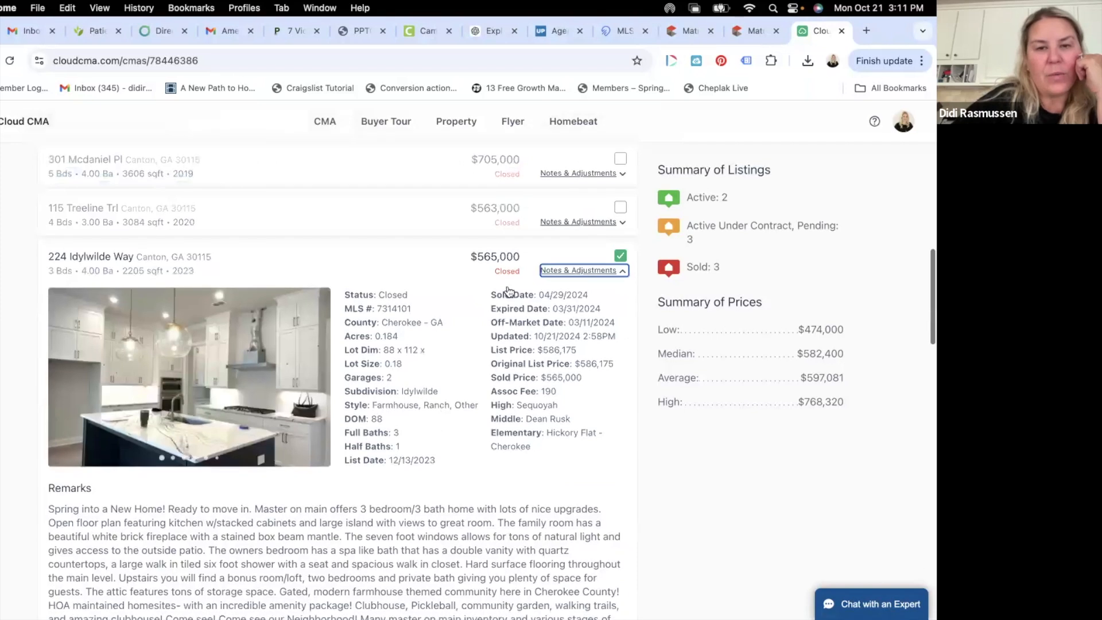
scroll(500, 376, down, 5)
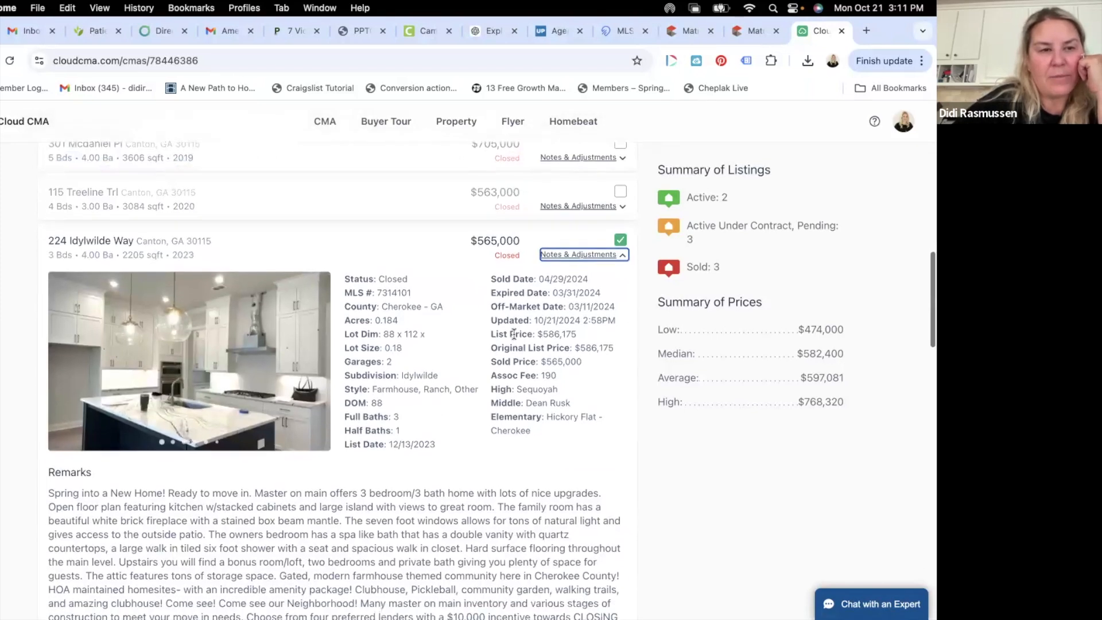
scroll(499, 376, down, 15)
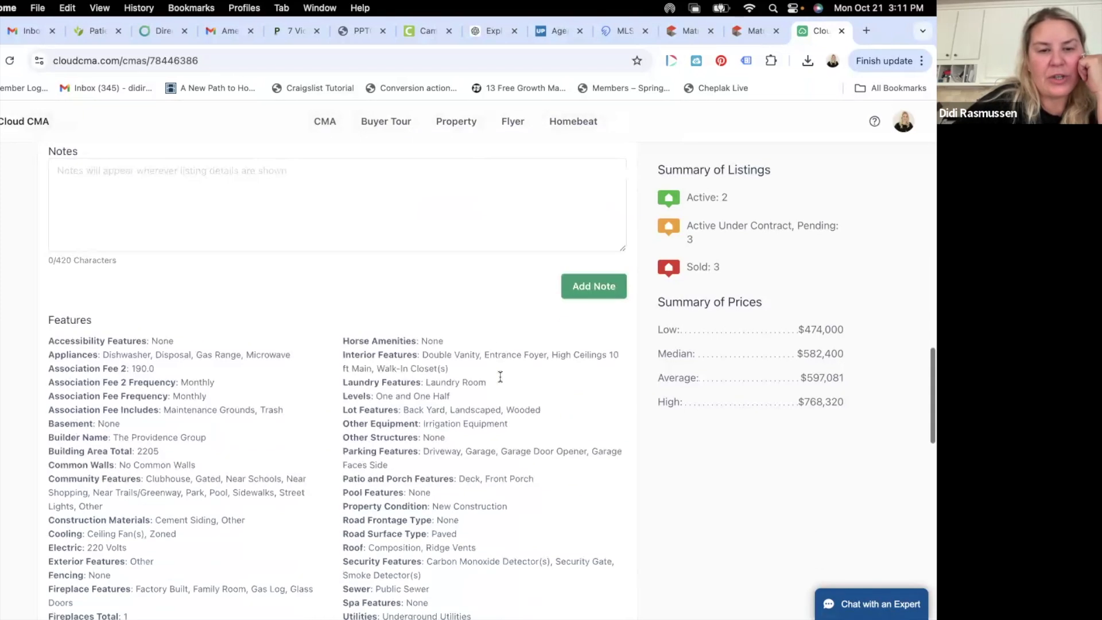
scroll(500, 379, down, 7)
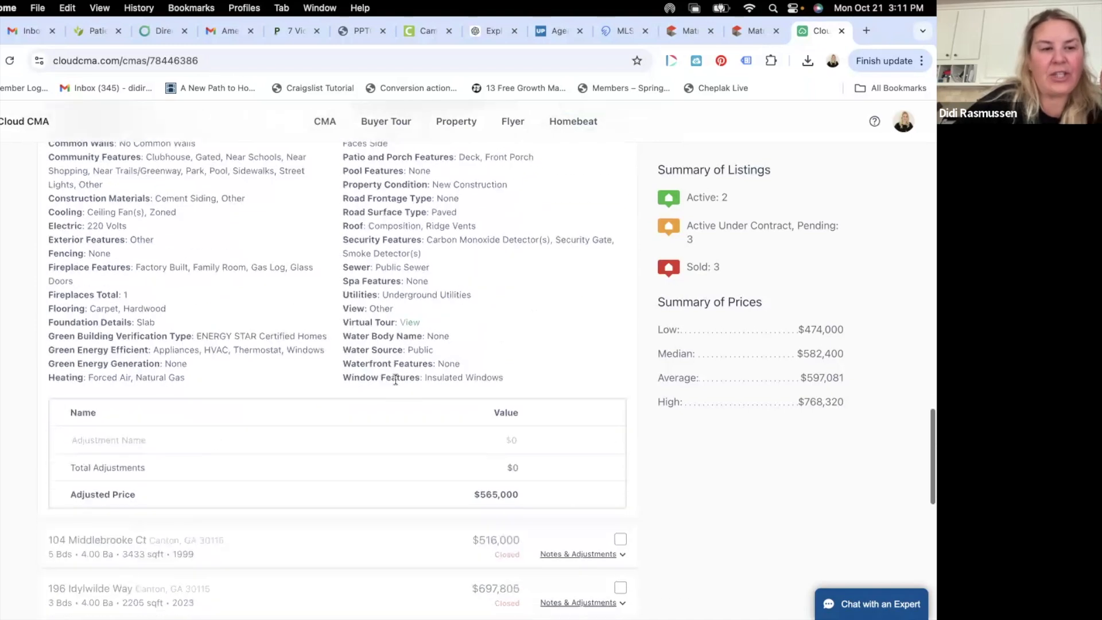
click(208, 441)
text(Ag)
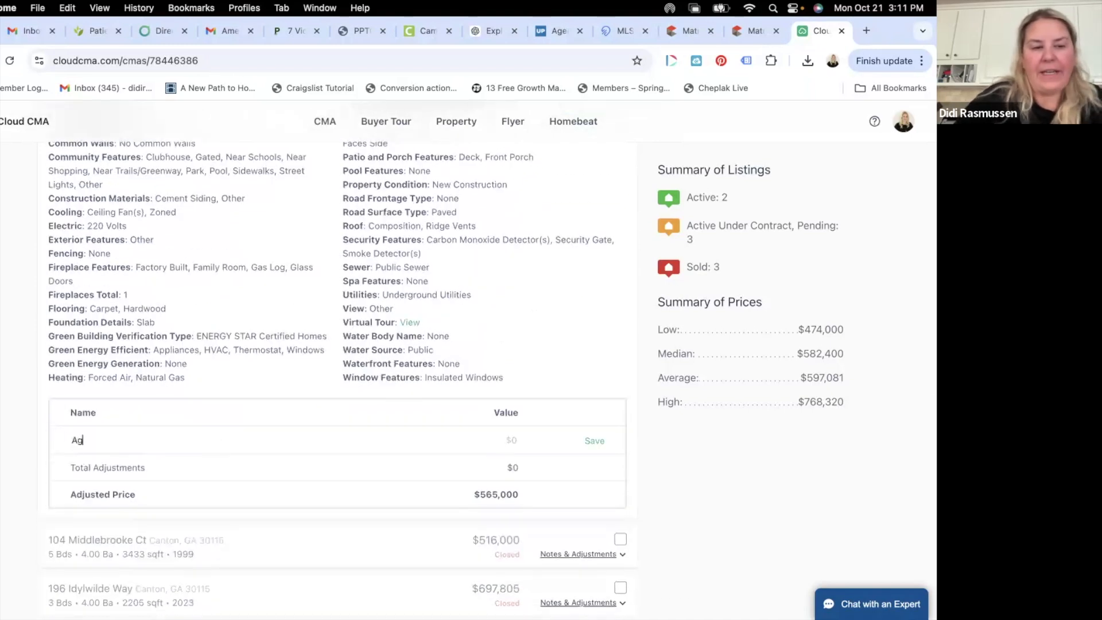
text(e of Home)
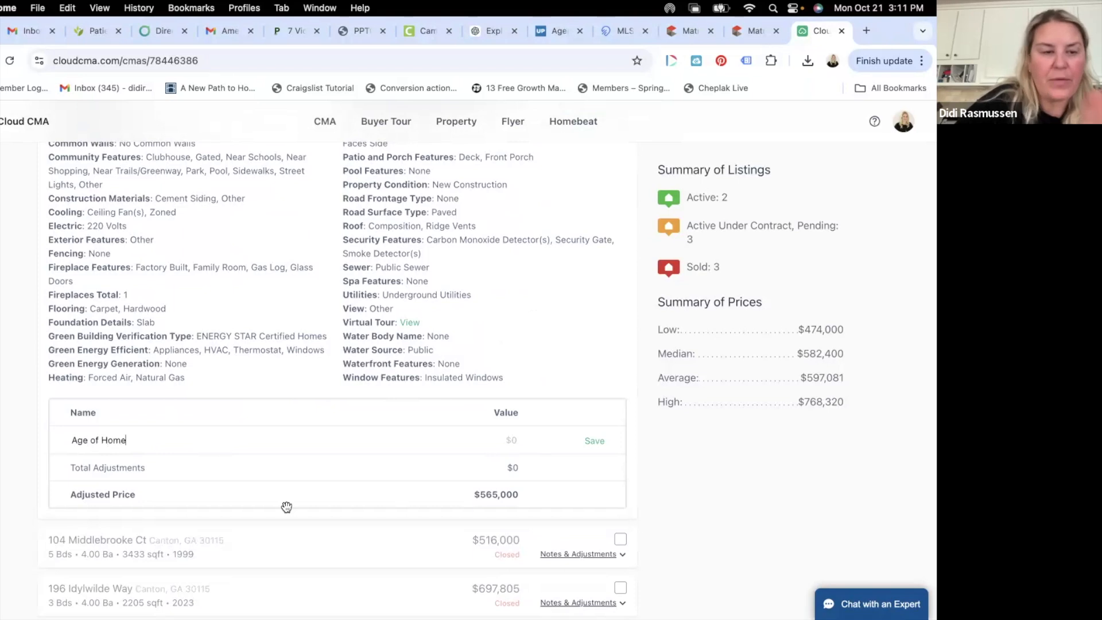
click(507, 439)
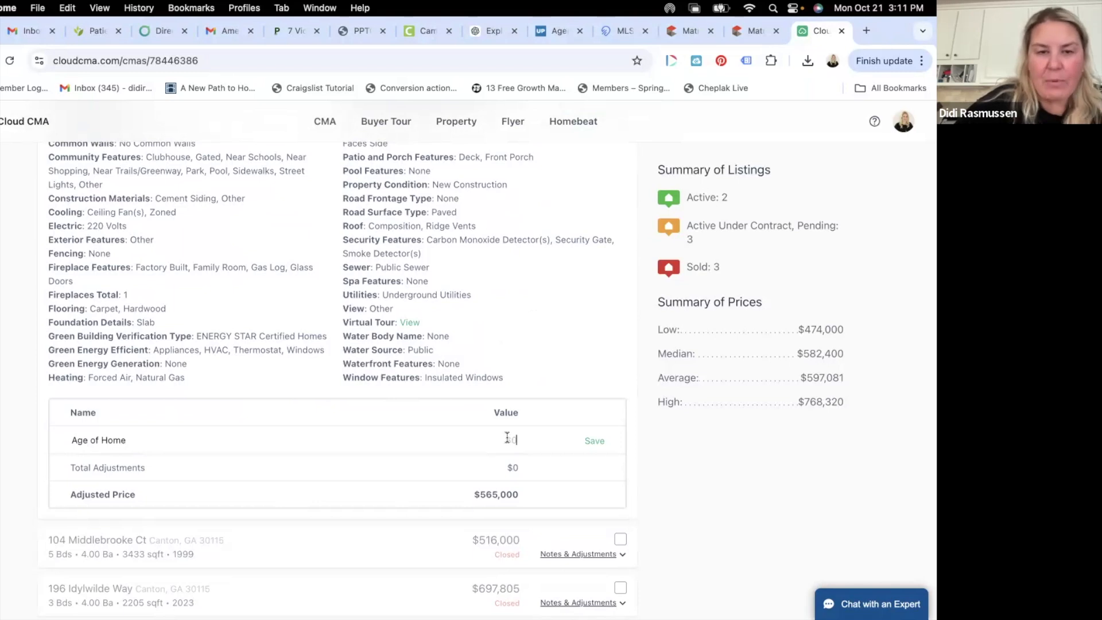
scroll(508, 439, up, 3)
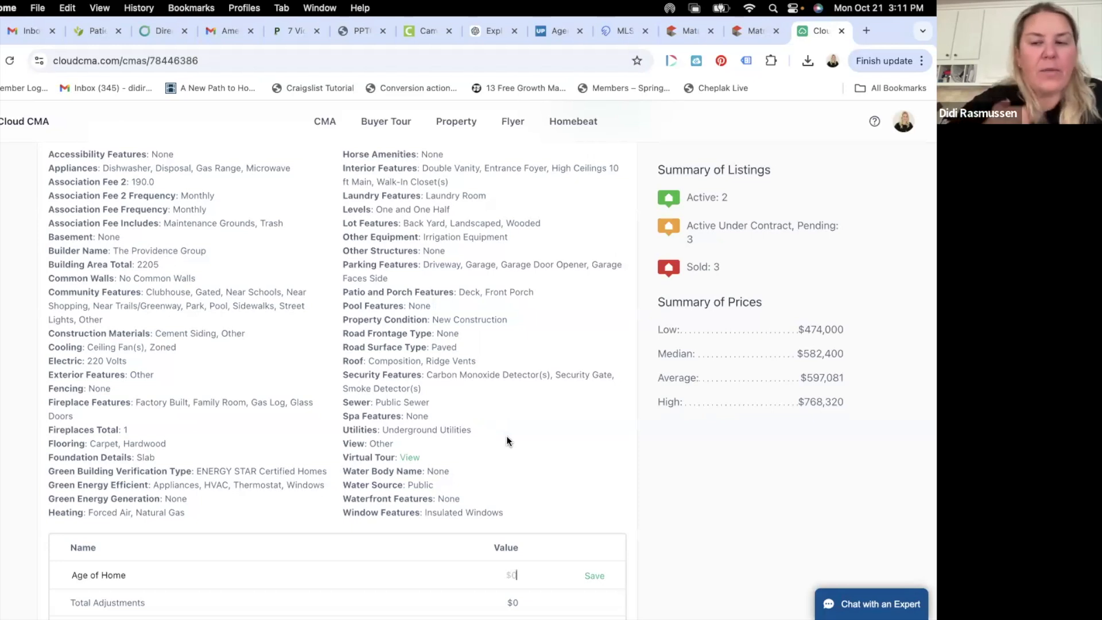
scroll(450, 342, down, 4)
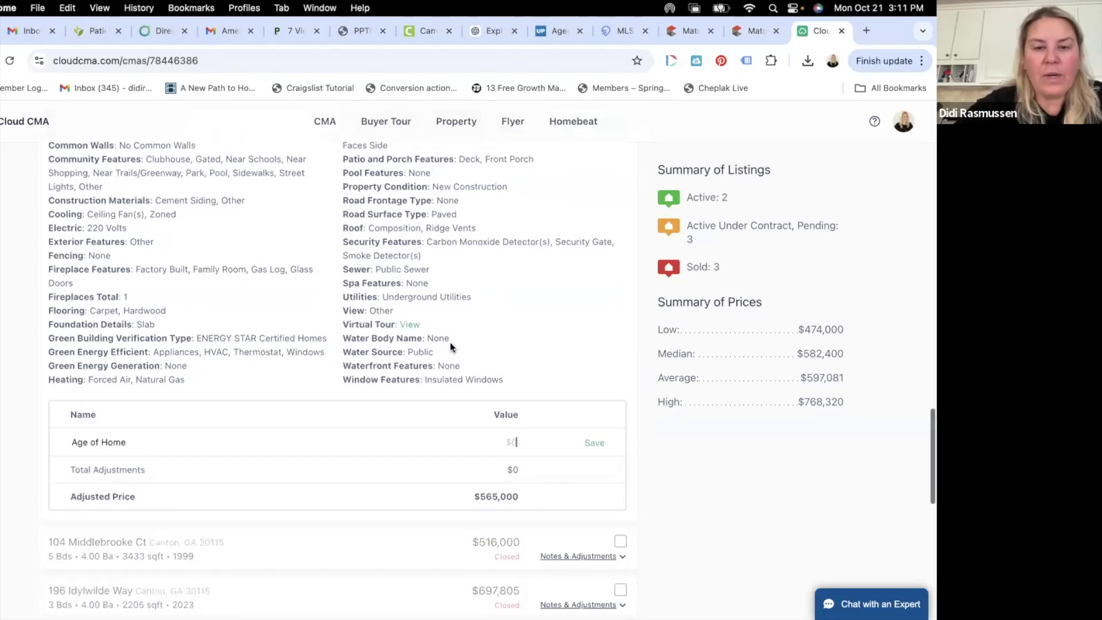
scroll(449, 342, up, 5)
scroll(449, 342, up, 8)
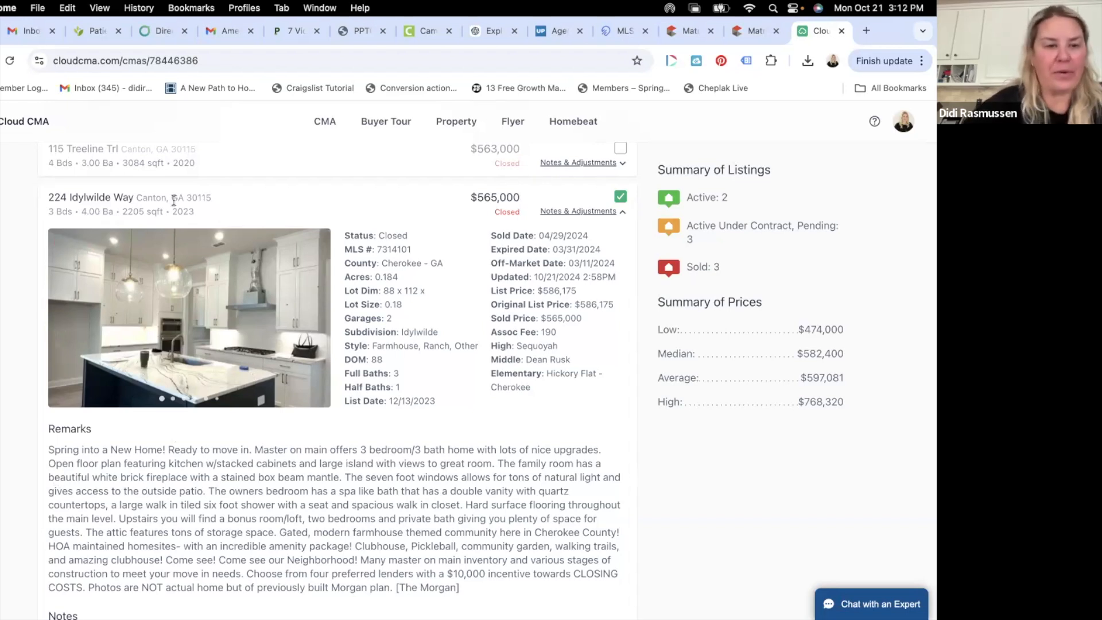
scroll(173, 201, down, 2)
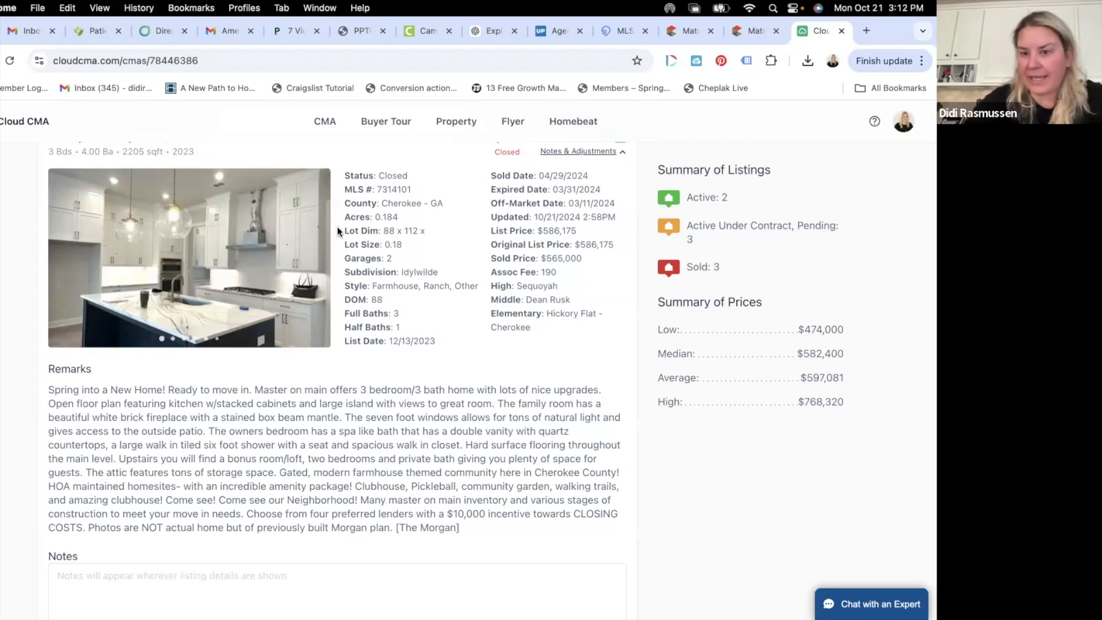
mouse_move(247, 277)
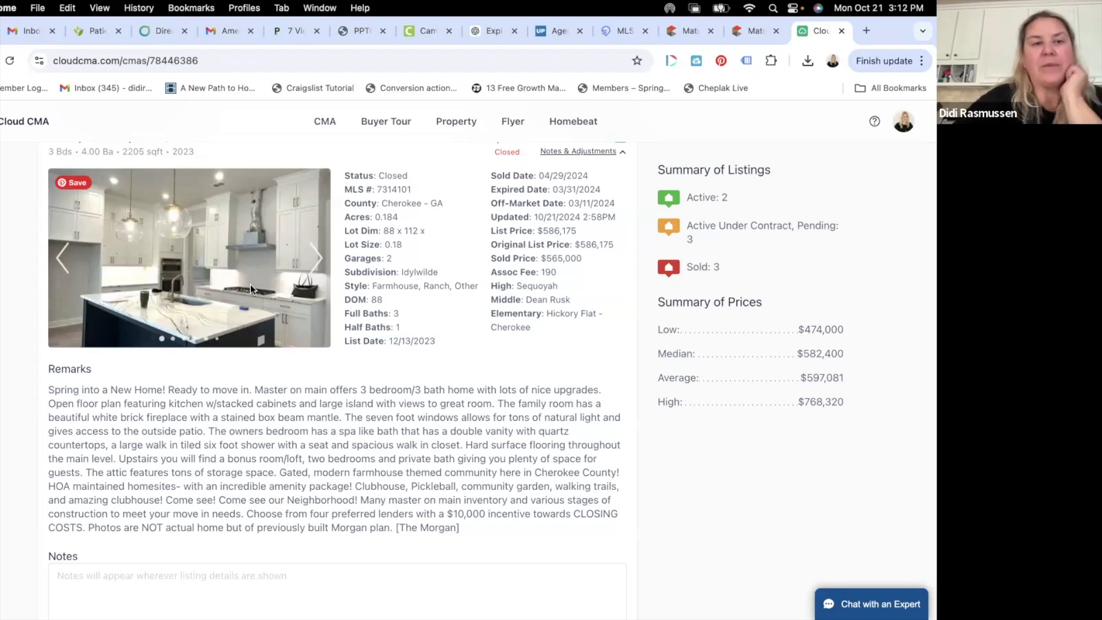
scroll(270, 335, down, 6)
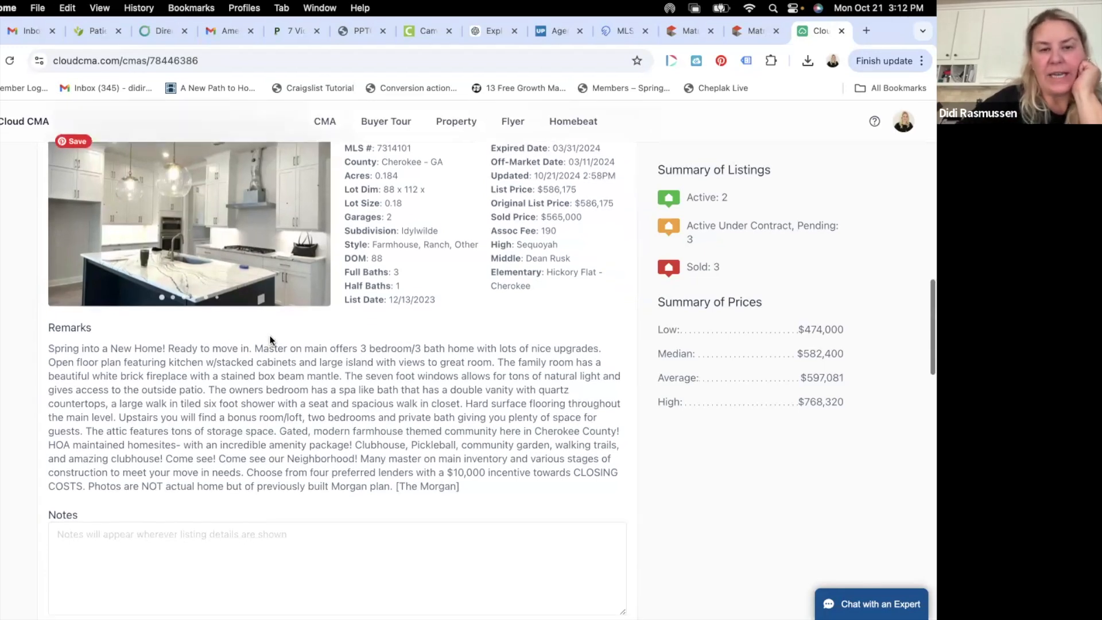
scroll(270, 336, down, 2)
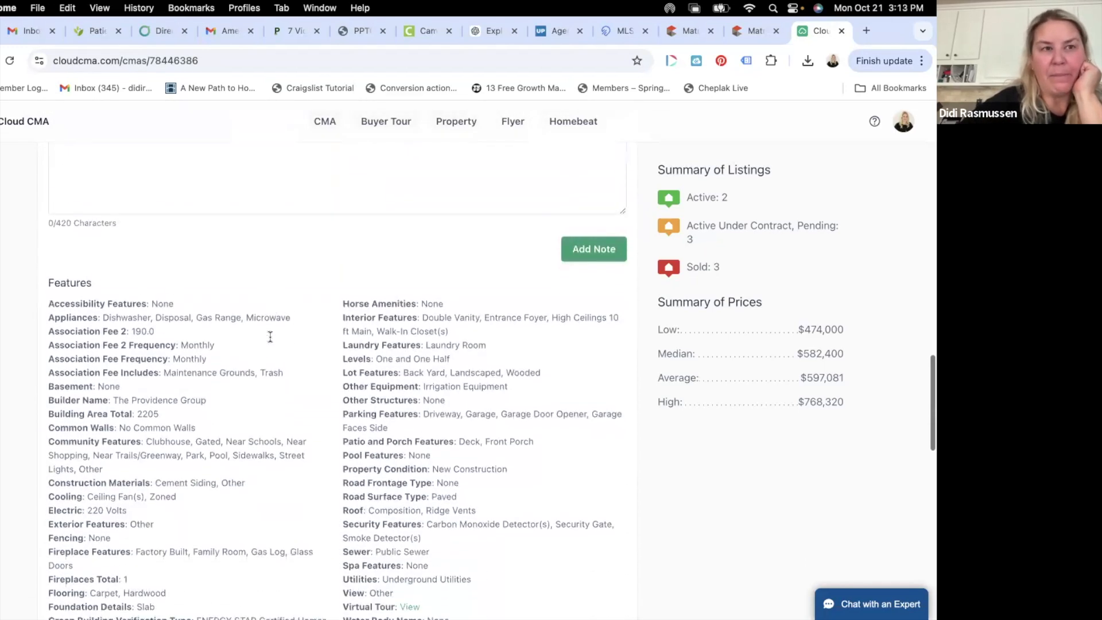
scroll(269, 341, up, 14)
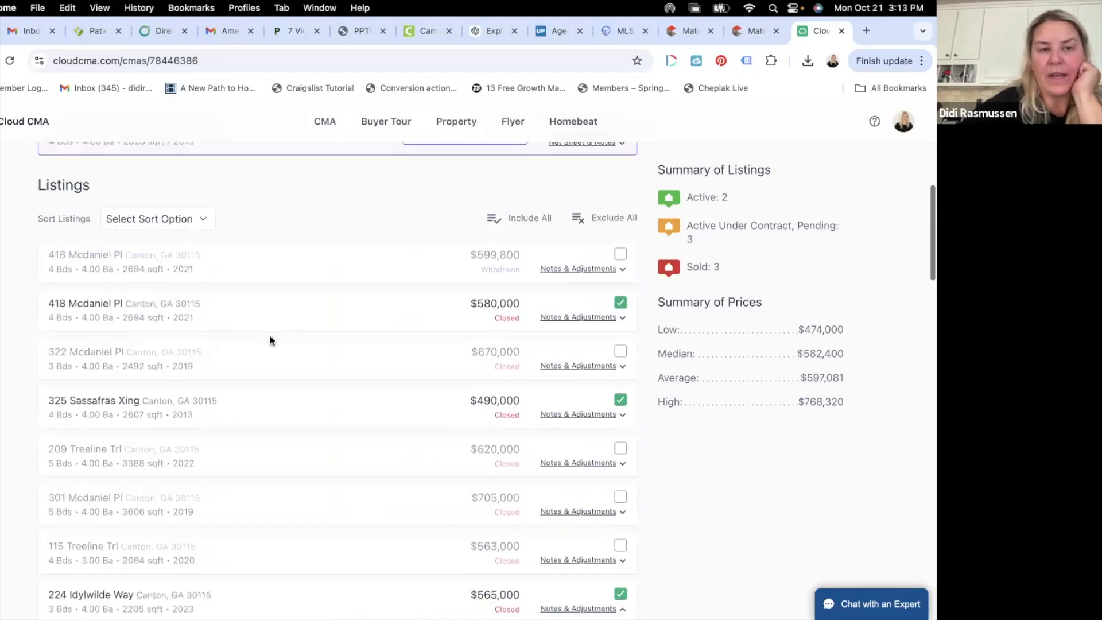
scroll(270, 341, down, 6)
scroll(236, 366, down, 3)
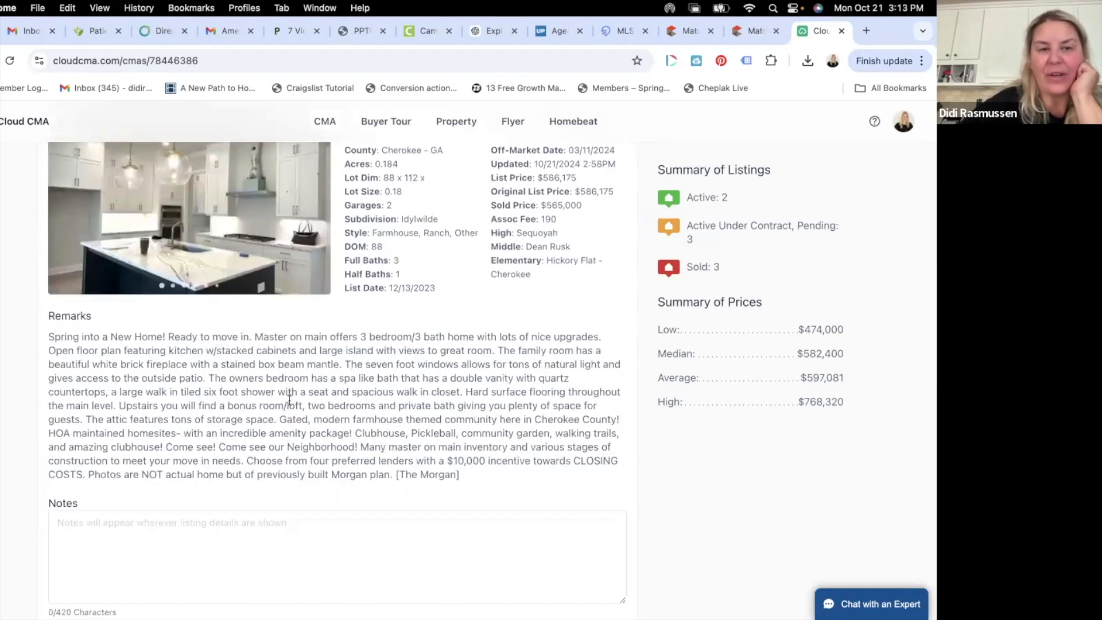
scroll(290, 399, down, 2)
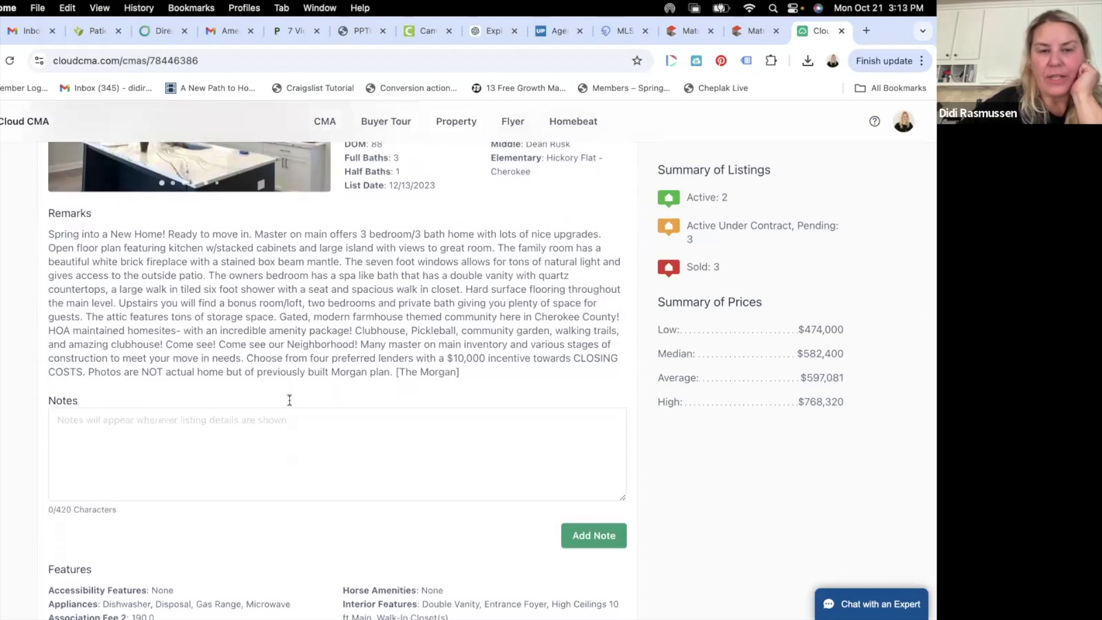
scroll(292, 414, down, 5)
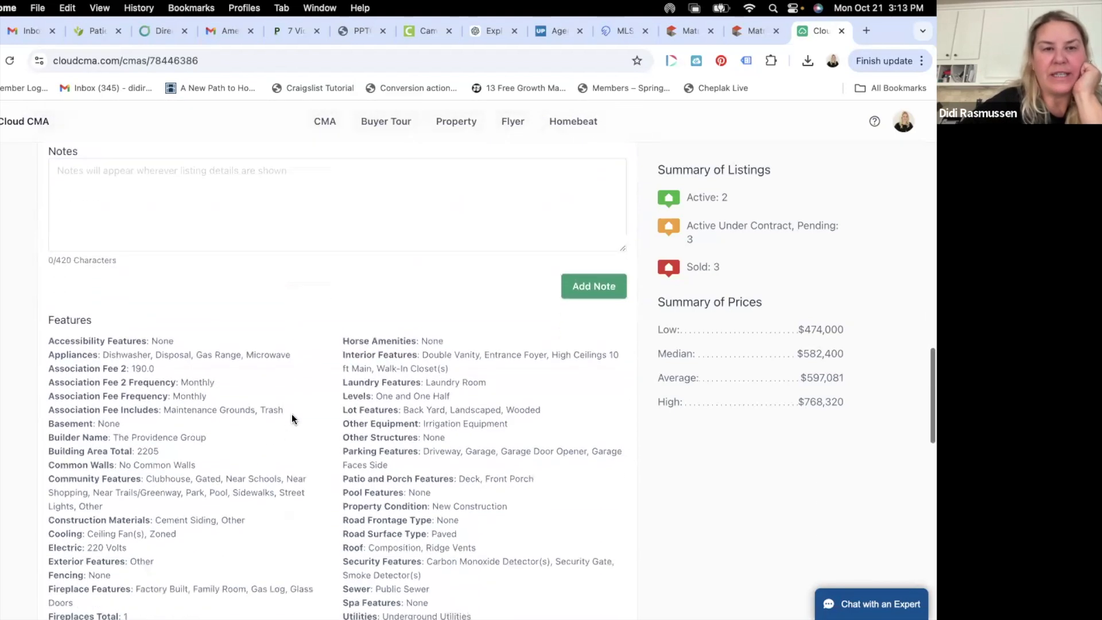
scroll(292, 414, up, 8)
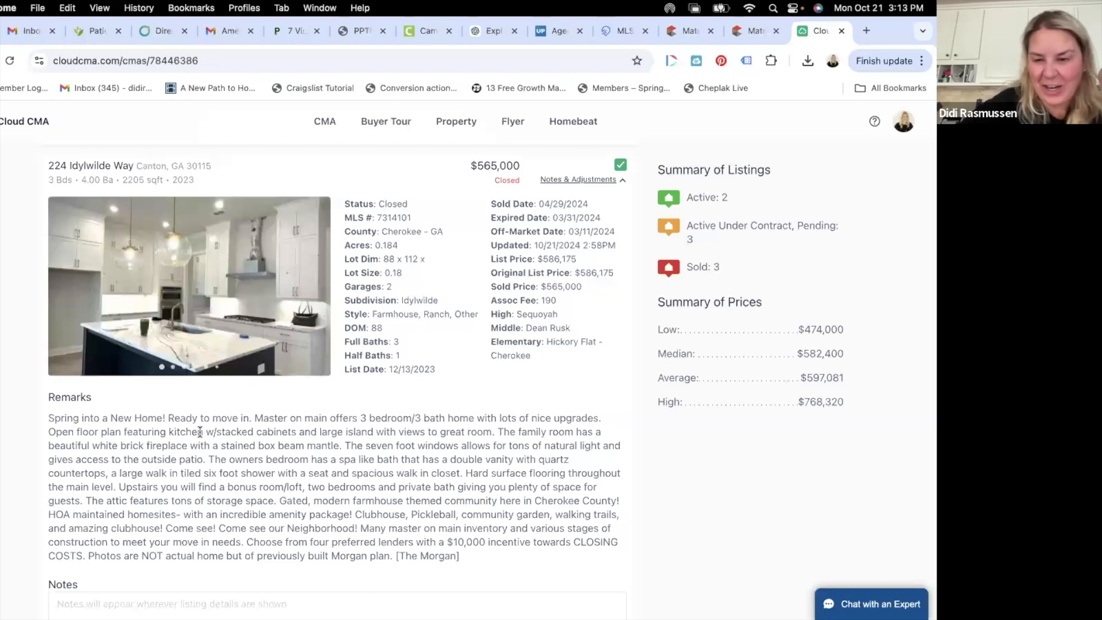
scroll(200, 431, down, 5)
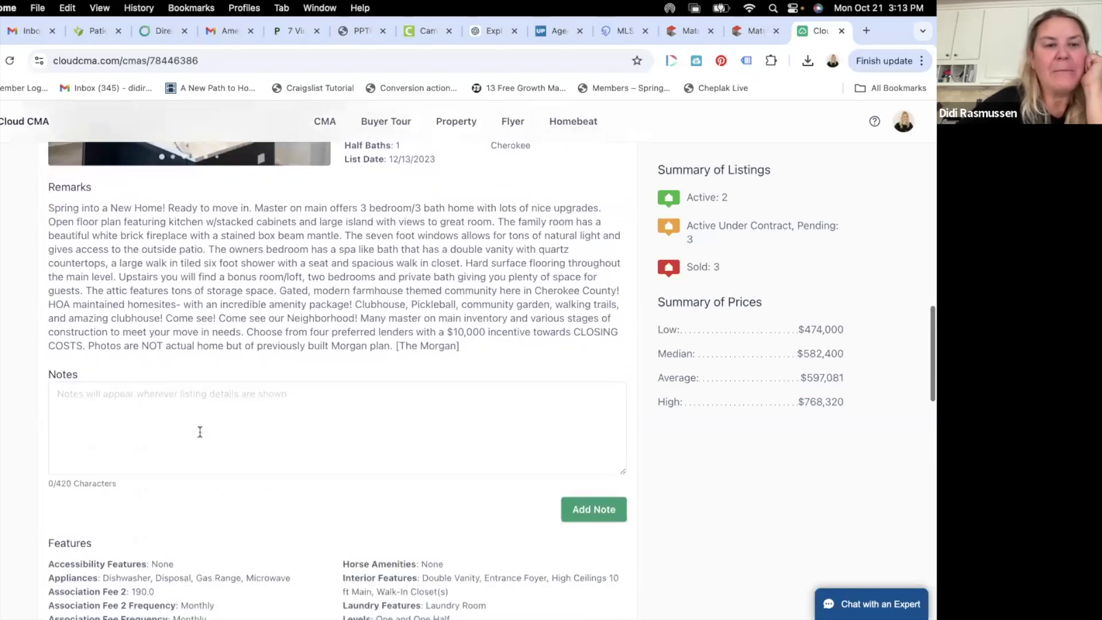
scroll(200, 436, up, 5)
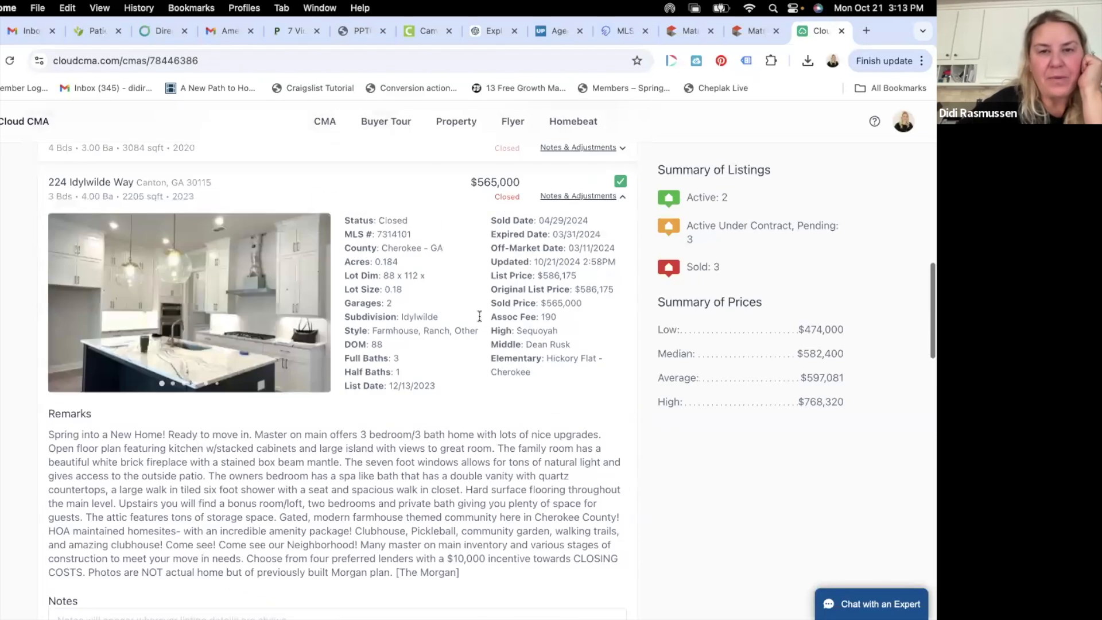
scroll(311, 558, down, 1)
scroll(312, 558, up, 3)
scroll(310, 558, down, 5)
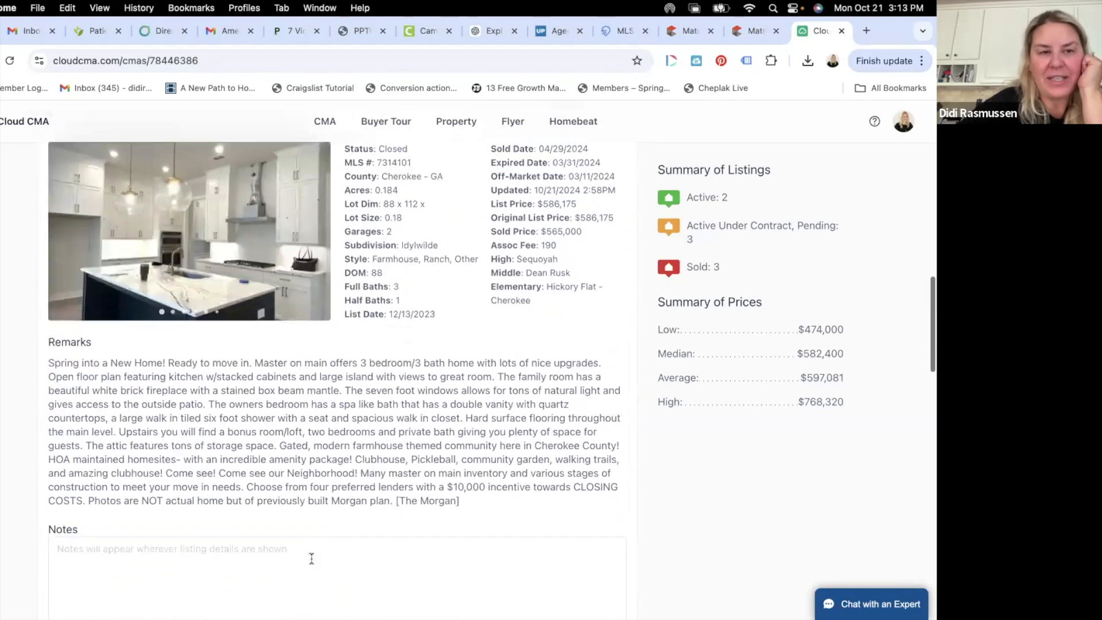
scroll(312, 558, up, 3)
click(317, 292)
click(317, 291)
click(316, 292)
click(316, 291)
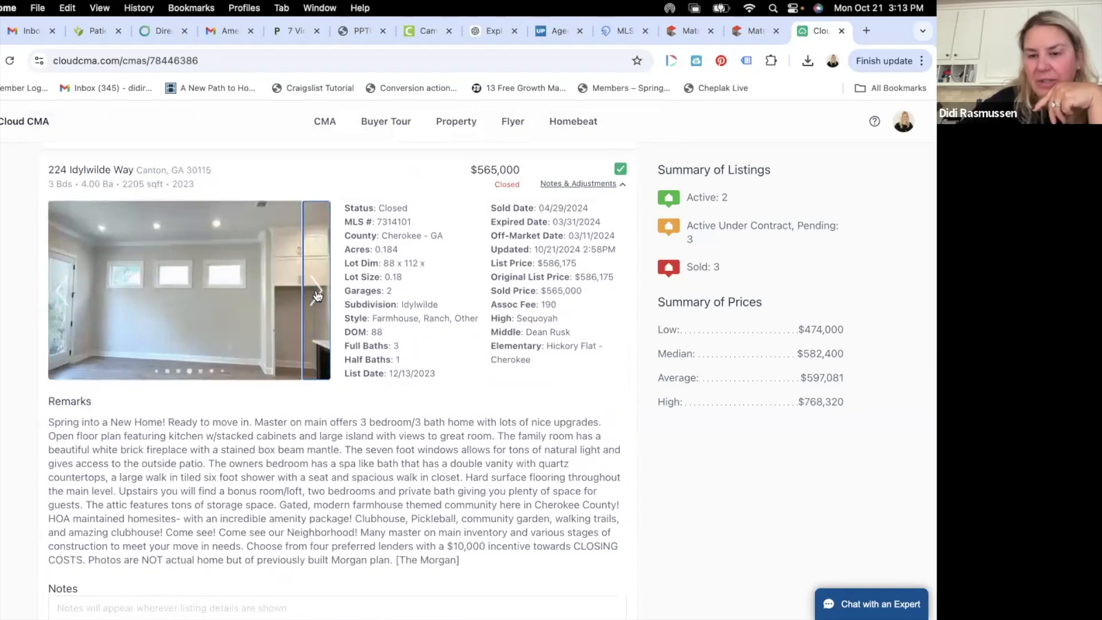
scroll(316, 294, down, 4)
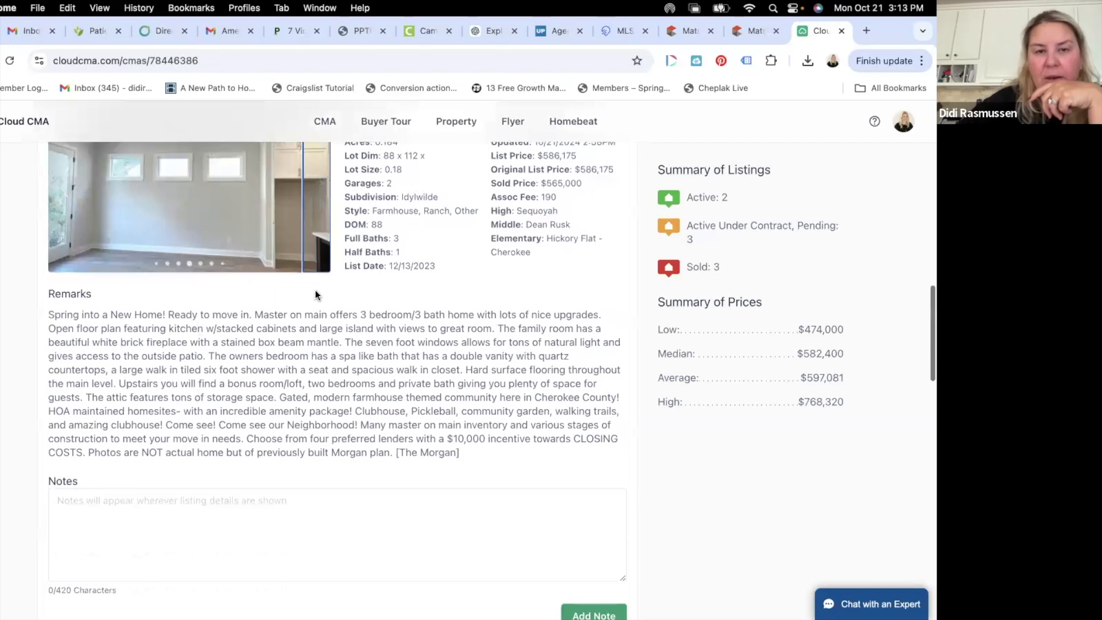
scroll(315, 293, down, 2)
scroll(315, 289, up, 1)
scroll(315, 289, up, 5)
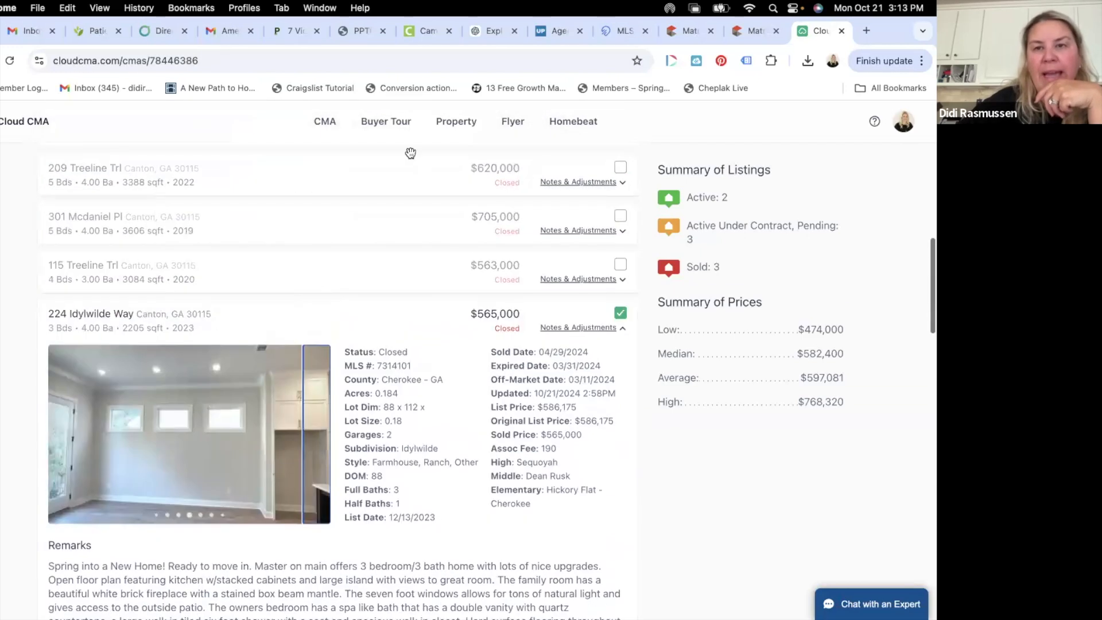
- In Matrix, review the subject home's MLS listing
click(744, 30)
scroll(587, 313, down, 10)
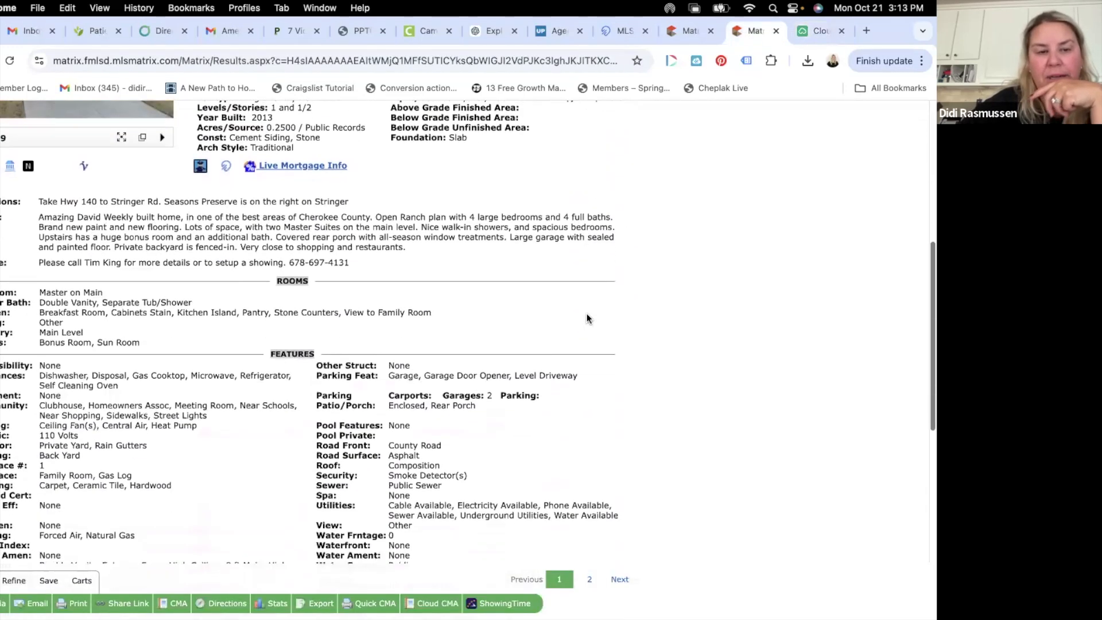
scroll(585, 324, down, 4)
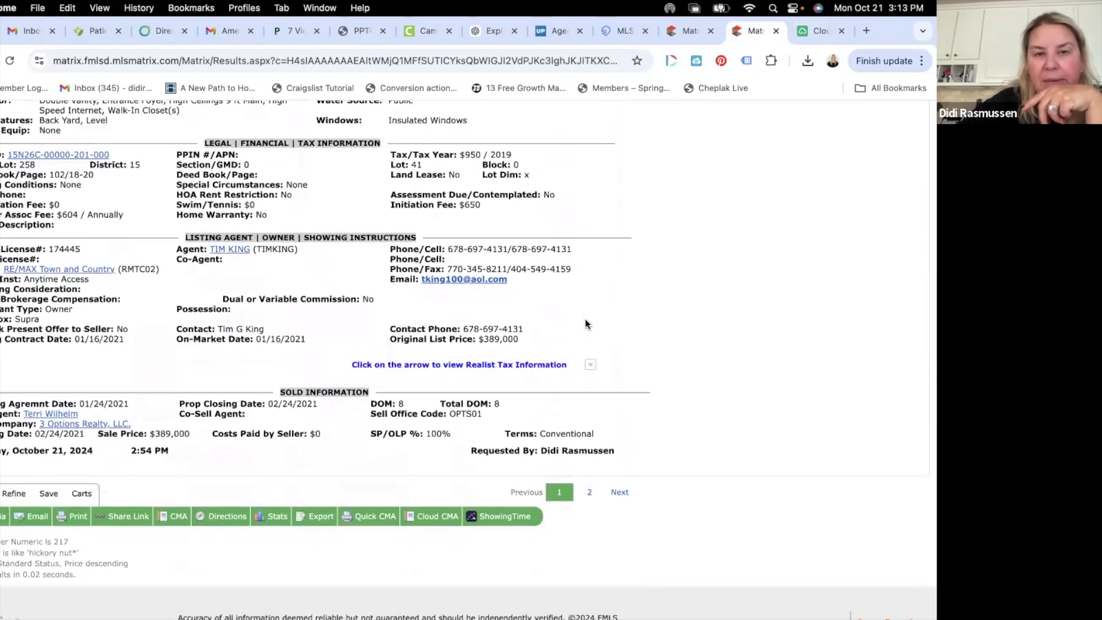
scroll(585, 324, down, 1)
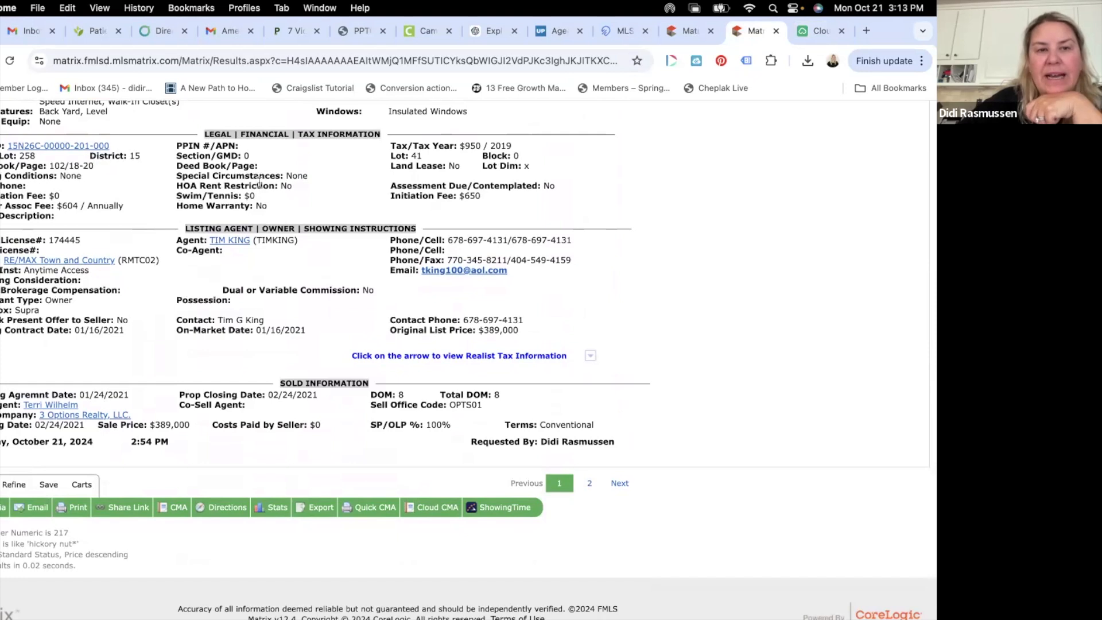
scroll(273, 211, down, 1)
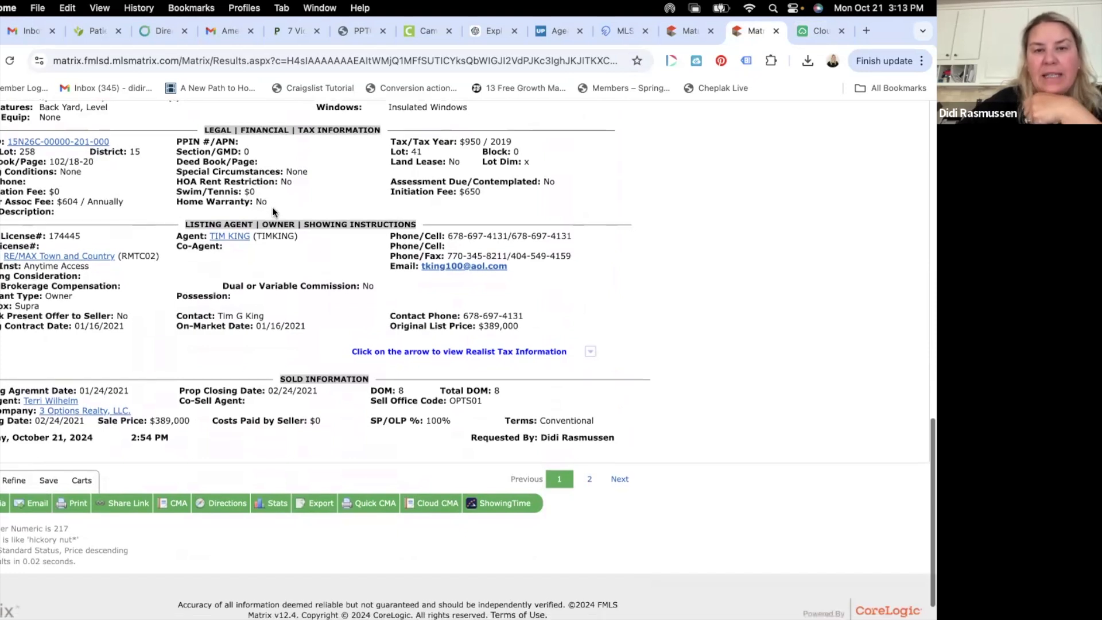
scroll(273, 212, up, 8)
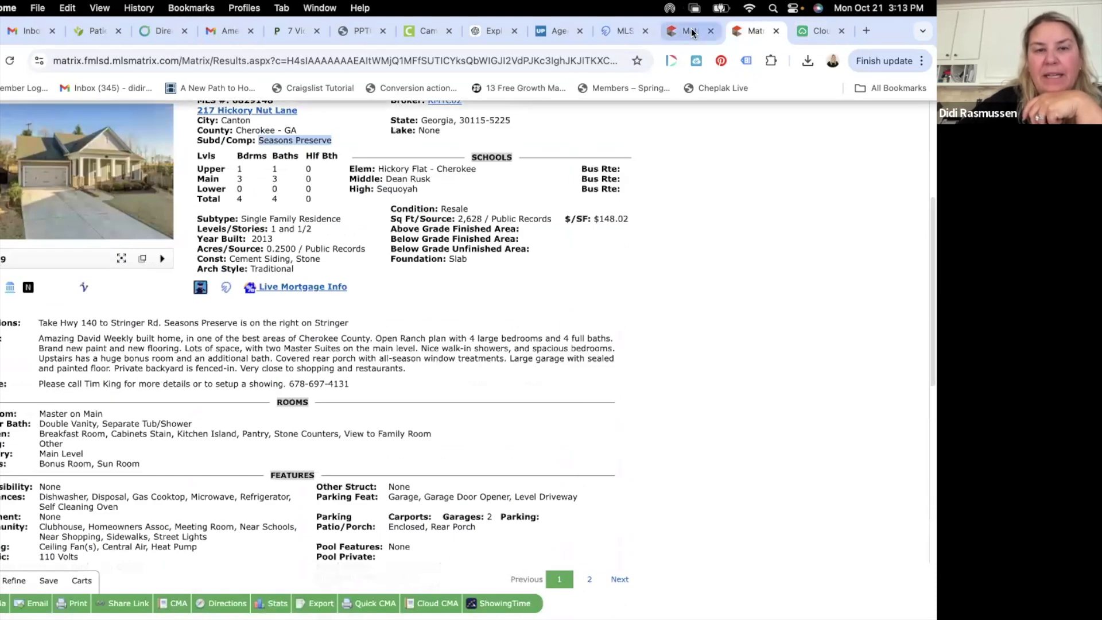
click(690, 32)
scroll(230, 459, down, 6)
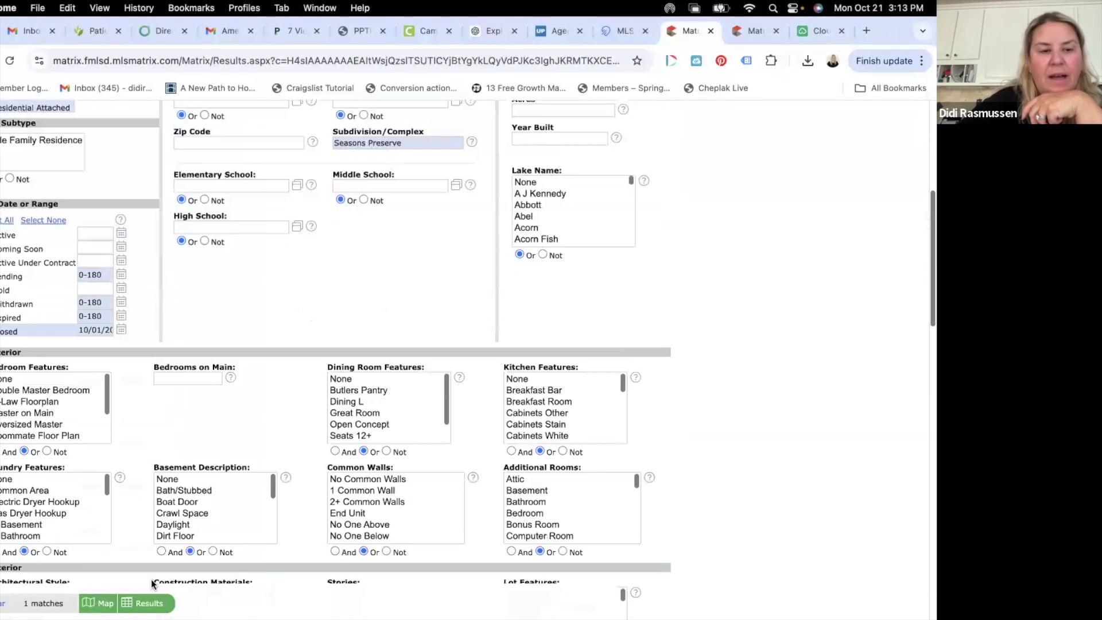
click(148, 603)
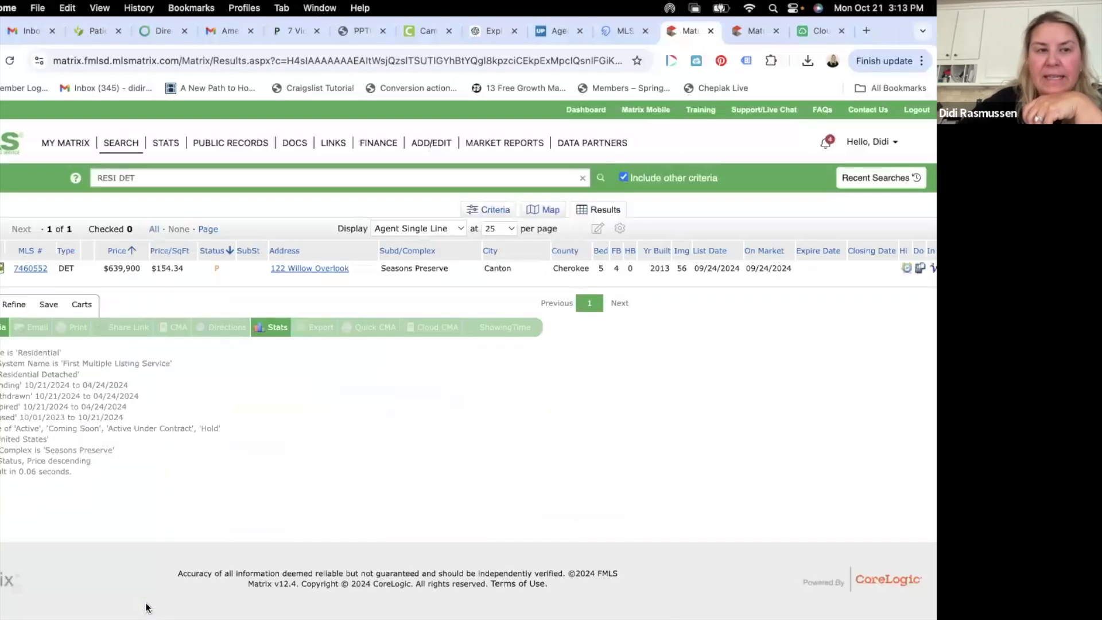
click(32, 269)
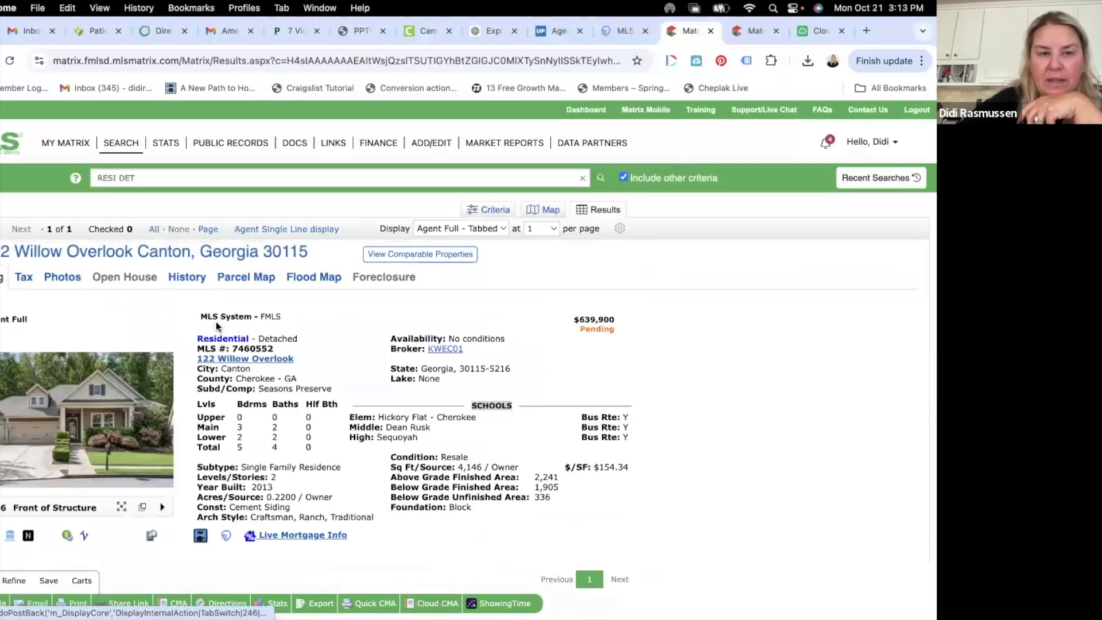
scroll(217, 322, down, 3)
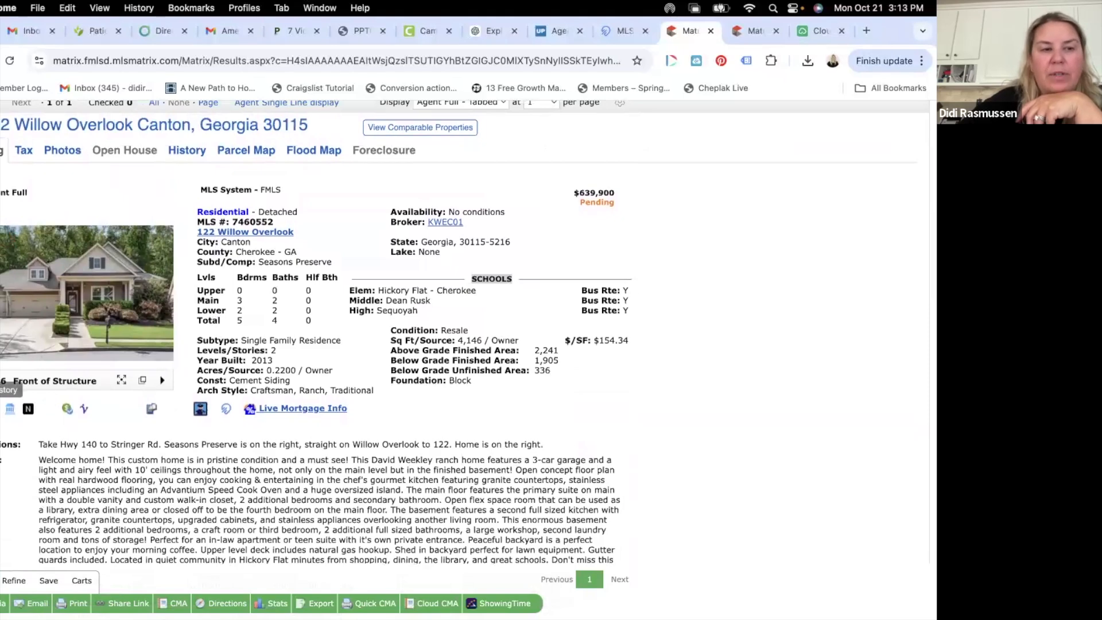
click(2, 411)
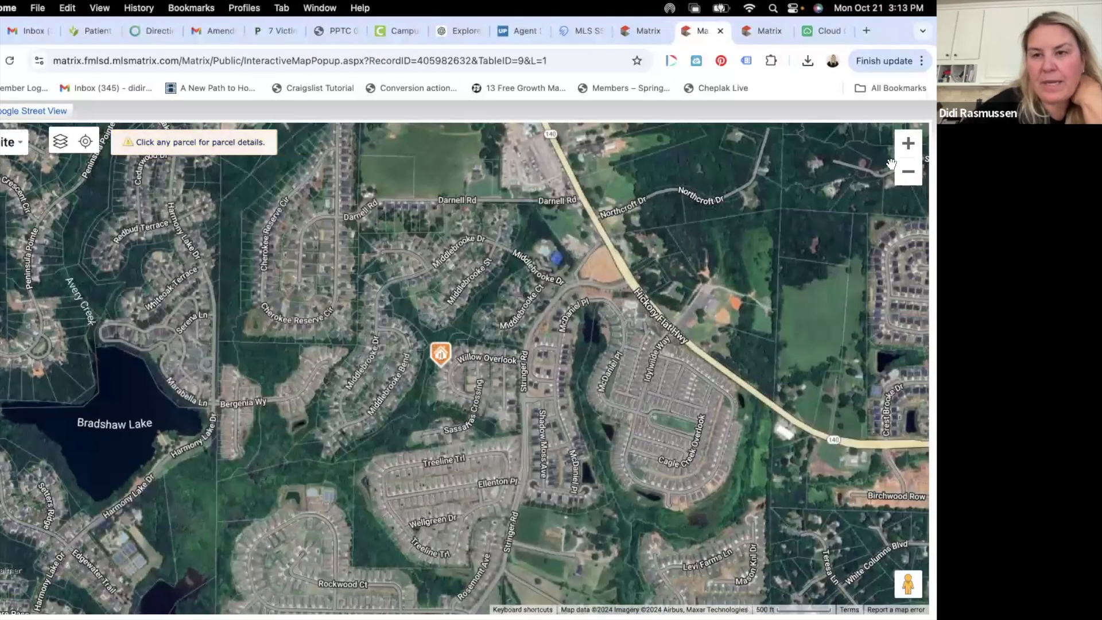
click(908, 143)
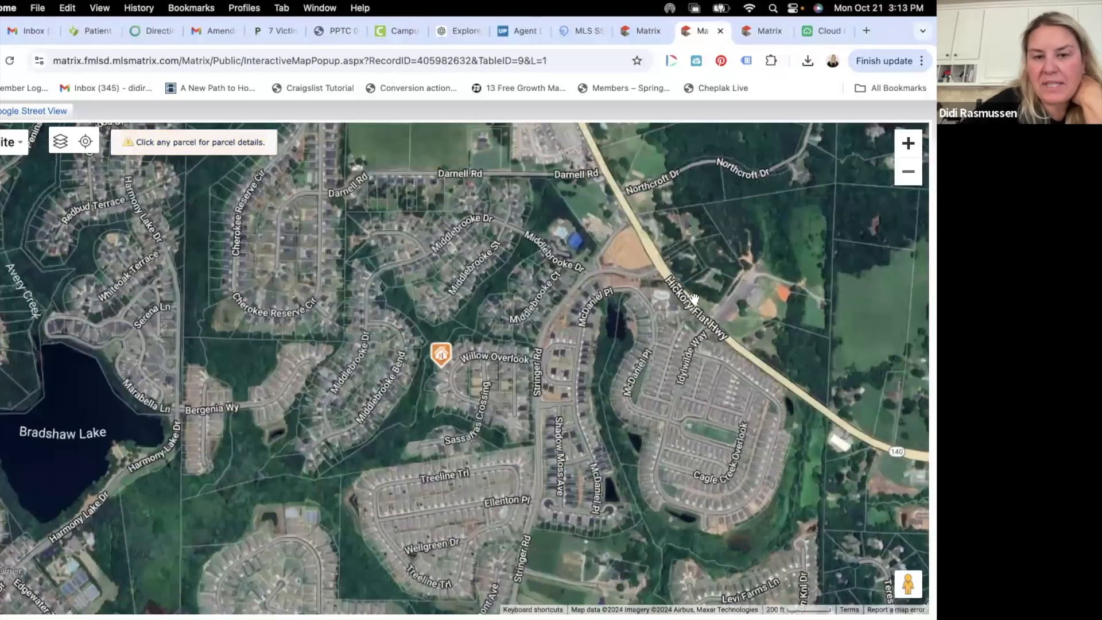
- Pan and zoom the Matrix map in and out around Willow Overlook
drag(683, 315, 577, 339)
click(907, 143)
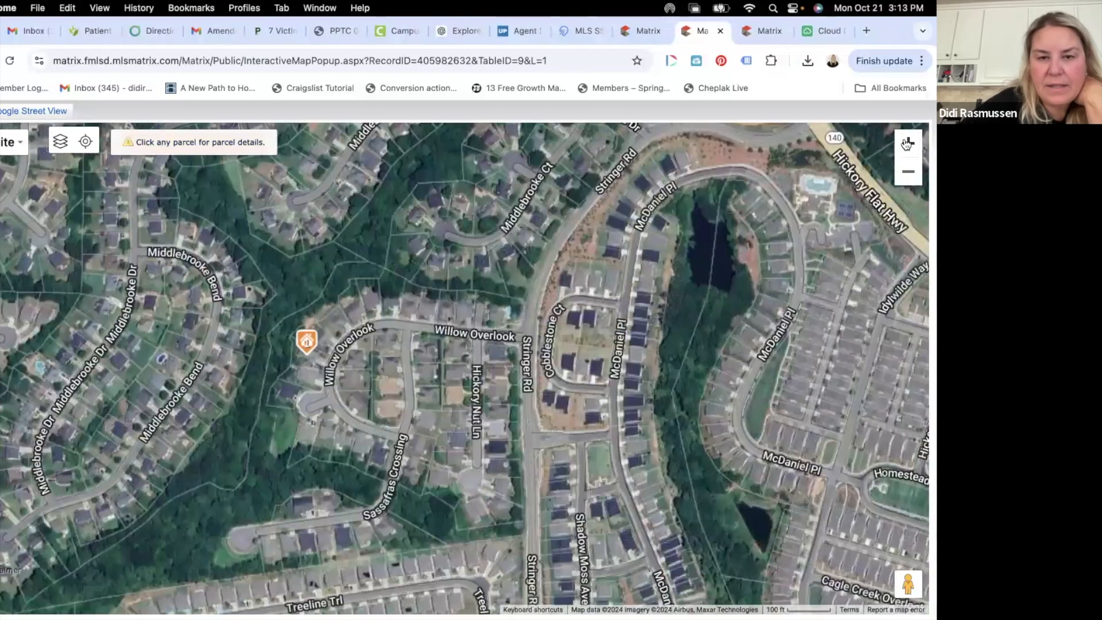
click(907, 143)
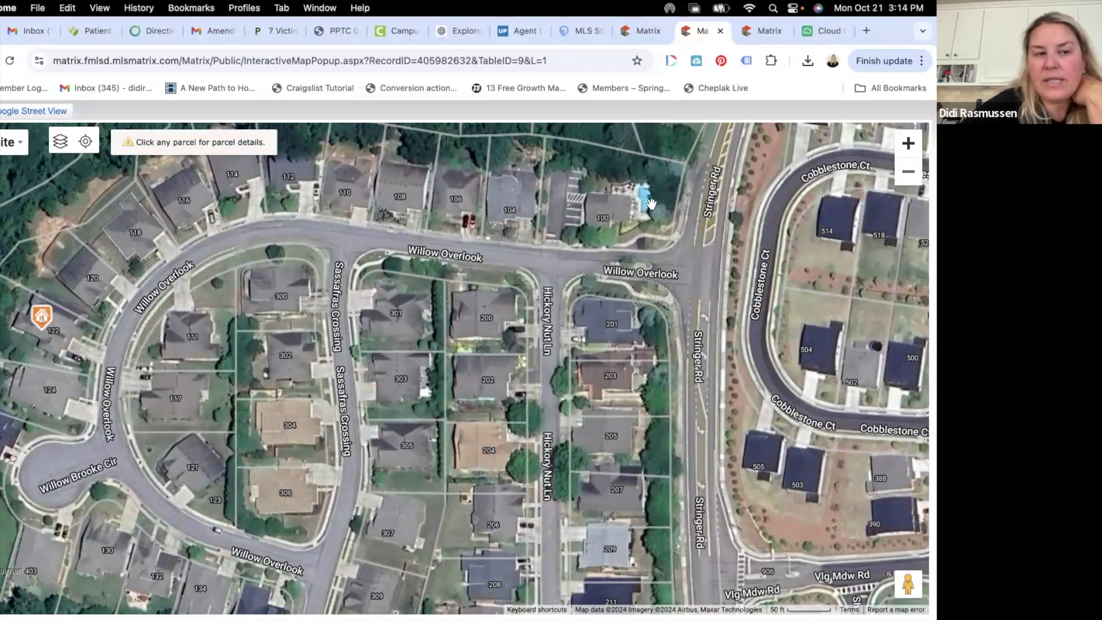
click(908, 172)
click(908, 172)
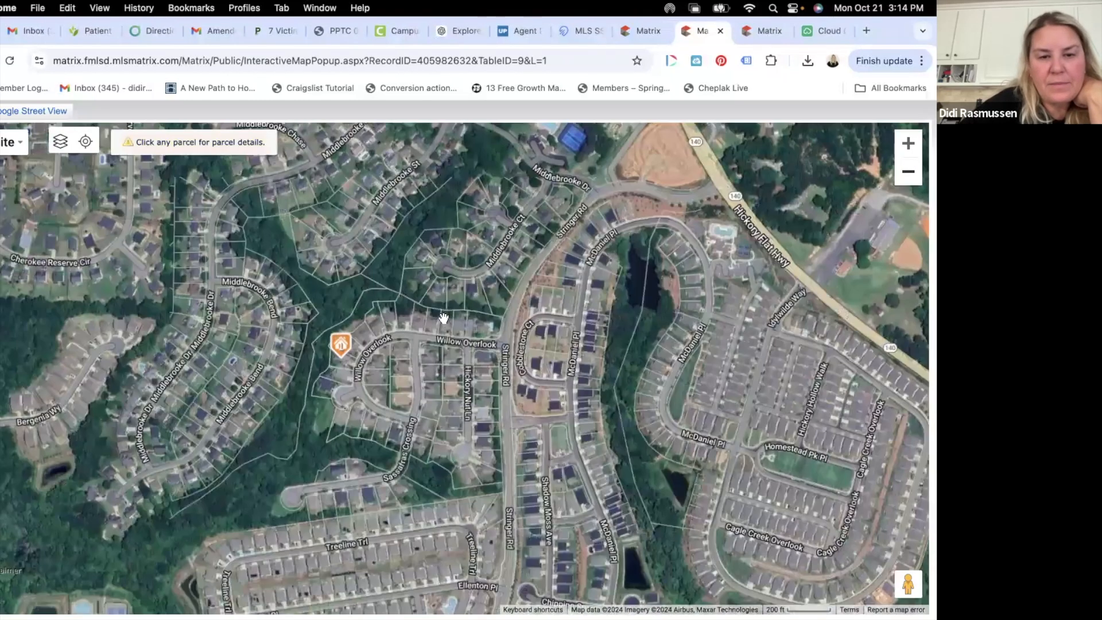
click(907, 143)
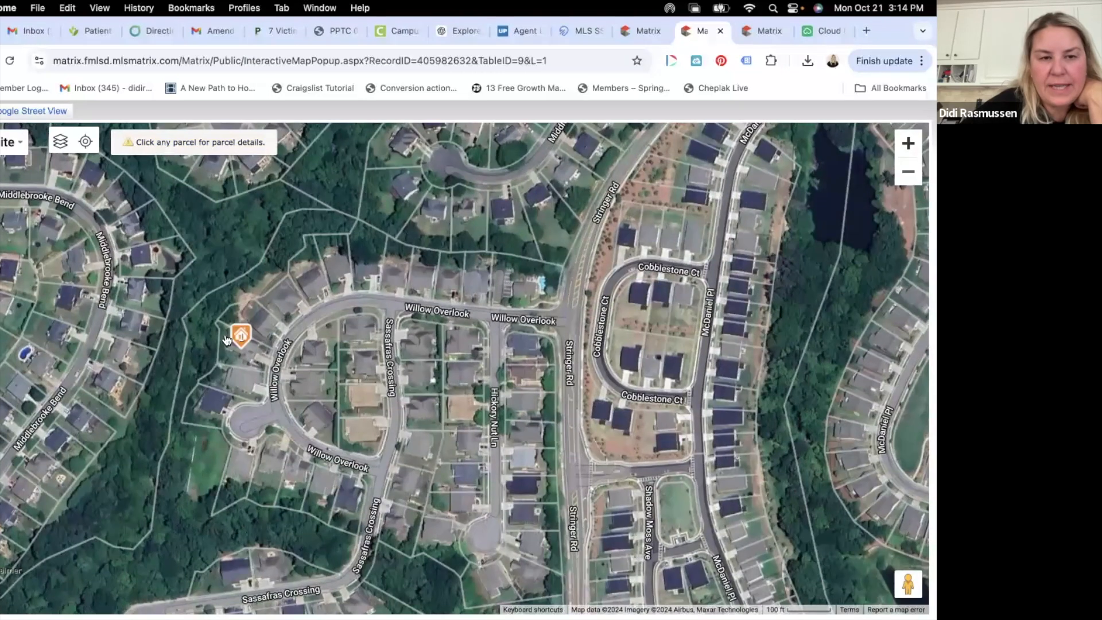
scroll(537, 465, down, 3)
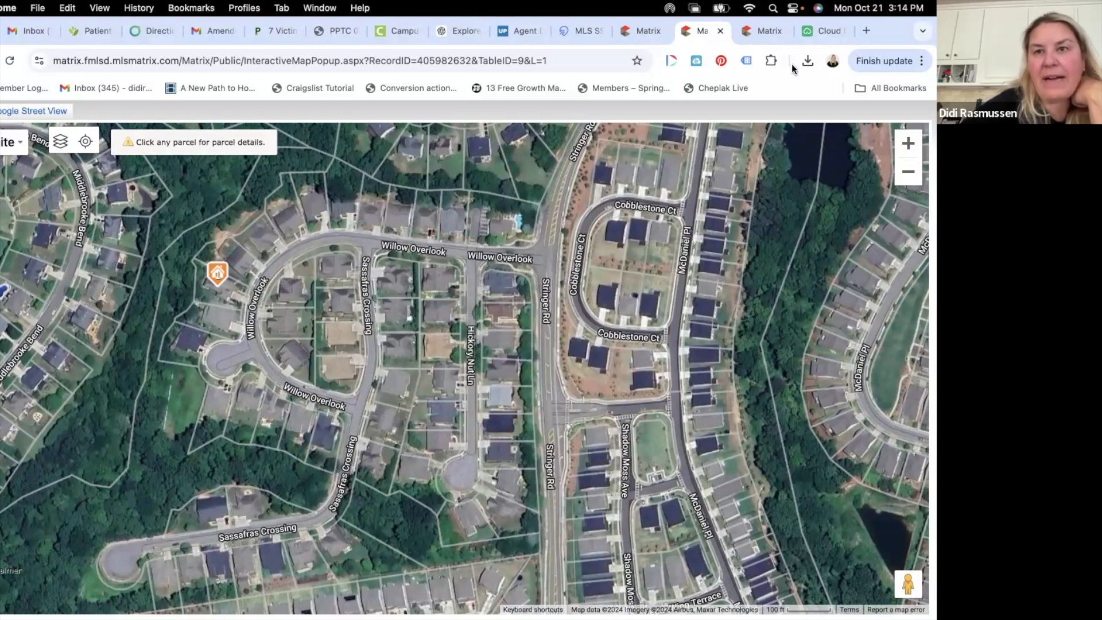
click(761, 32)
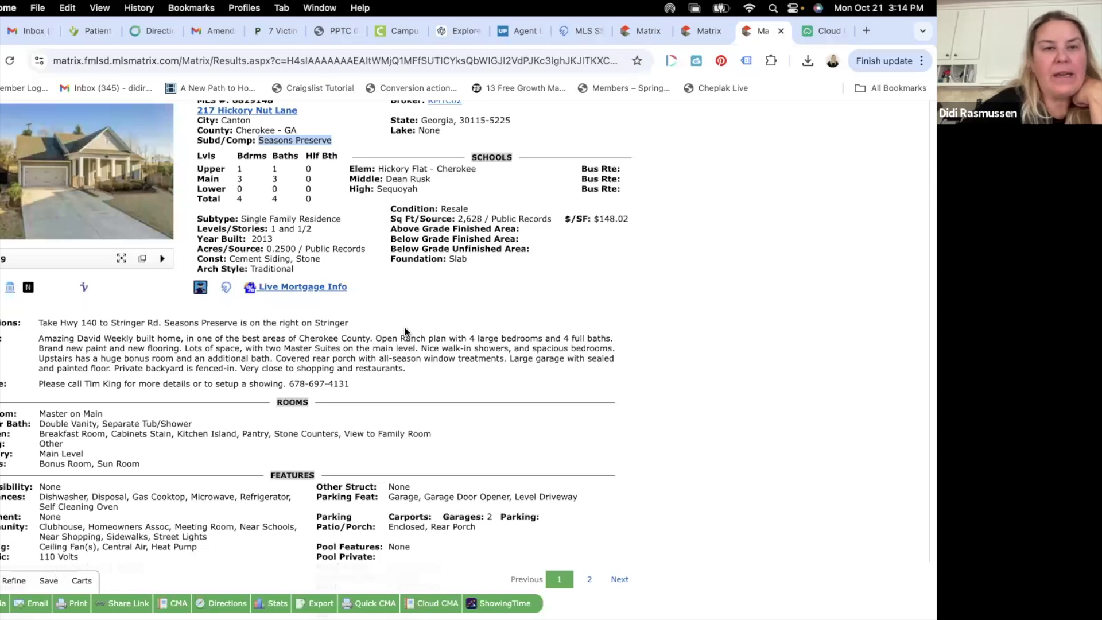
scroll(404, 328, up, 2)
click(641, 32)
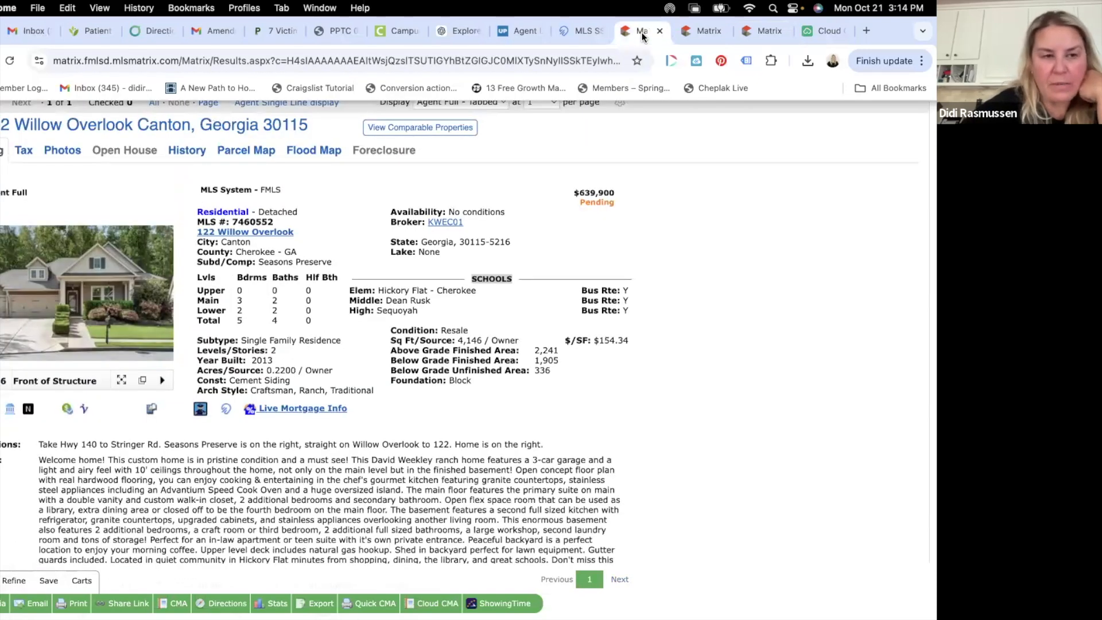
scroll(539, 274, down, 5)
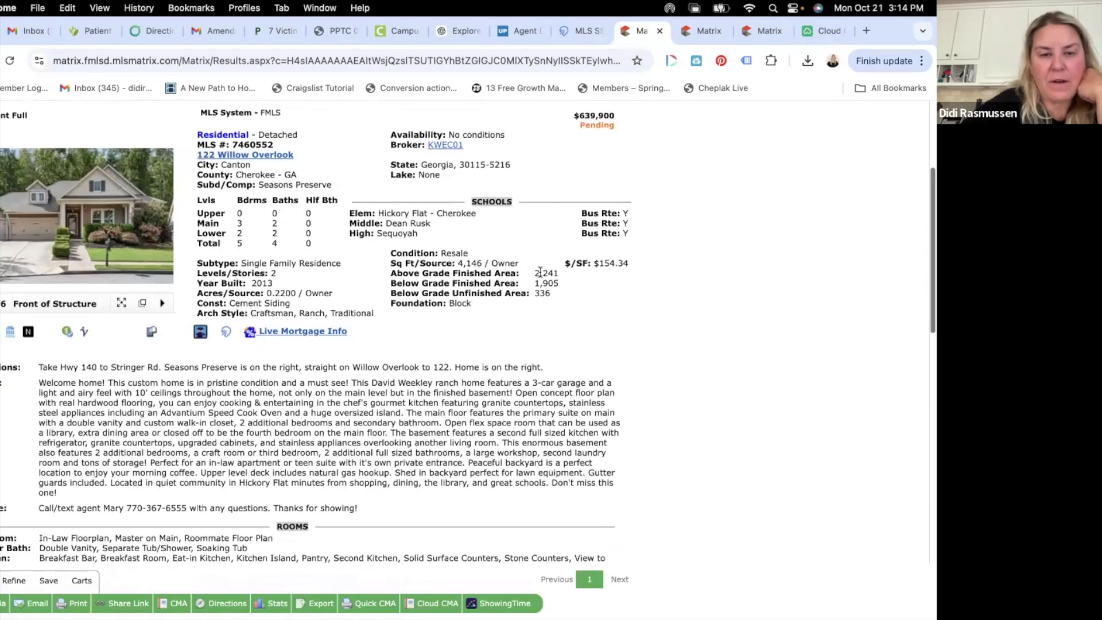
scroll(539, 270, up, 5)
click(823, 32)
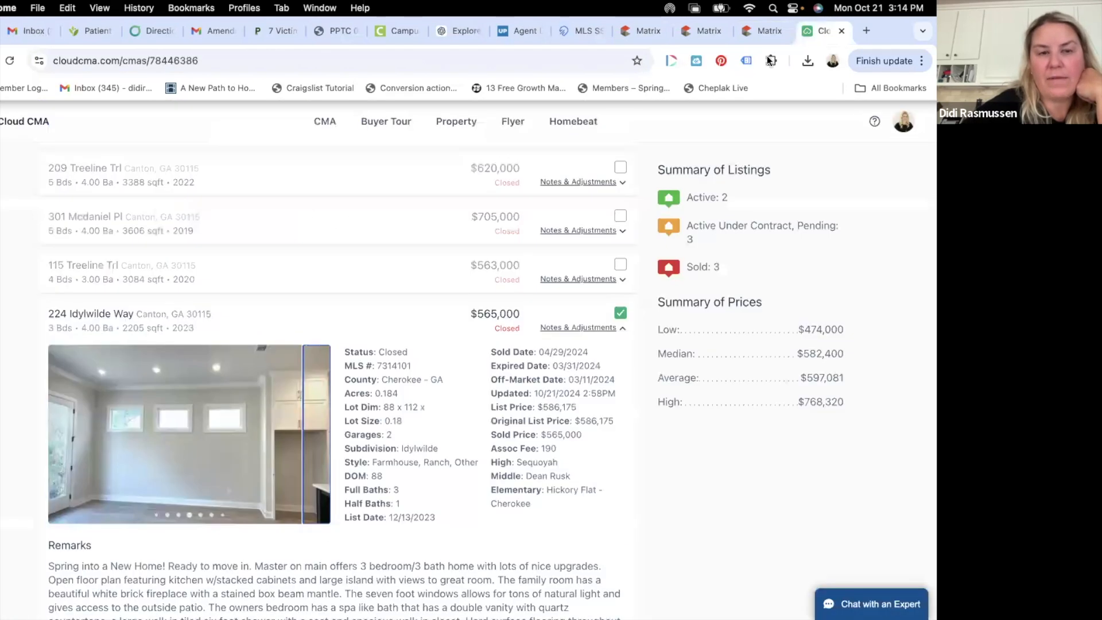
scroll(438, 459, down, 8)
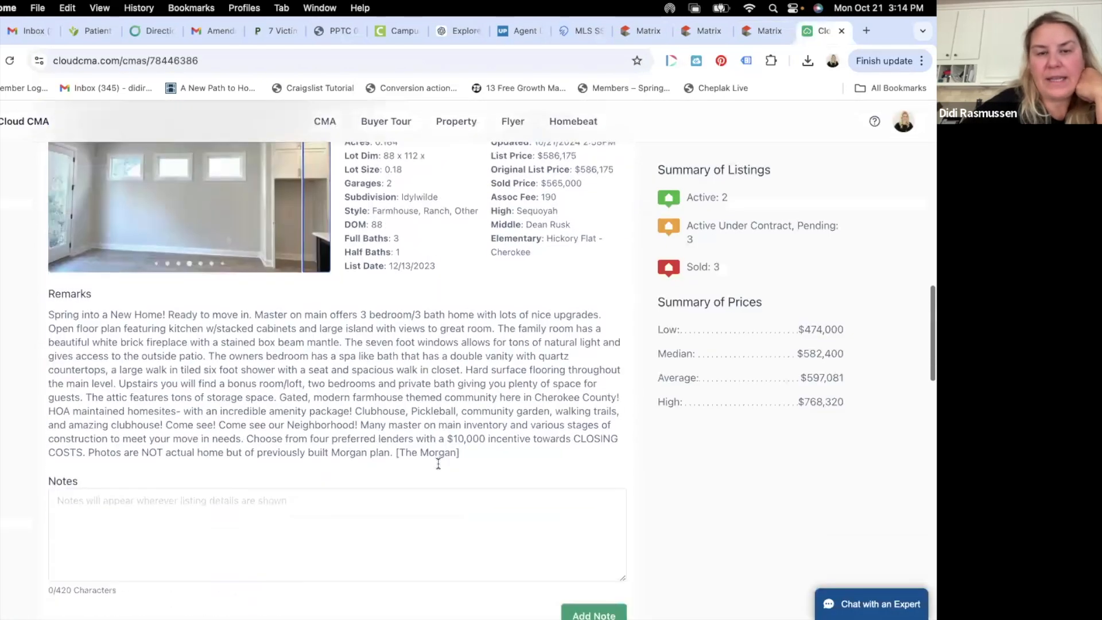
scroll(437, 465, down, 9)
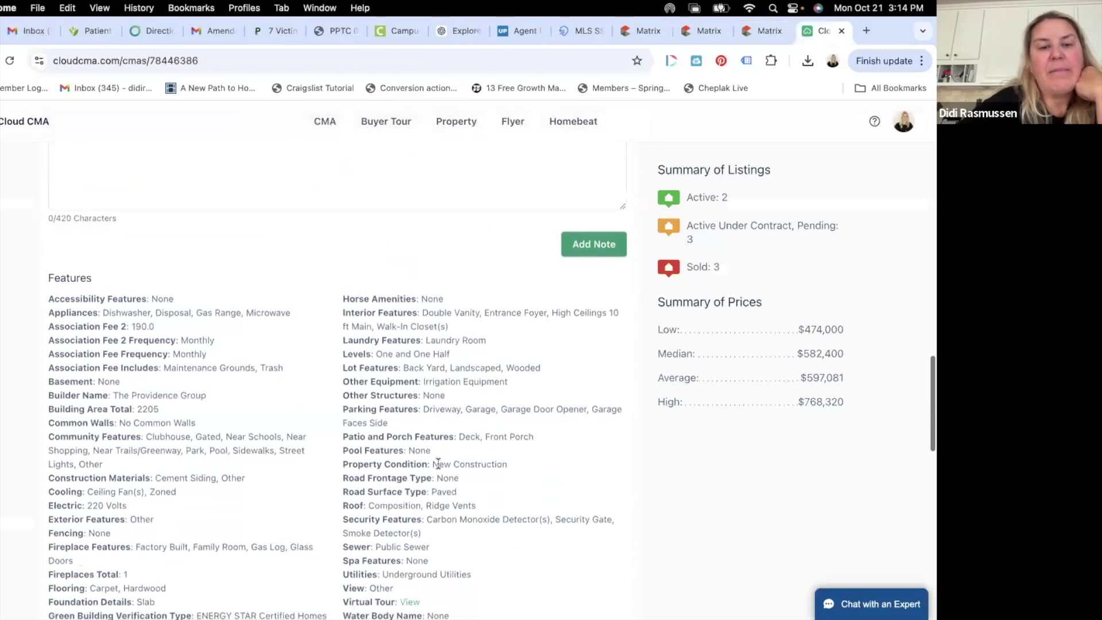
scroll(438, 463, down, 2)
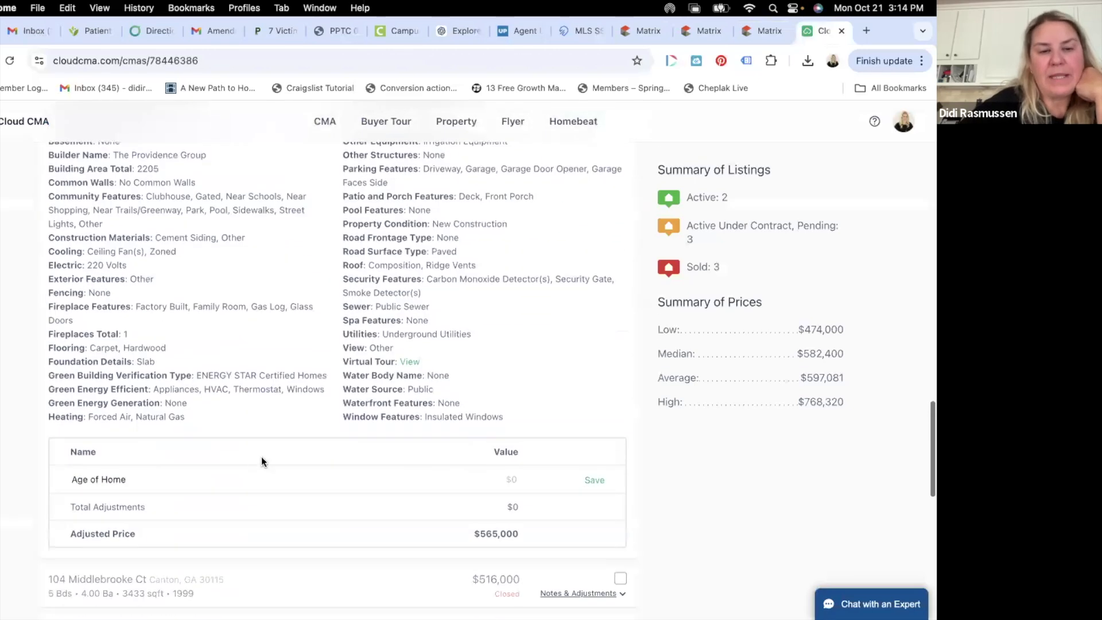
click(517, 478)
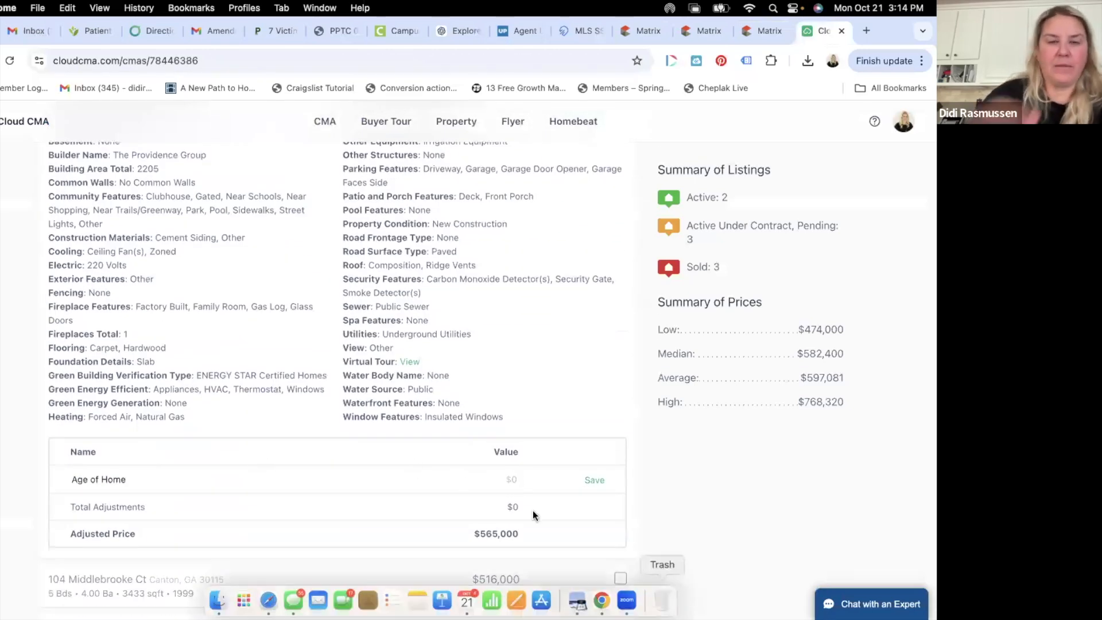
scroll(563, 396, up, 5)
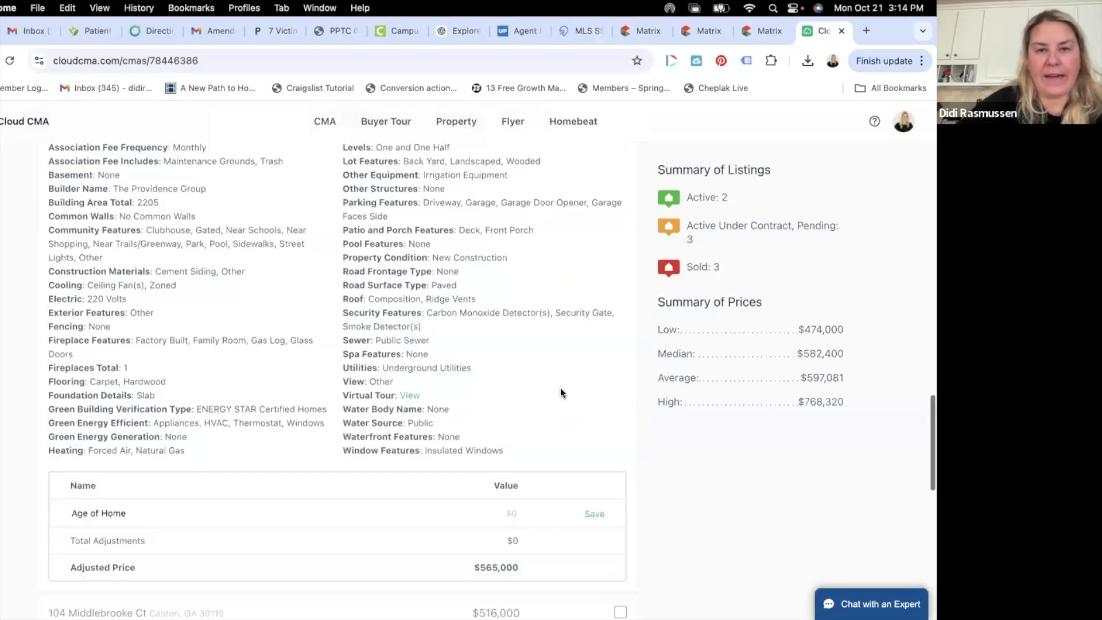
scroll(561, 392, up, 10)
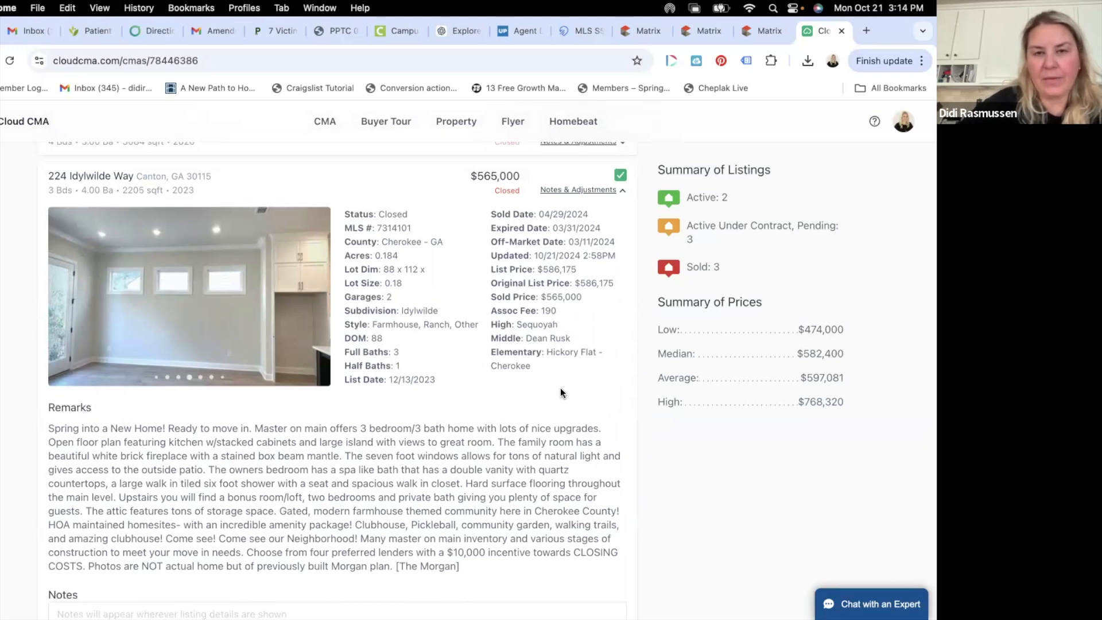
scroll(560, 393, down, 5)
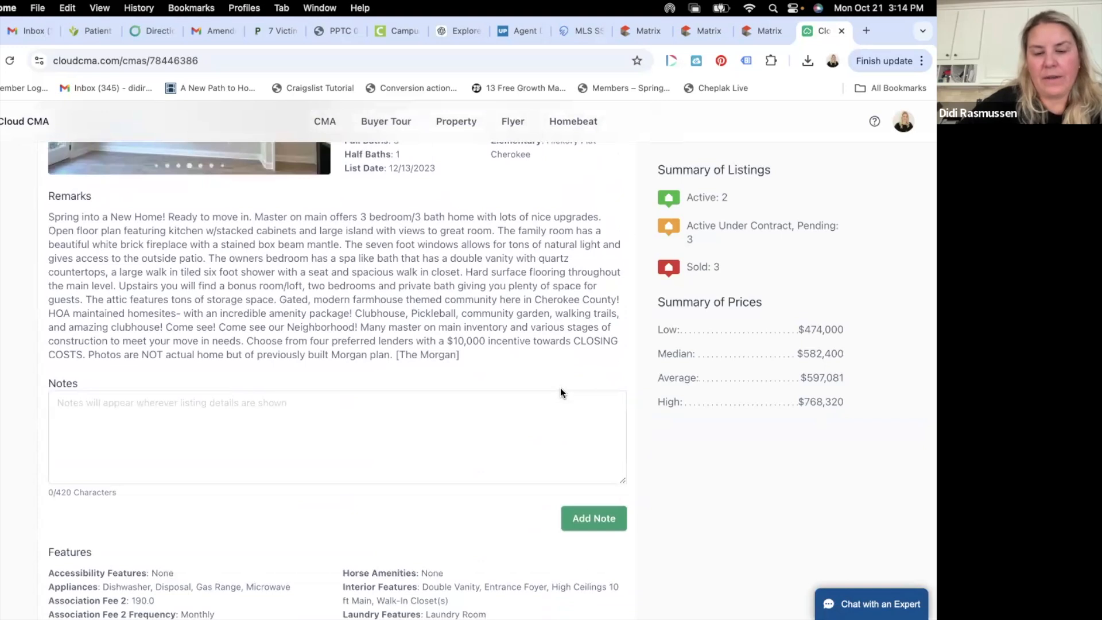
scroll(560, 387, down, 10)
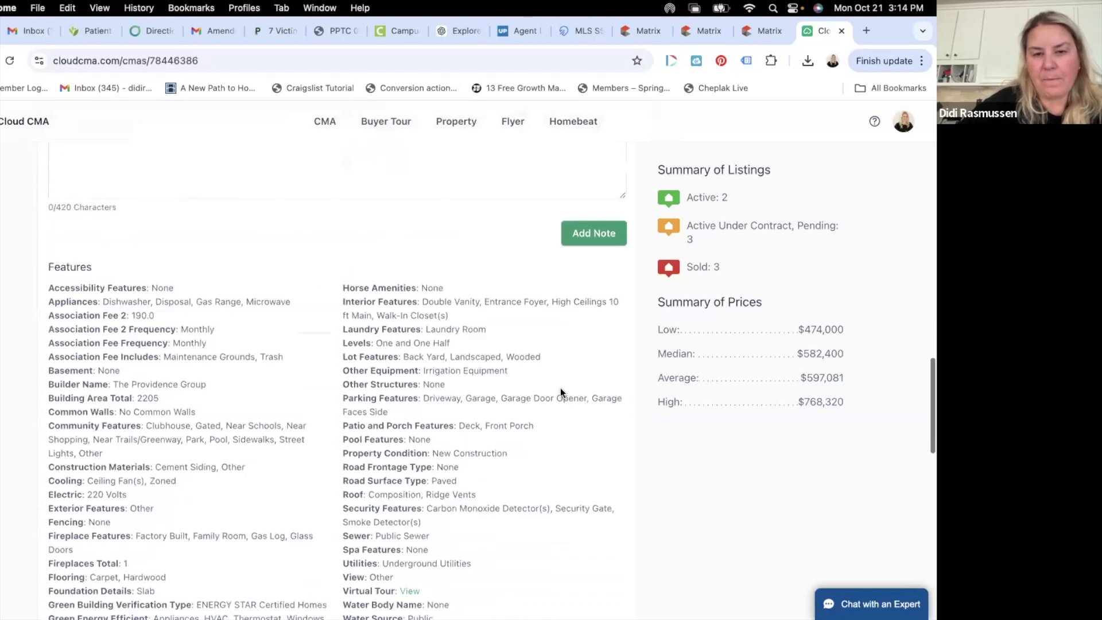
text(-)
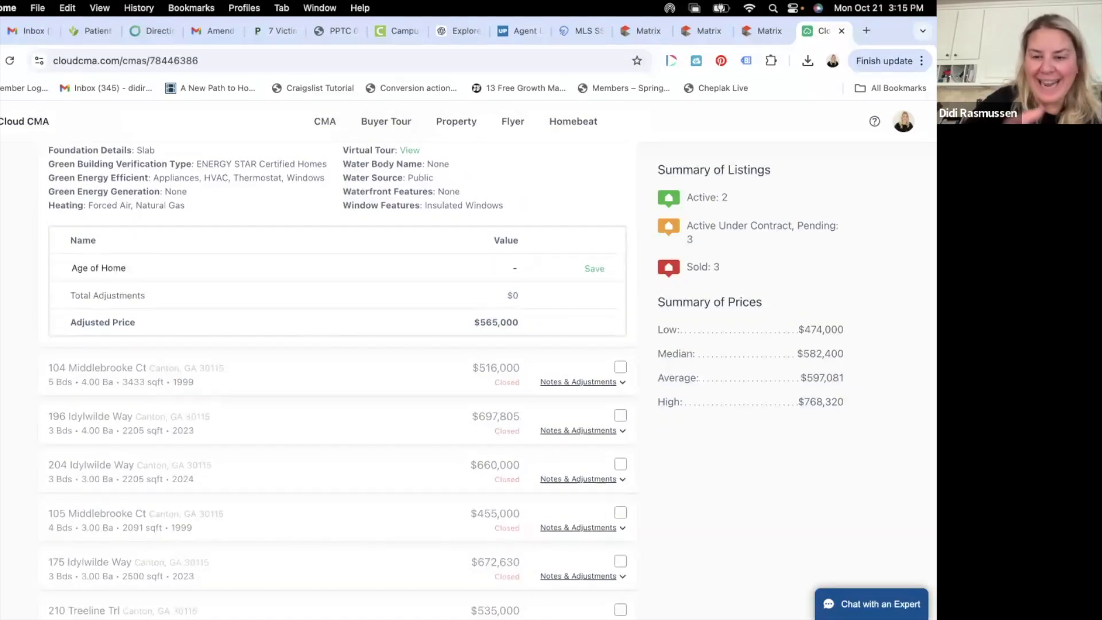
text($5)
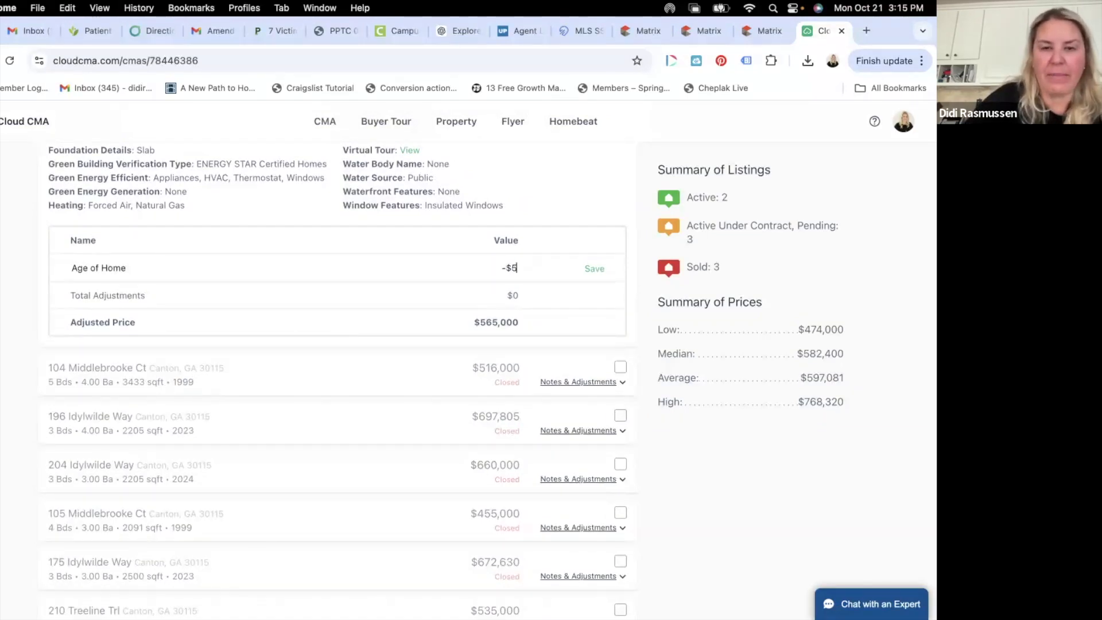
text(0,000)
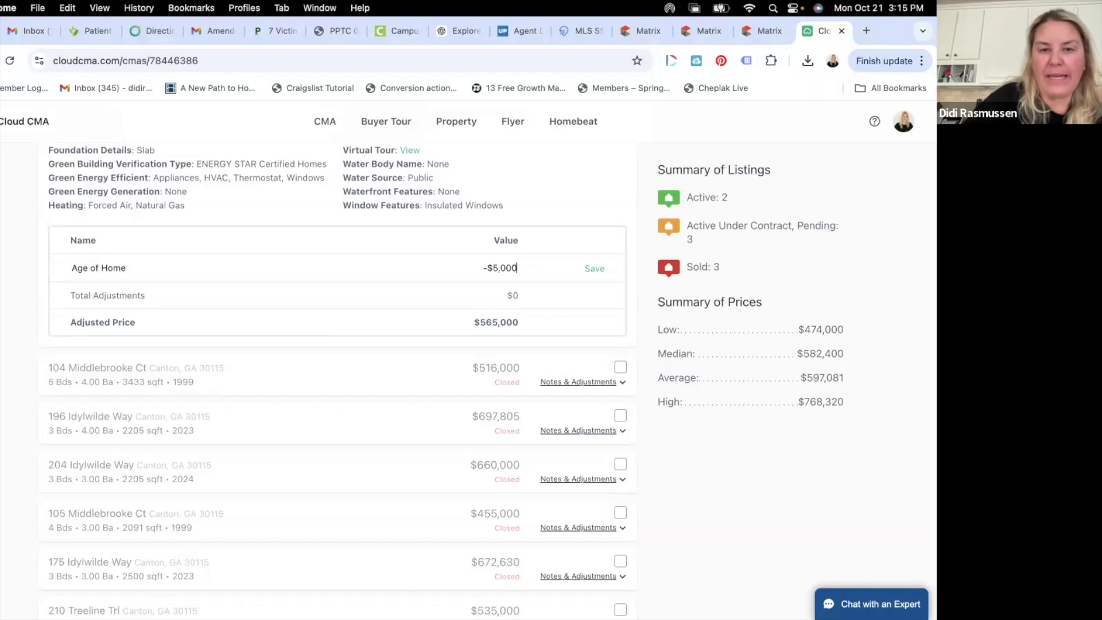
click(596, 268)
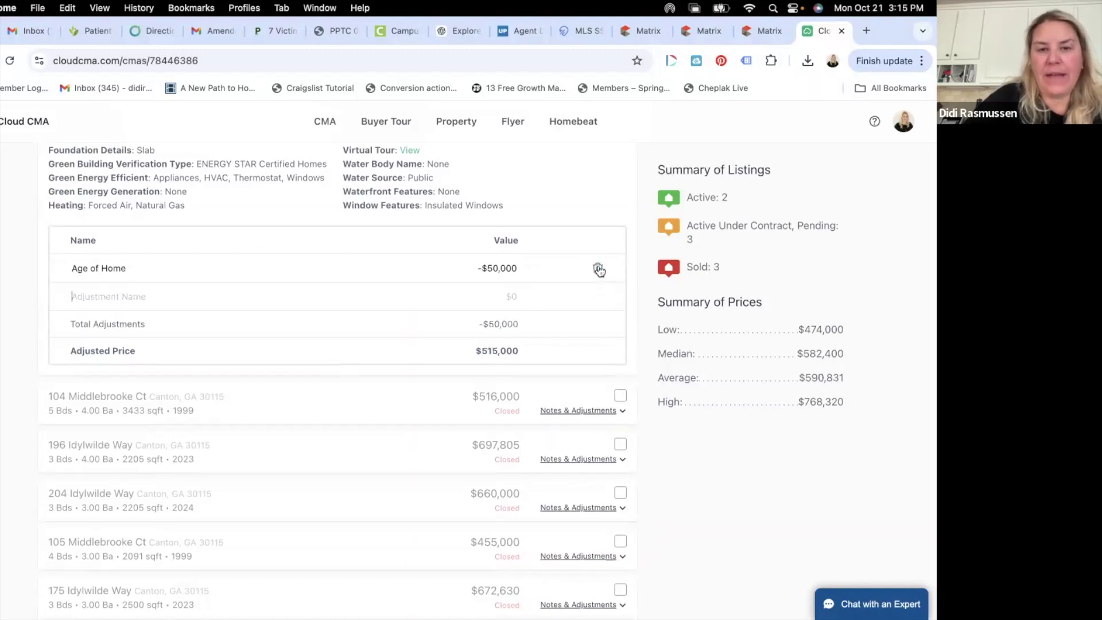
scroll(529, 376, up, 10)
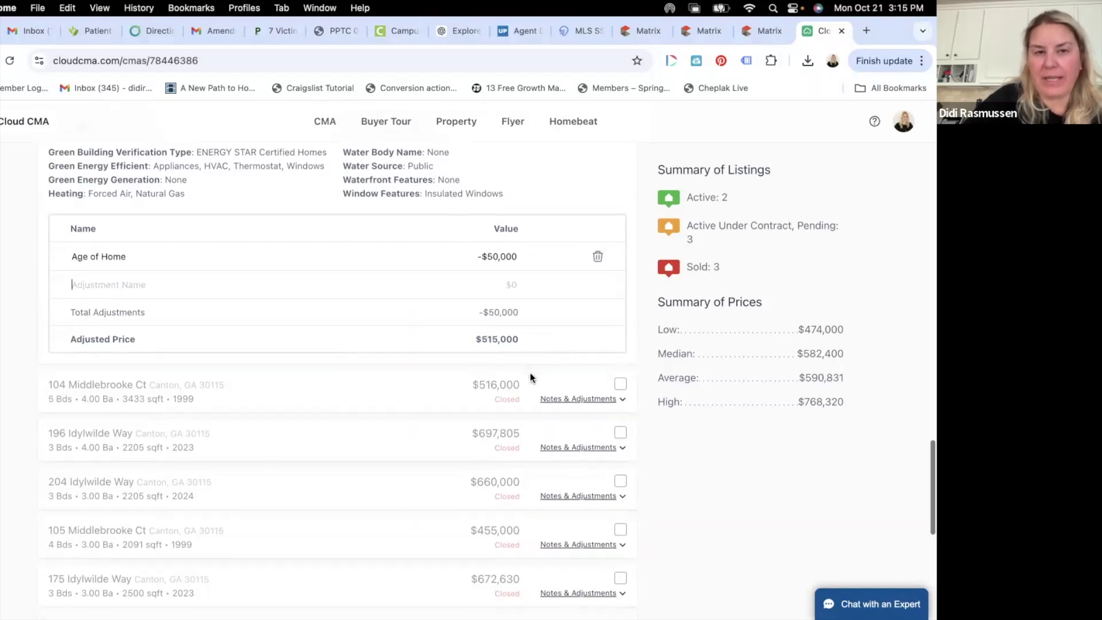
scroll(529, 373, up, 5)
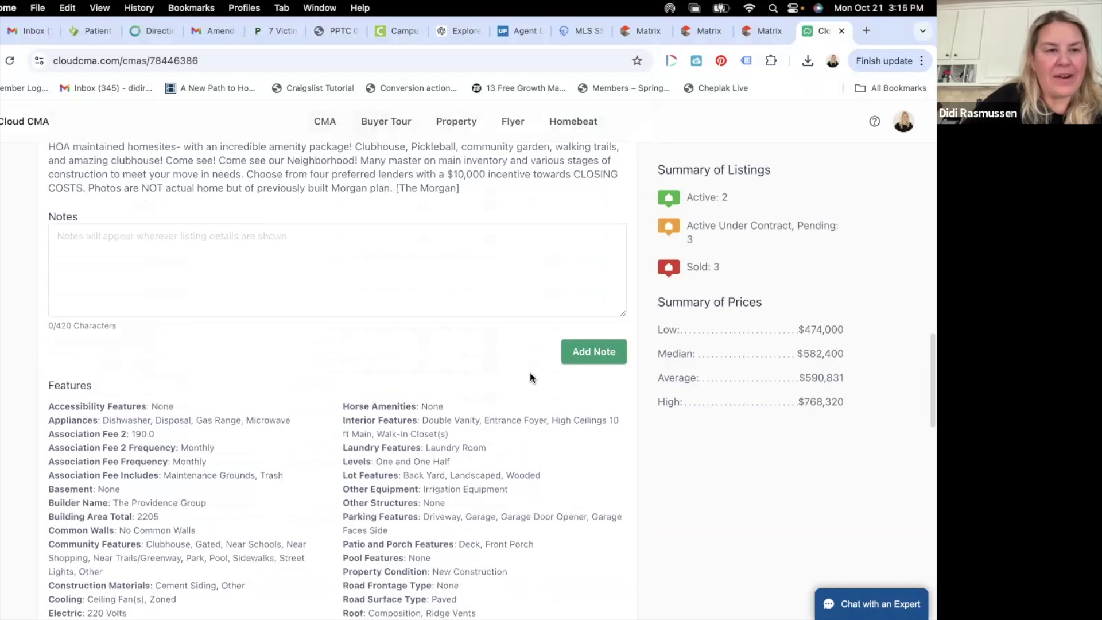
scroll(530, 371, down, 2)
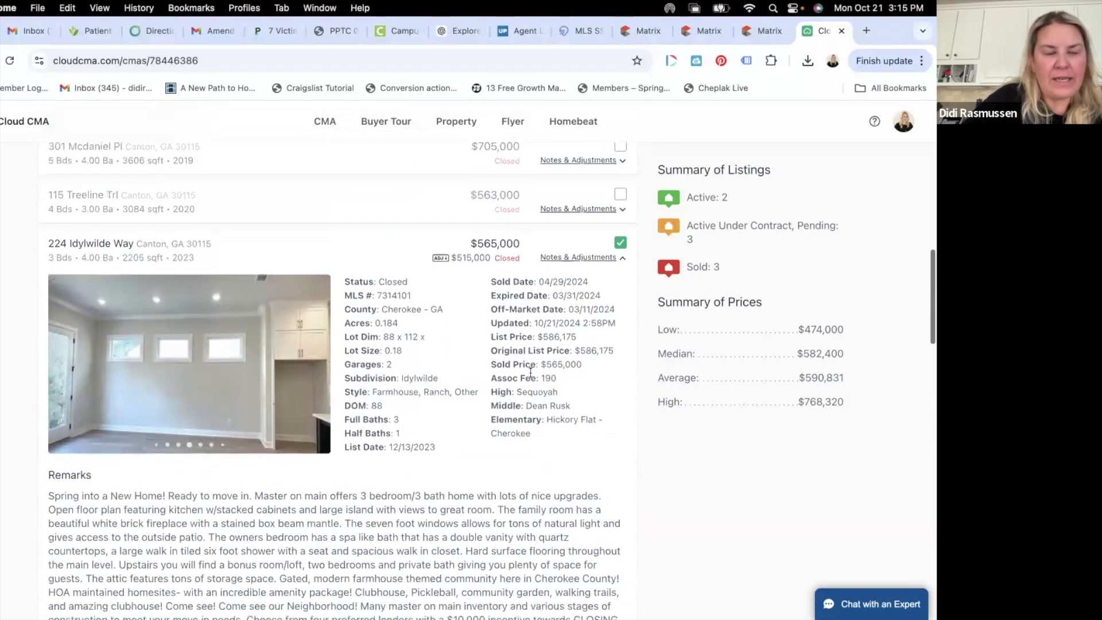
click(322, 339)
click(323, 339)
click(322, 340)
click(322, 339)
click(323, 340)
click(323, 340)
click(322, 340)
click(322, 340)
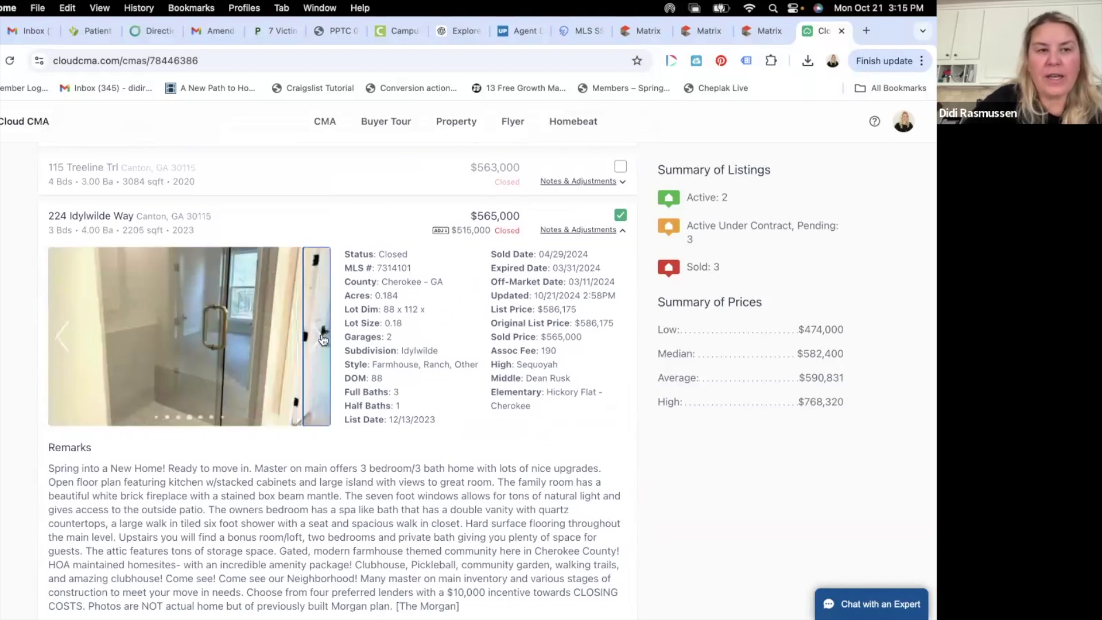
click(323, 340)
scroll(321, 336, down, 8)
scroll(321, 333, down, 7)
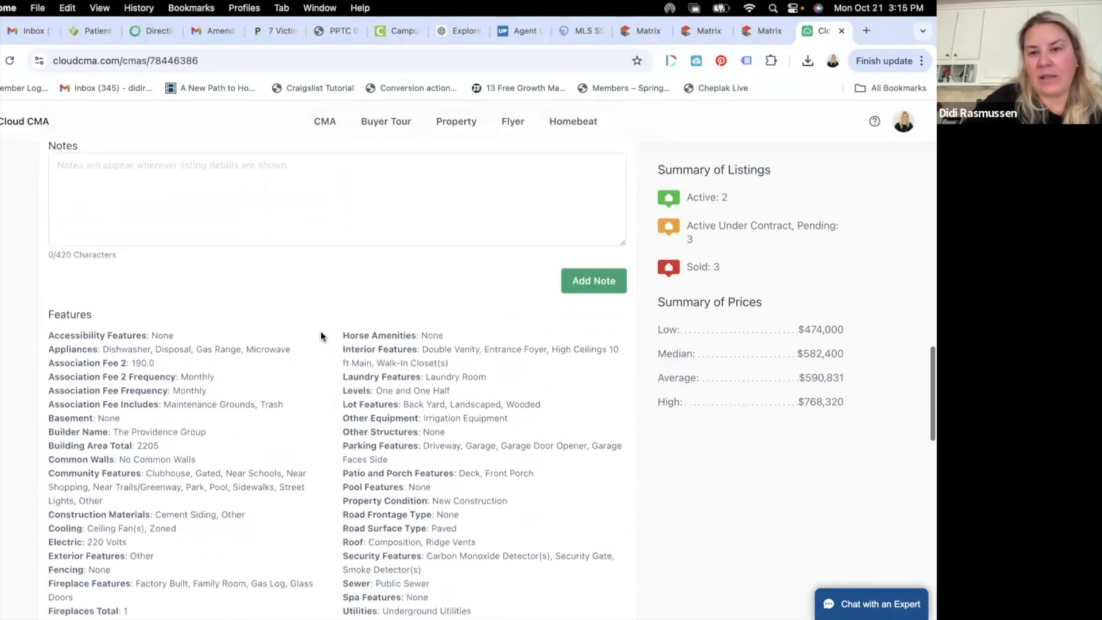
scroll(321, 332, up, 15)
scroll(320, 332, up, 2)
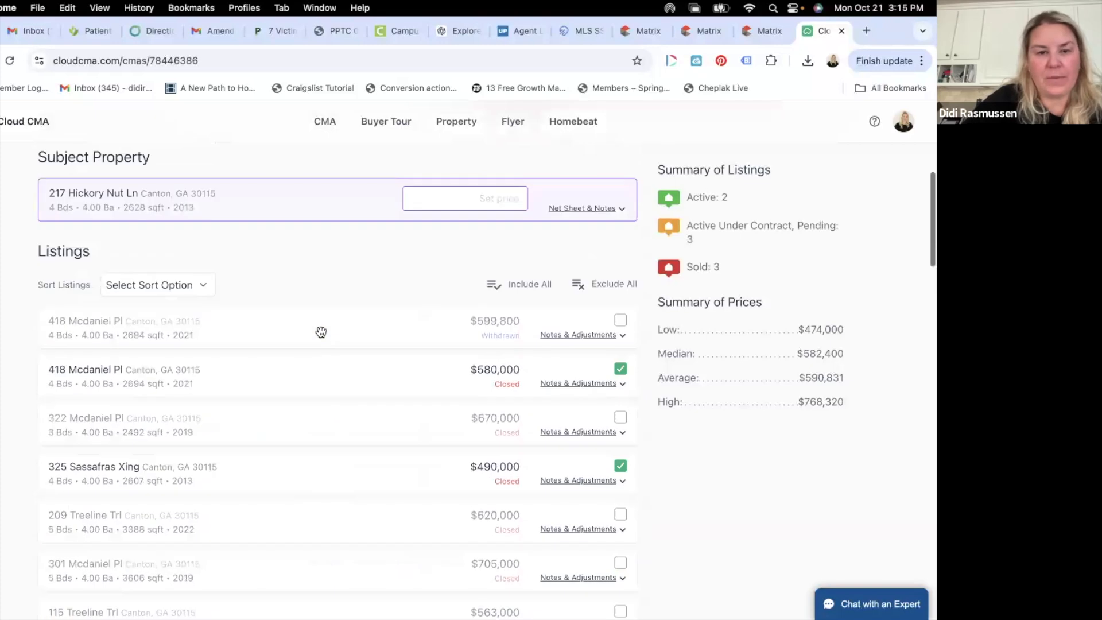
scroll(320, 332, down, 3)
scroll(321, 334, up, 10)
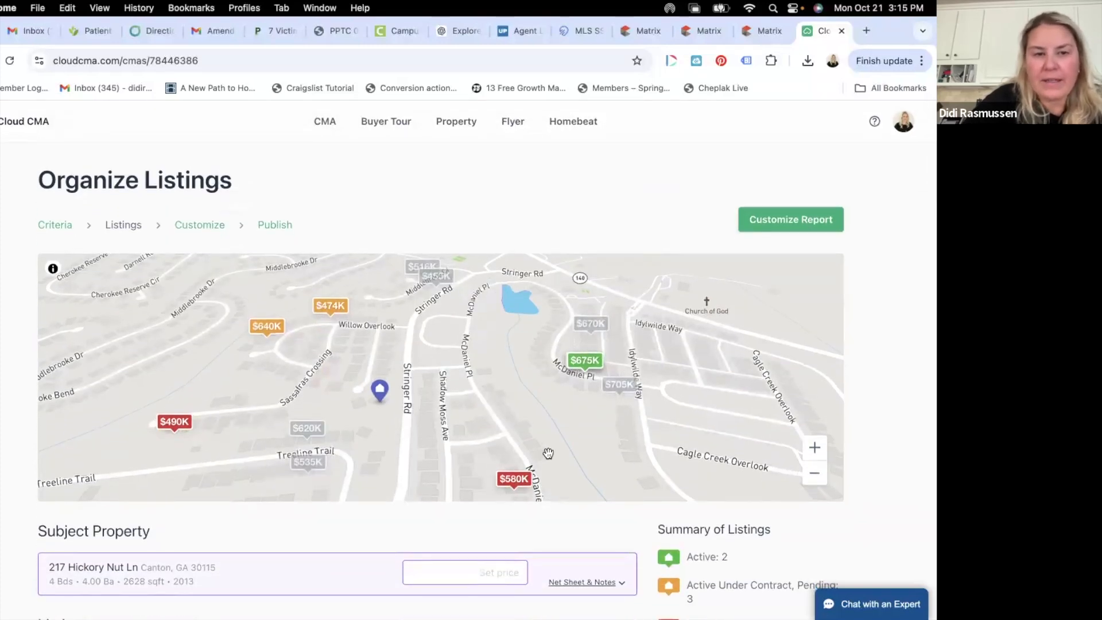
click(814, 472)
drag(415, 460, 415, 427)
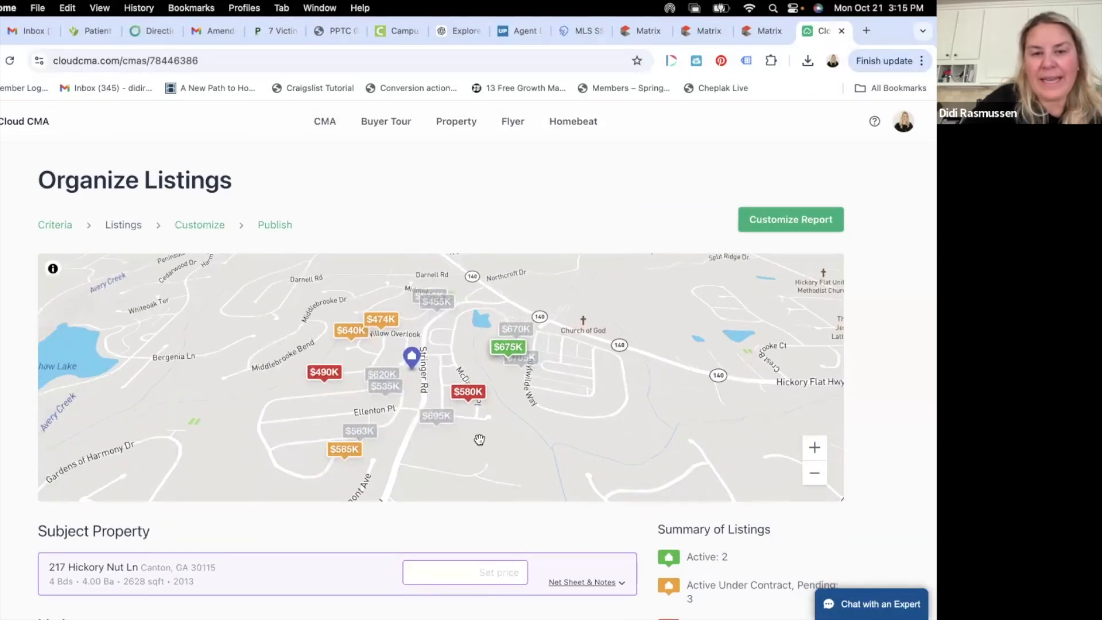
scroll(479, 439, down, 1)
scroll(479, 440, down, 5)
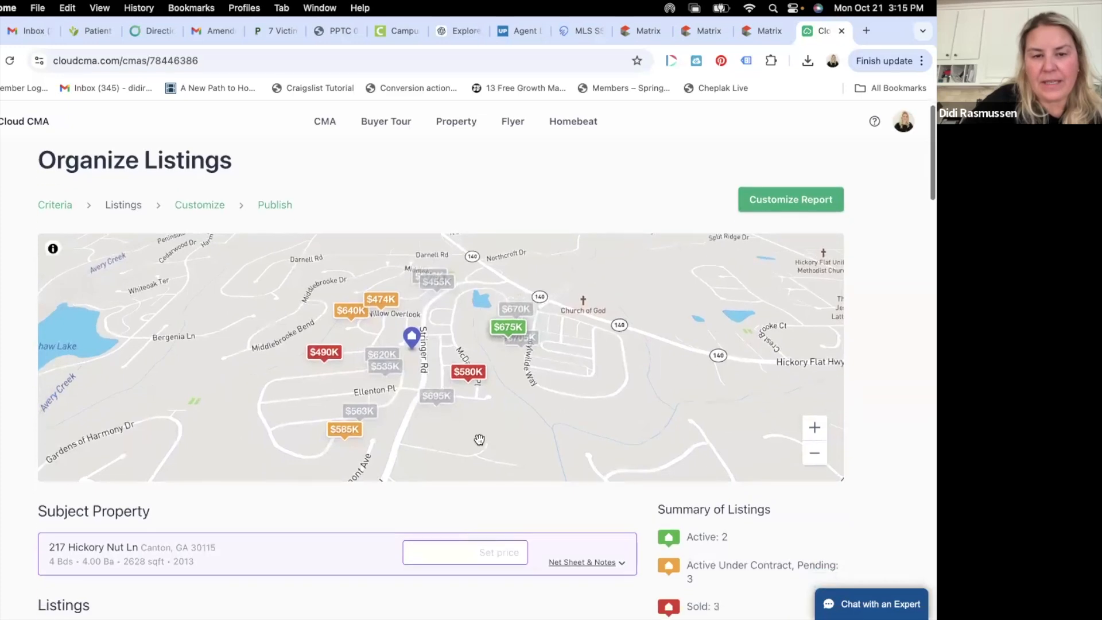
scroll(478, 438, down, 8)
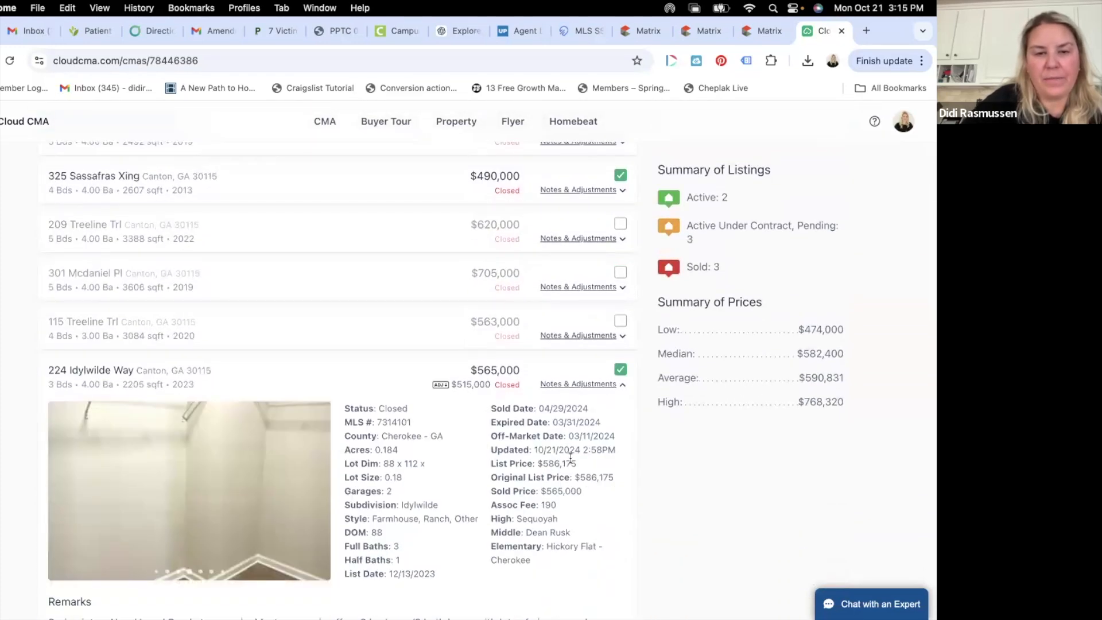
scroll(570, 462, down, 15)
scroll(571, 463, down, 3)
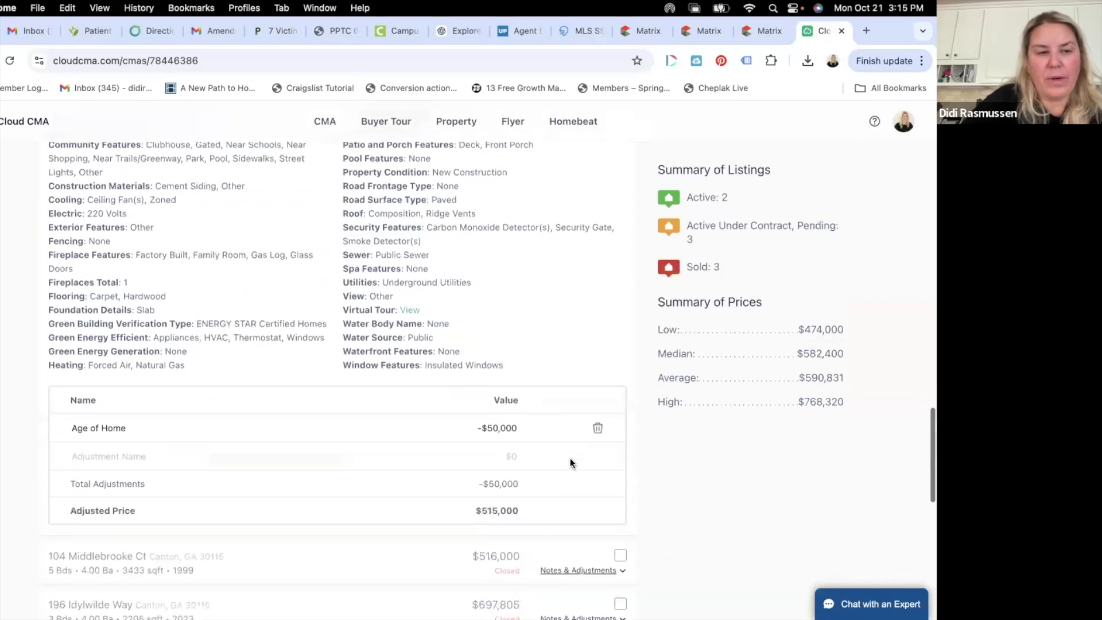
click(129, 461)
text(Location)
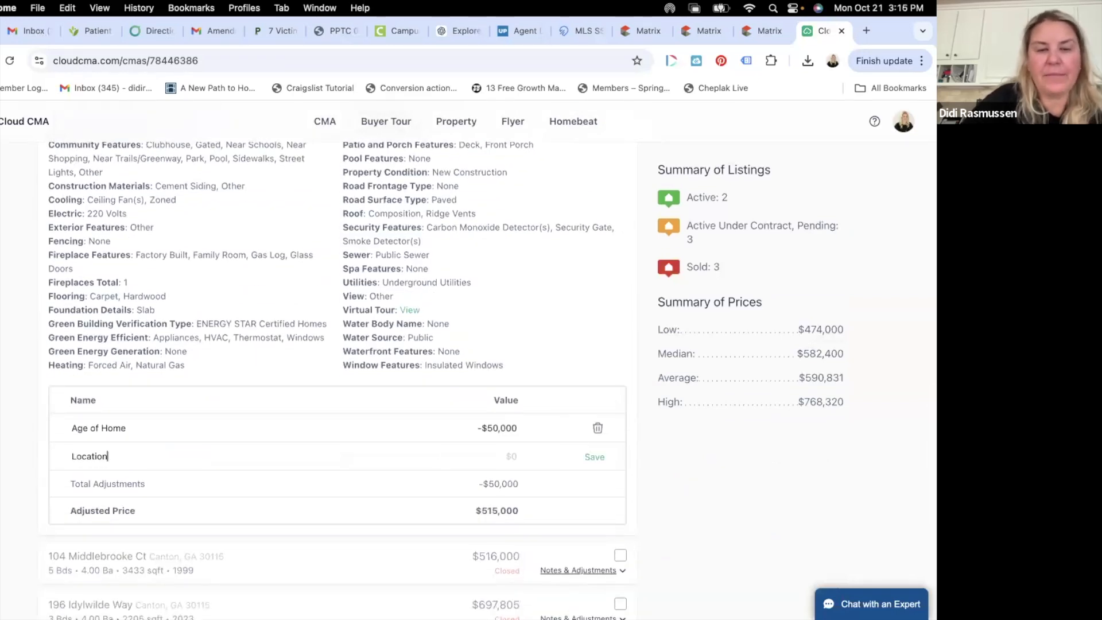
click(514, 456)
text(-20)
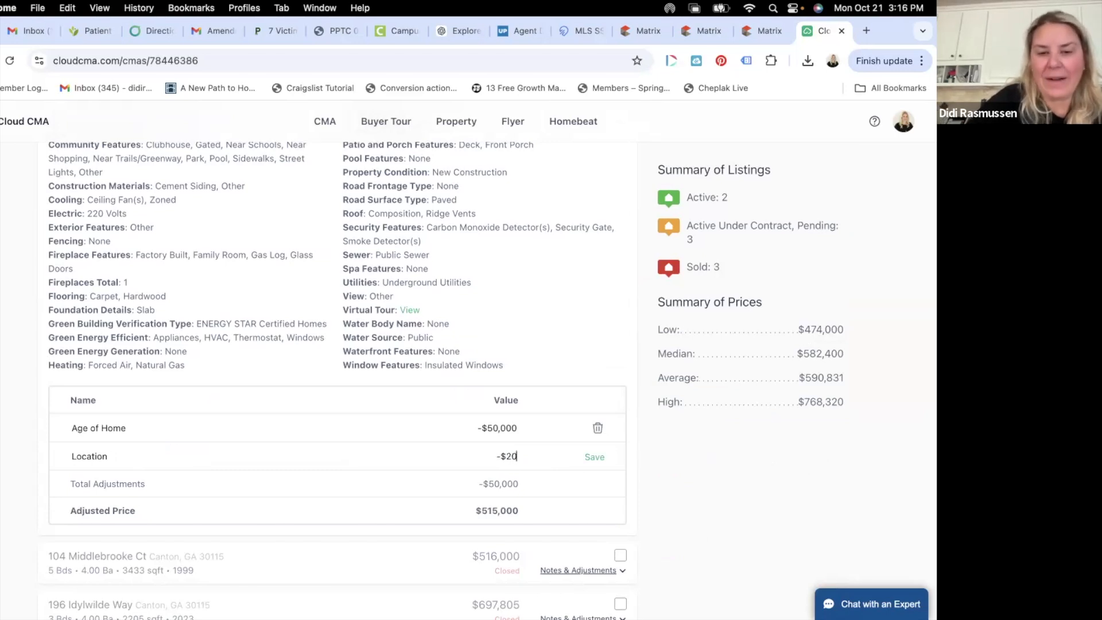
key(BackSpace)
text(5)
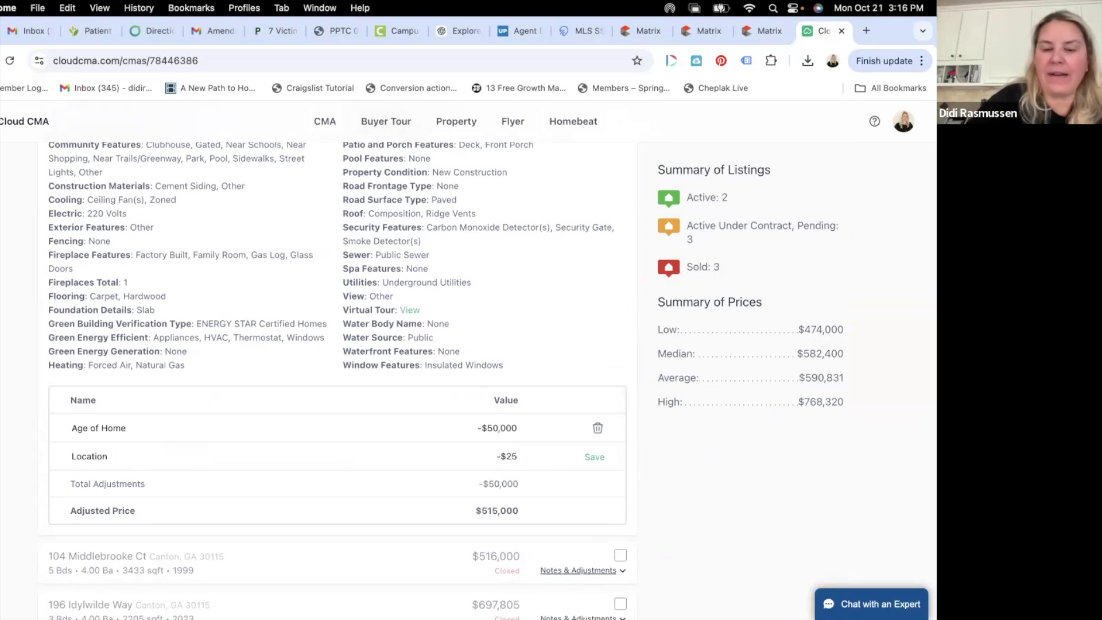
key(BackSpace)
text(0,000)
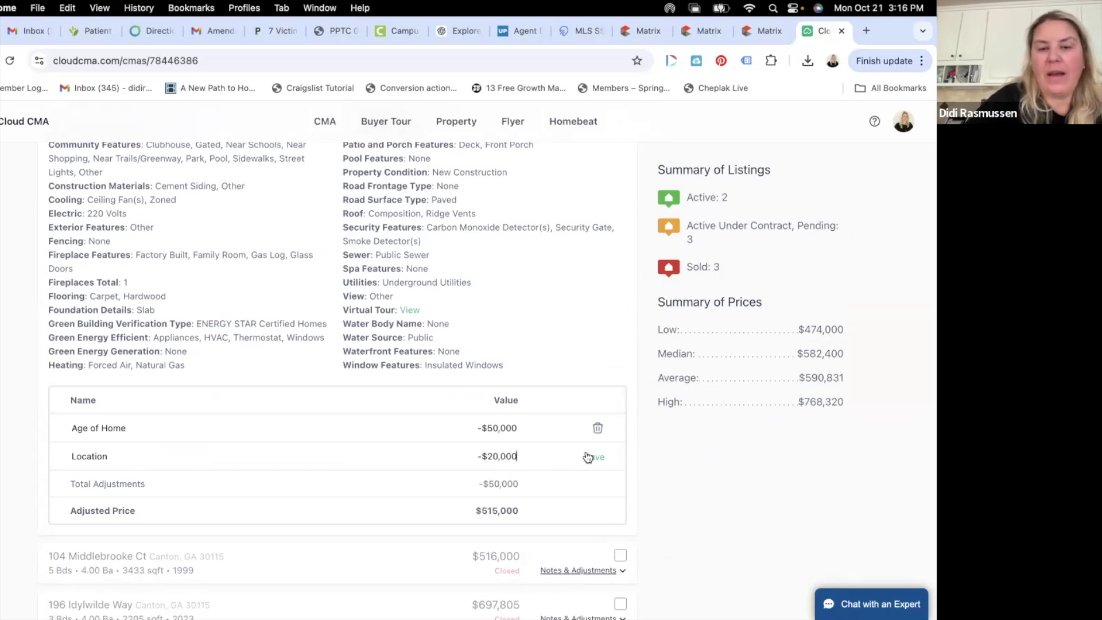
click(586, 456)
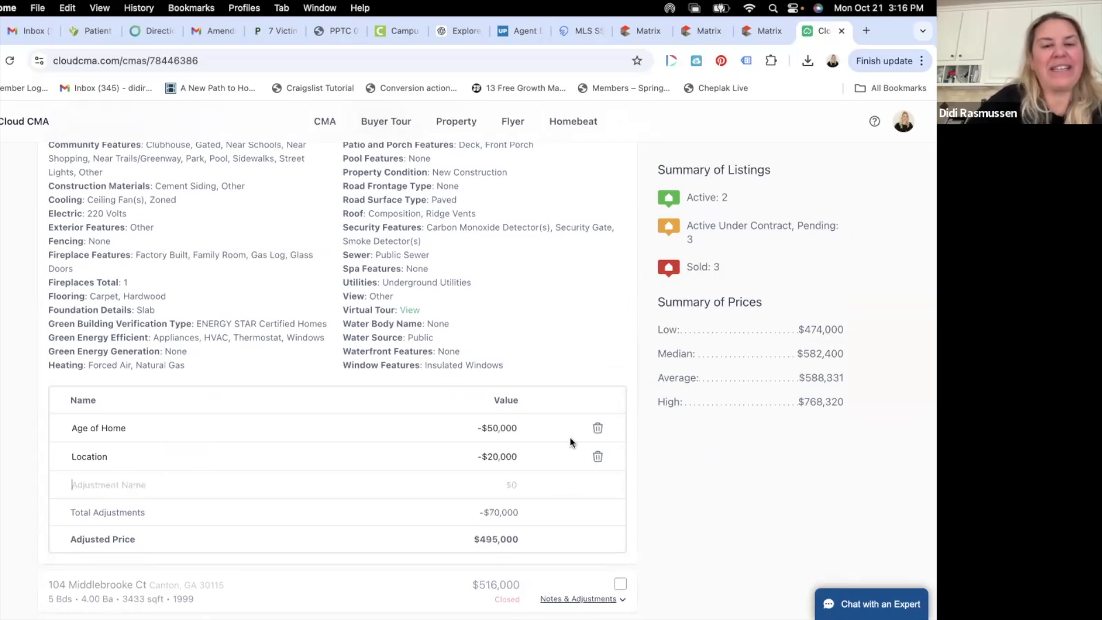
scroll(569, 438, down, 1)
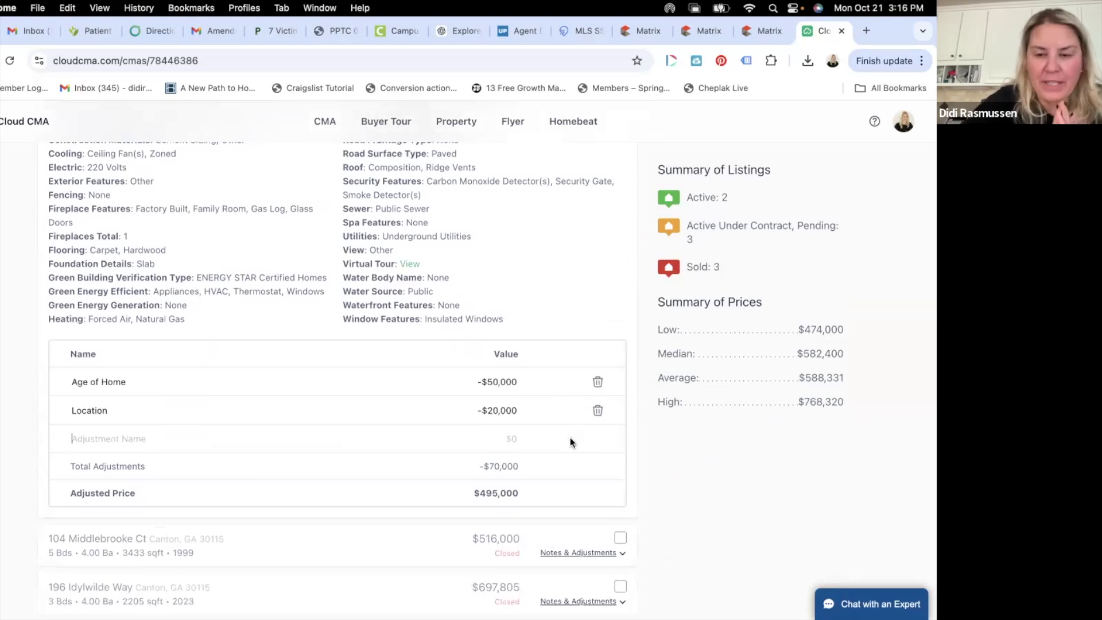
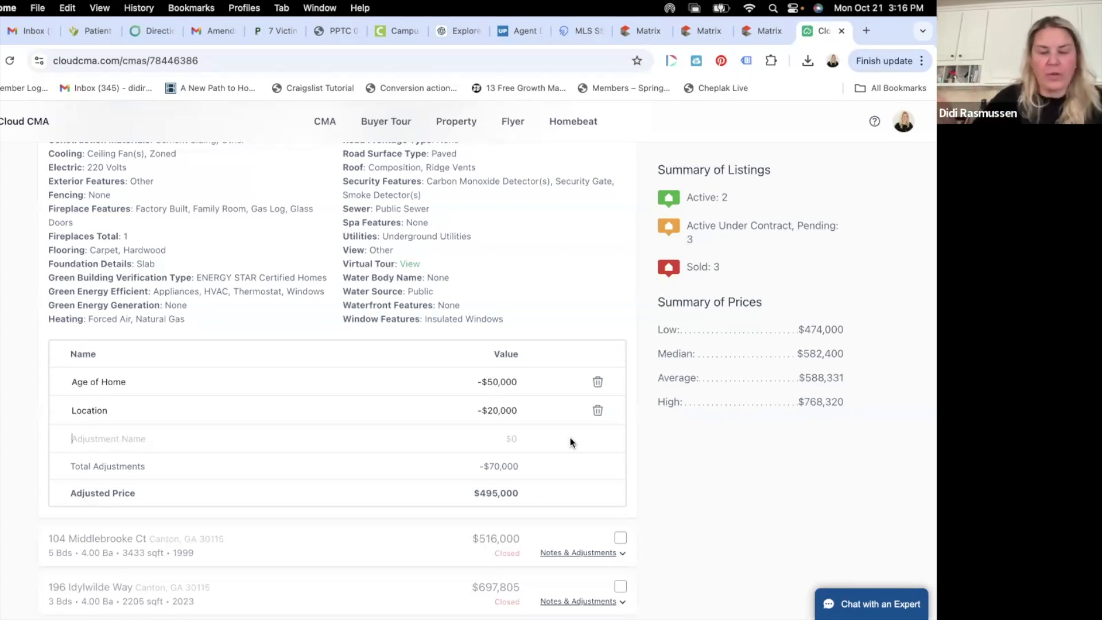
scroll(485, 290, down, 5)
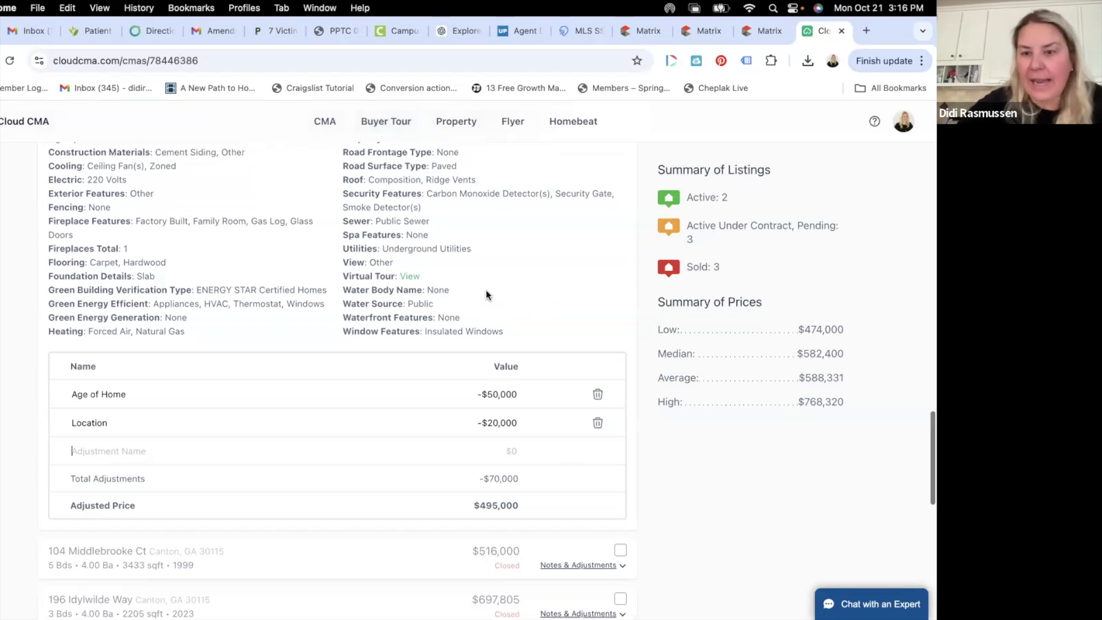
scroll(486, 291, down, 4)
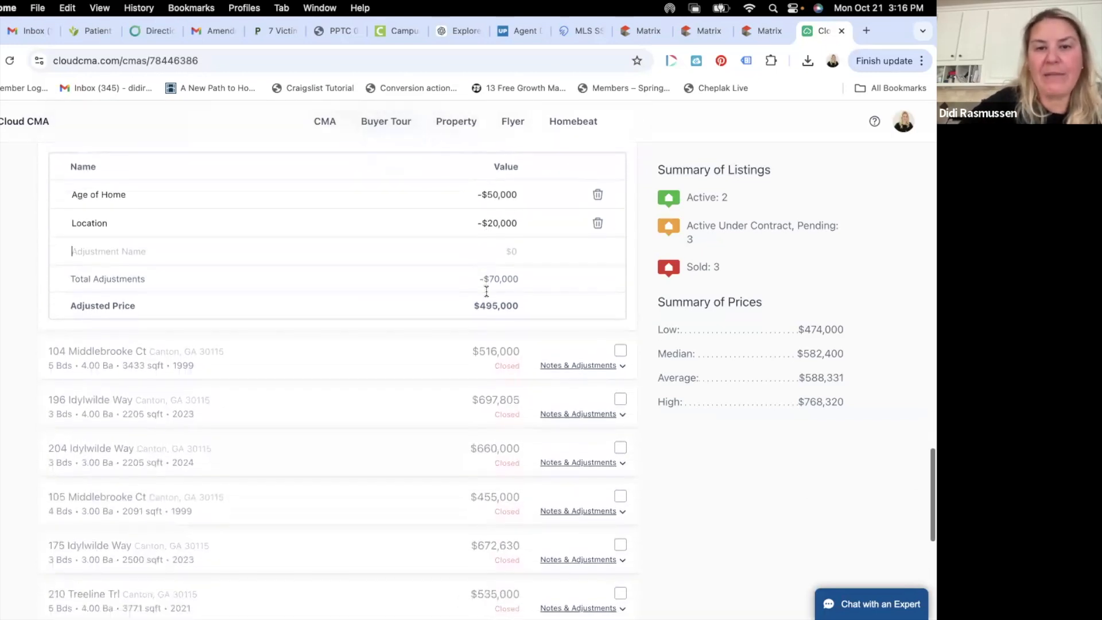
scroll(486, 291, up, 4)
scroll(486, 290, up, 20)
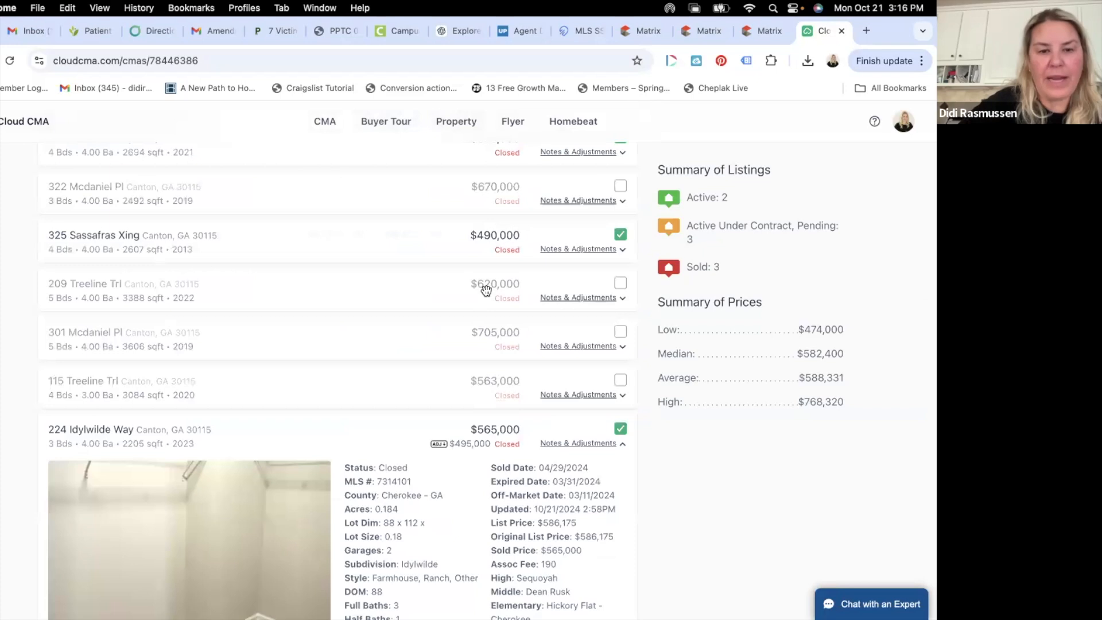
scroll(485, 289, down, 7)
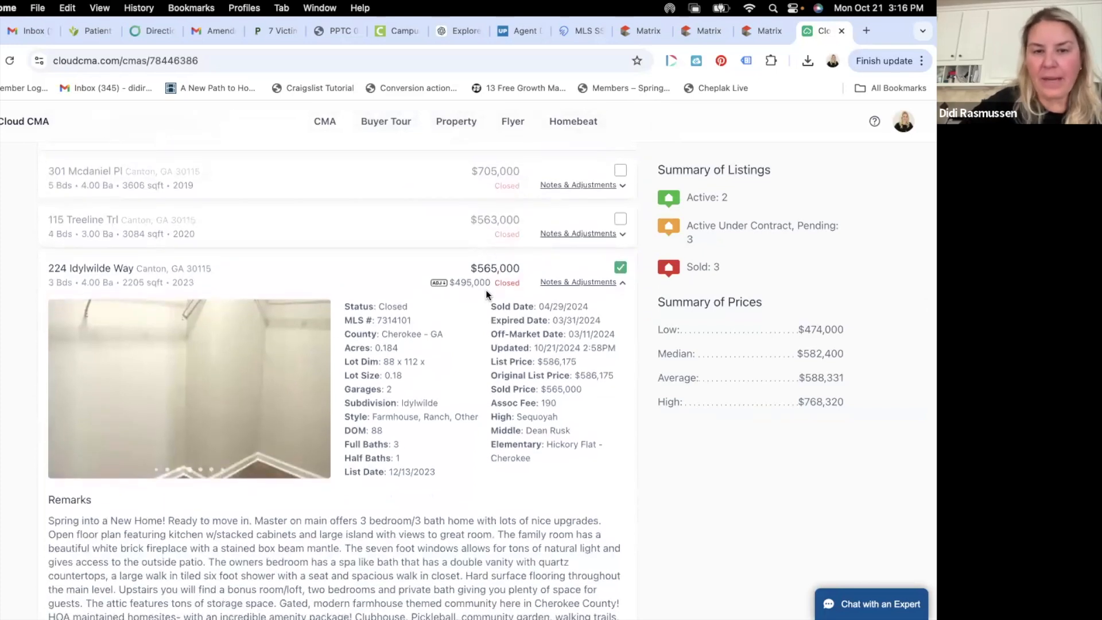
scroll(485, 290, down, 1)
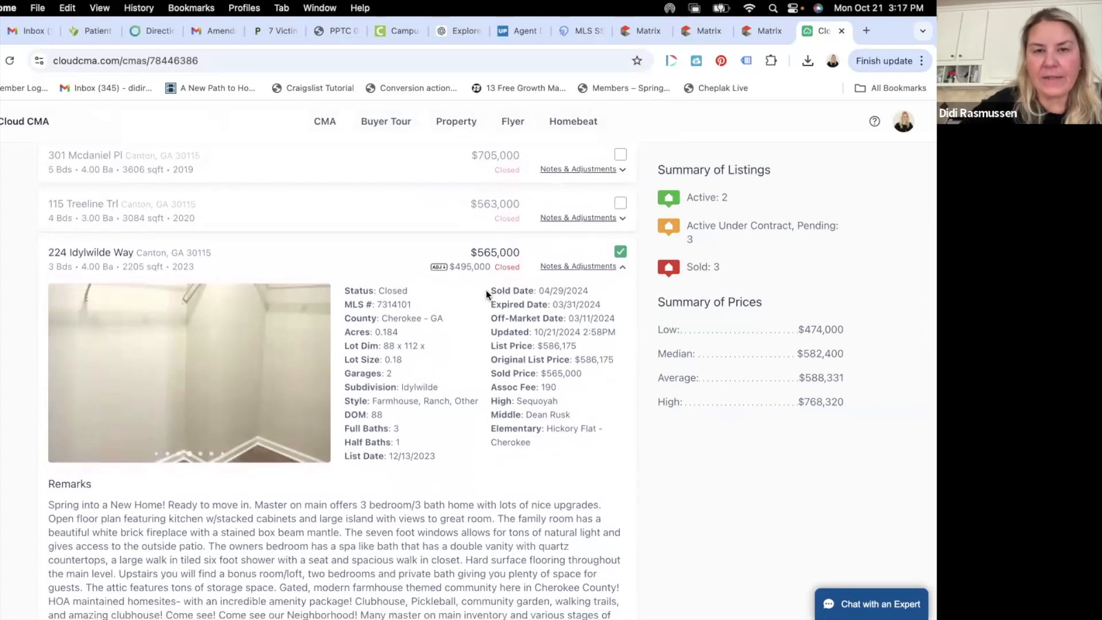
scroll(486, 290, down, 1)
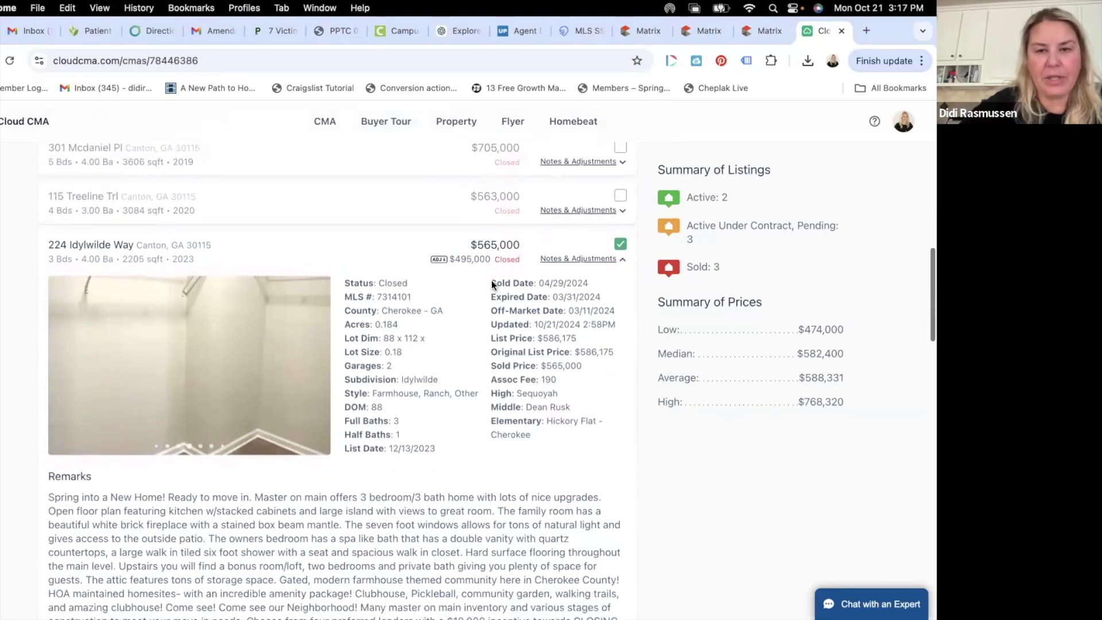
click(579, 261)
scroll(580, 345, down, 5)
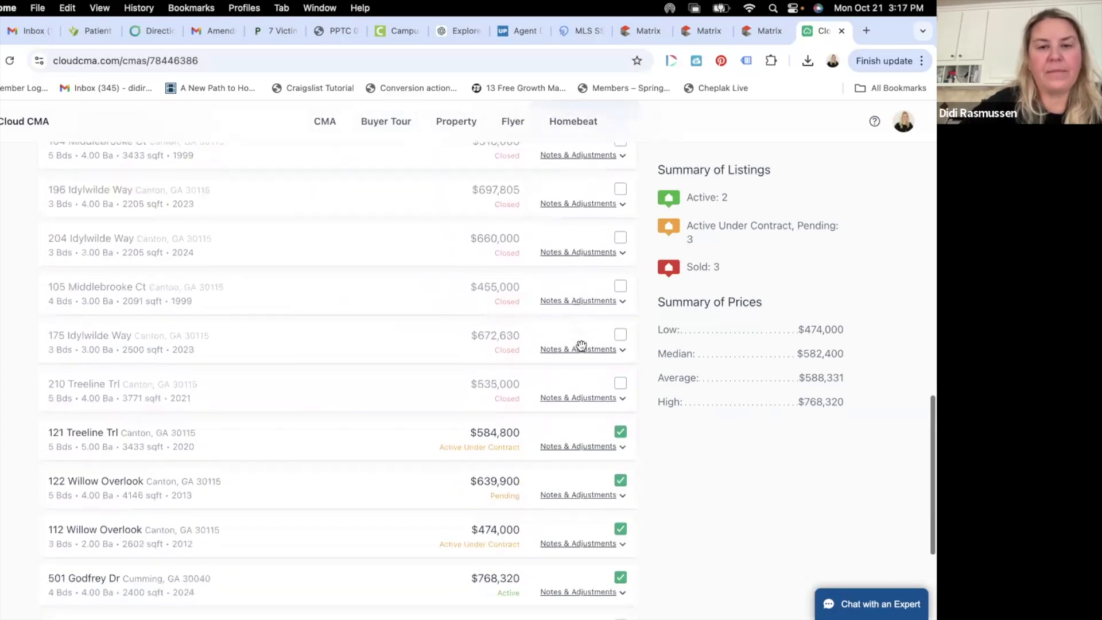
click(584, 431)
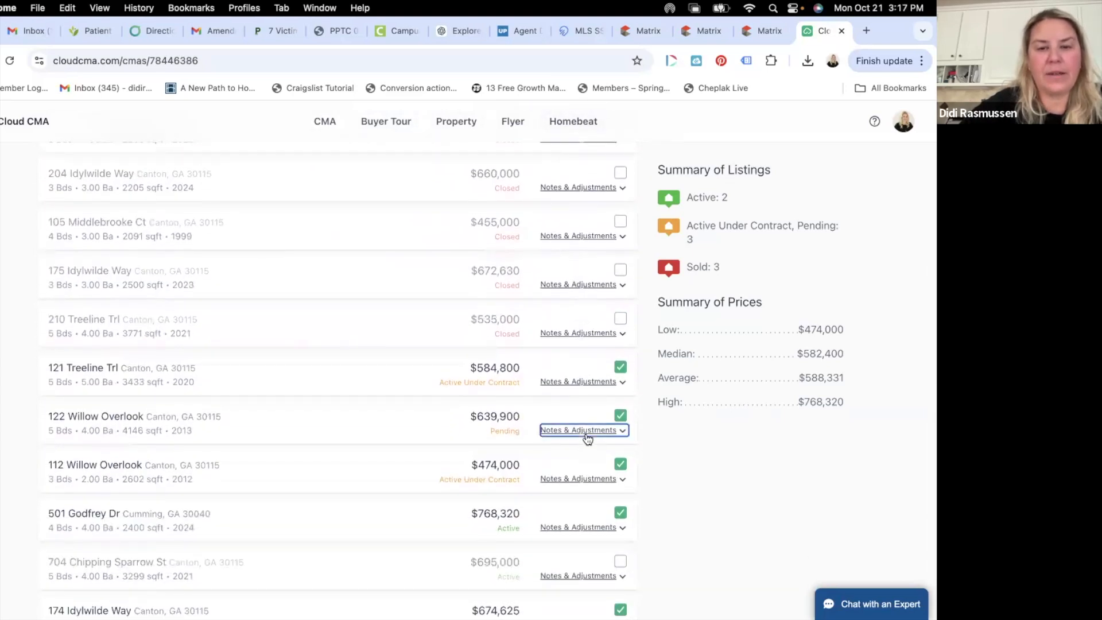
scroll(620, 224, up, 1)
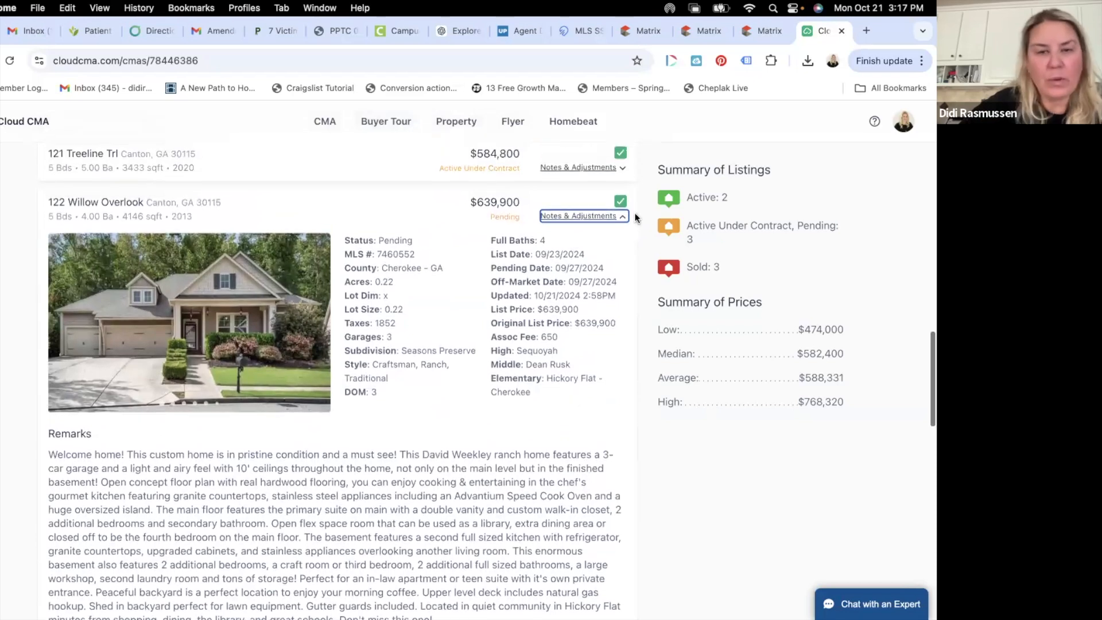
click(613, 221)
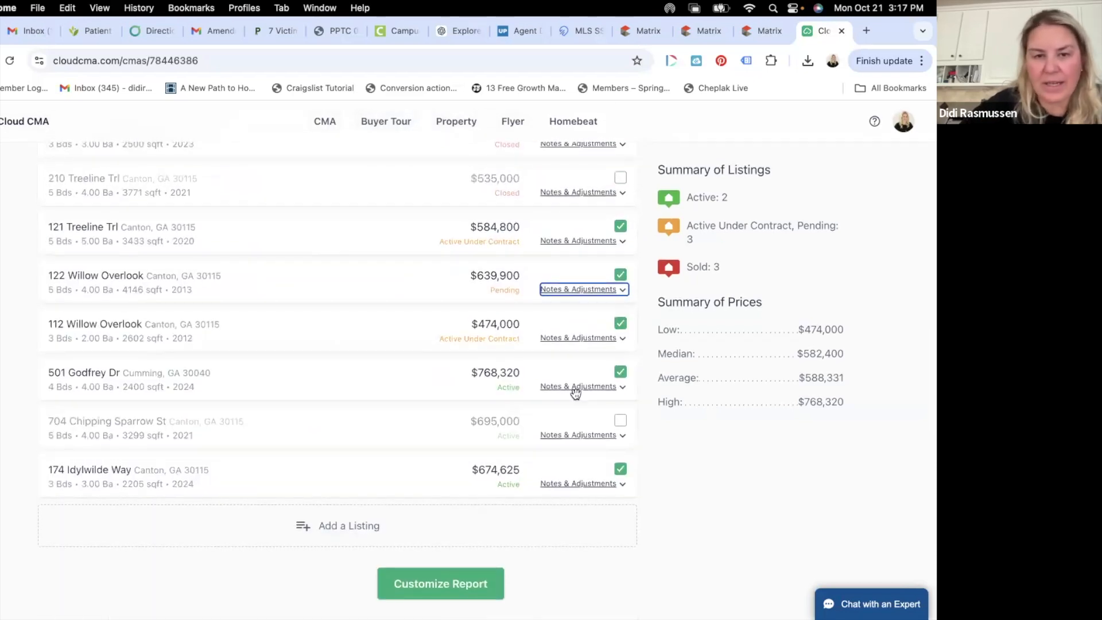
click(606, 289)
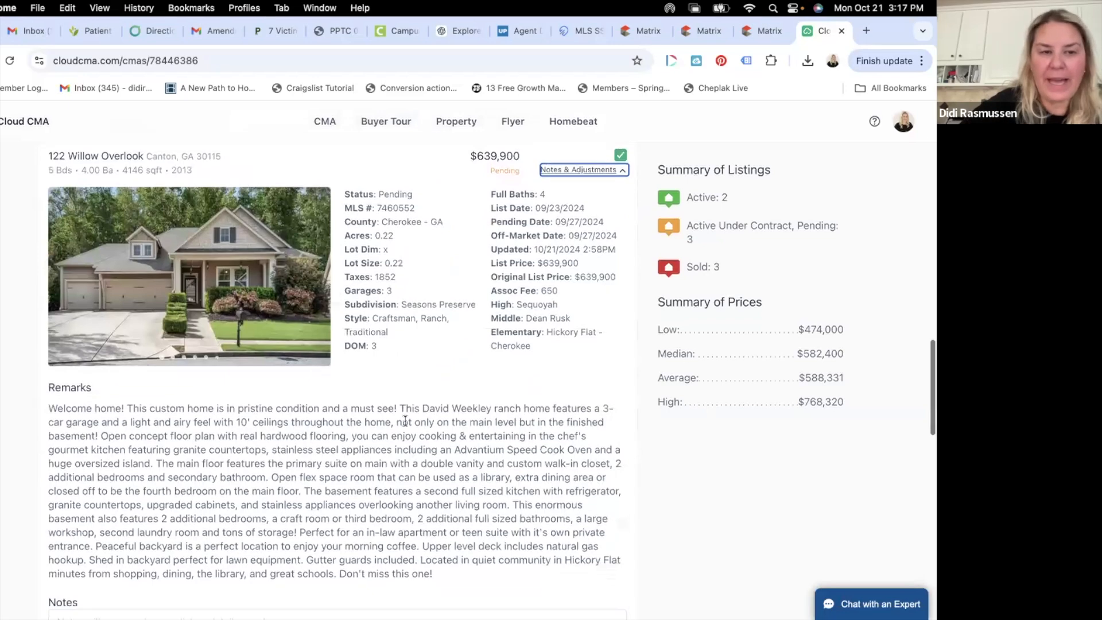
scroll(404, 420, down, 5)
scroll(405, 421, up, 8)
scroll(405, 420, down, 11)
scroll(405, 421, up, 20)
scroll(405, 425, down, 15)
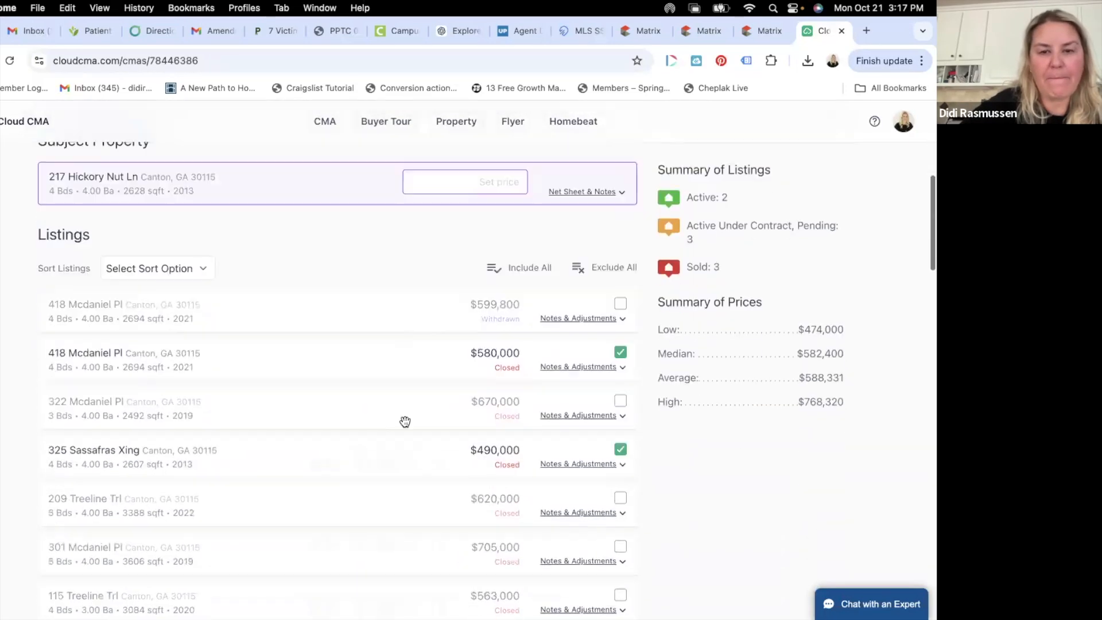
scroll(405, 421, down, 15)
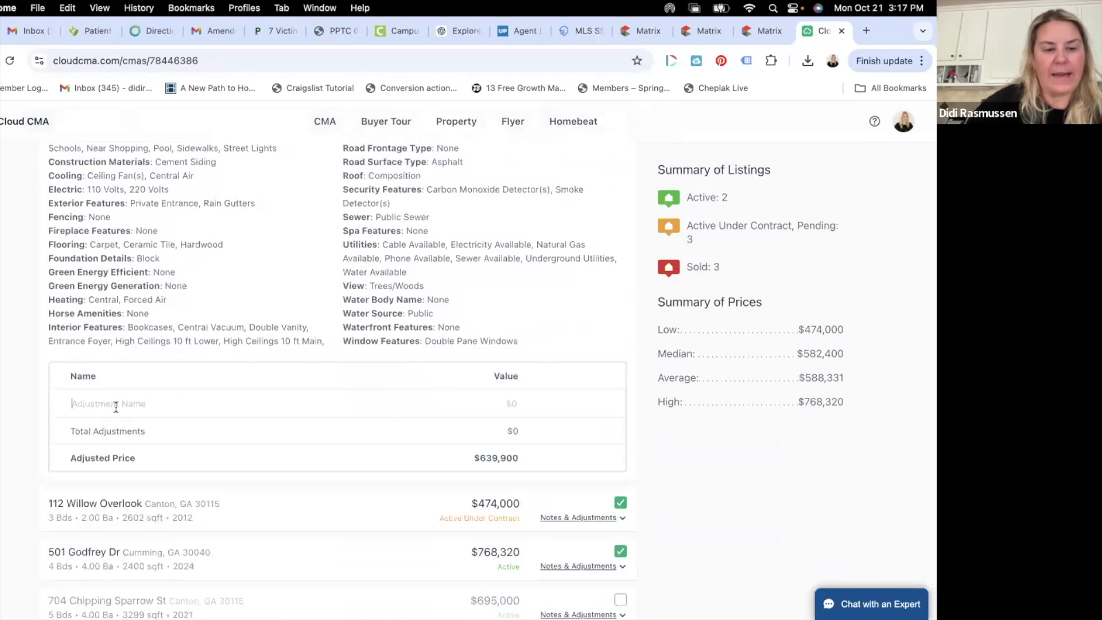
click(116, 406)
text(Basement)
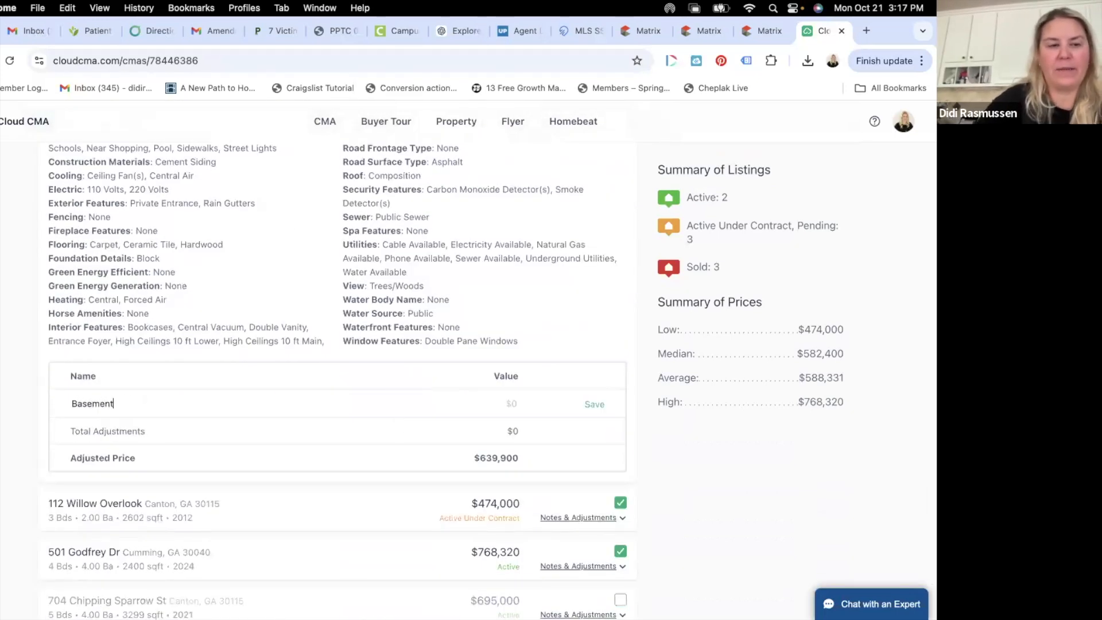
click(73, 403)
text(Finished)
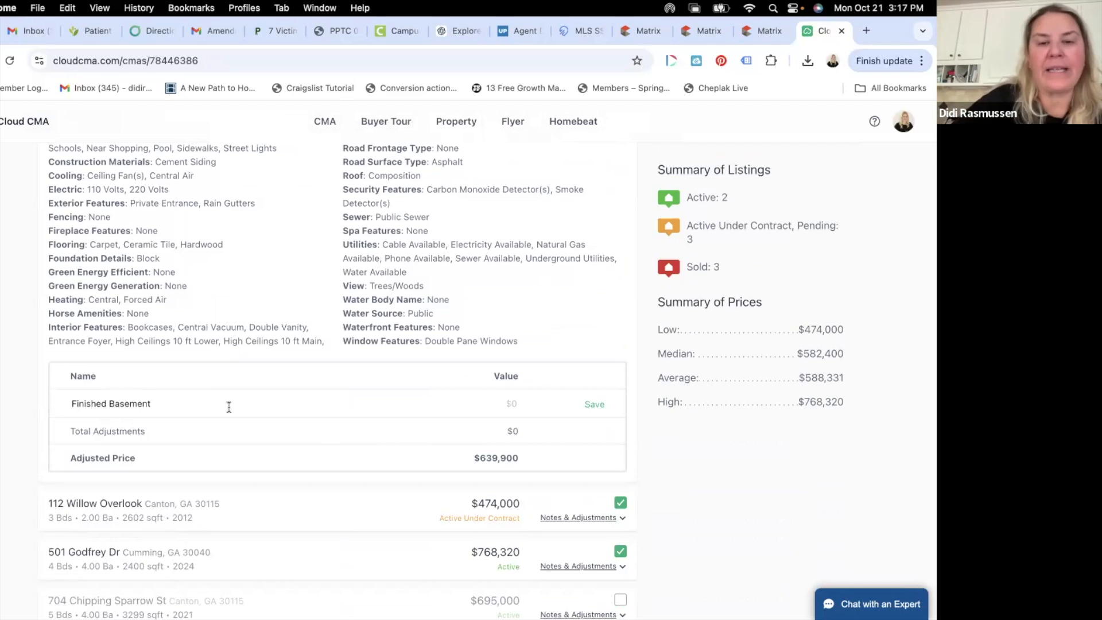
click(509, 406)
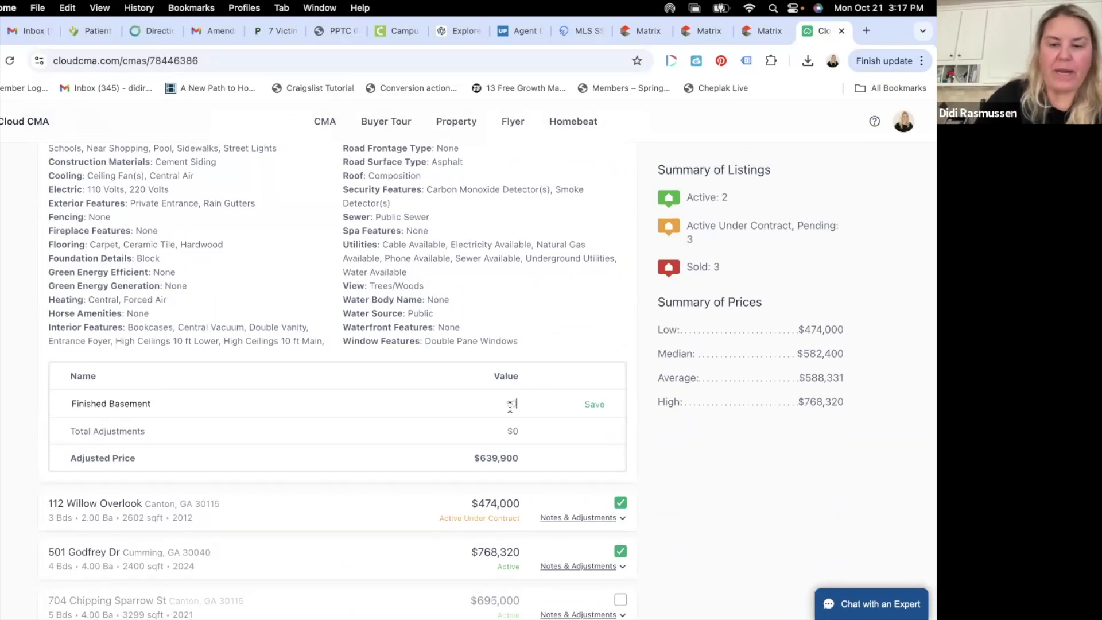
text(-$50,000)
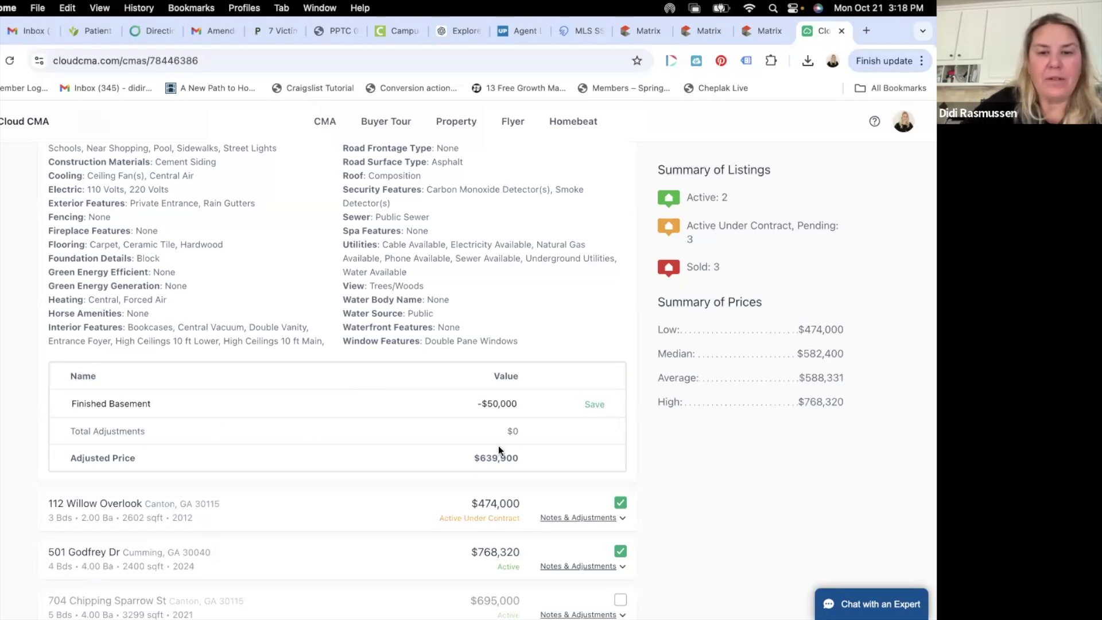
click(595, 404)
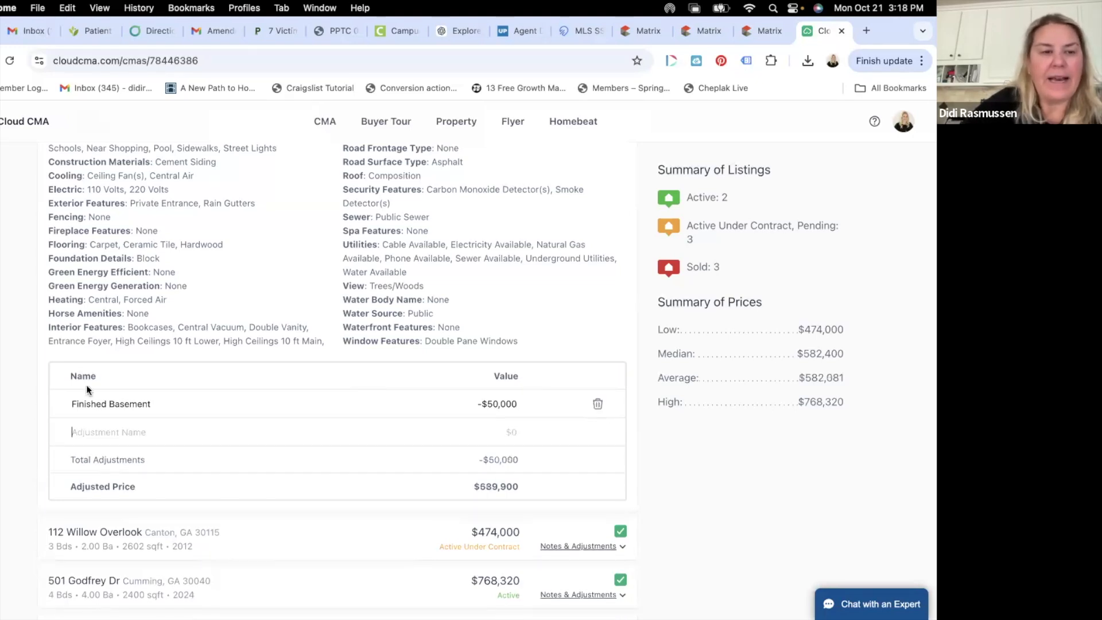
click(92, 435)
text(3-car)
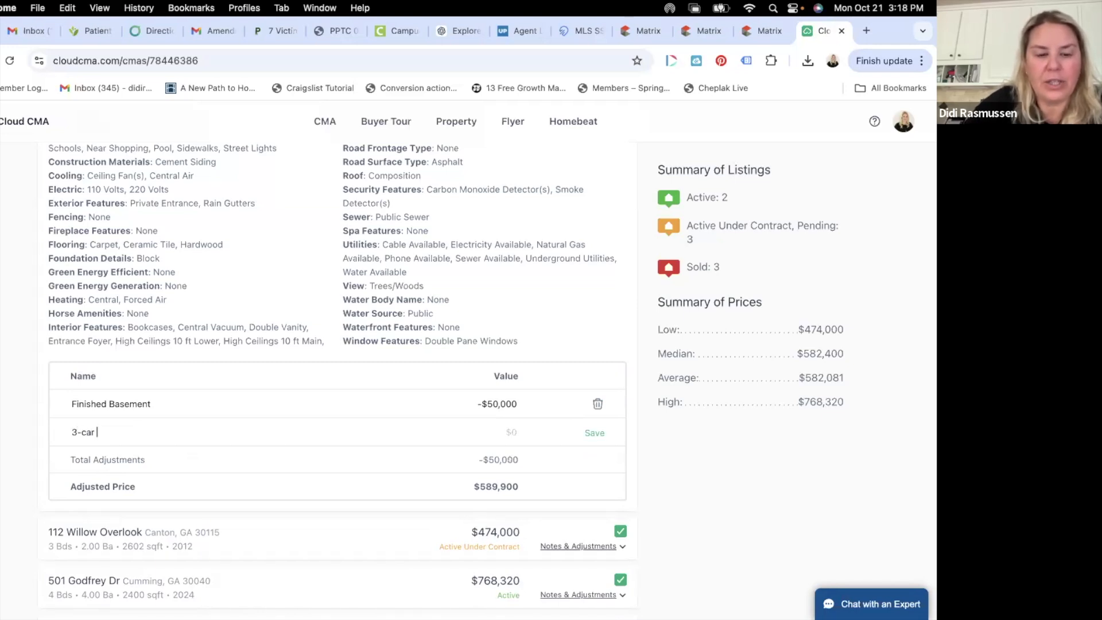
text( garga)
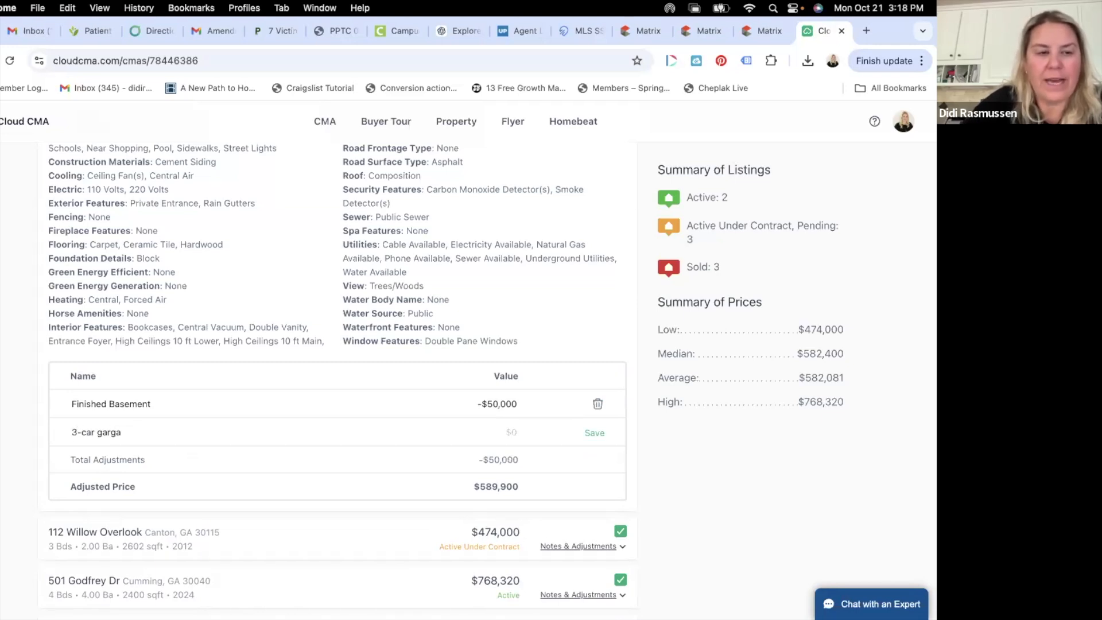
text(ge)
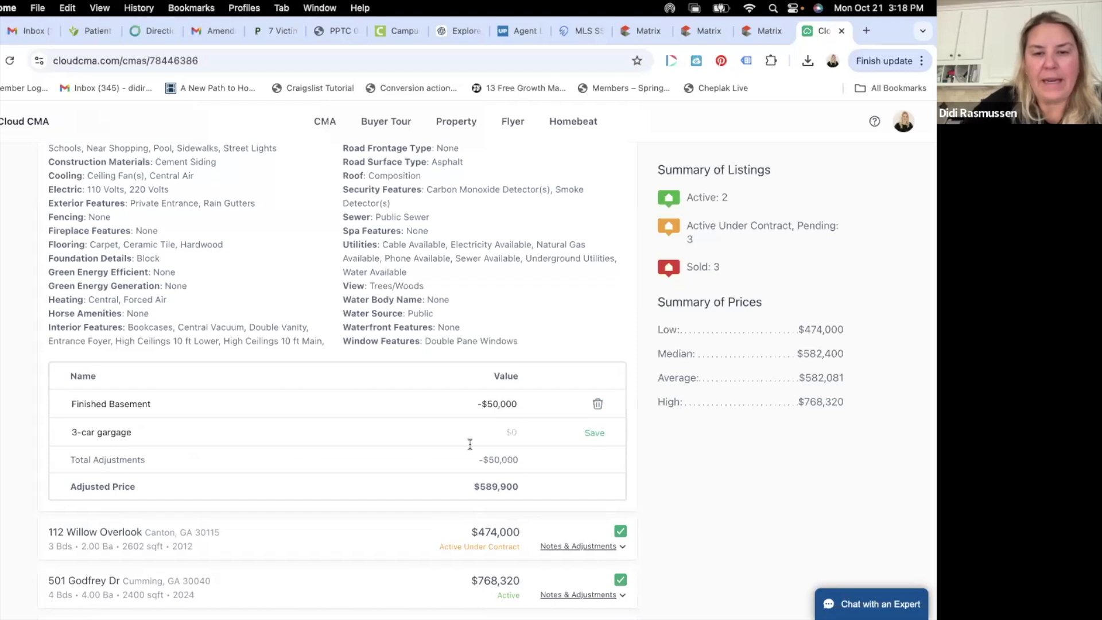
click(504, 432)
text(-)
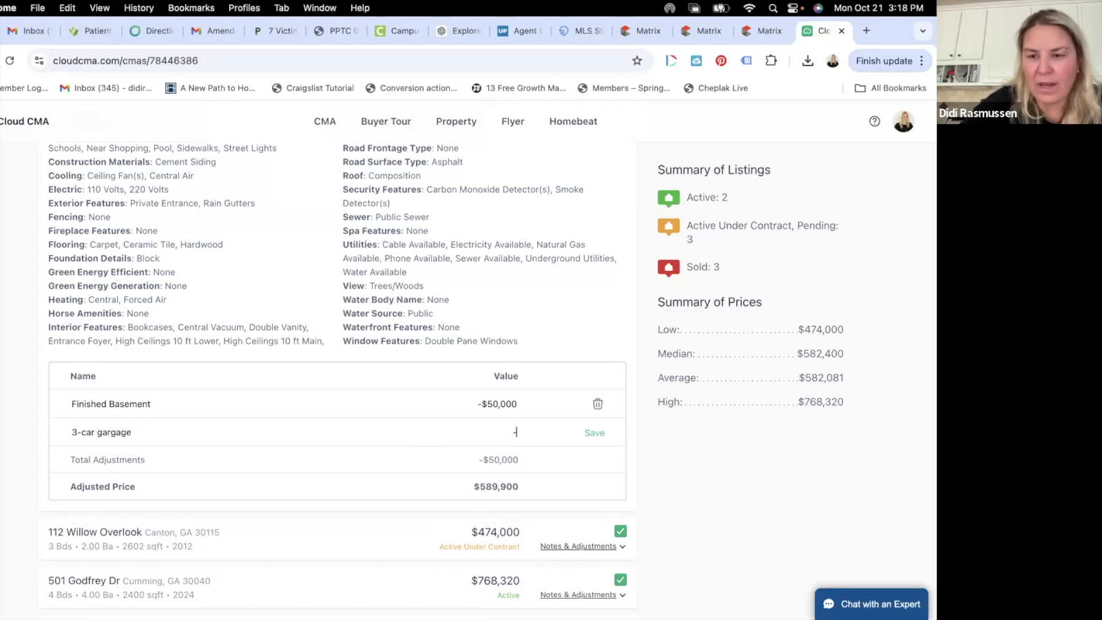
text($10,000)
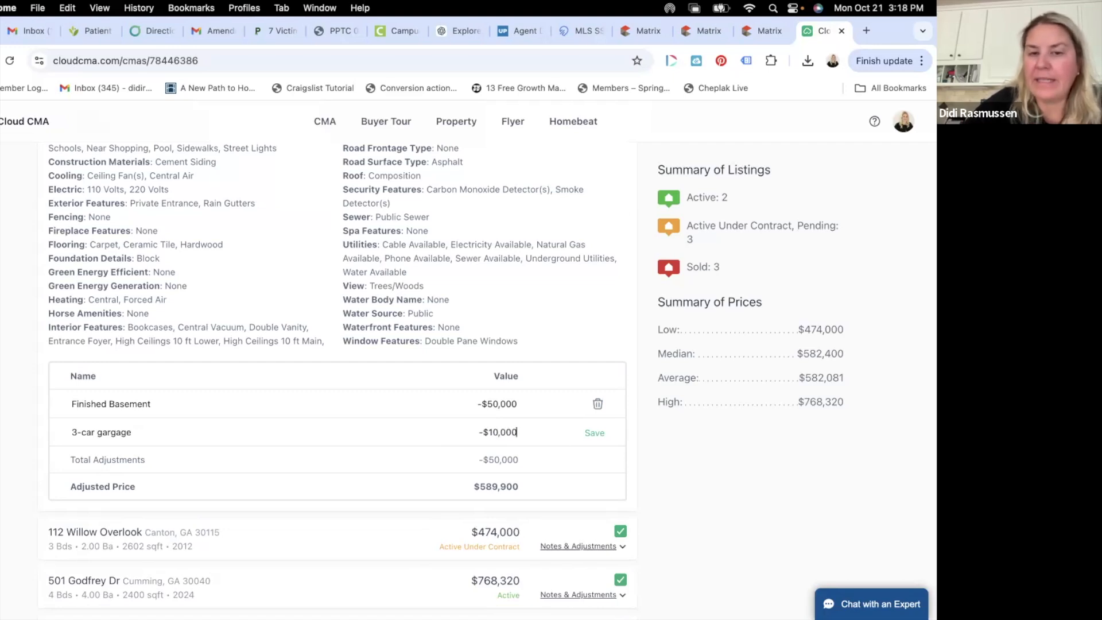
click(603, 437)
scroll(443, 332, up, 10)
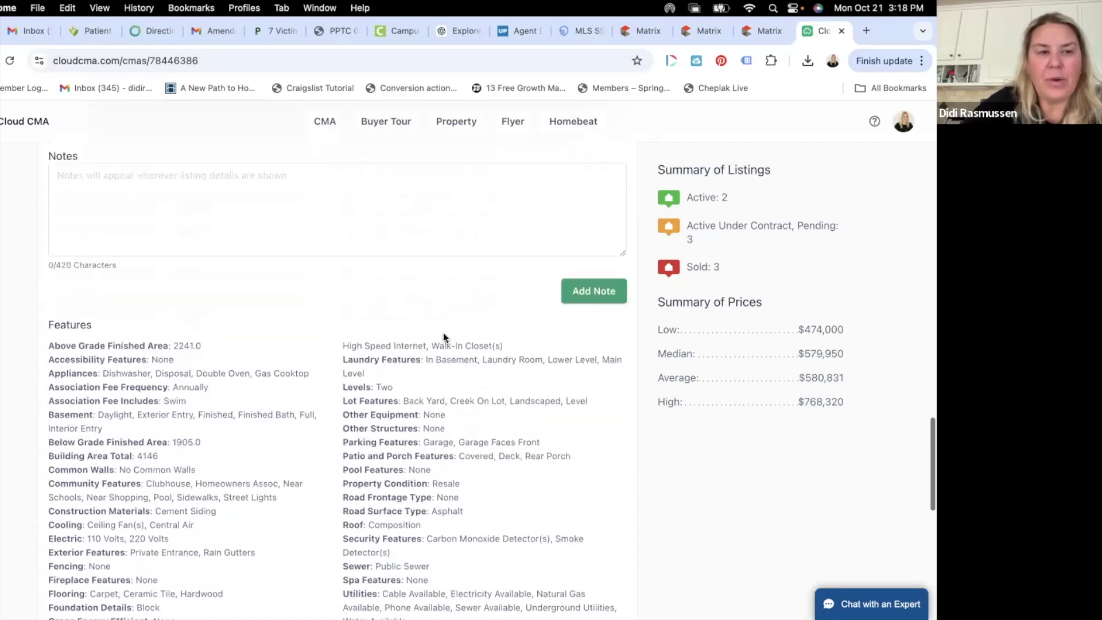
scroll(442, 332, up, 3)
click(319, 246)
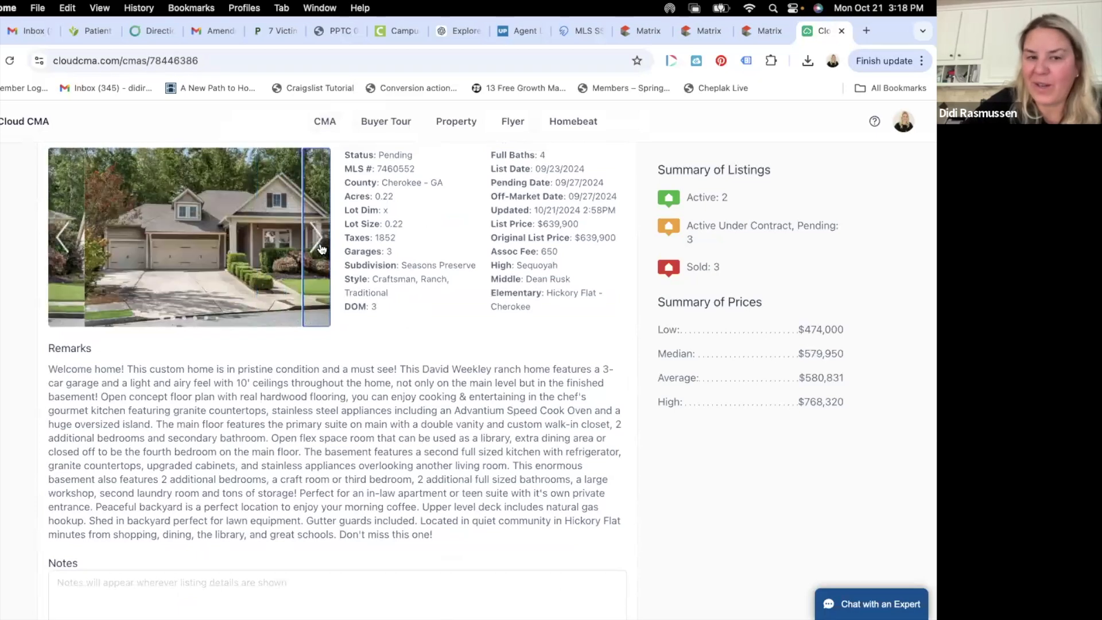
click(320, 245)
click(320, 245)
click(320, 245)
click(319, 245)
click(320, 245)
click(319, 246)
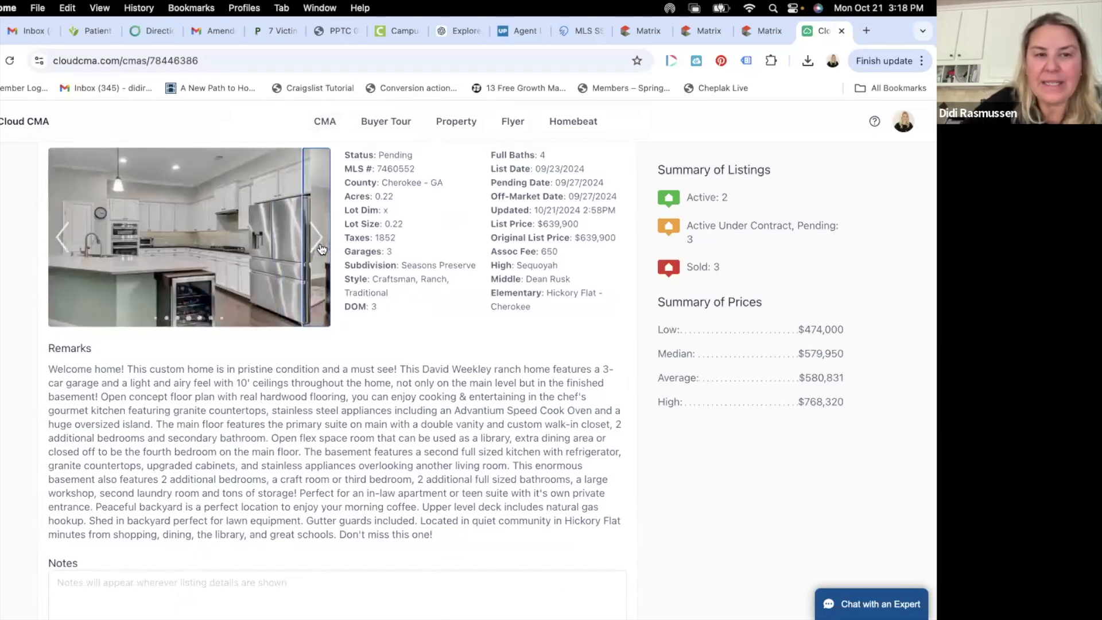
click(319, 246)
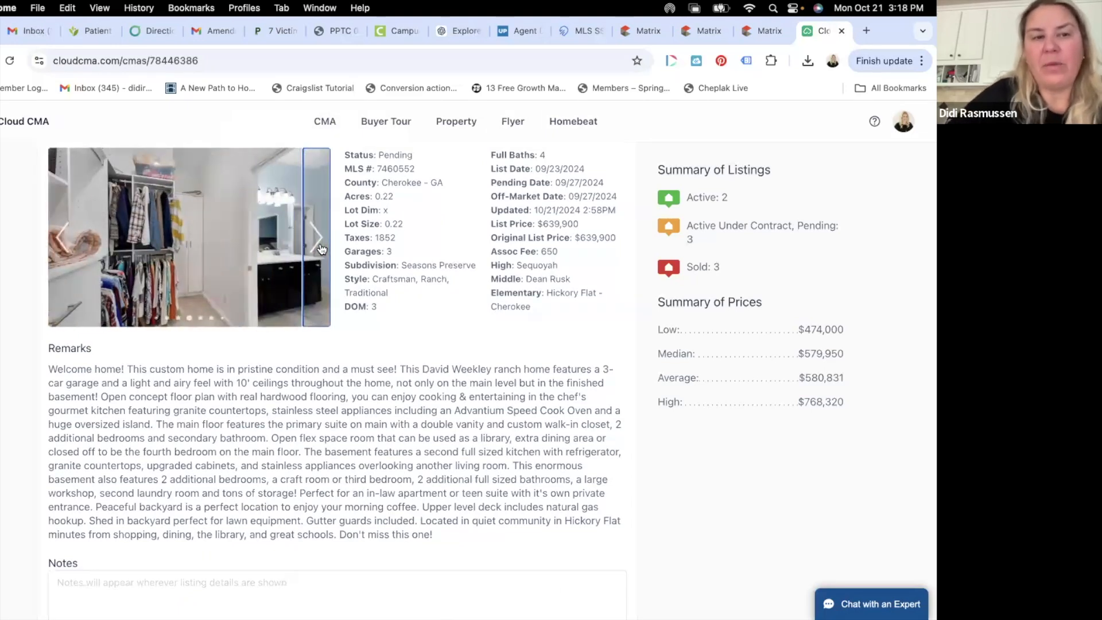
click(321, 248)
click(321, 247)
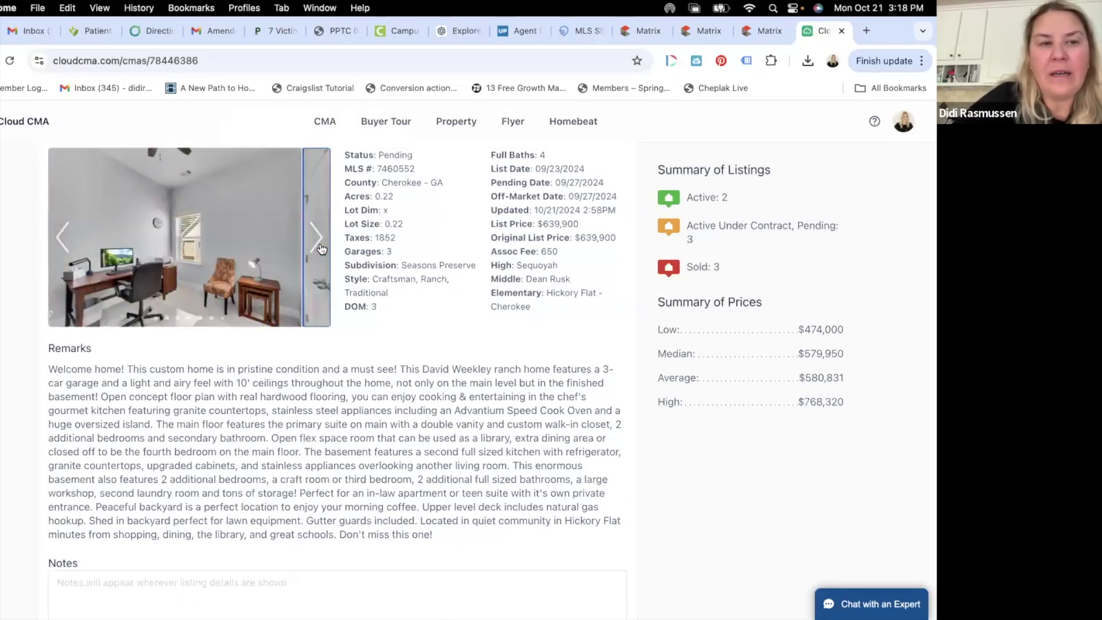
click(321, 248)
scroll(318, 253, up, 2)
scroll(316, 259, down, 1)
click(317, 260)
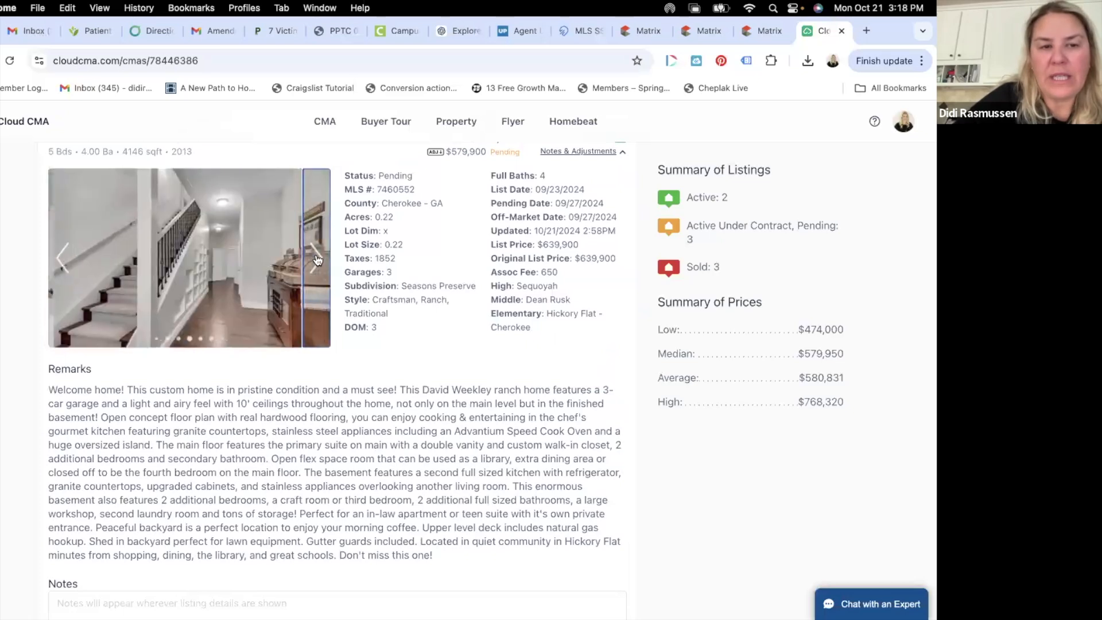
click(317, 259)
click(317, 259)
click(317, 259)
click(317, 259)
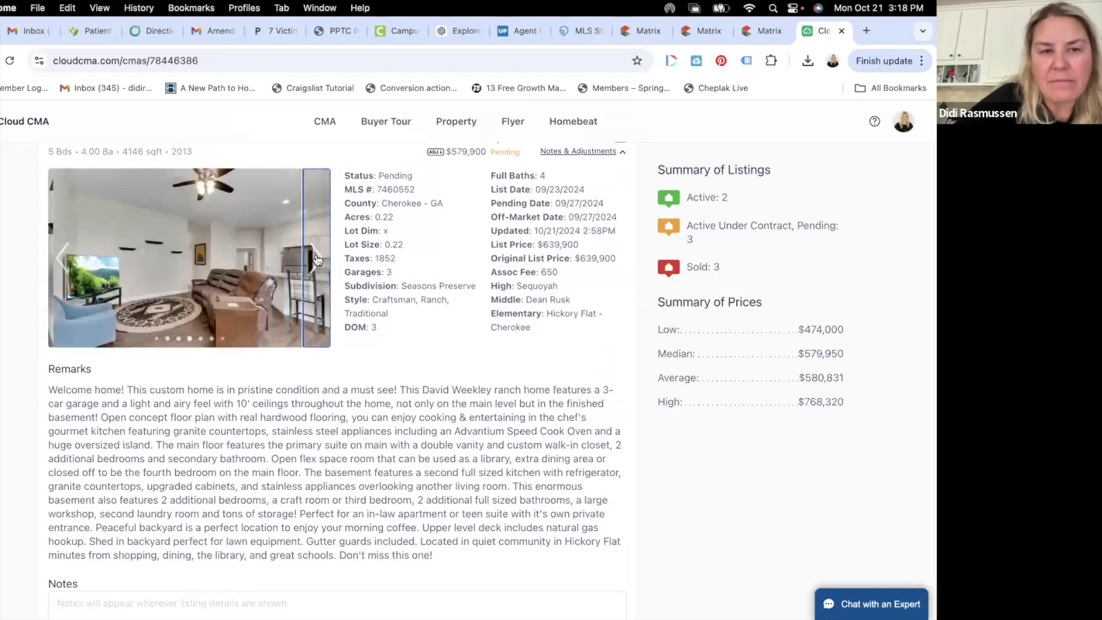
click(317, 259)
click(317, 259)
click(316, 259)
scroll(327, 287, down, 10)
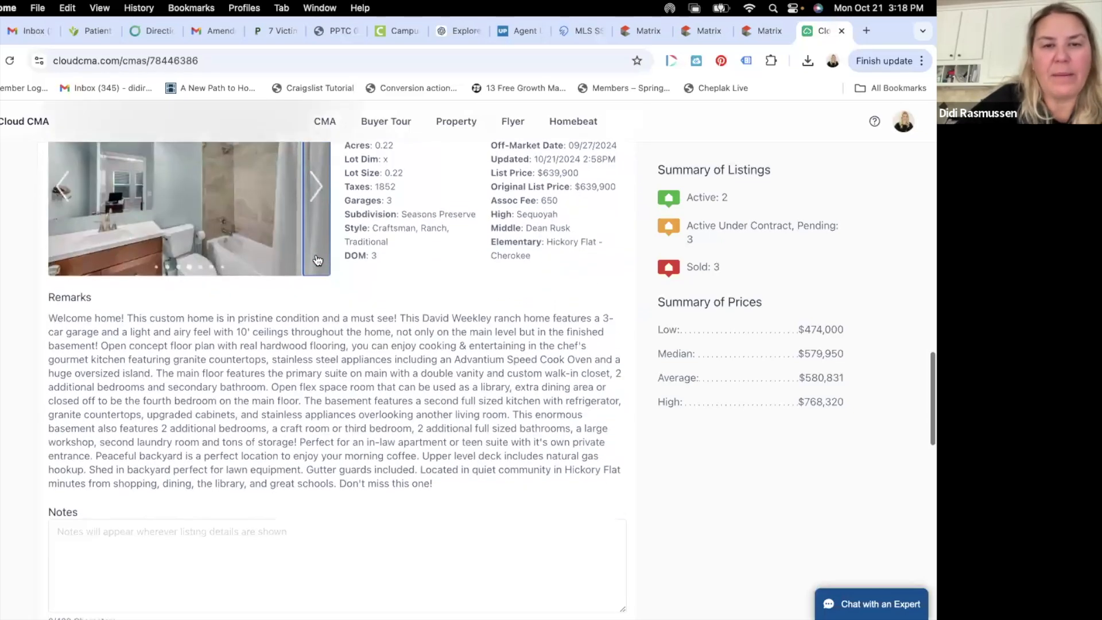
scroll(340, 318, down, 5)
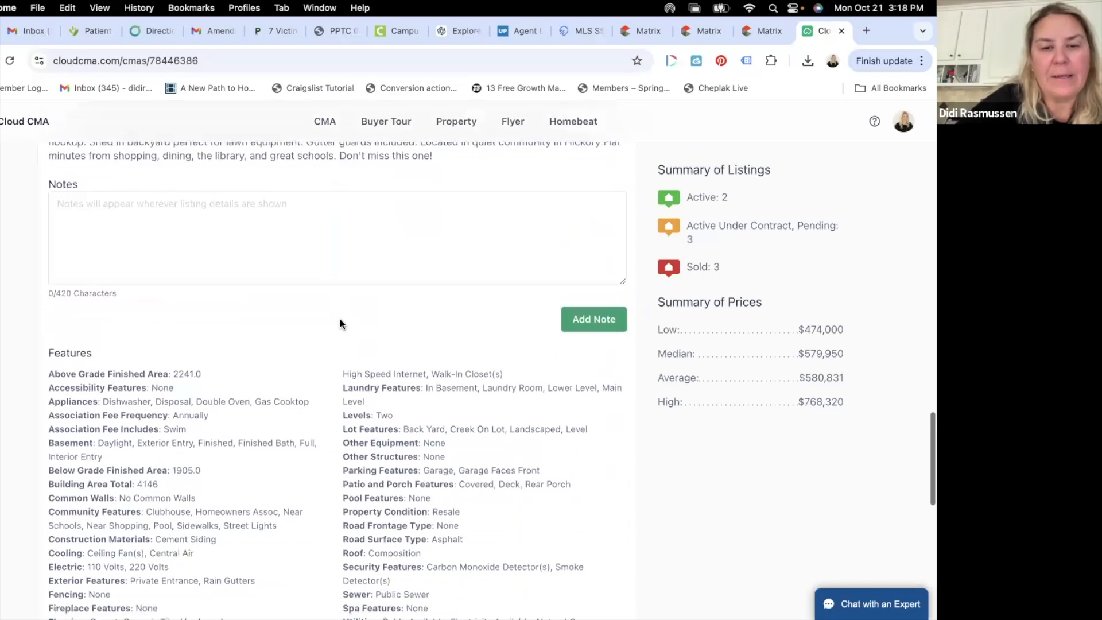
scroll(340, 318, up, 10)
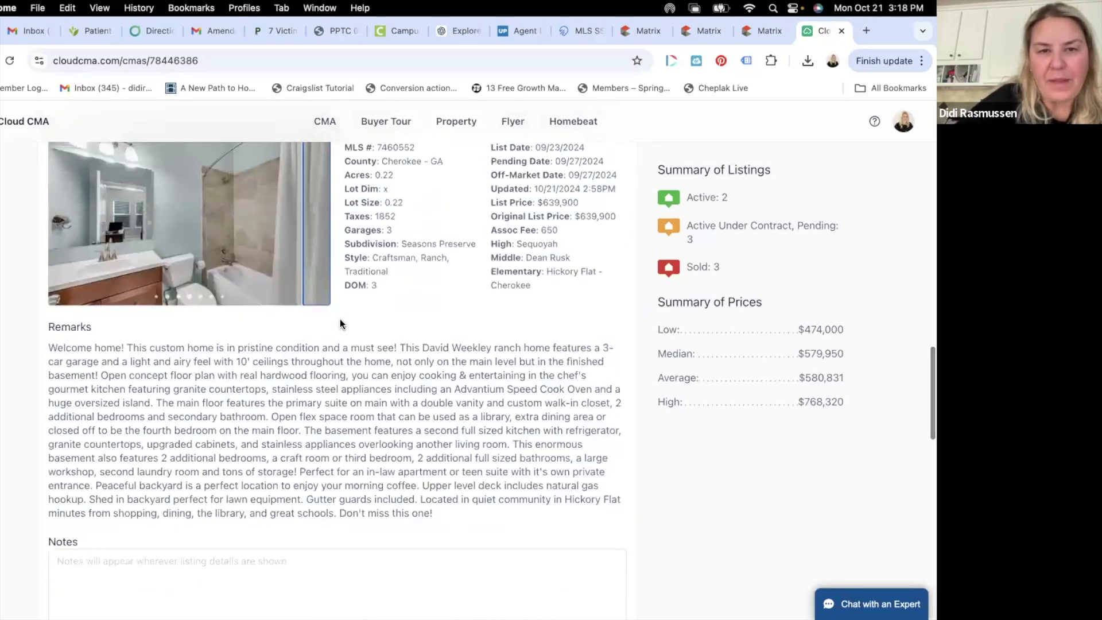
scroll(339, 321, up, 1)
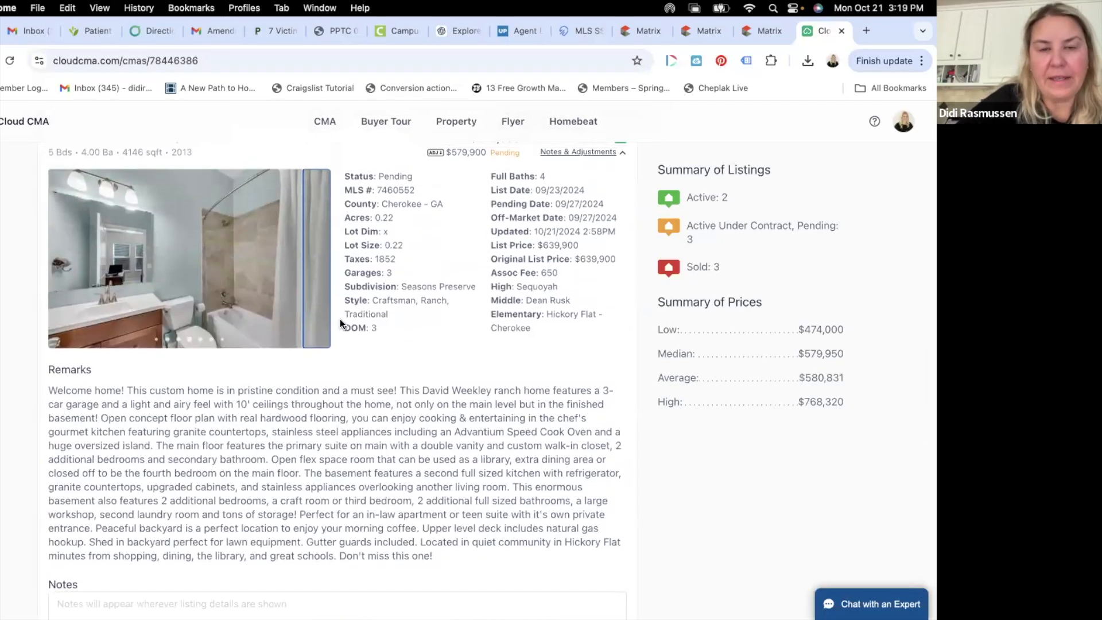
scroll(339, 319, down, 15)
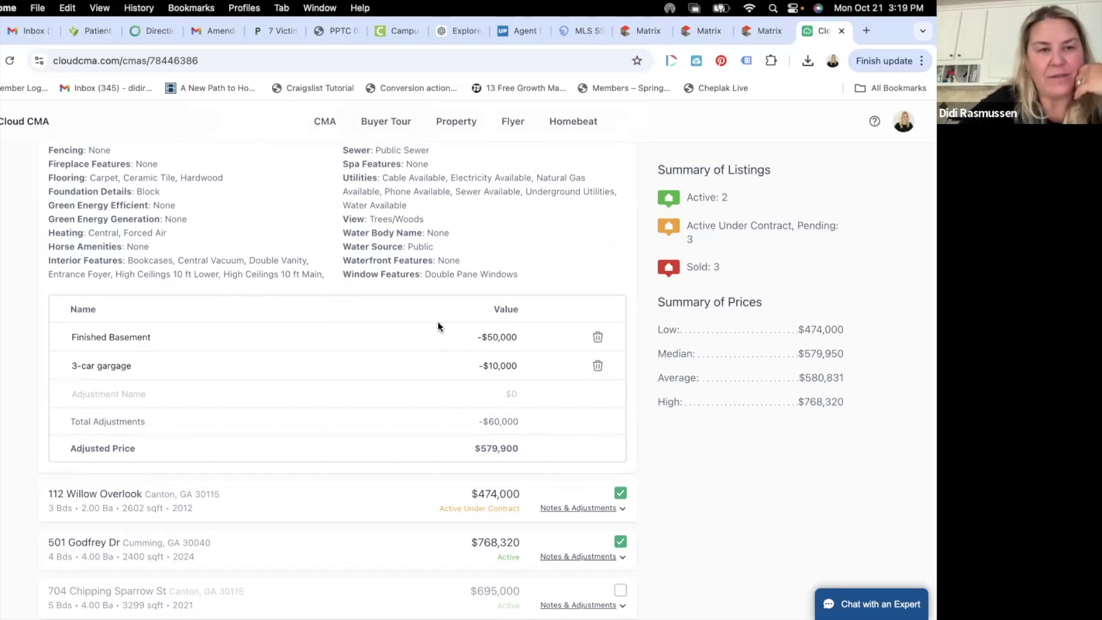
scroll(429, 318, down, 1)
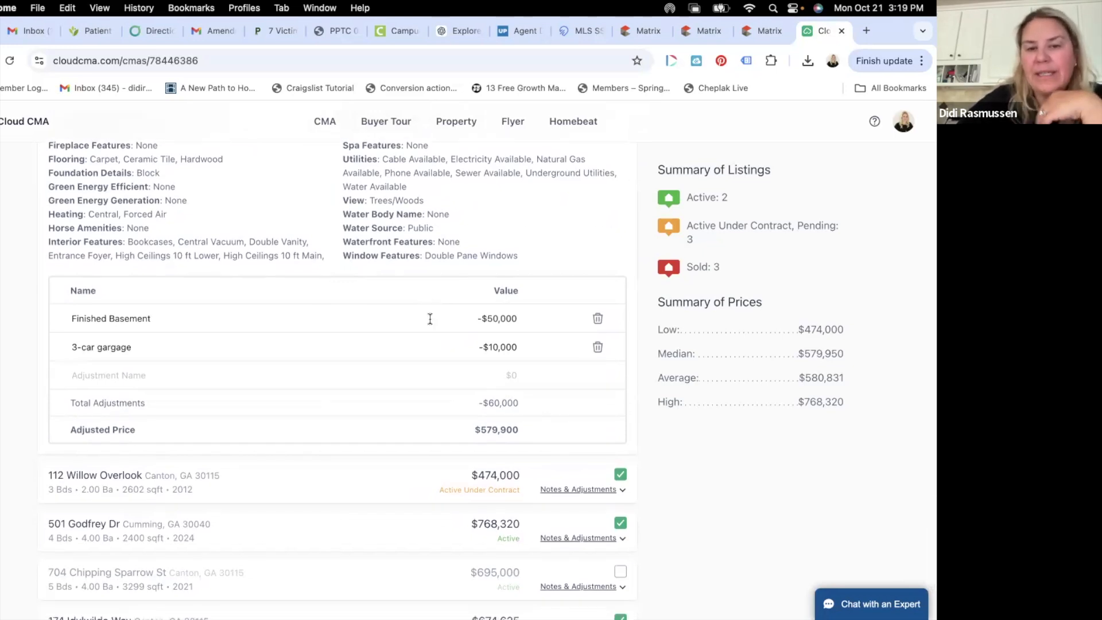
scroll(528, 353, down, 4)
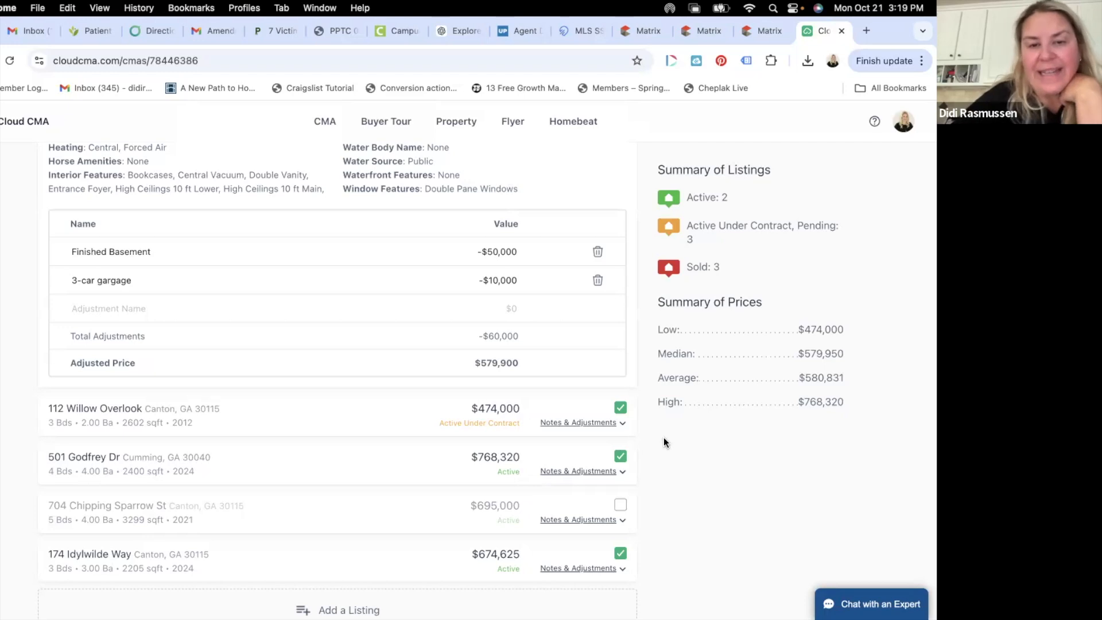
click(620, 456)
scroll(678, 456, down, 1)
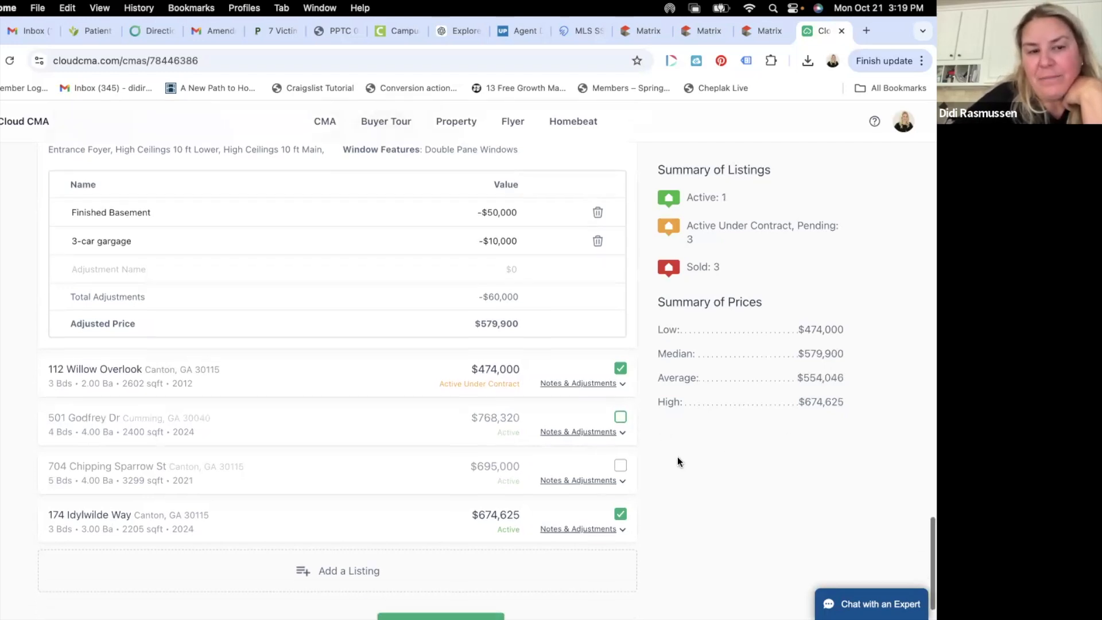
click(620, 417)
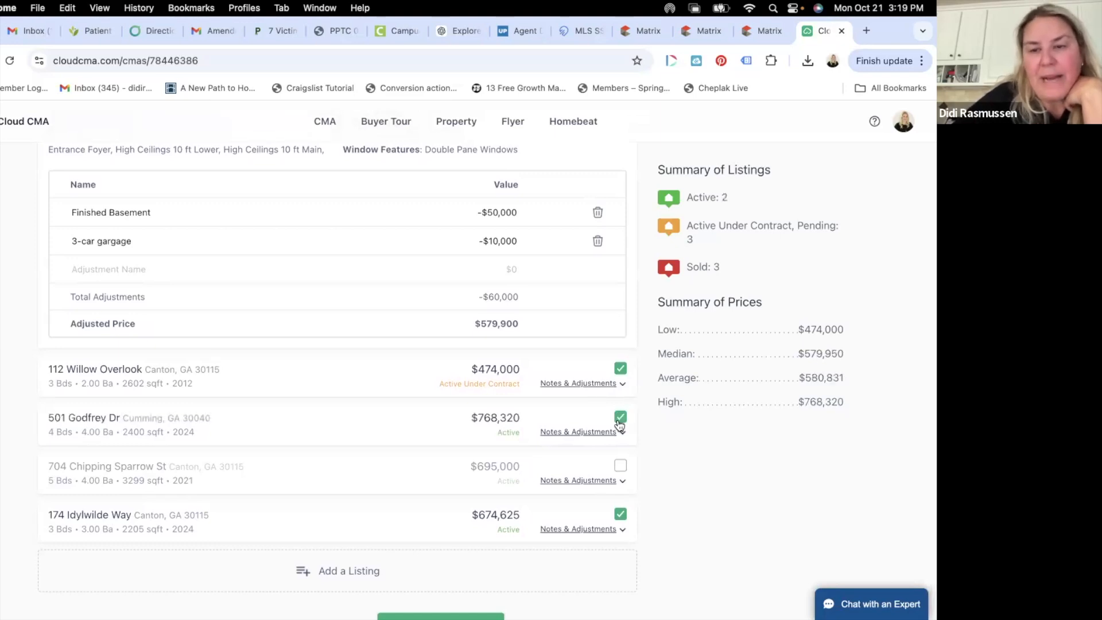
scroll(500, 389, up, 1)
scroll(500, 390, up, 3)
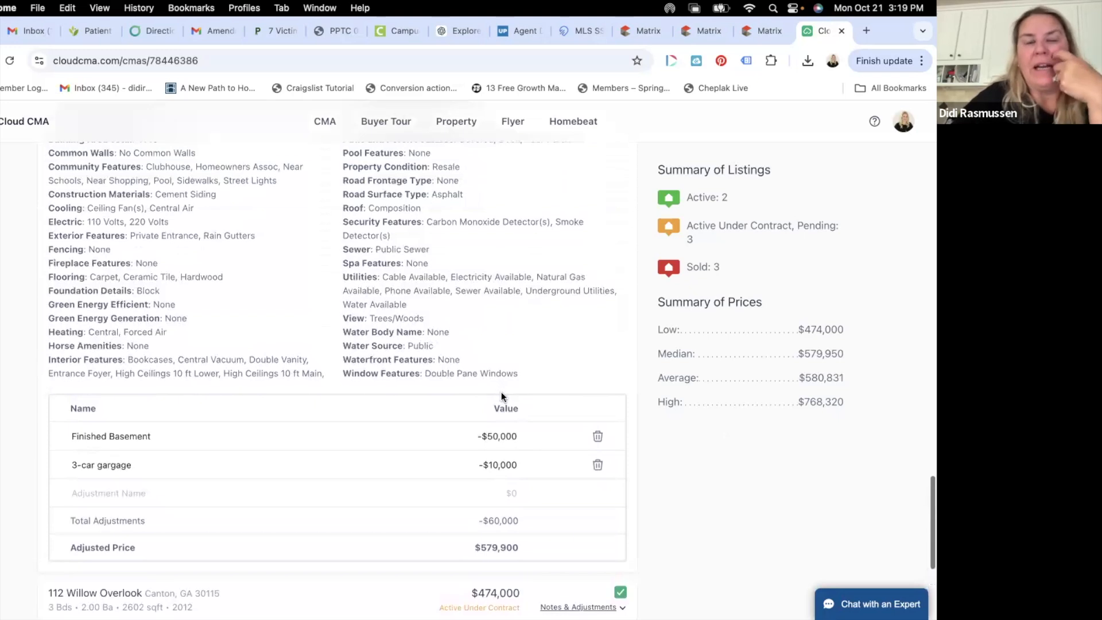
scroll(526, 374, up, 10)
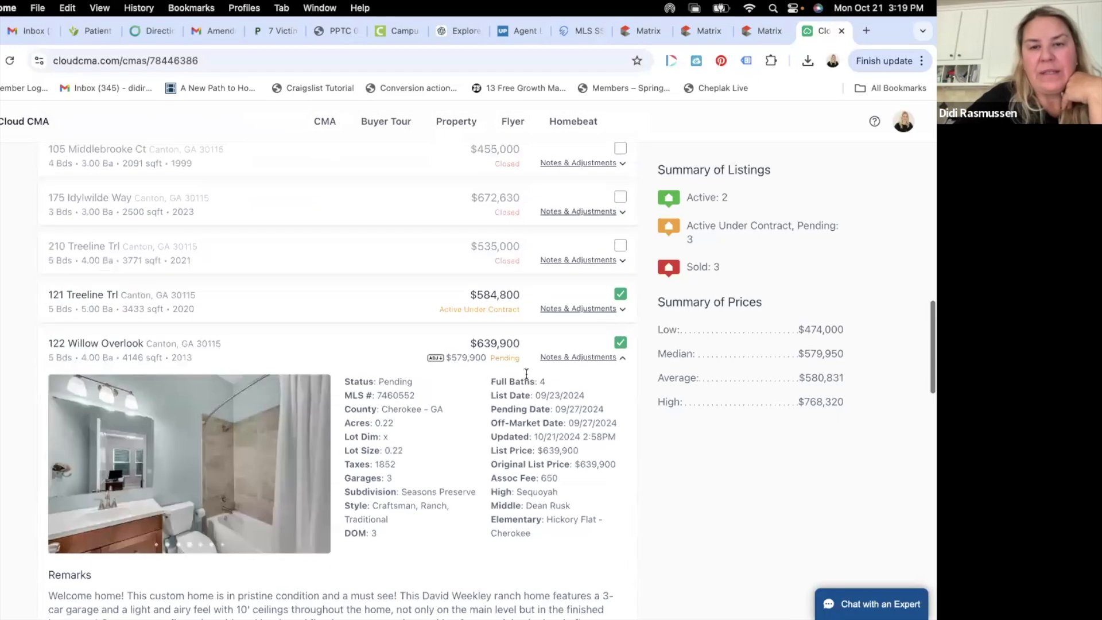
click(572, 368)
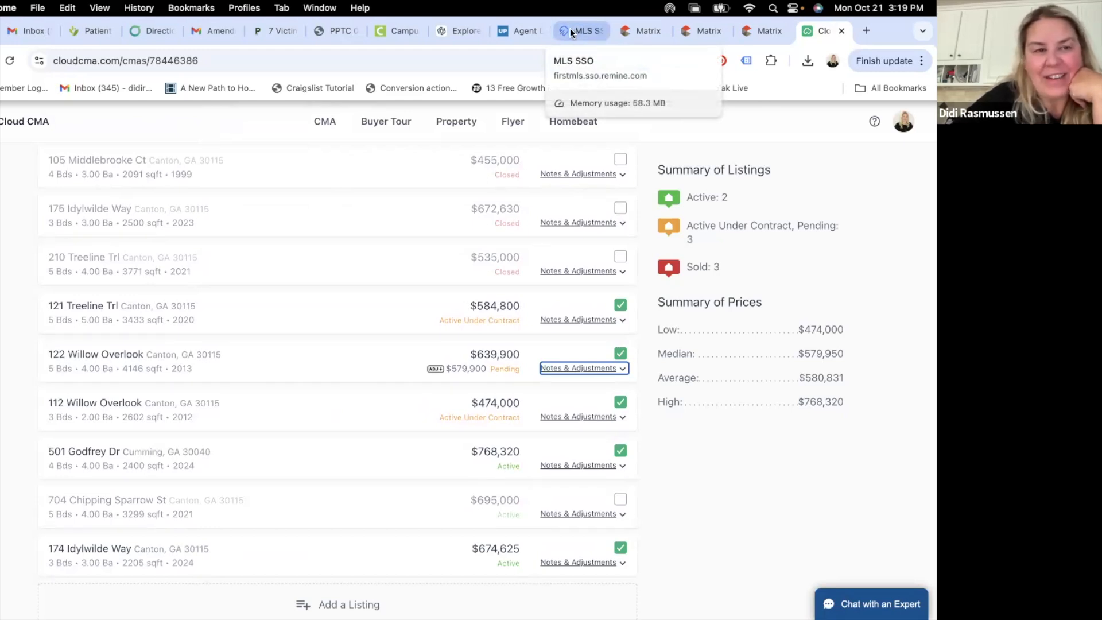
scroll(531, 215, up, 10)
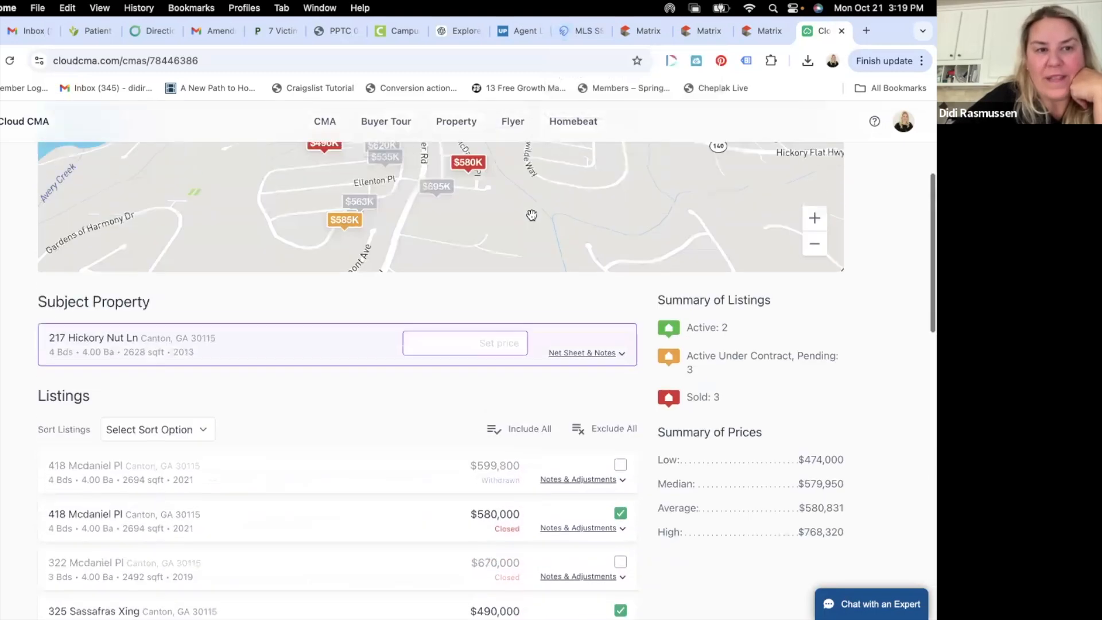
scroll(531, 214, up, 2)
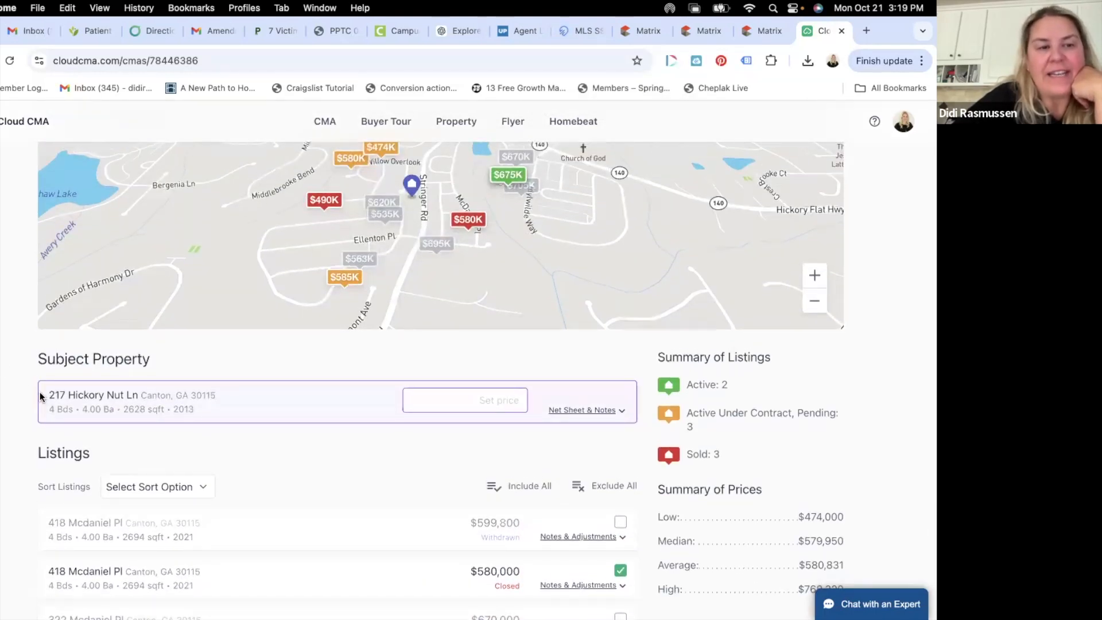
drag(48, 396, 142, 396)
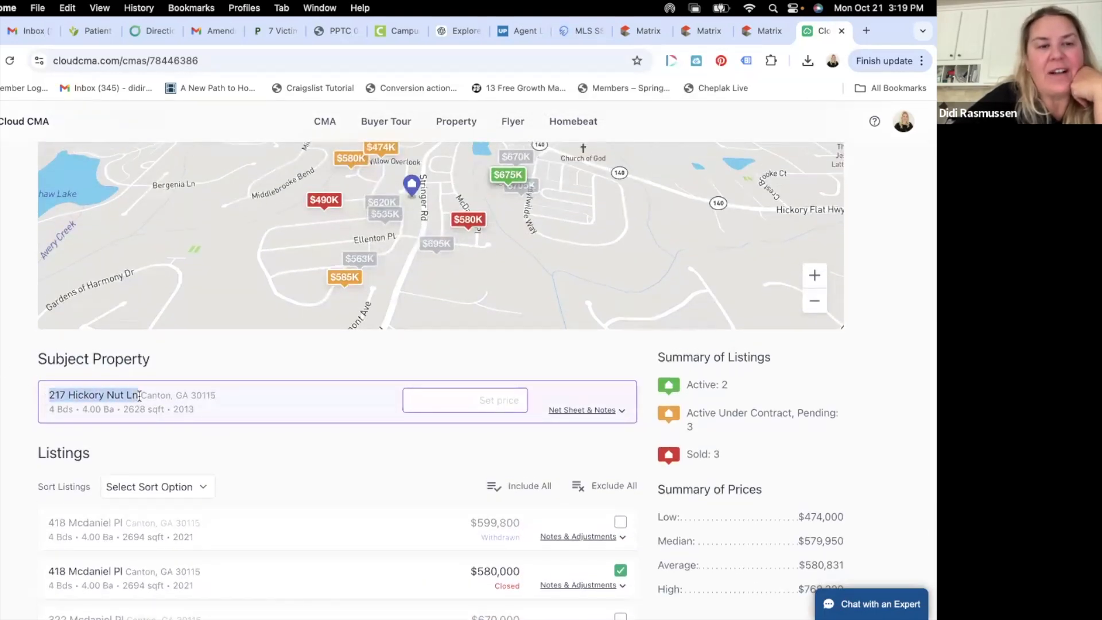
right_click(91, 390)
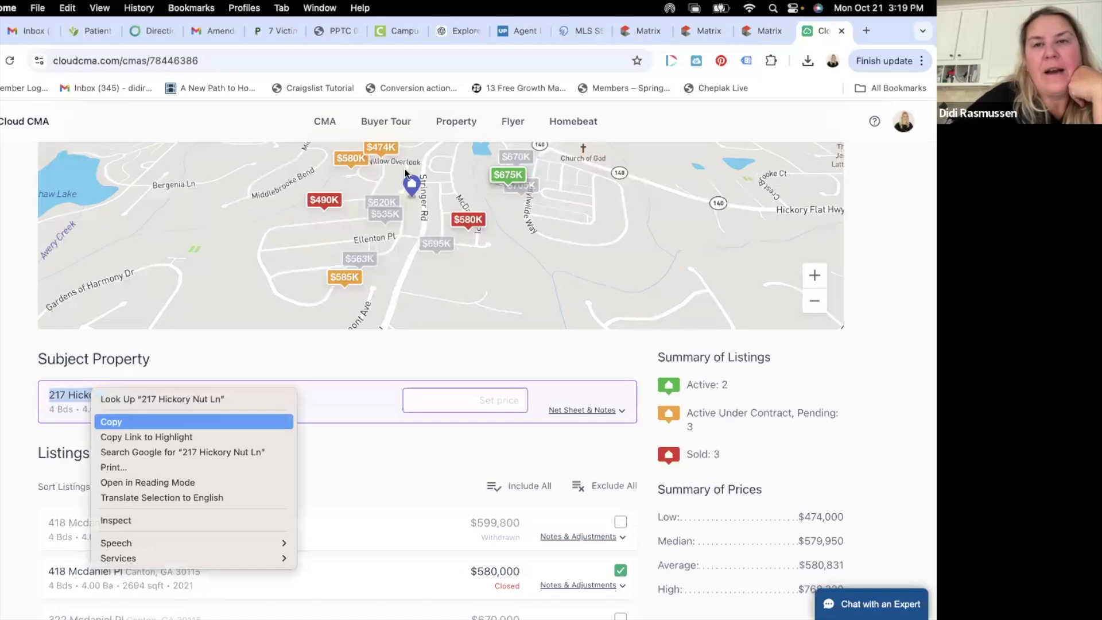
key(Return)
click(573, 31)
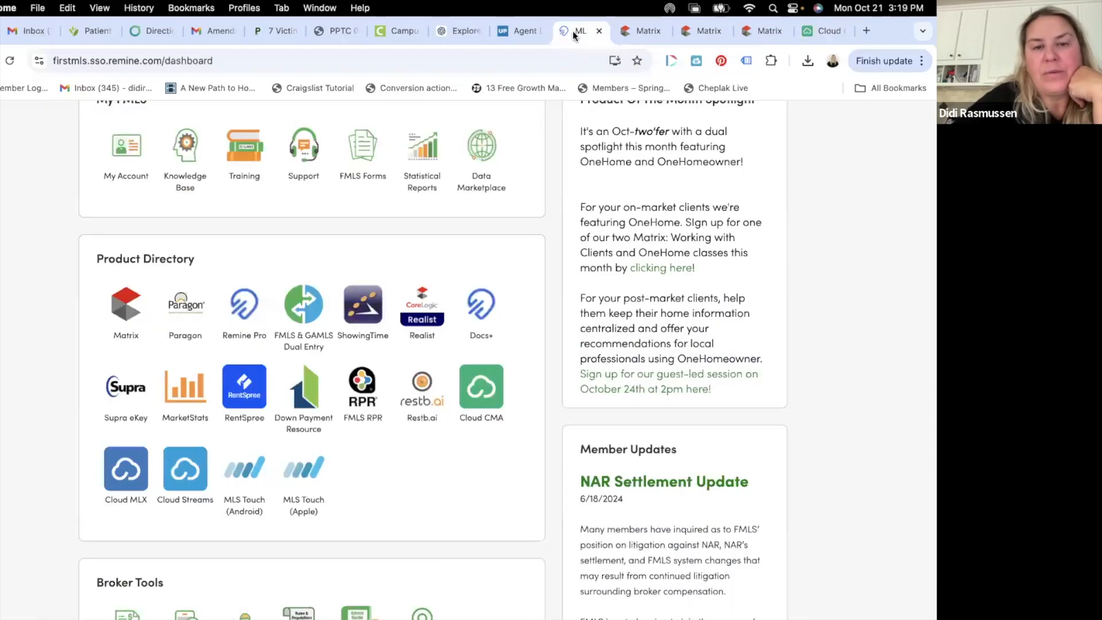
click(243, 307)
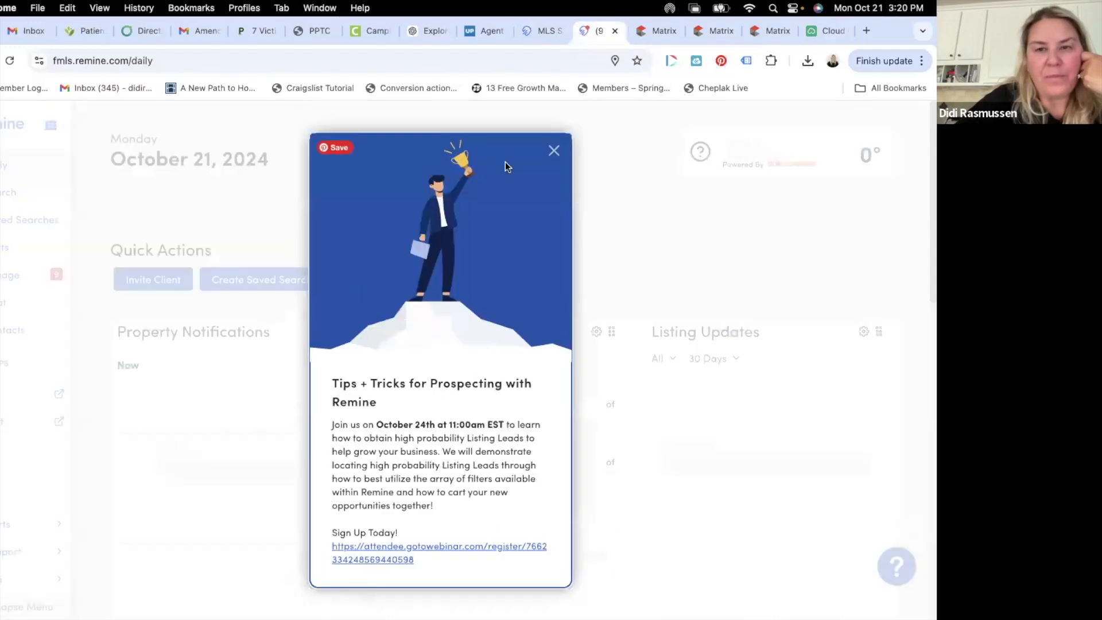
click(554, 150)
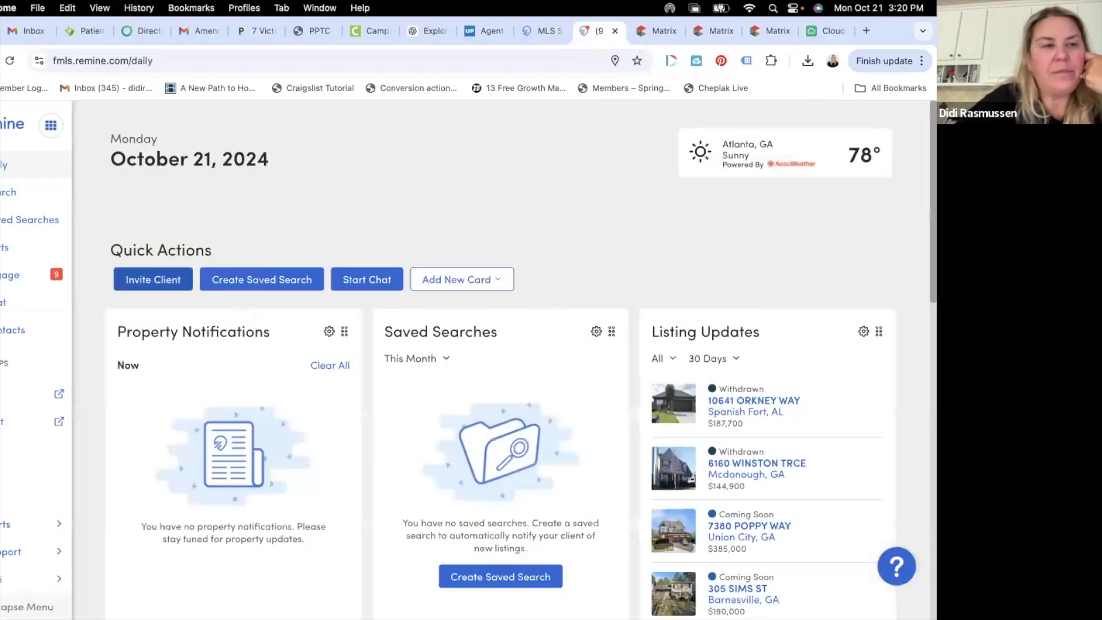
click(2, 195)
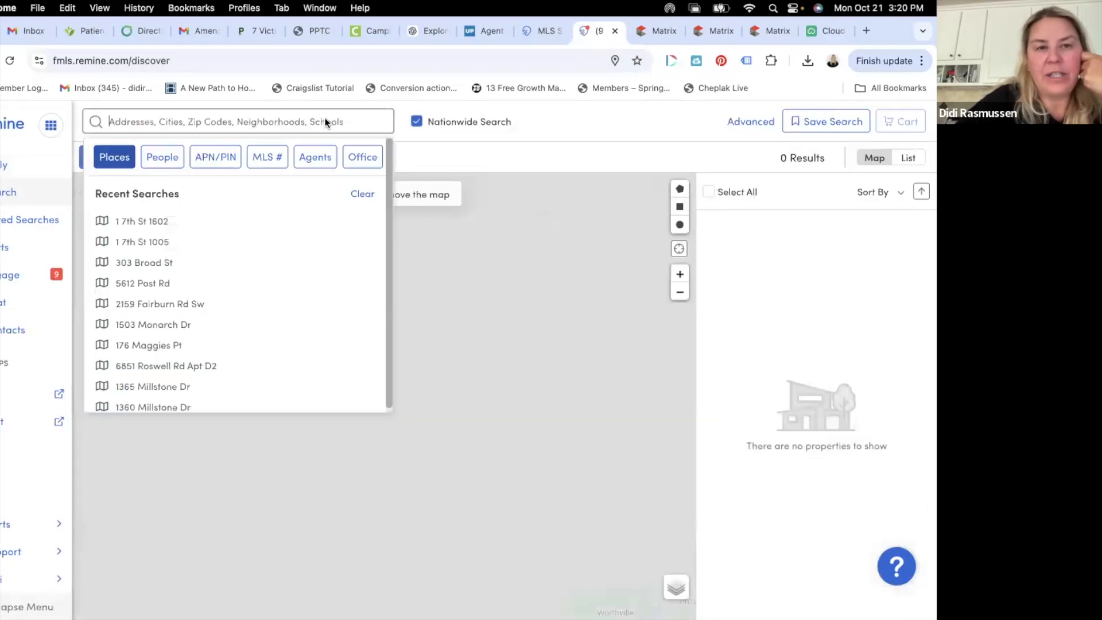
right_click(326, 118)
click(347, 216)
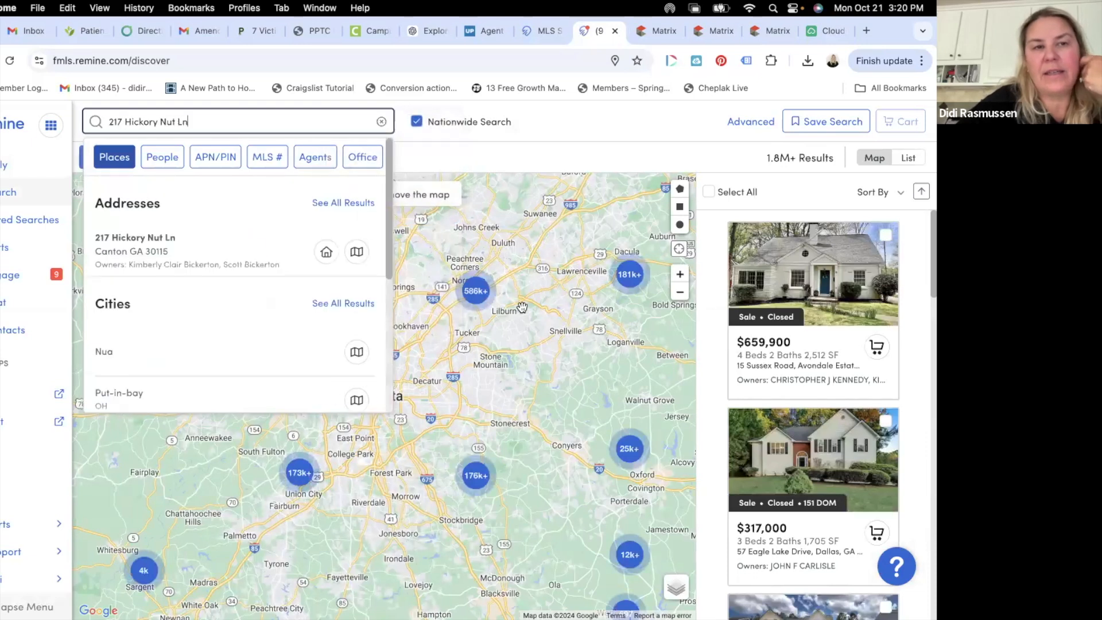
click(278, 260)
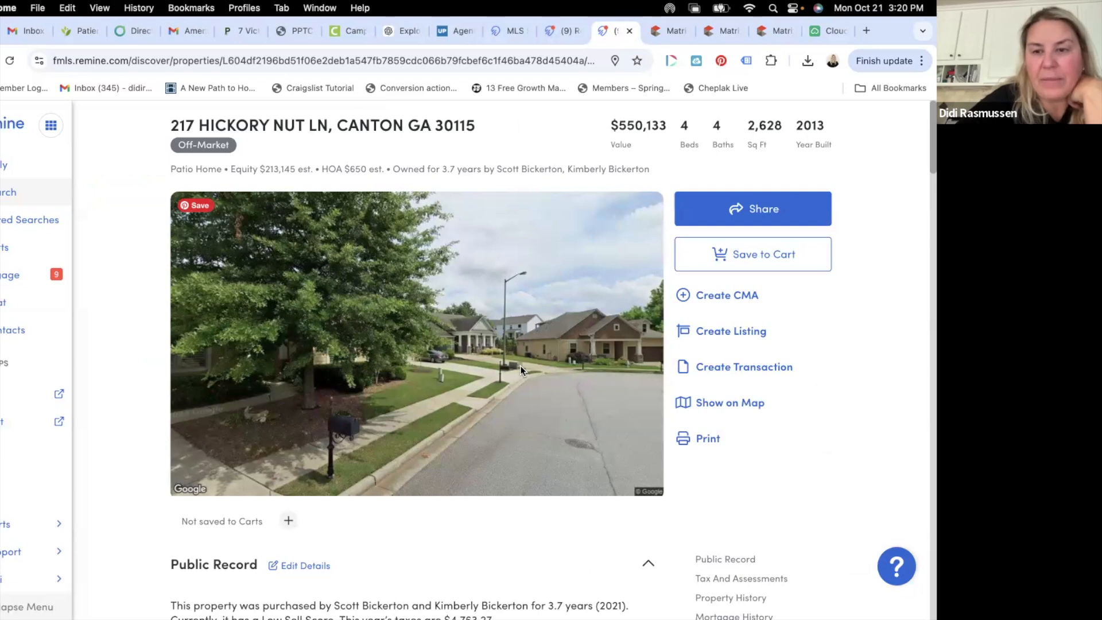
scroll(521, 369, down, 4)
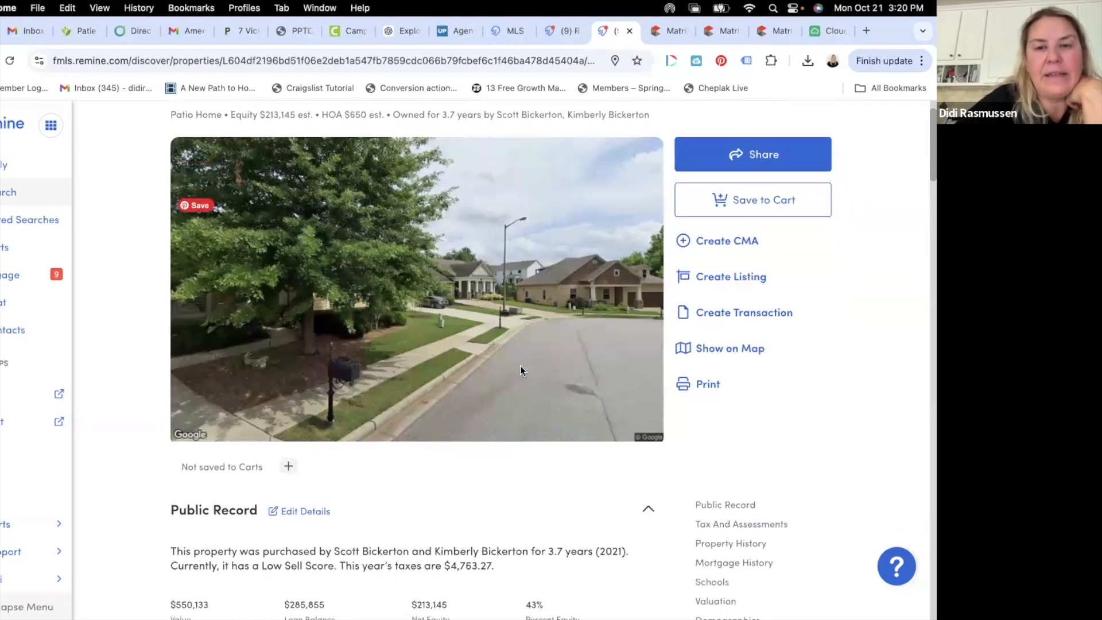
scroll(519, 367, down, 1)
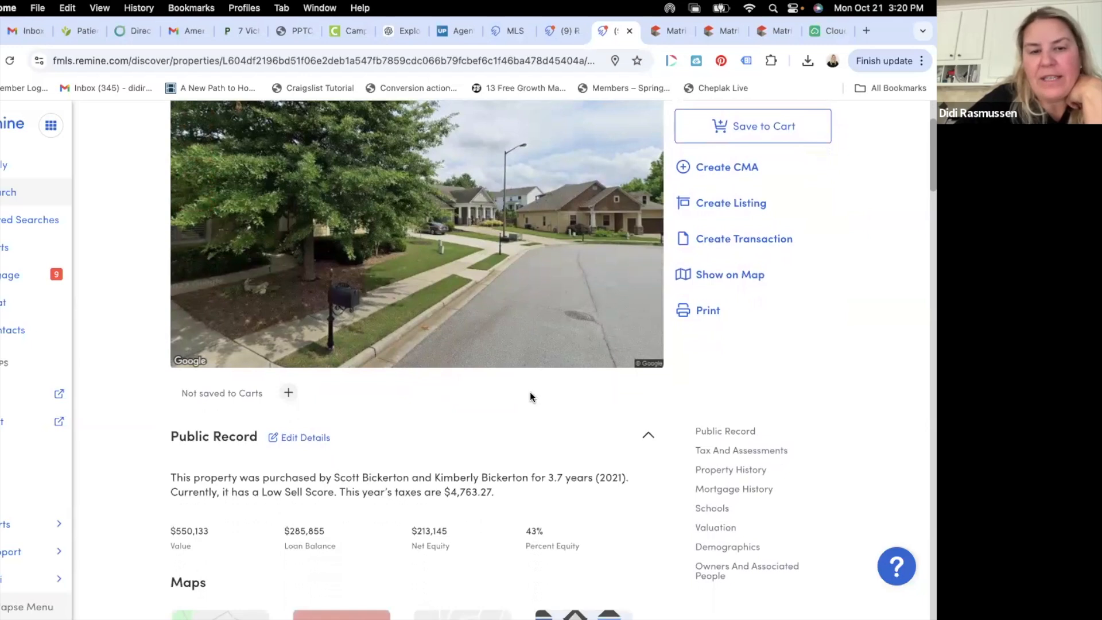
scroll(501, 364, up, 1)
scroll(501, 364, down, 7)
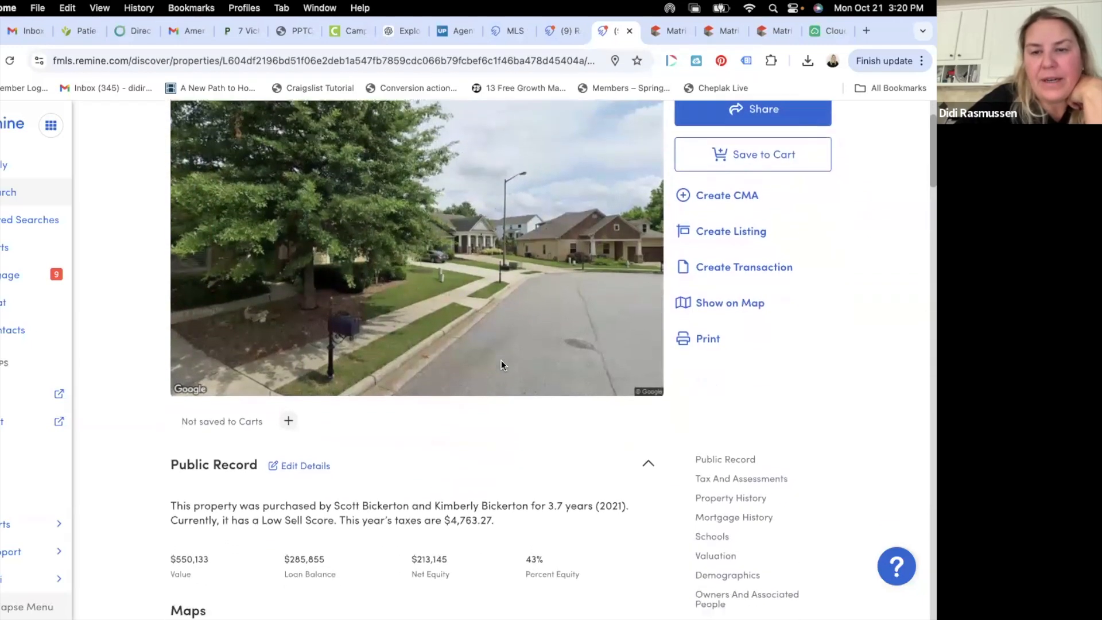
scroll(501, 365, down, 15)
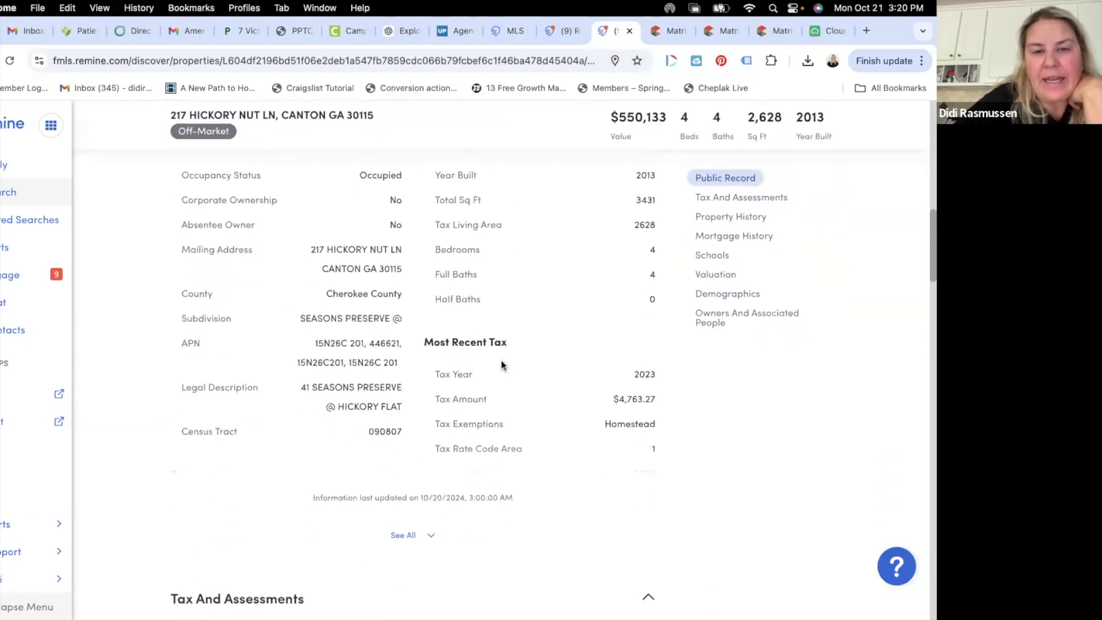
scroll(501, 360, down, 15)
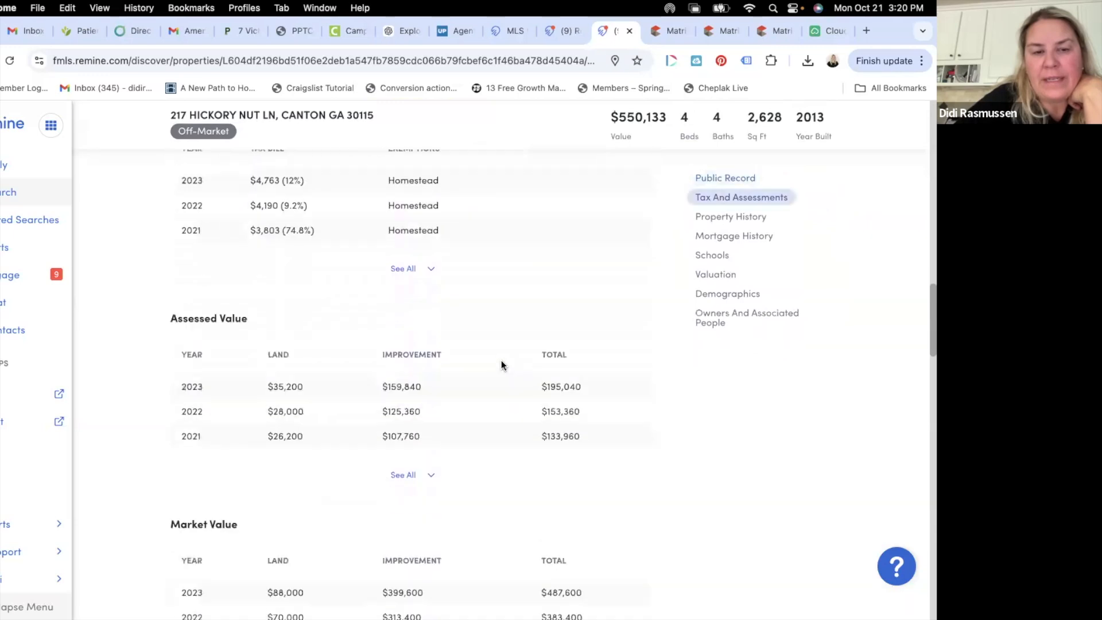
scroll(500, 365, down, 15)
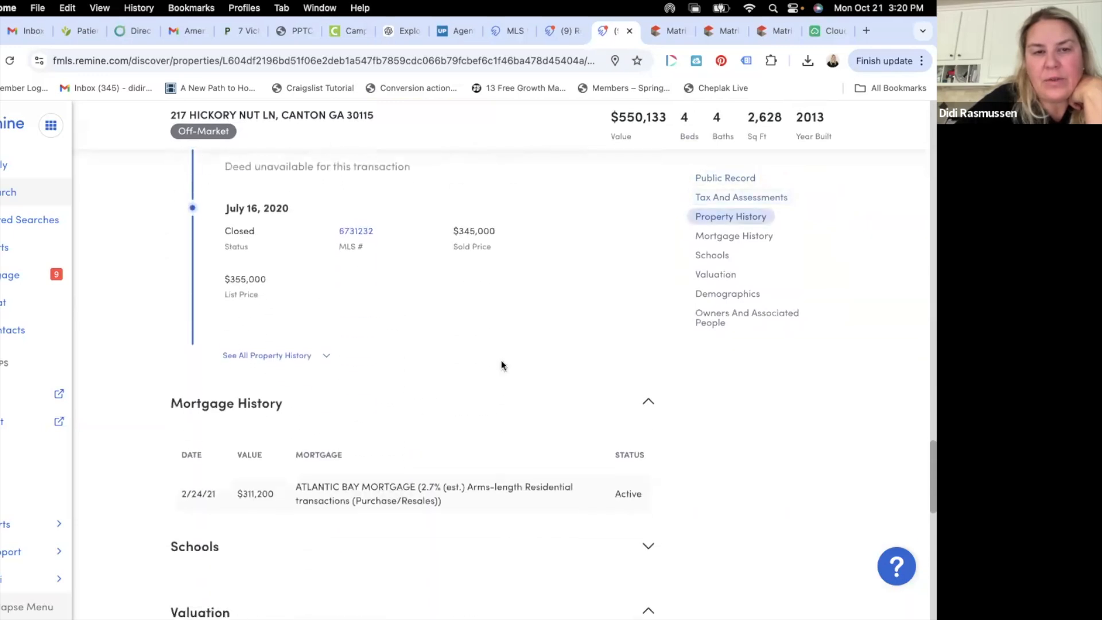
scroll(501, 360, down, 5)
scroll(501, 359, up, 2)
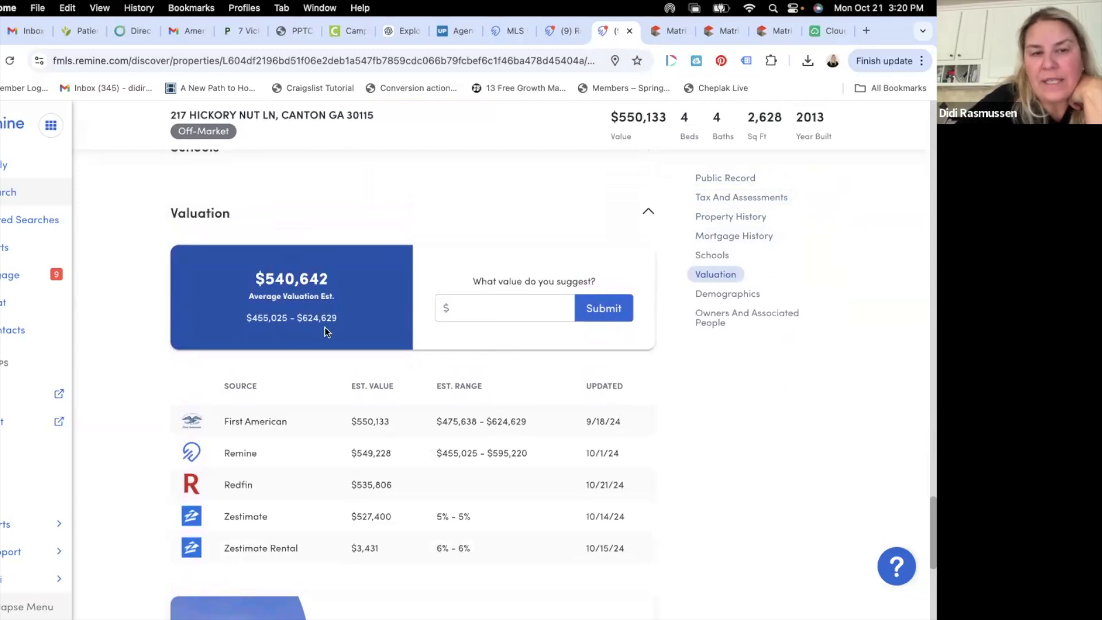
scroll(325, 327, down, 1)
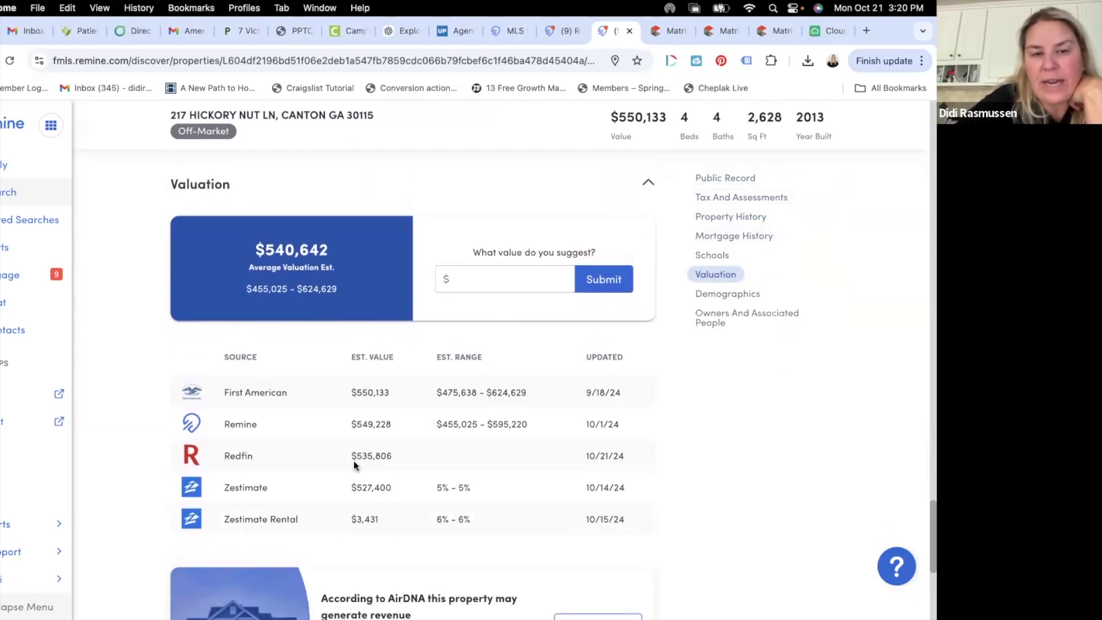
scroll(370, 413, down, 2)
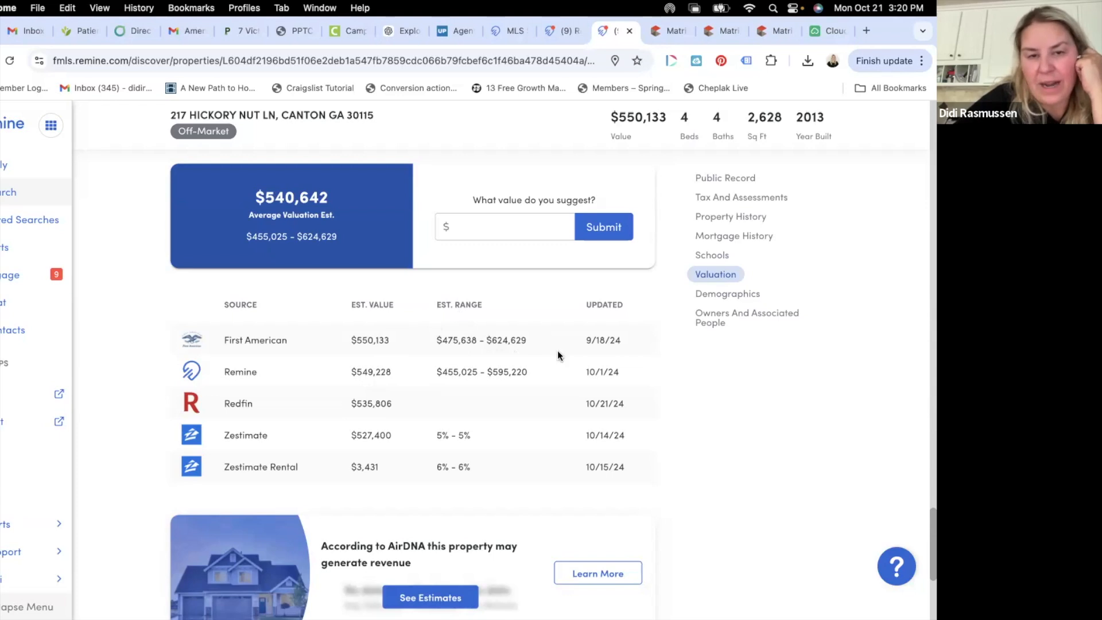
scroll(527, 340, down, 3)
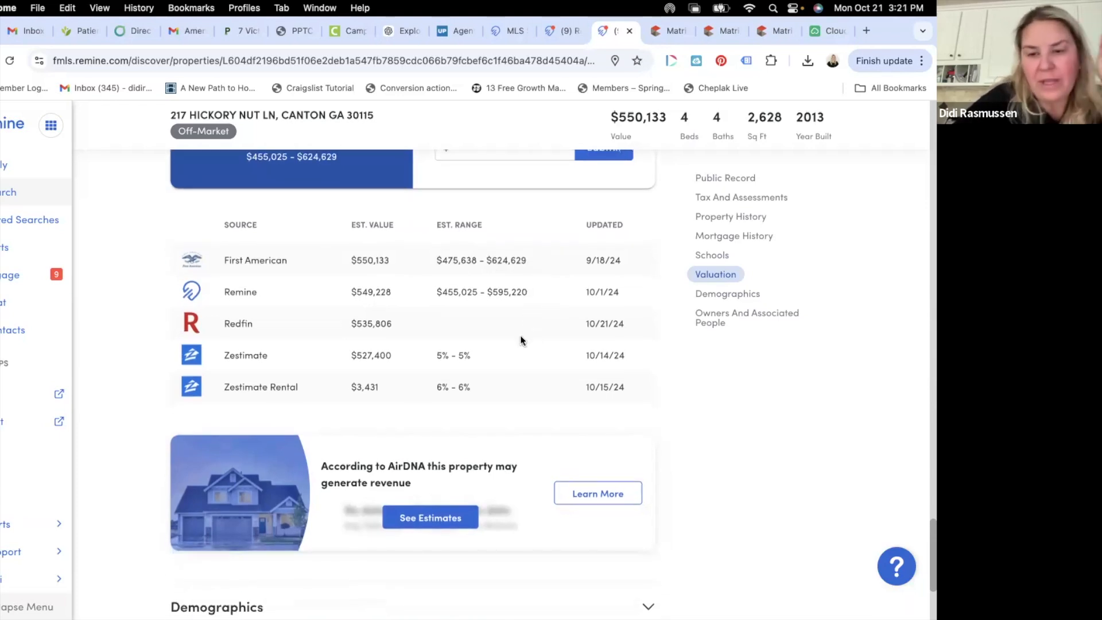
scroll(520, 339, down, 8)
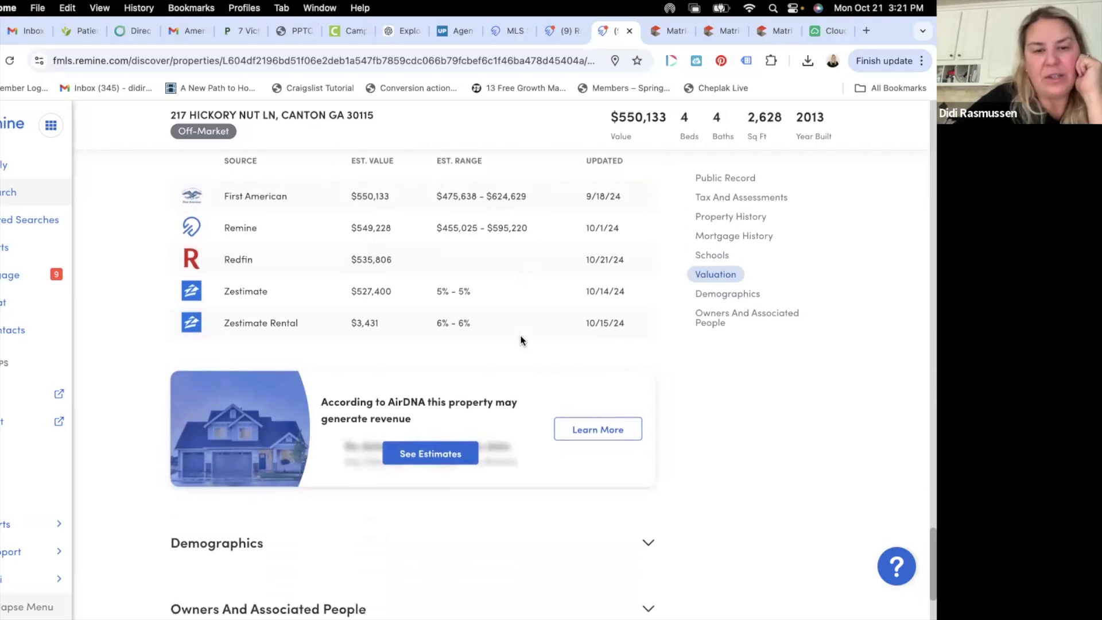
scroll(520, 340, up, 15)
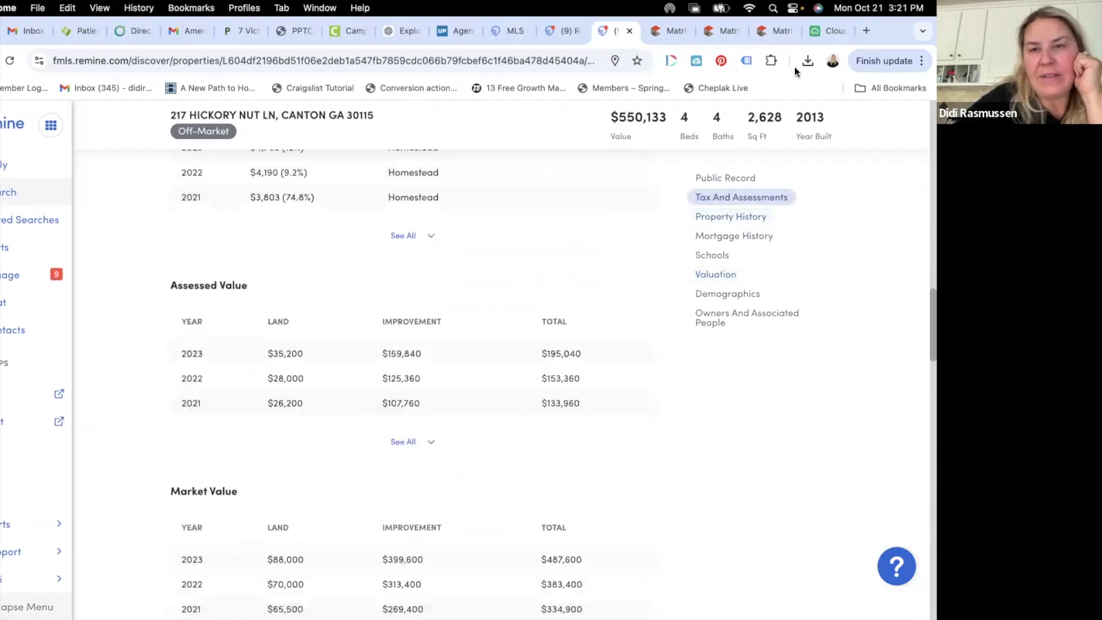
click(768, 29)
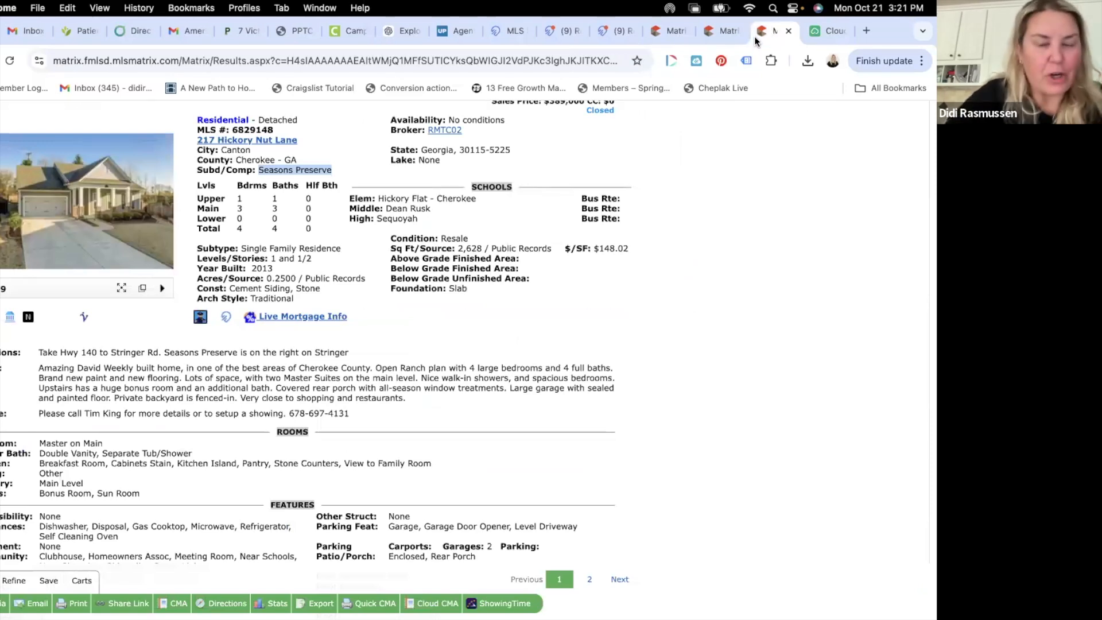
click(822, 33)
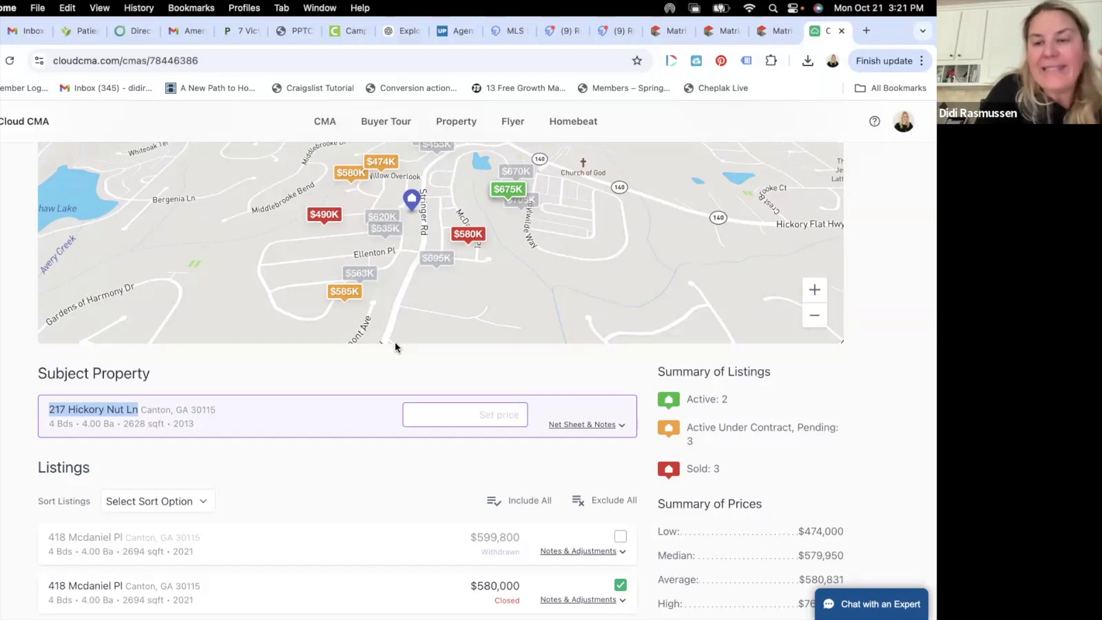
scroll(395, 347, down, 4)
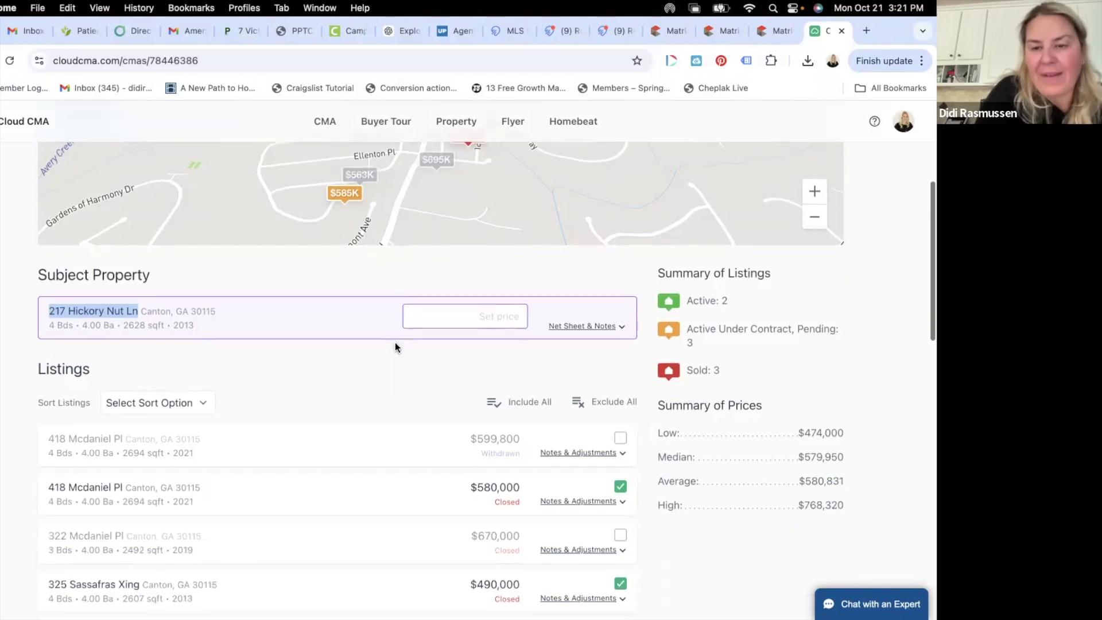
scroll(395, 345, down, 3)
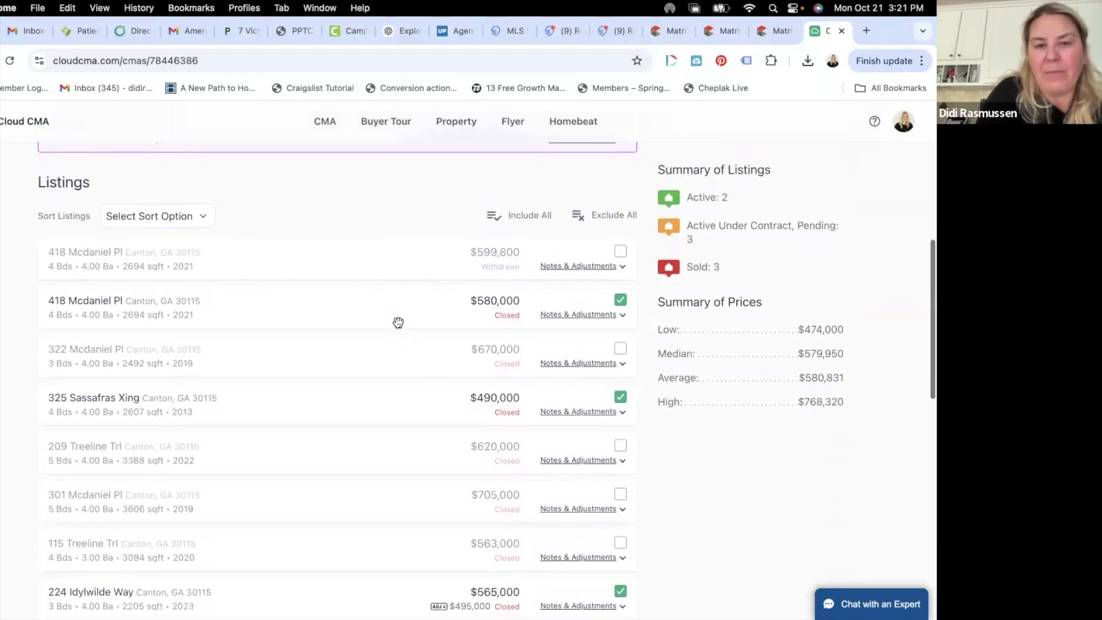
scroll(398, 323, down, 3)
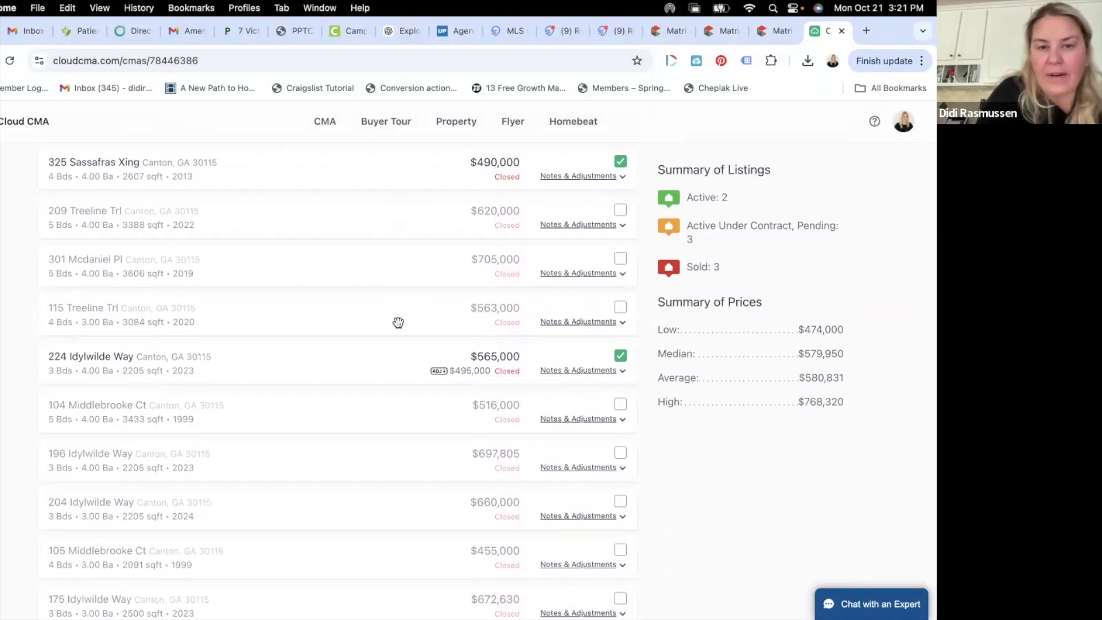
scroll(398, 322, down, 3)
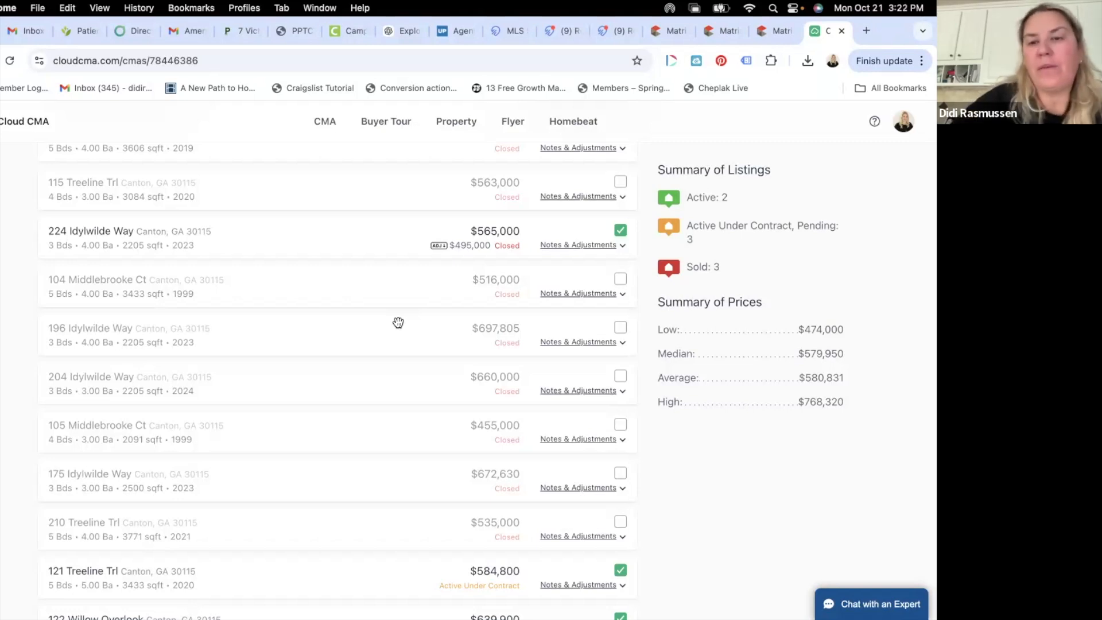
scroll(398, 322, down, 1)
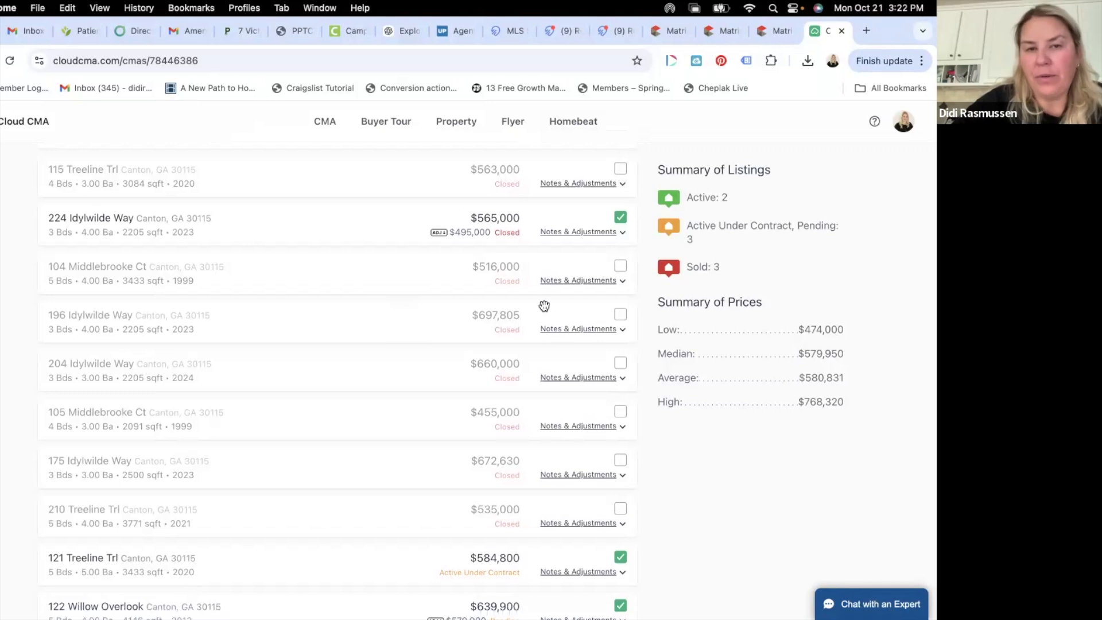
scroll(544, 305, up, 15)
scroll(509, 290, down, 2)
click(492, 317)
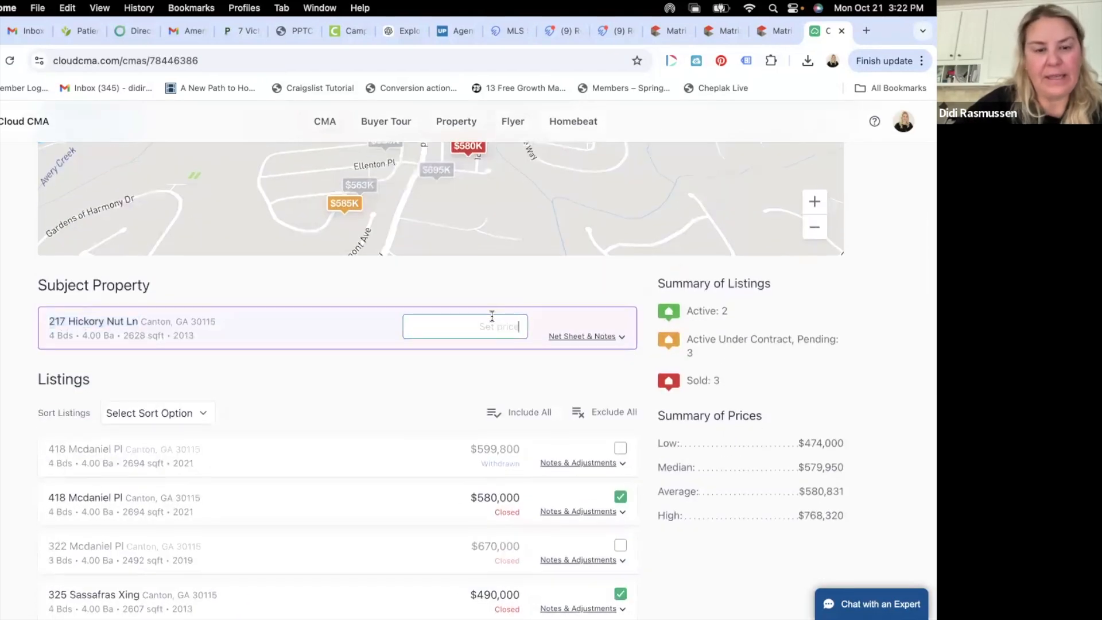
text(47)
text(8)
key(BackSpace)
text($475)
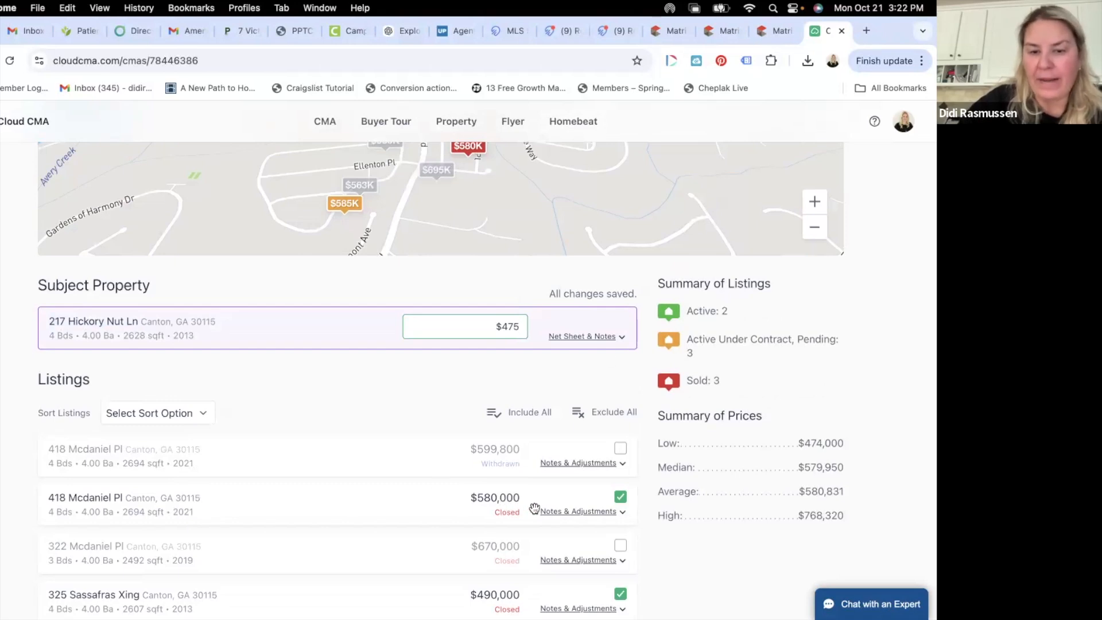
scroll(540, 496, down, 1)
scroll(539, 496, down, 3)
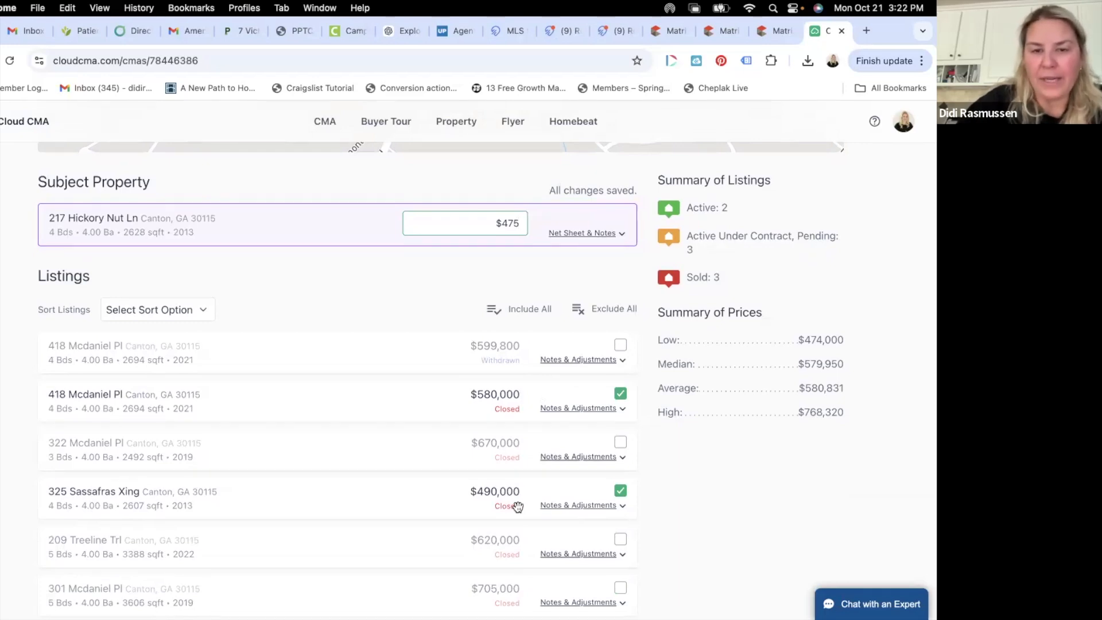
scroll(501, 472, down, 3)
scroll(501, 474, down, 20)
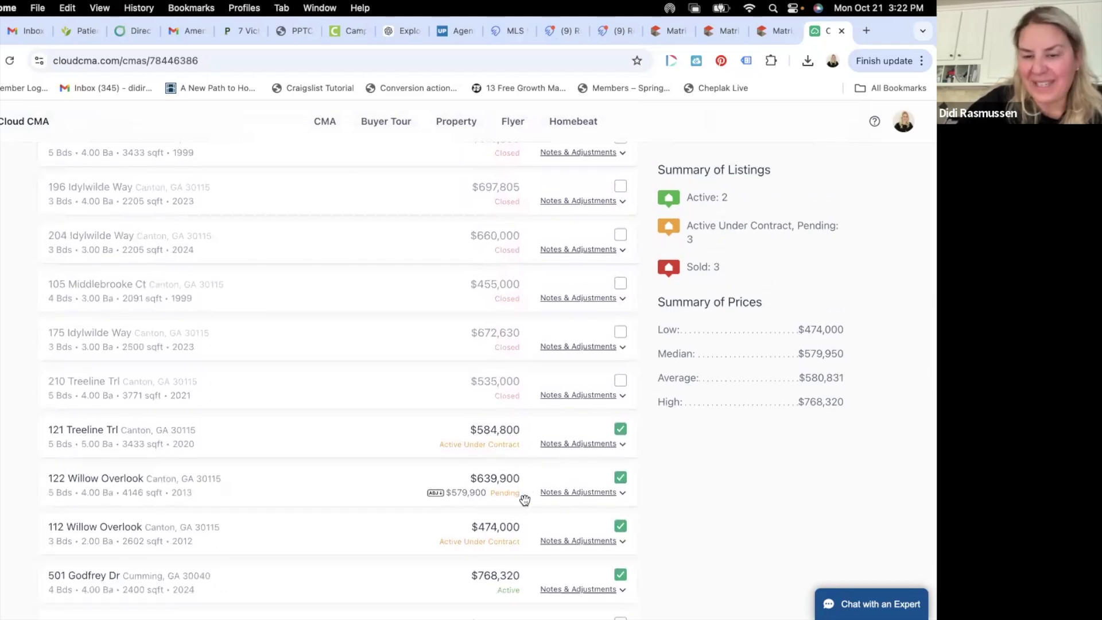
scroll(524, 287, up, 6)
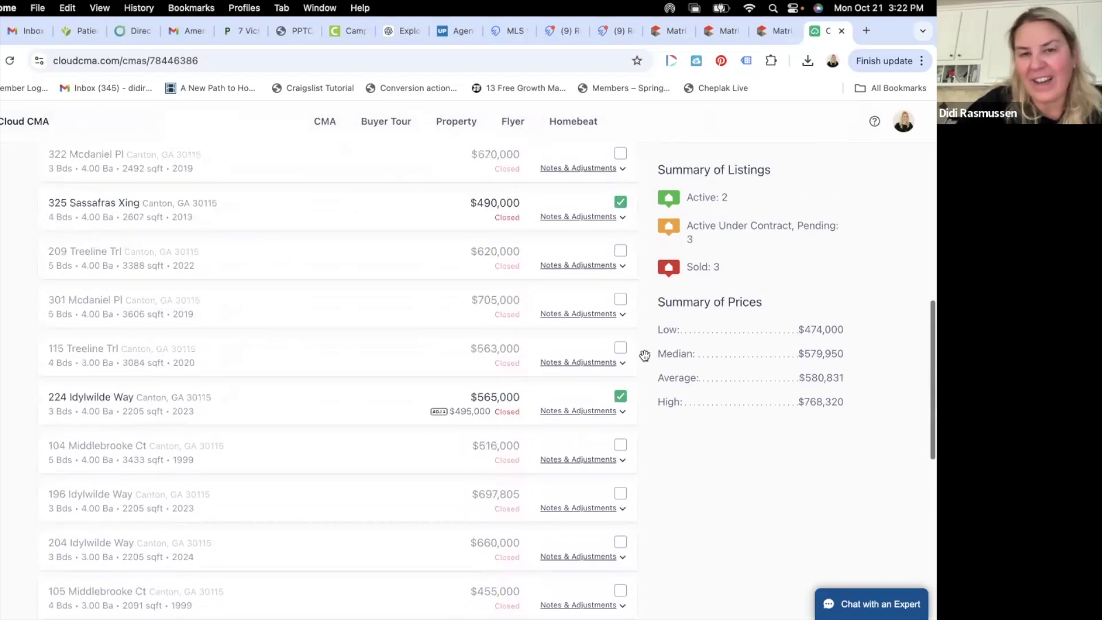
scroll(482, 322, up, 4)
scroll(482, 322, down, 12)
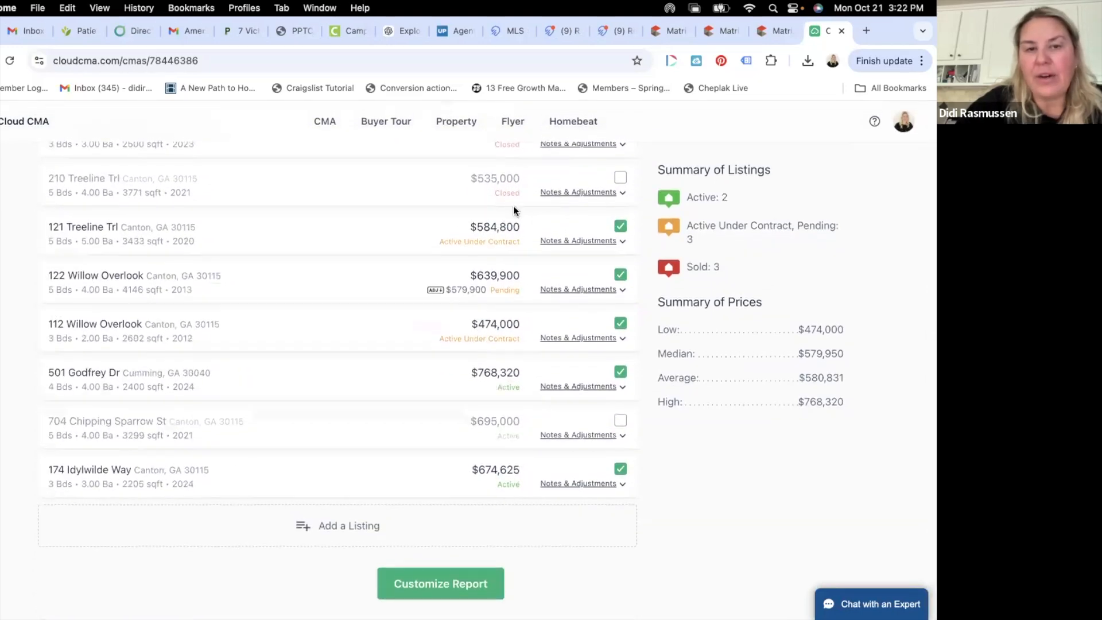
click(501, 597)
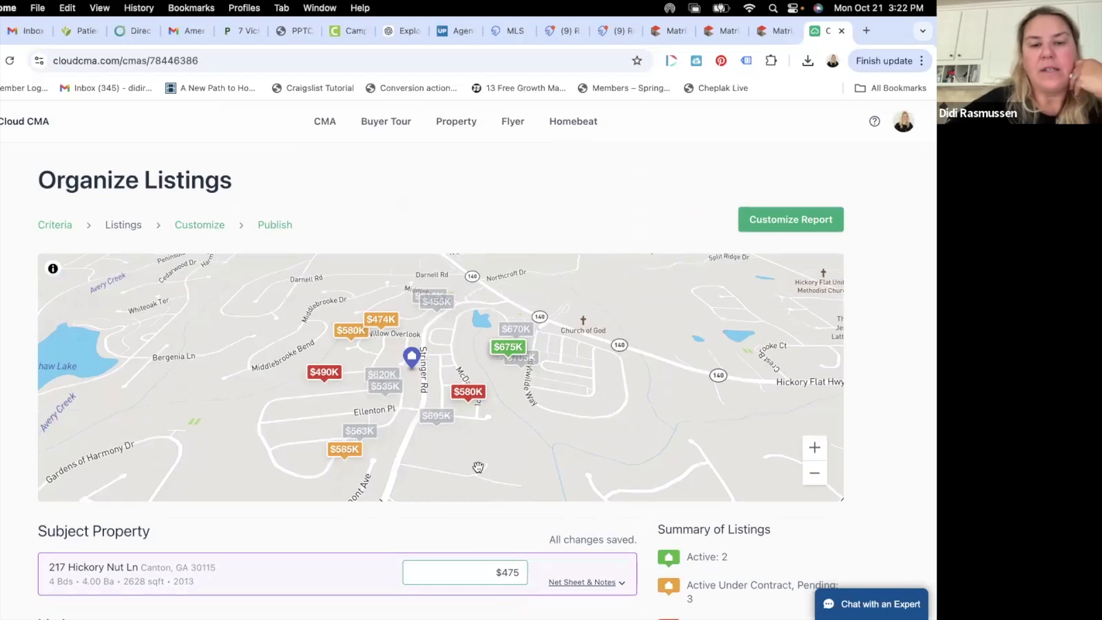
scroll(479, 467, down, 1)
text(000 -)
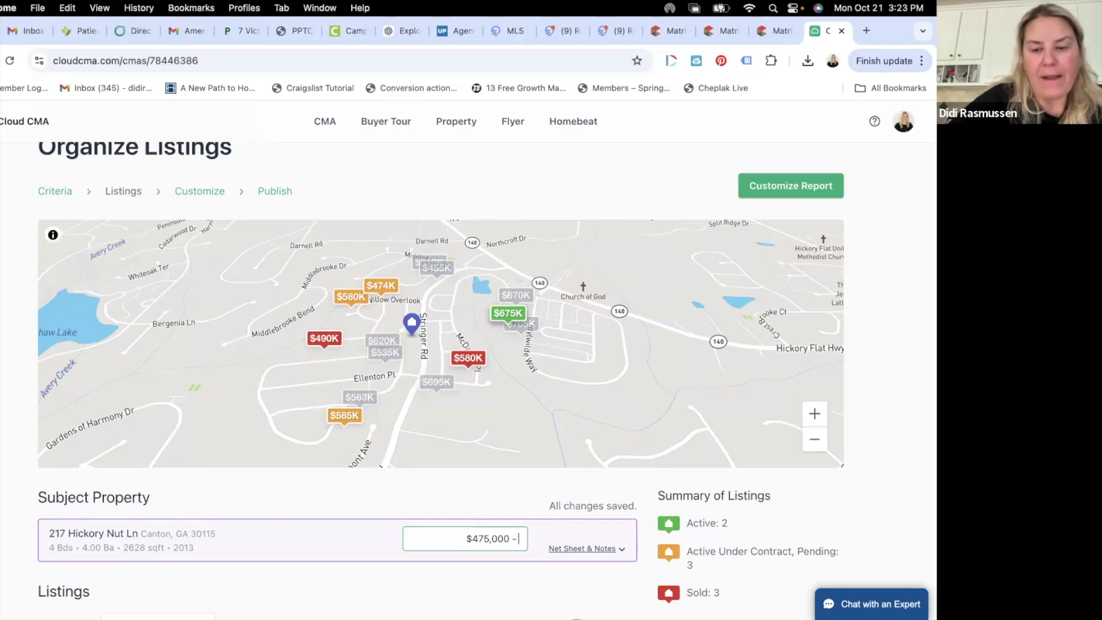
text($525,000)
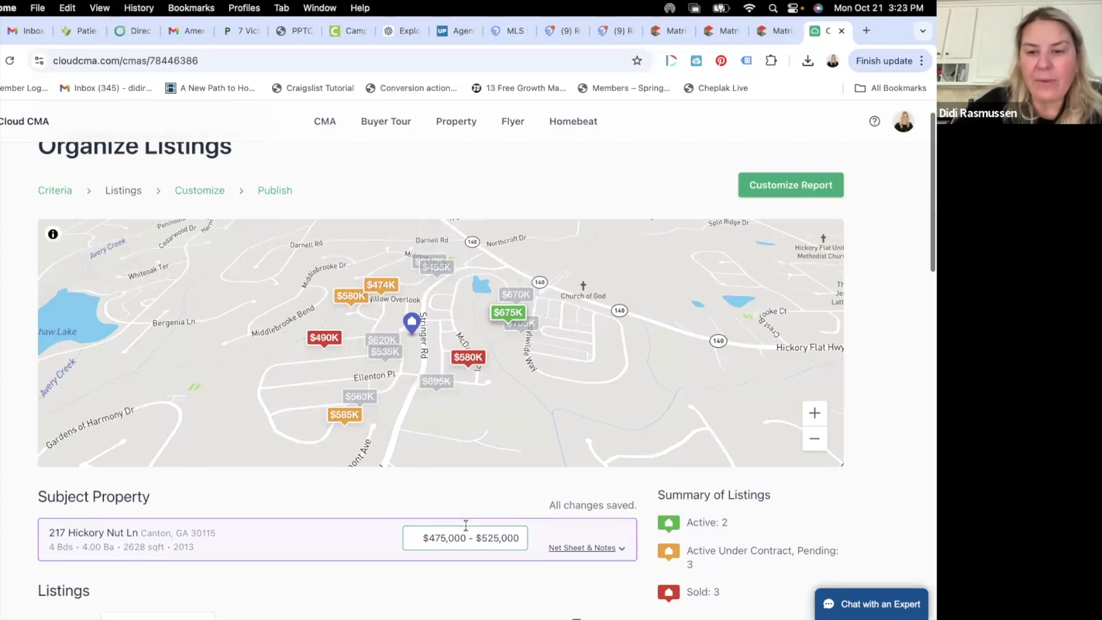
scroll(466, 525, down, 10)
scroll(489, 343, down, 2)
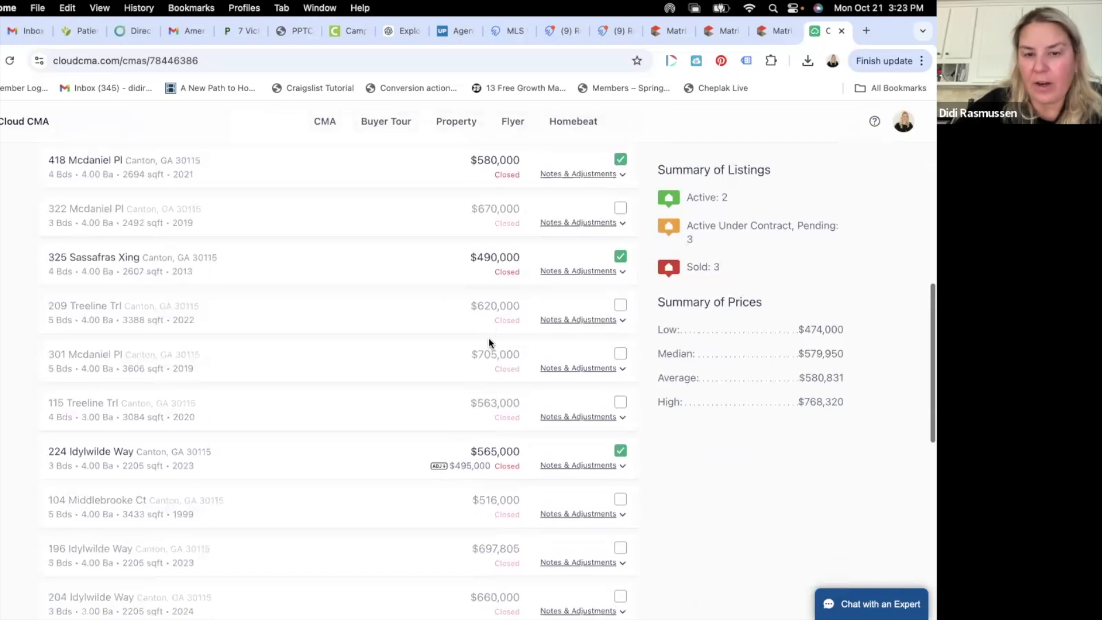
scroll(487, 339, up, 15)
scroll(498, 353, down, 3)
scroll(499, 354, down, 3)
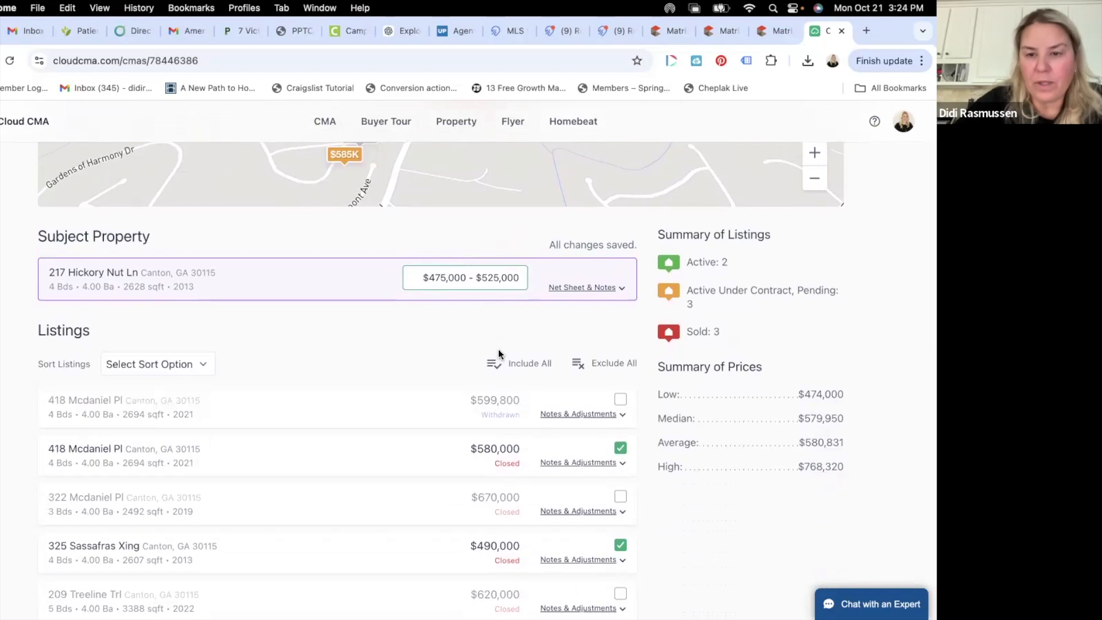
scroll(498, 349, down, 10)
scroll(498, 349, up, 1)
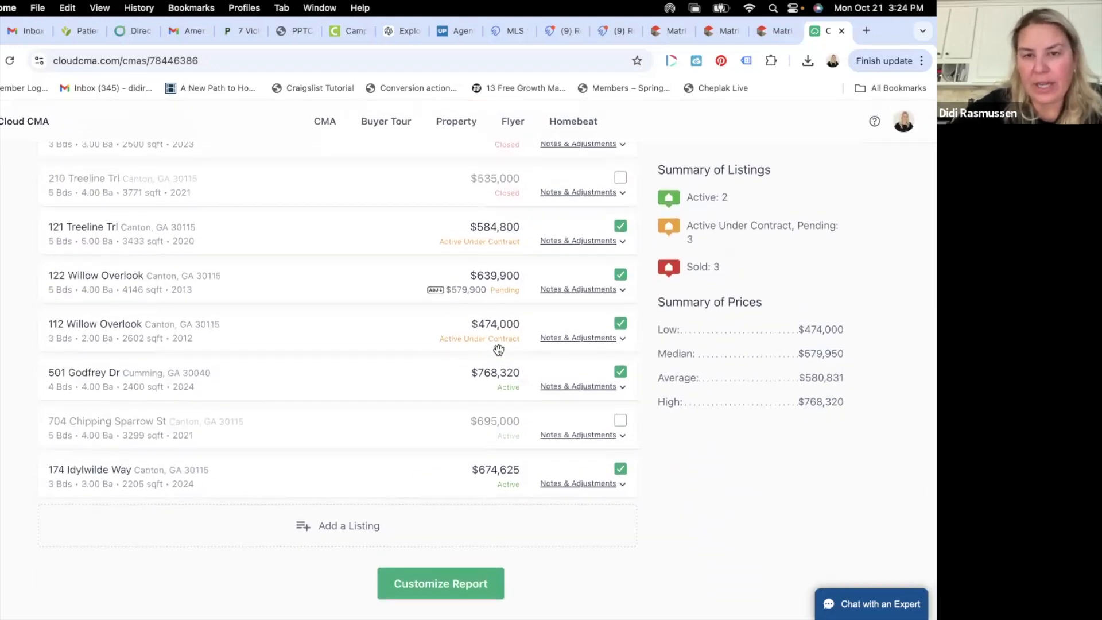
scroll(498, 349, up, 8)
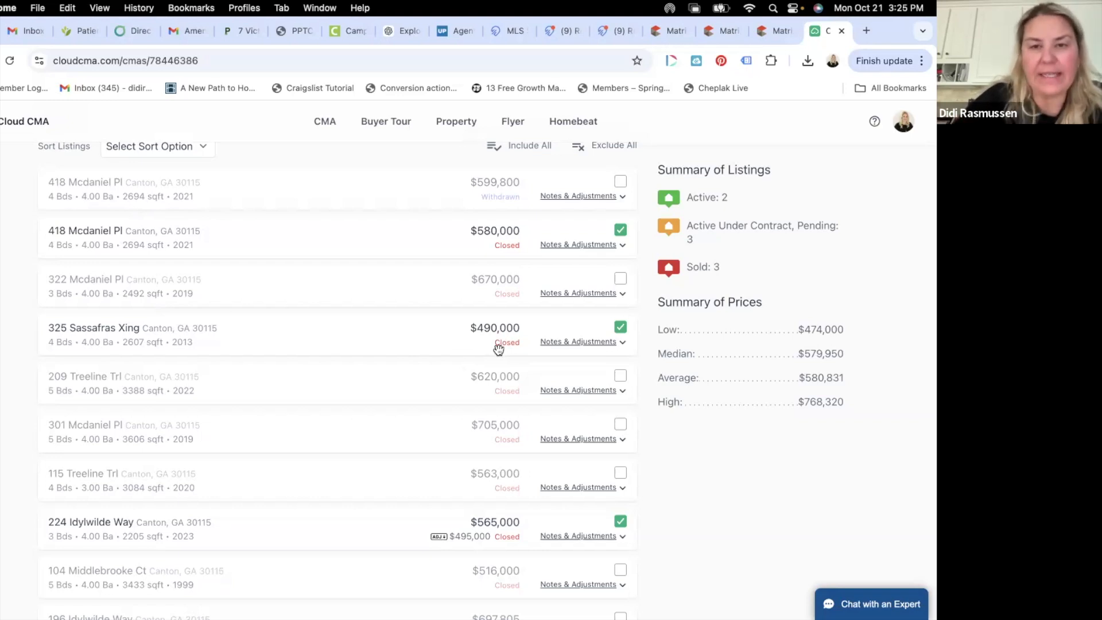
scroll(498, 349, up, 5)
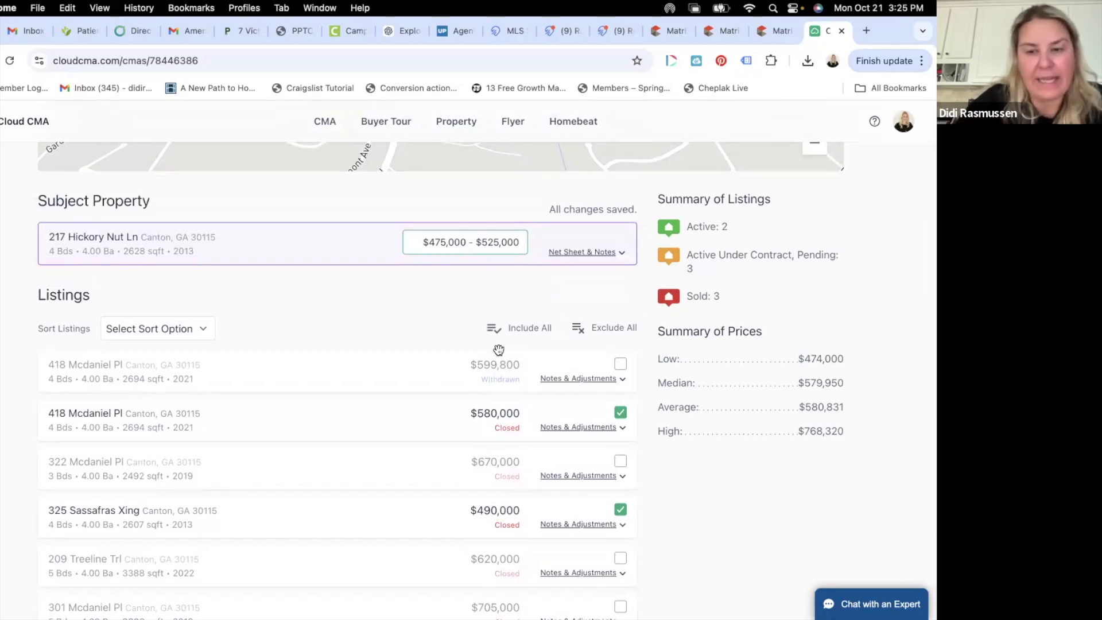
scroll(498, 349, down, 1)
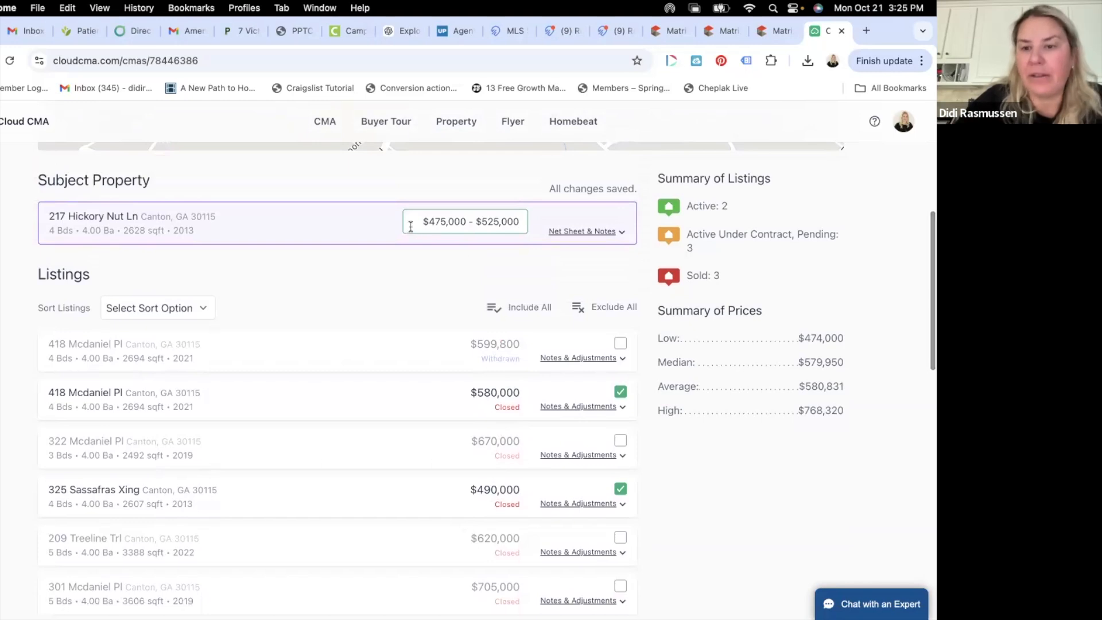
scroll(410, 225, down, 10)
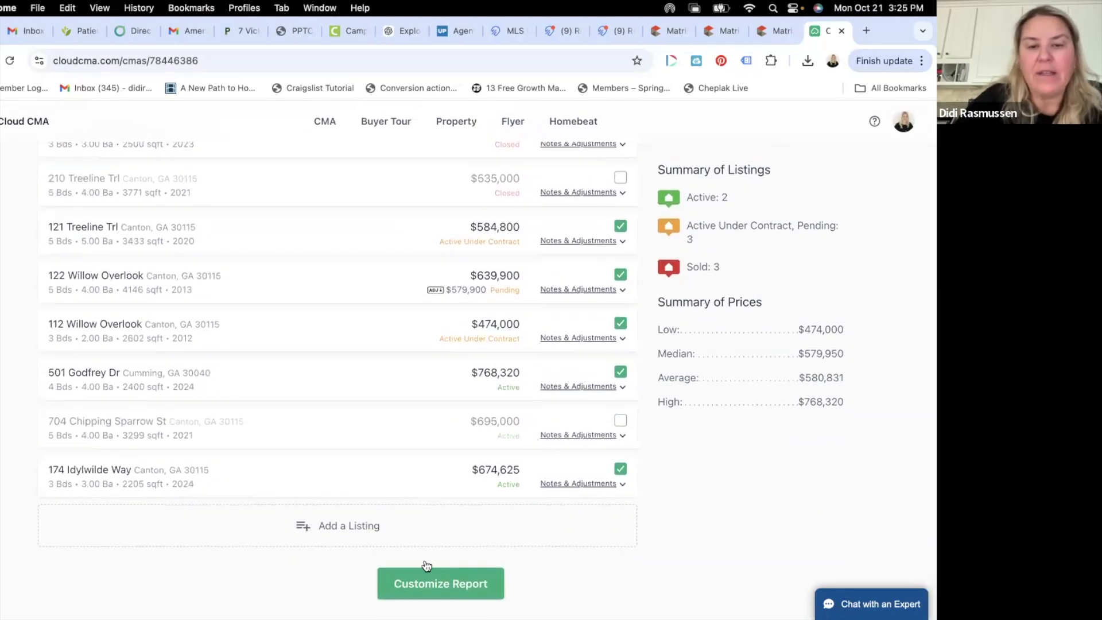
- Open Customize Report, browse the Additional Content list, and expand the Standard Introduction pages
click(474, 582)
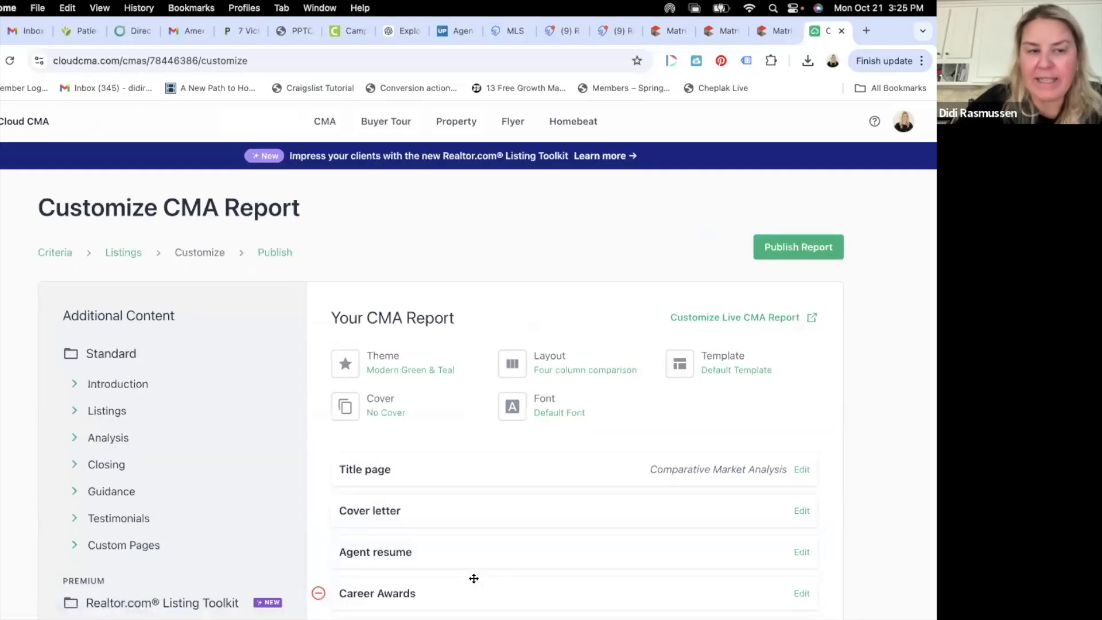
scroll(473, 578, down, 10)
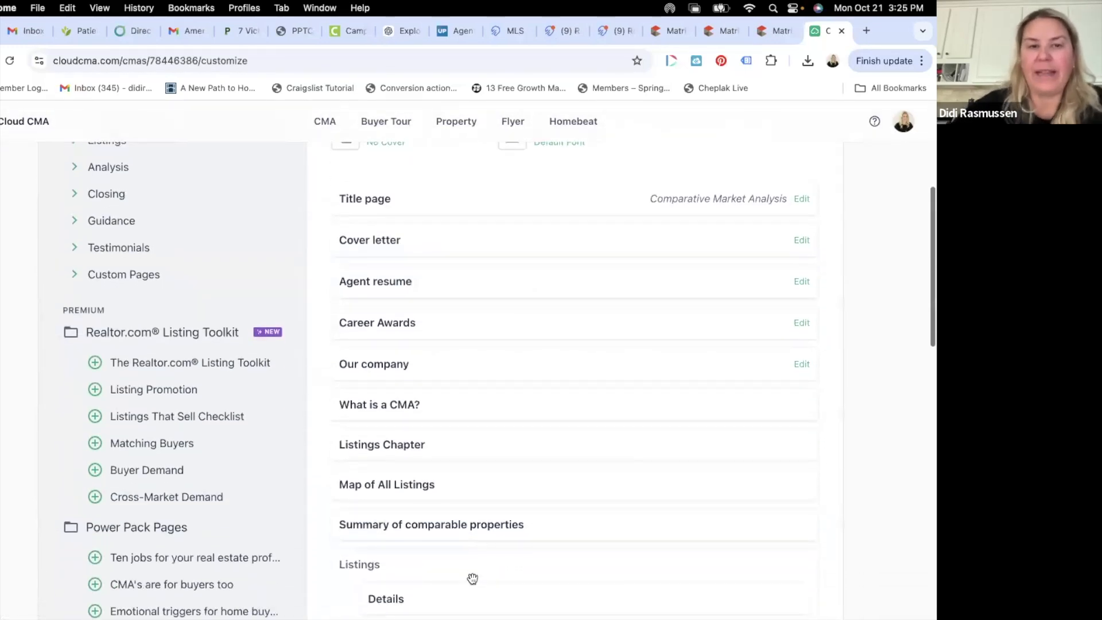
scroll(473, 579, down, 2)
scroll(246, 402, up, 3)
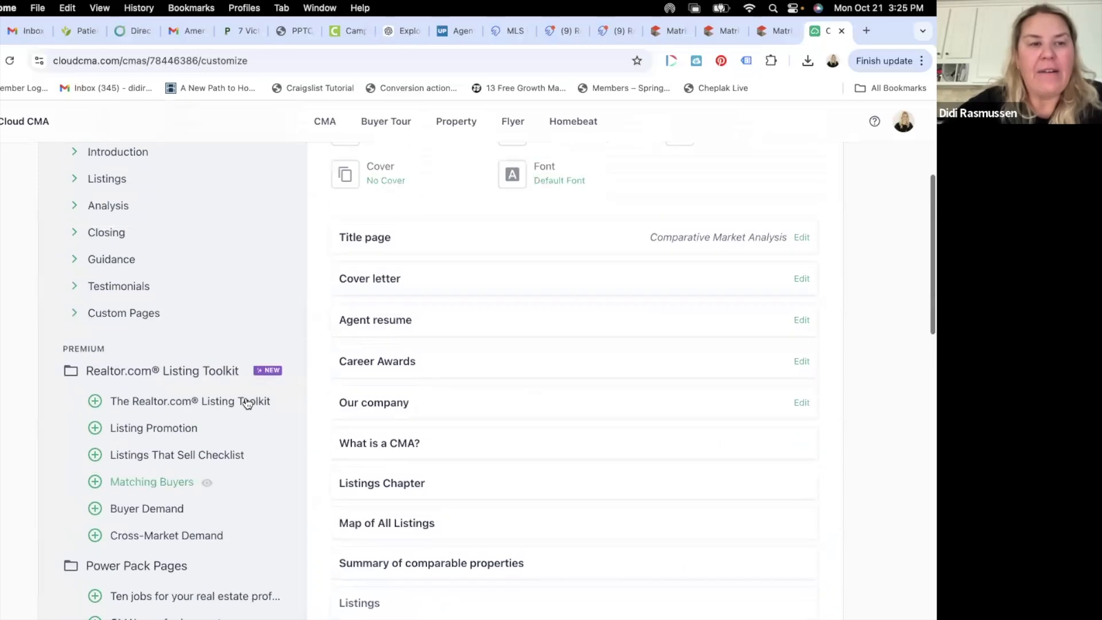
scroll(247, 402, up, 3)
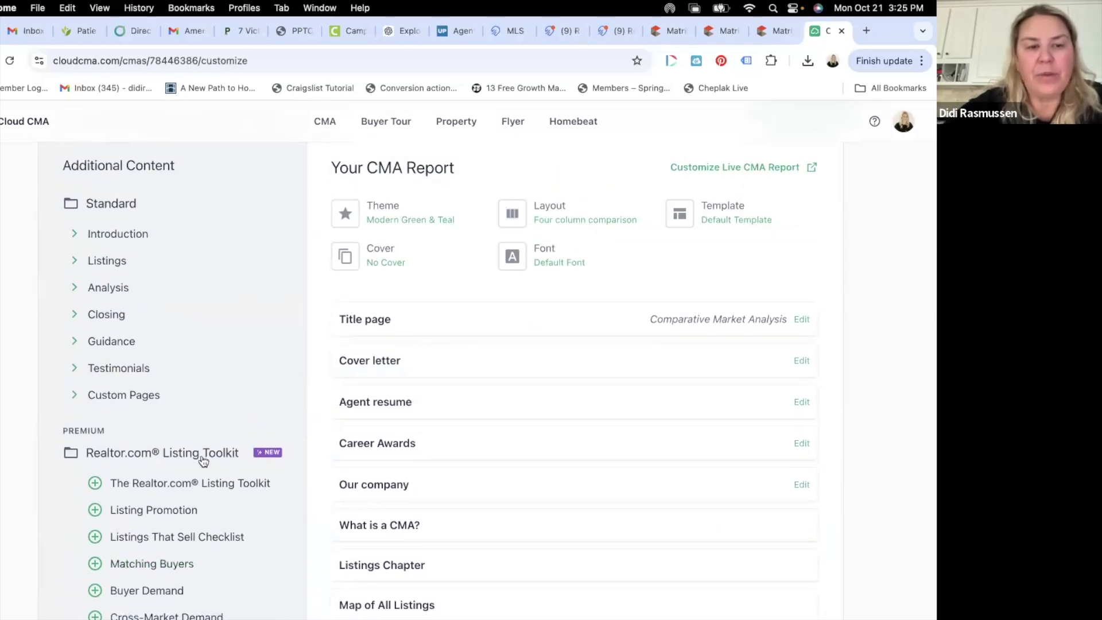
scroll(201, 461, down, 3)
scroll(127, 552, down, 10)
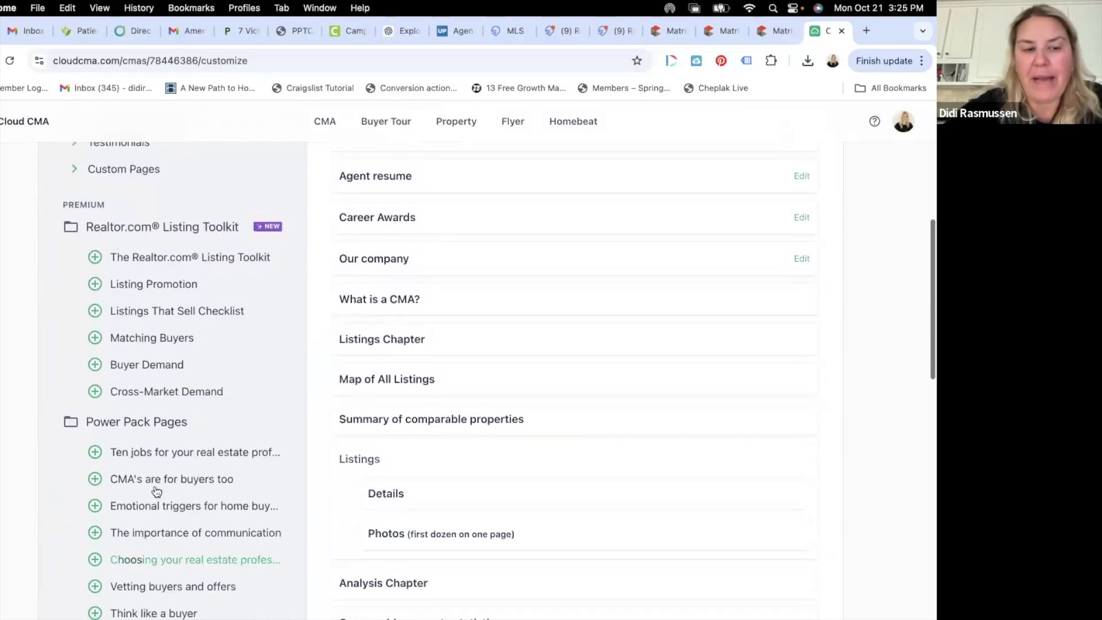
scroll(118, 539, down, 8)
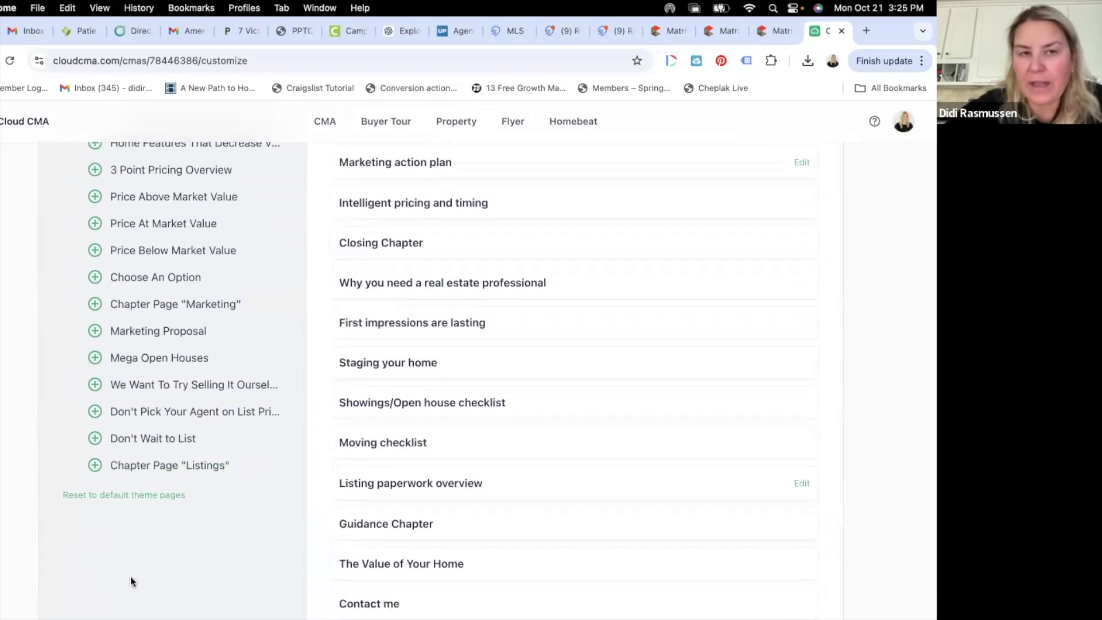
scroll(130, 576, up, 20)
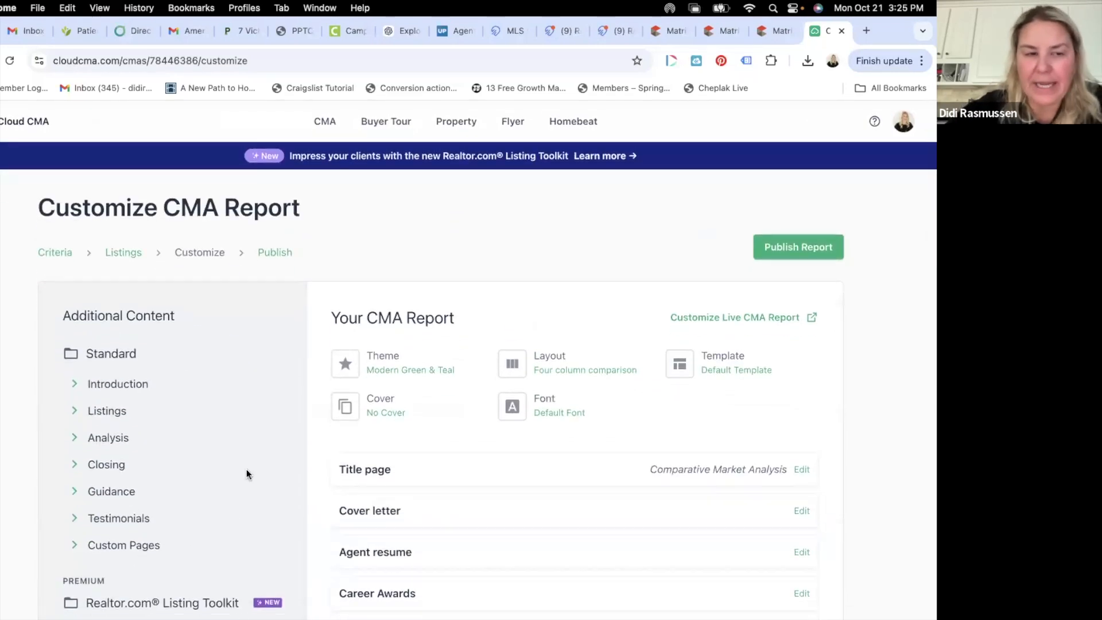
scroll(127, 573, down, 4)
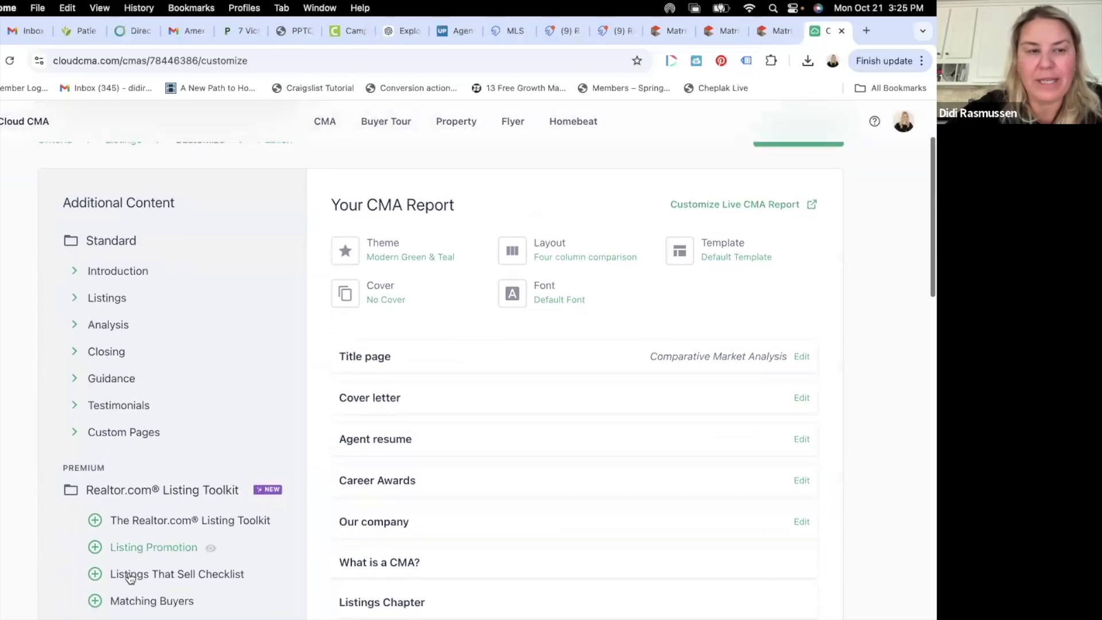
click(101, 184)
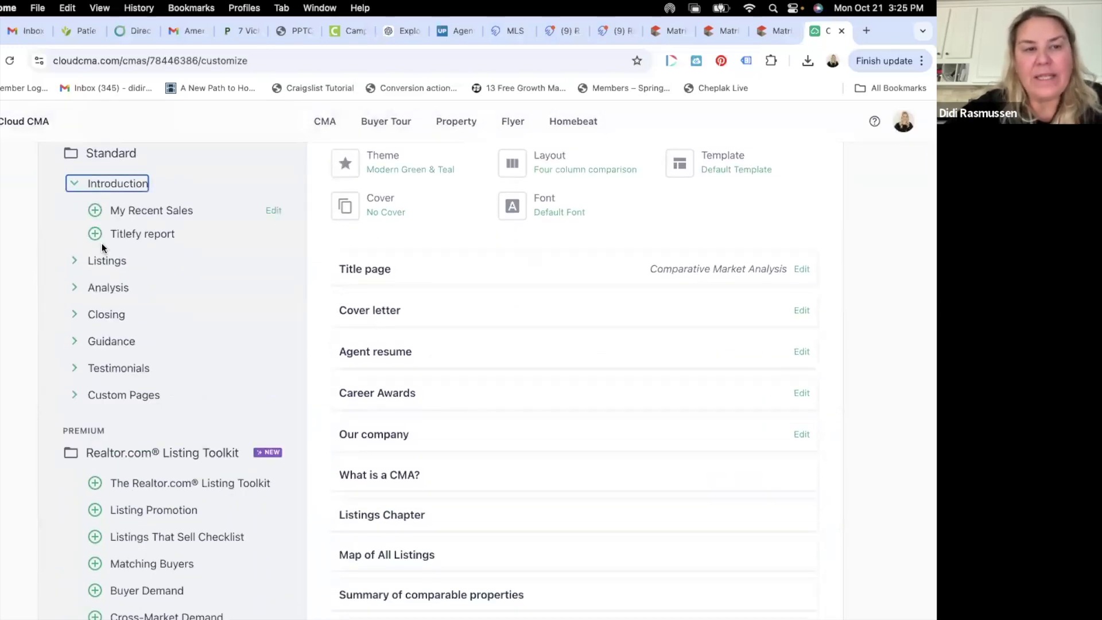
- Add the My Recent Sales page and save it sorting listings by Recently Updated
click(96, 212)
scroll(310, 300, down, 3)
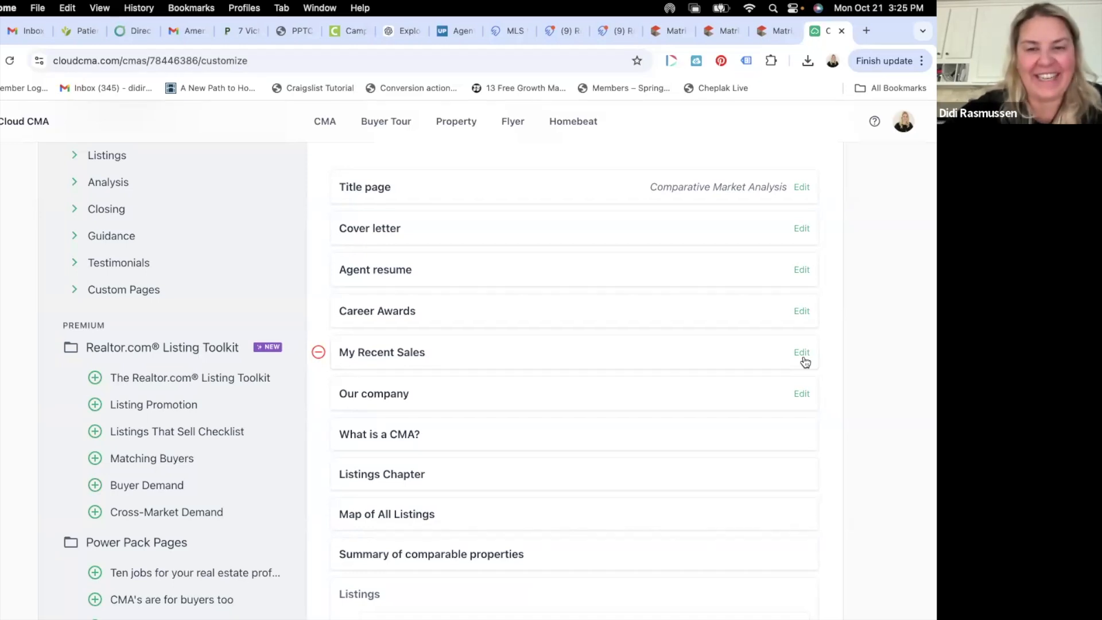
click(802, 353)
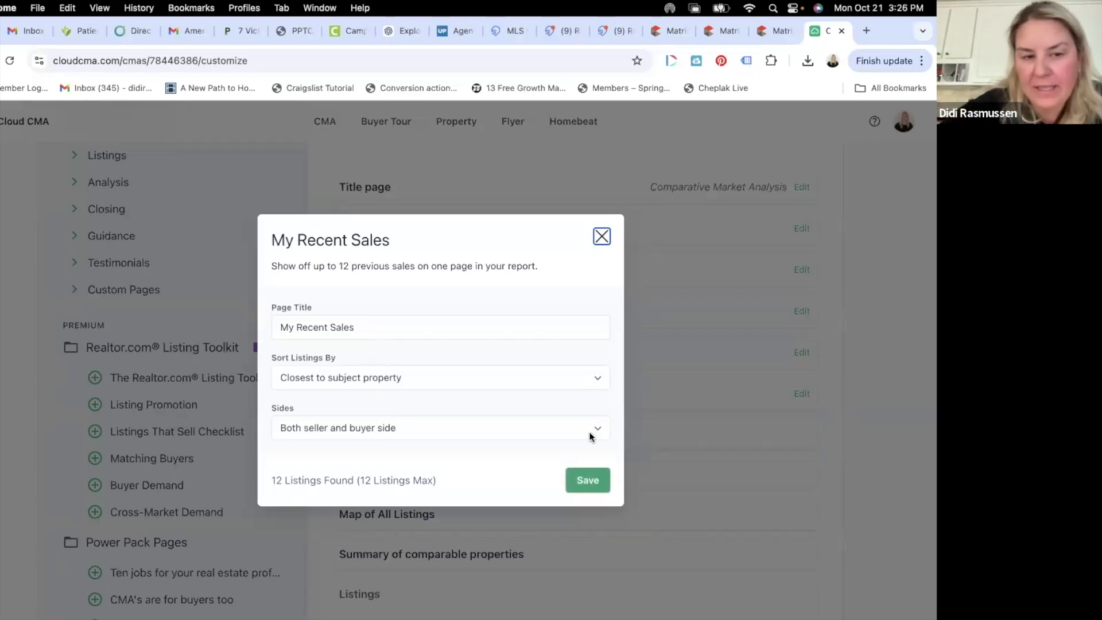
click(594, 382)
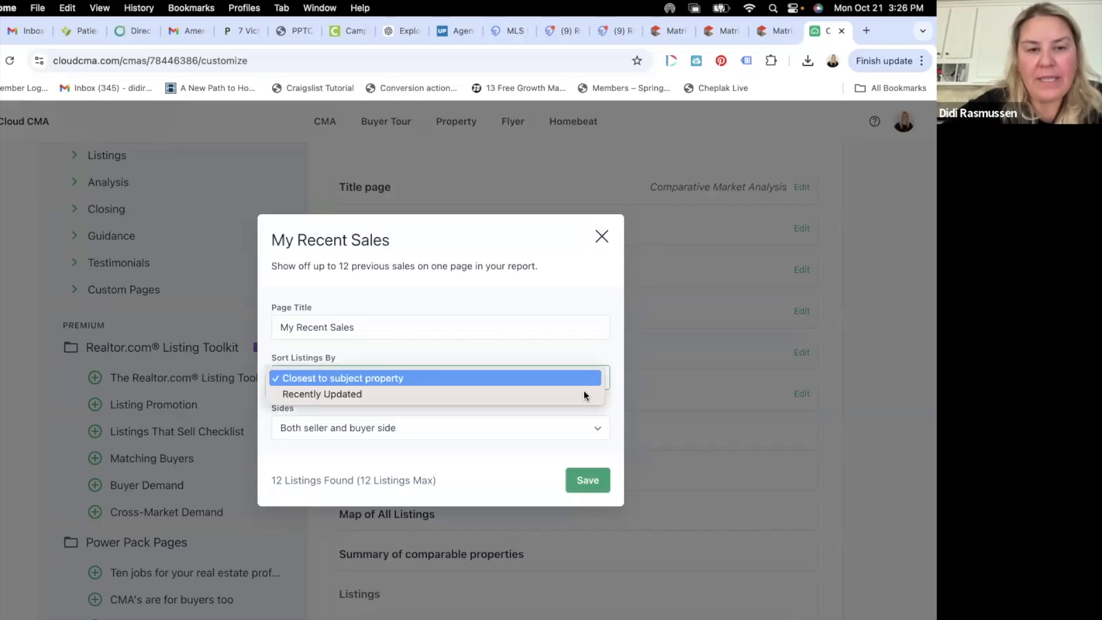
click(322, 394)
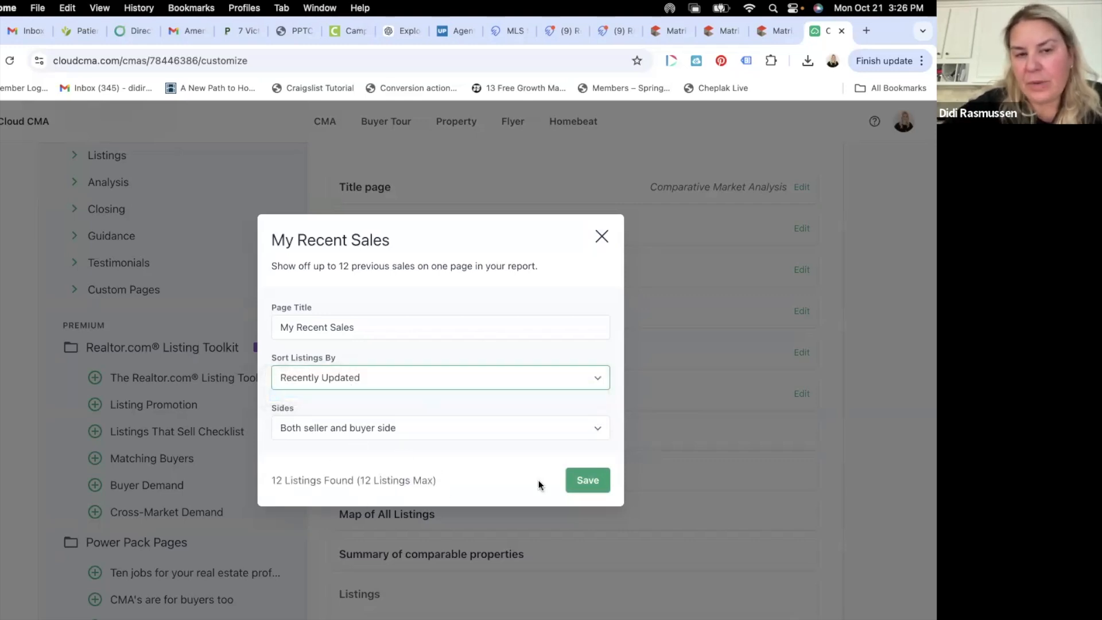
click(585, 480)
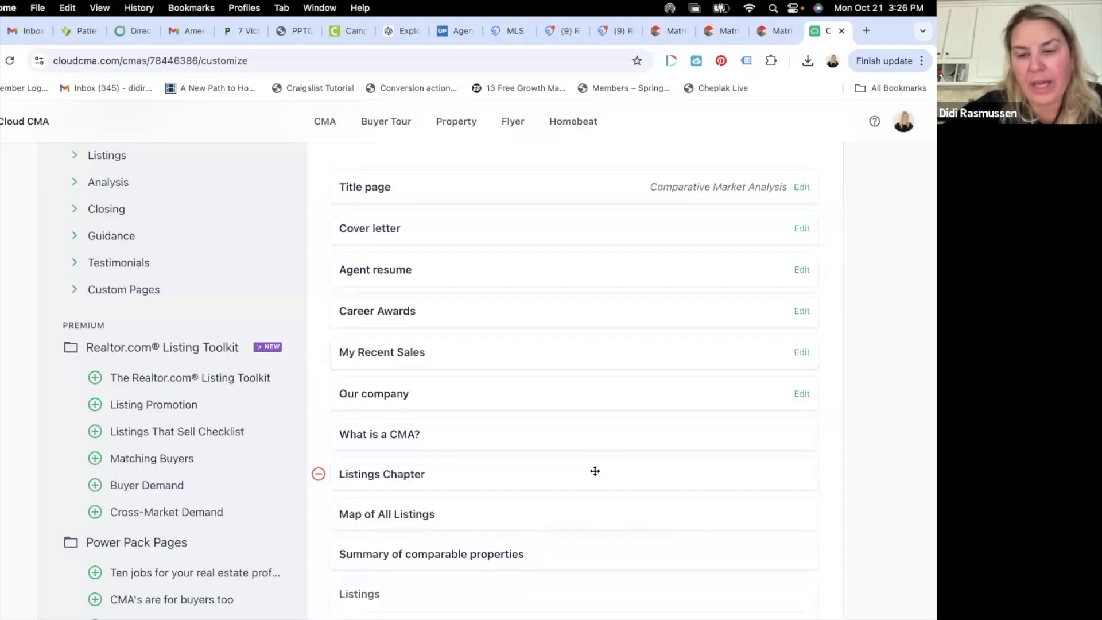
scroll(595, 471, down, 2)
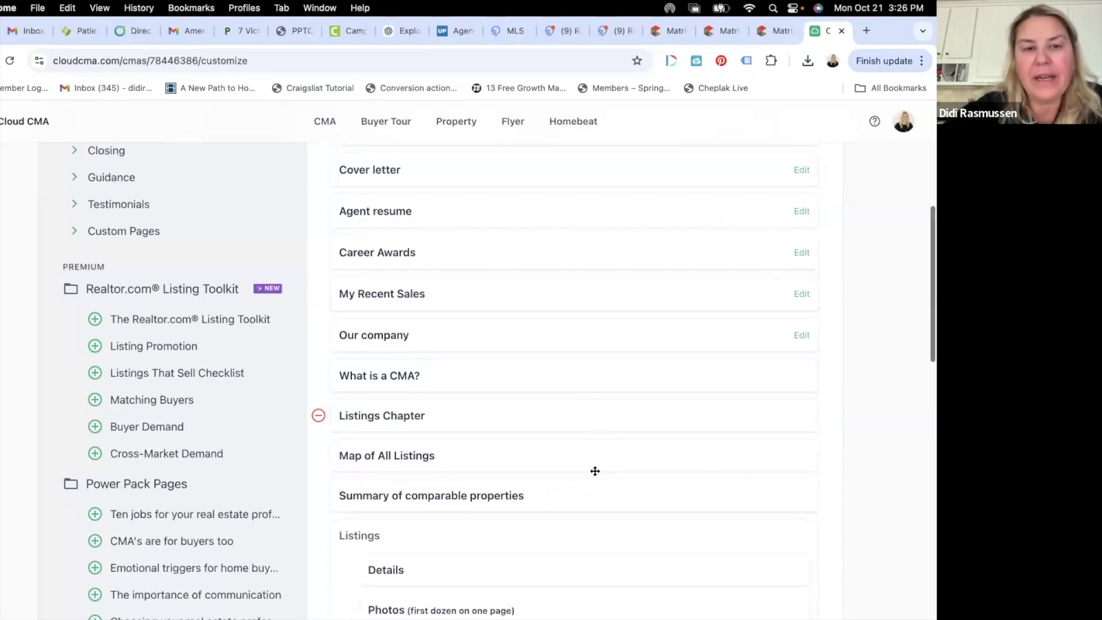
scroll(415, 270, up, 1)
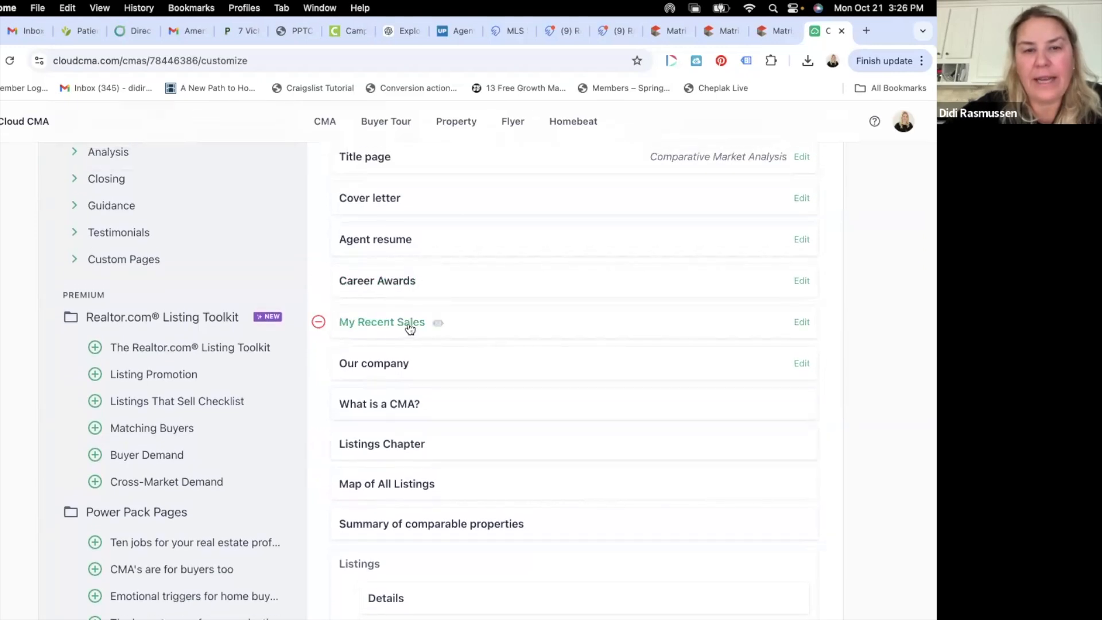
click(438, 324)
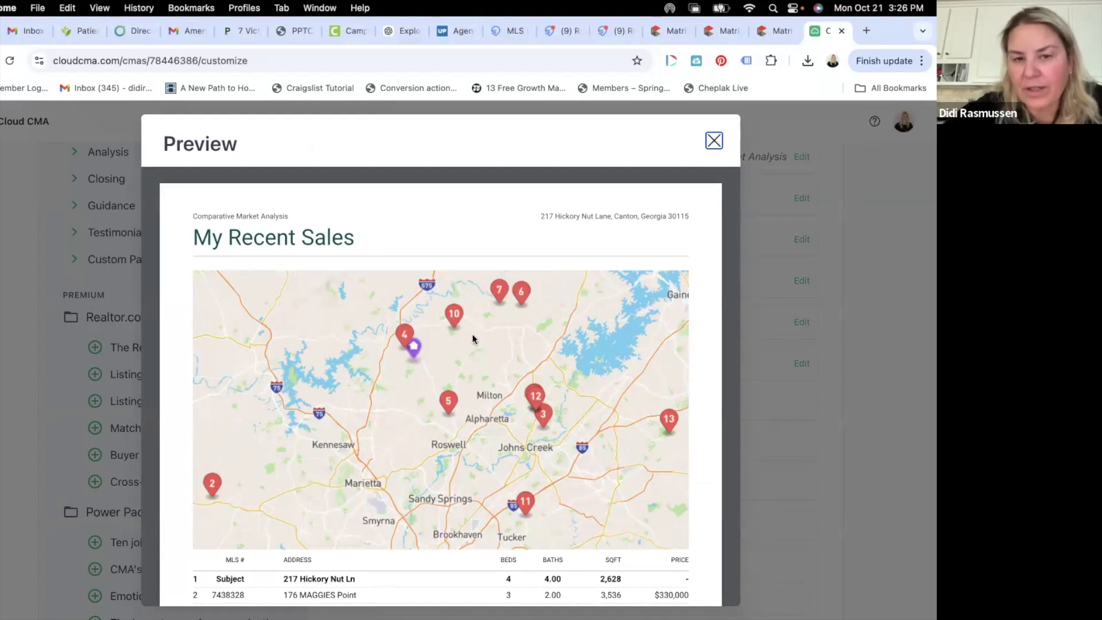
scroll(522, 353, down, 5)
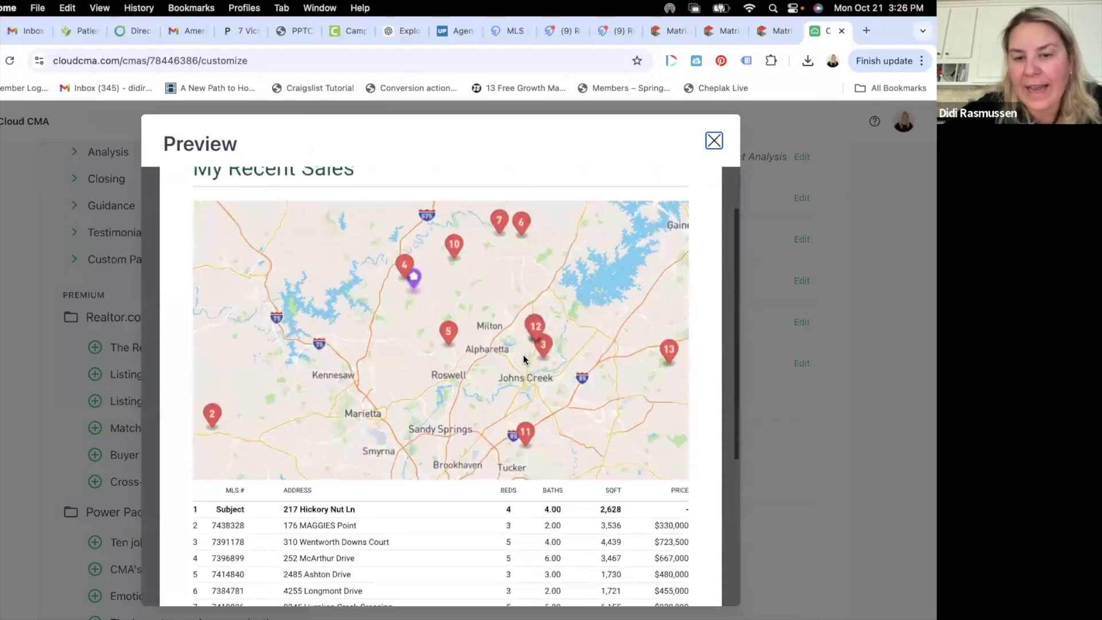
scroll(522, 359, up, 1)
scroll(522, 360, down, 1)
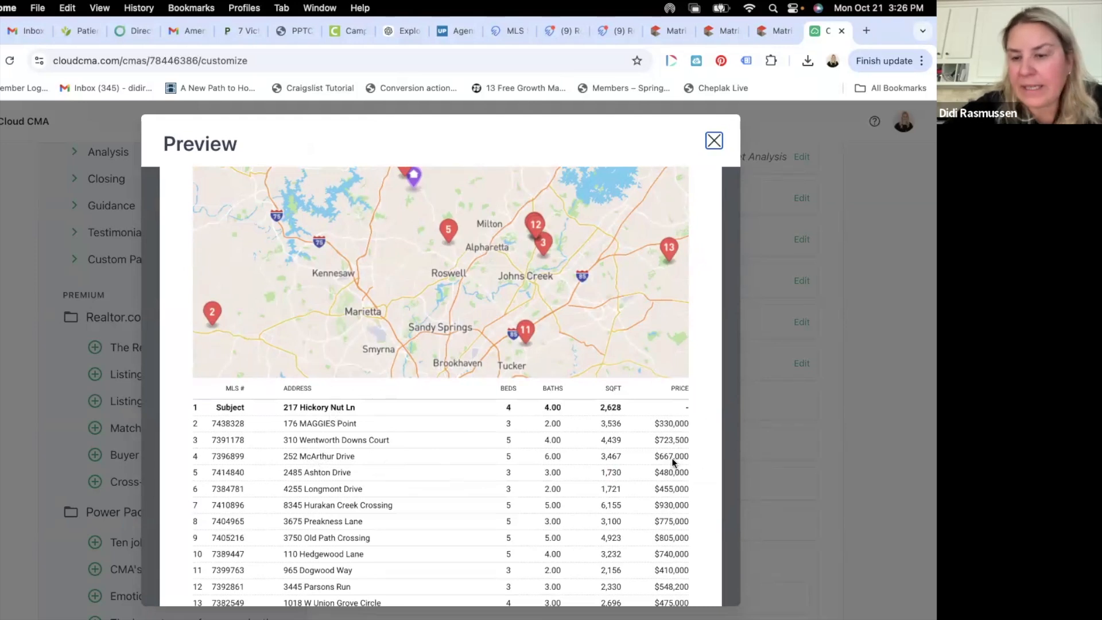
scroll(686, 461, down, 4)
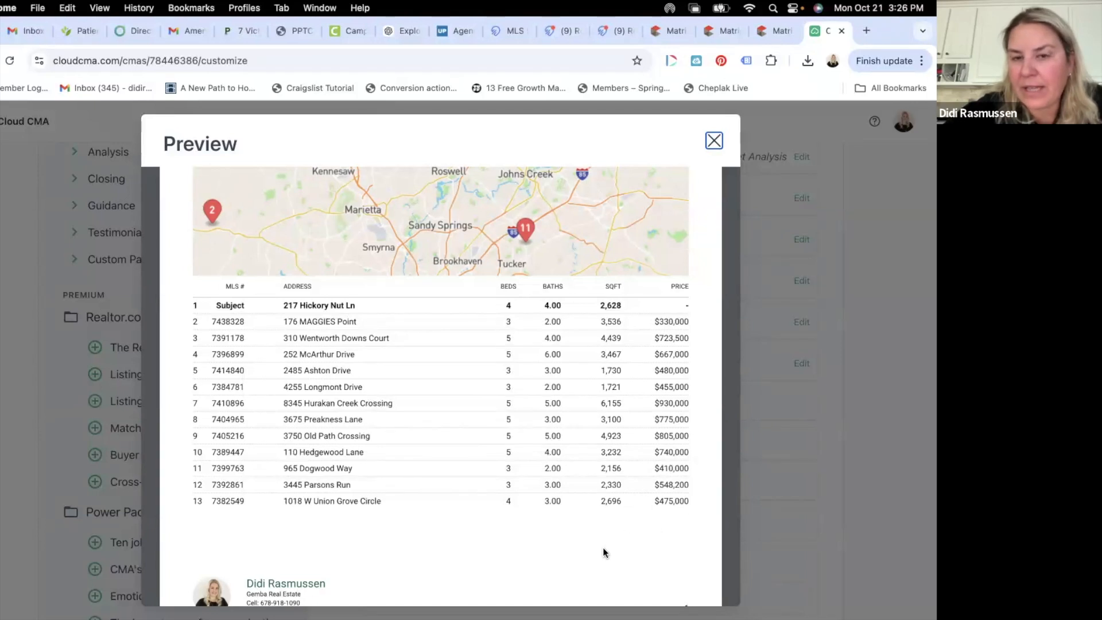
click(714, 141)
scroll(602, 452, up, 1)
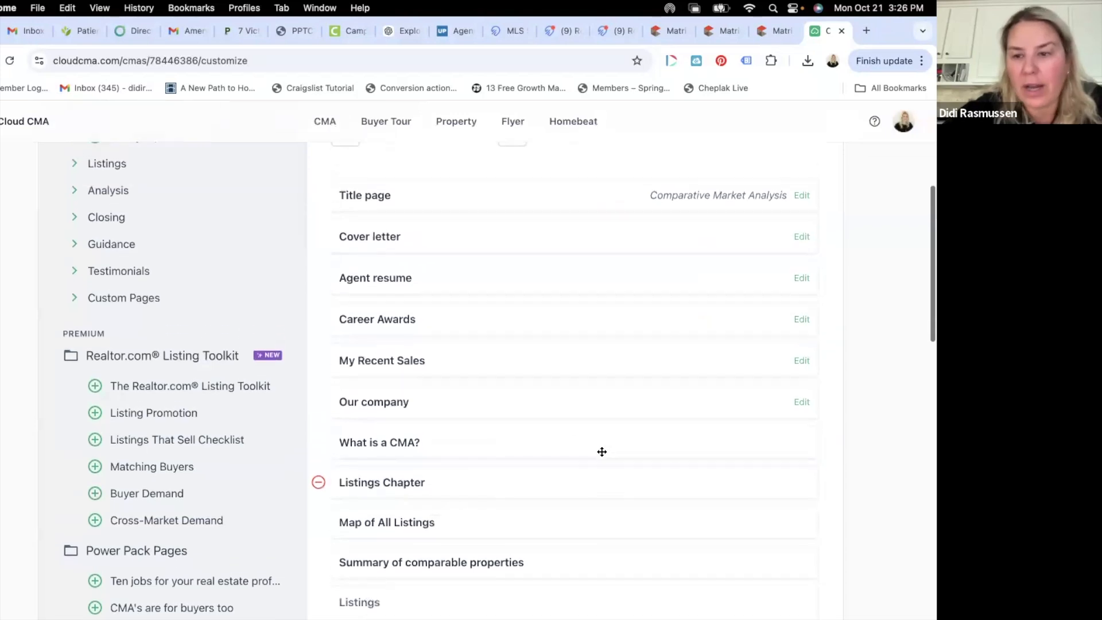
scroll(602, 452, up, 1)
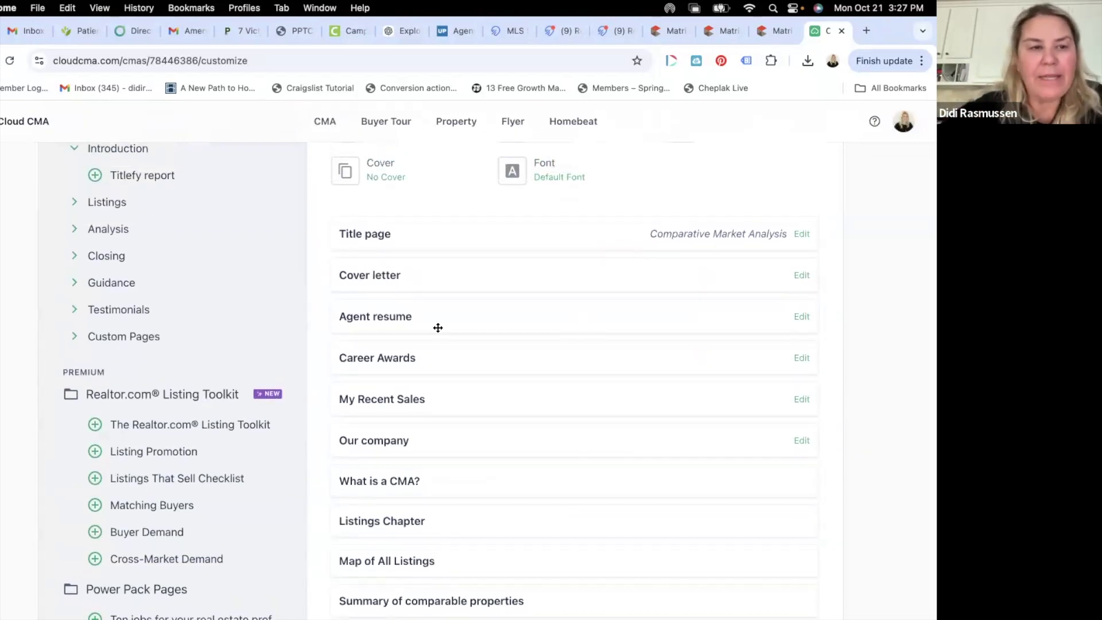
scroll(249, 279, up, 1)
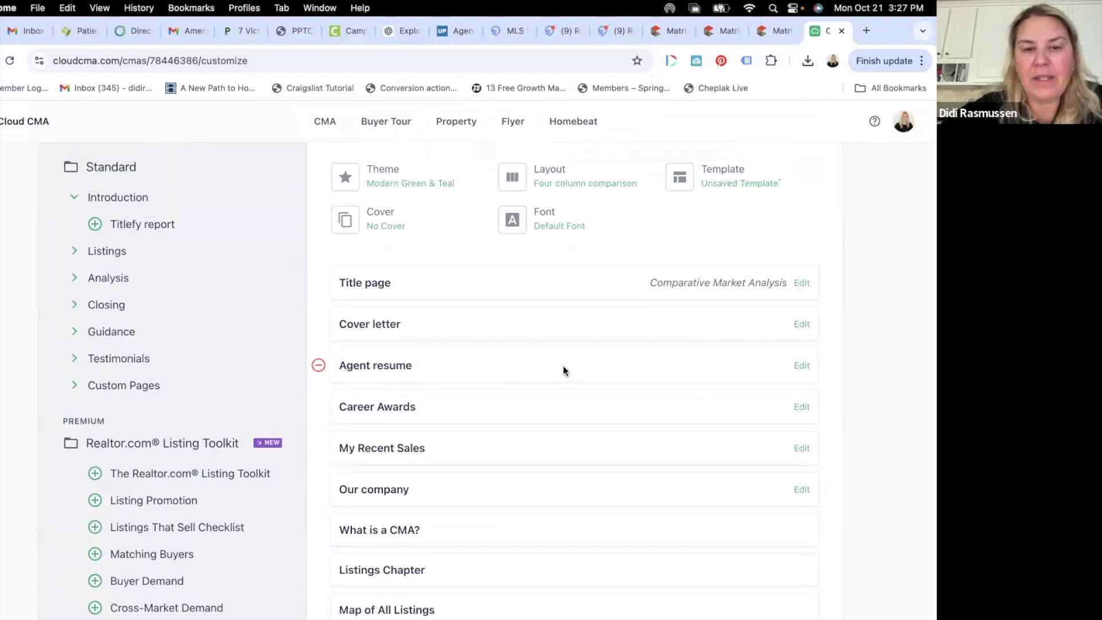
click(584, 368)
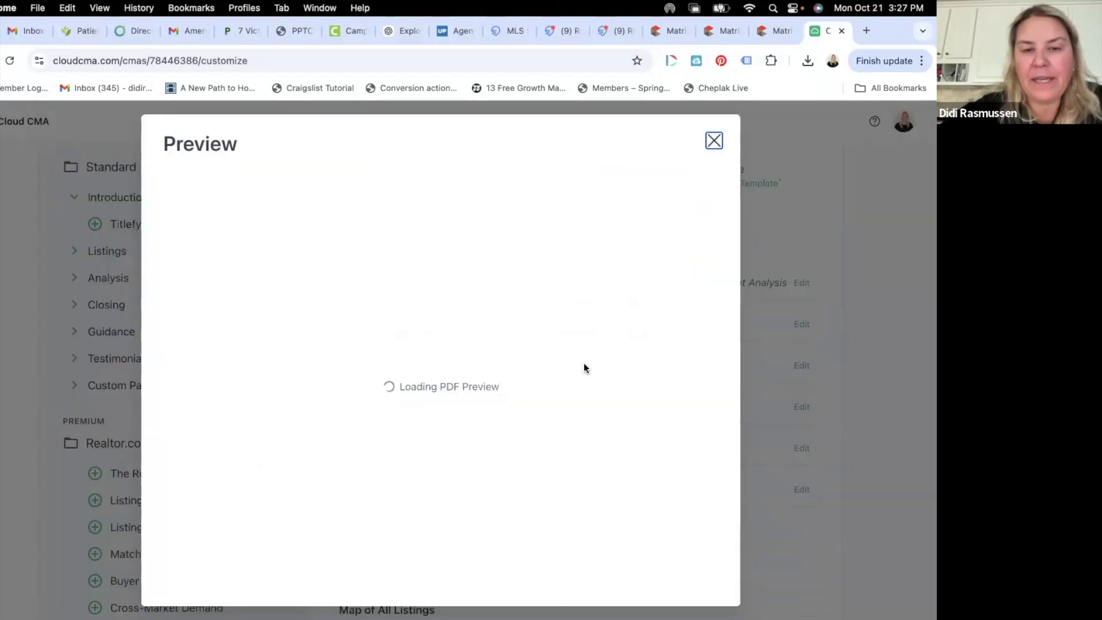
scroll(584, 368, down, 1)
scroll(583, 363, down, 4)
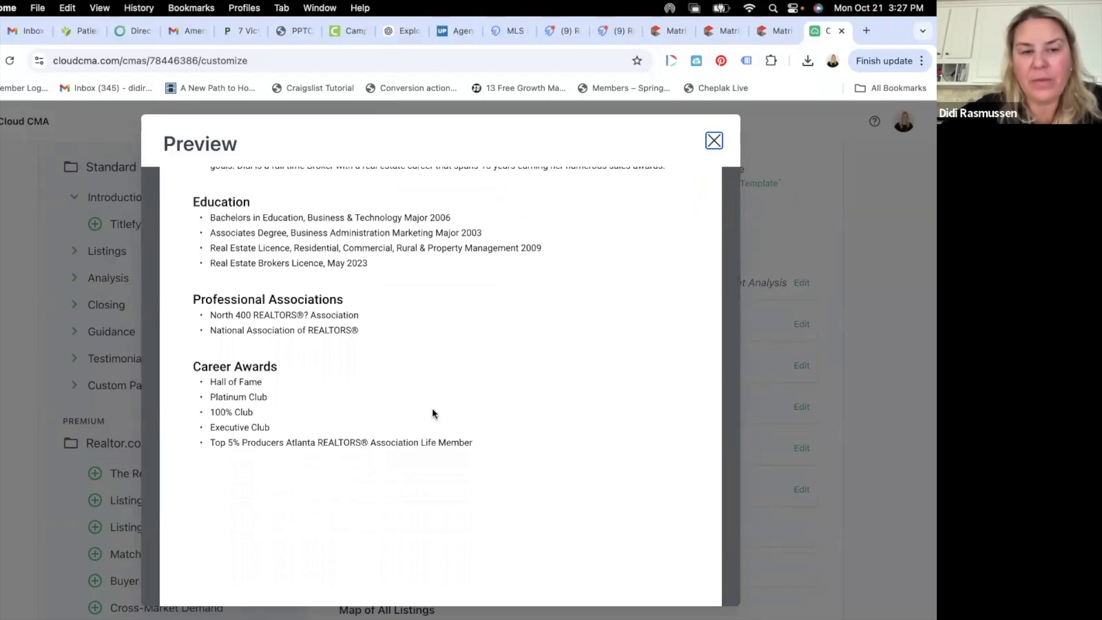
scroll(432, 408, up, 6)
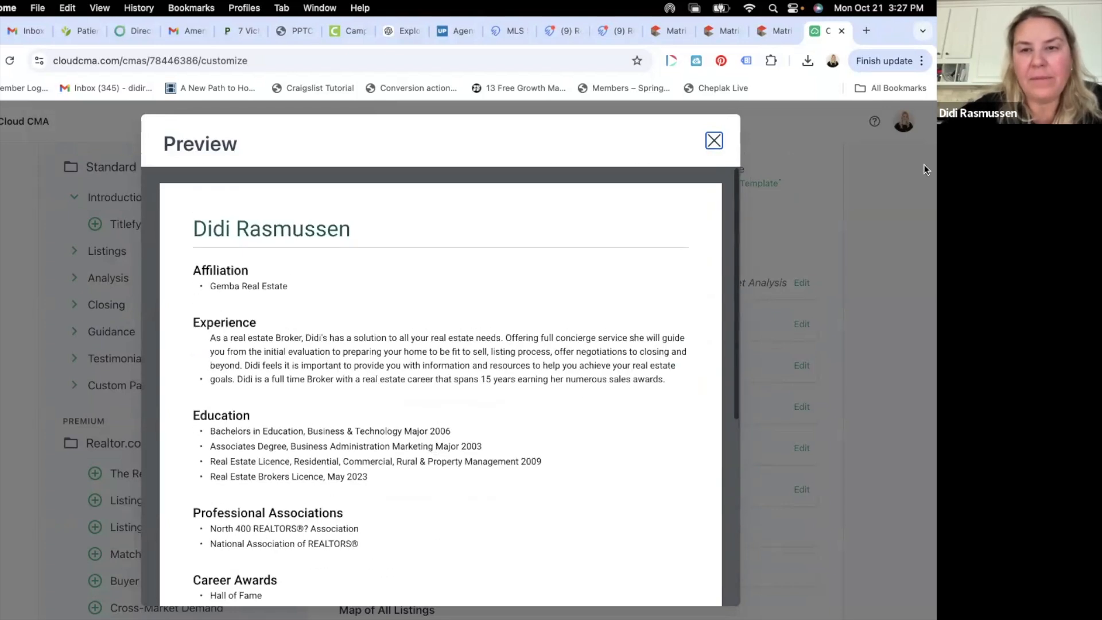
click(714, 140)
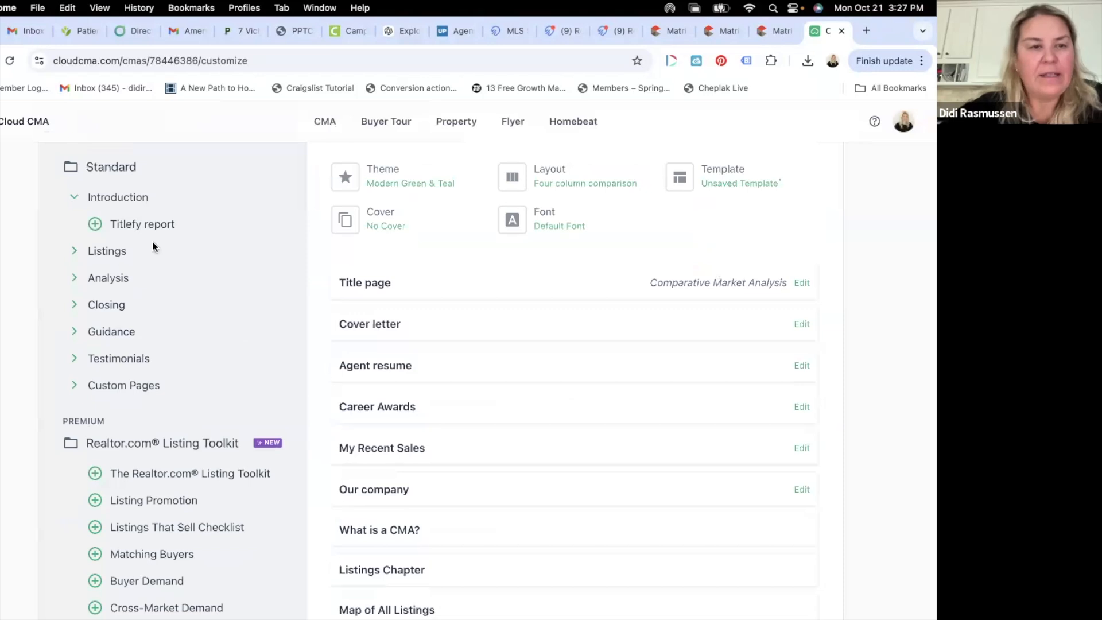
- Add the Online valuation analysis page from Analysis and Features that sell from Closing
click(106, 252)
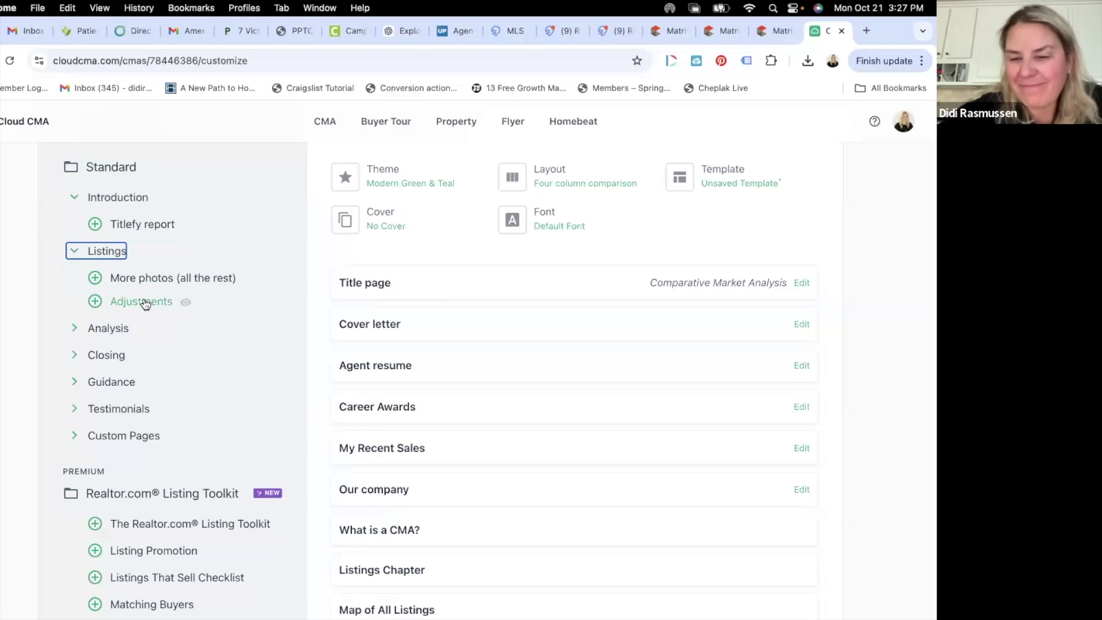
scroll(145, 303, down, 2)
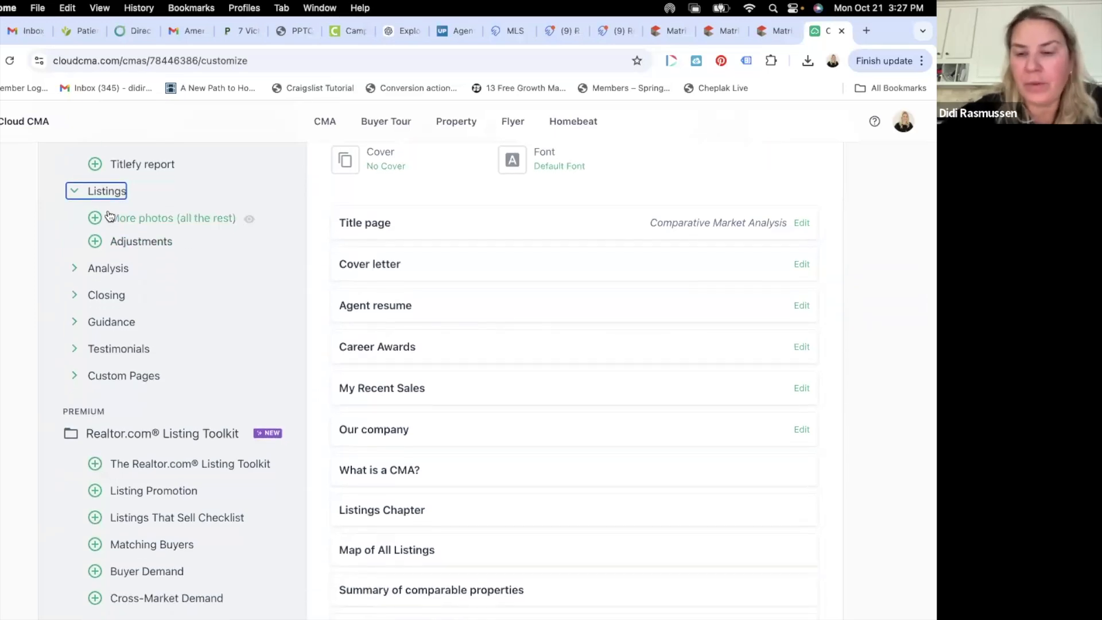
click(107, 268)
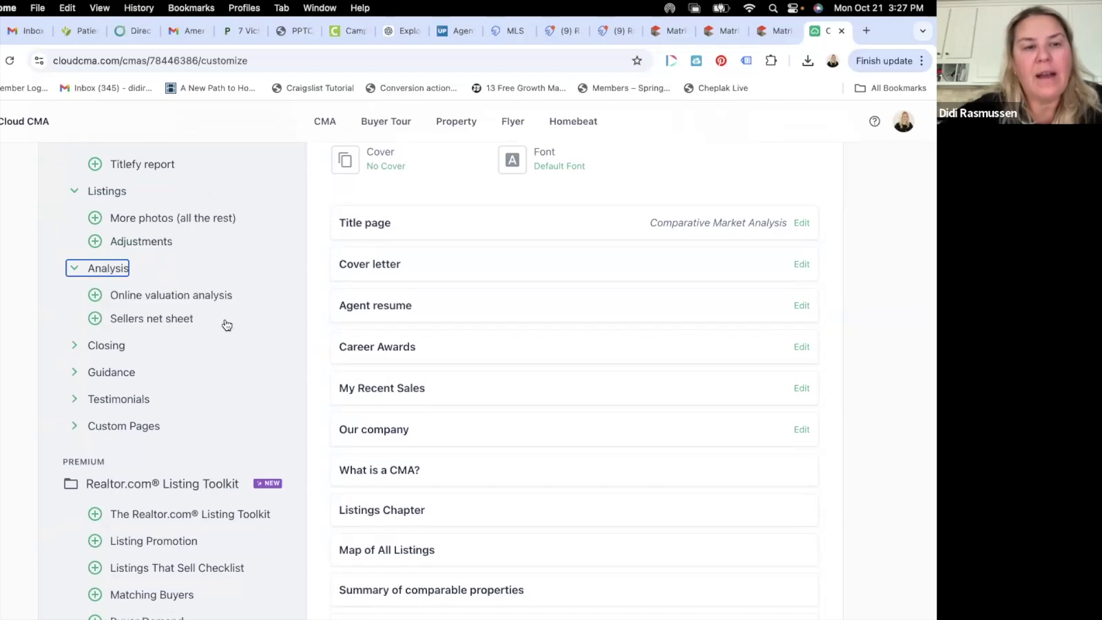
scroll(212, 325, down, 2)
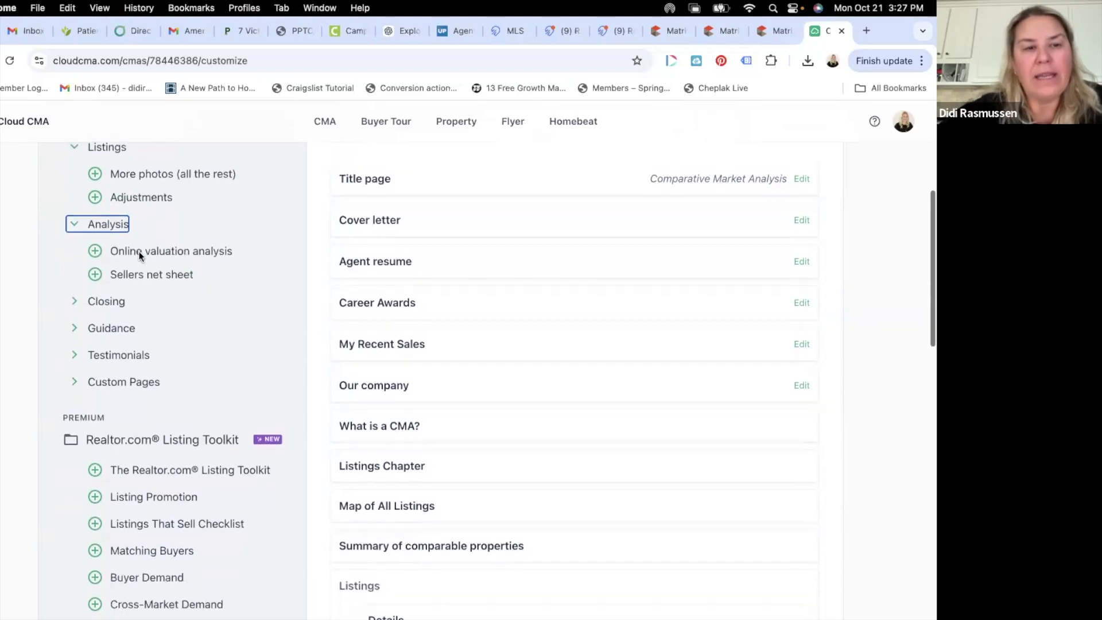
click(96, 253)
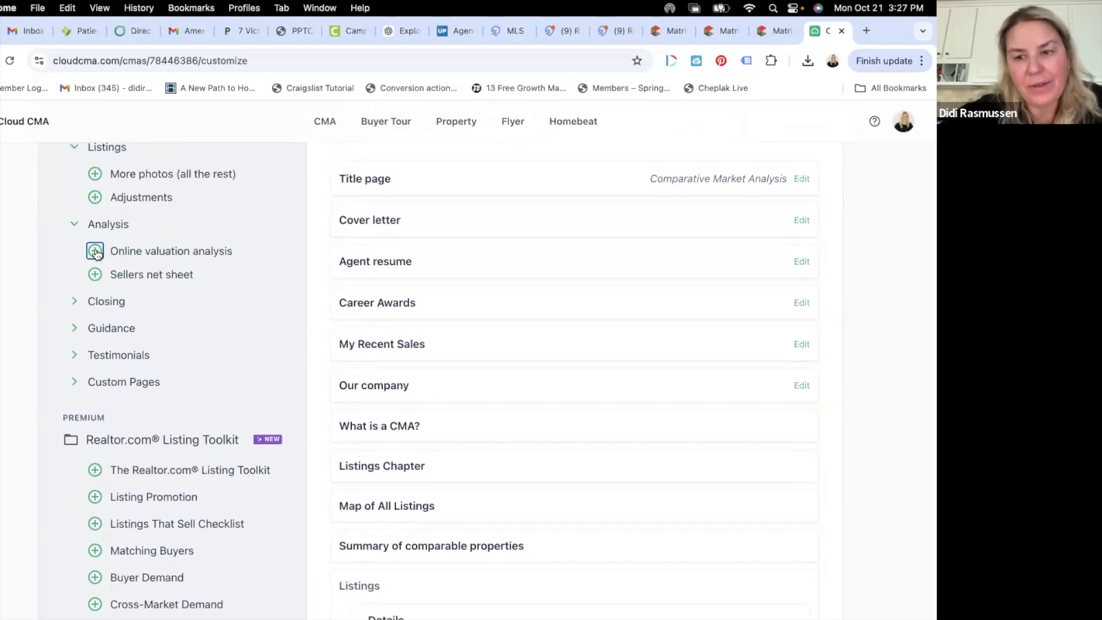
scroll(189, 311, down, 1)
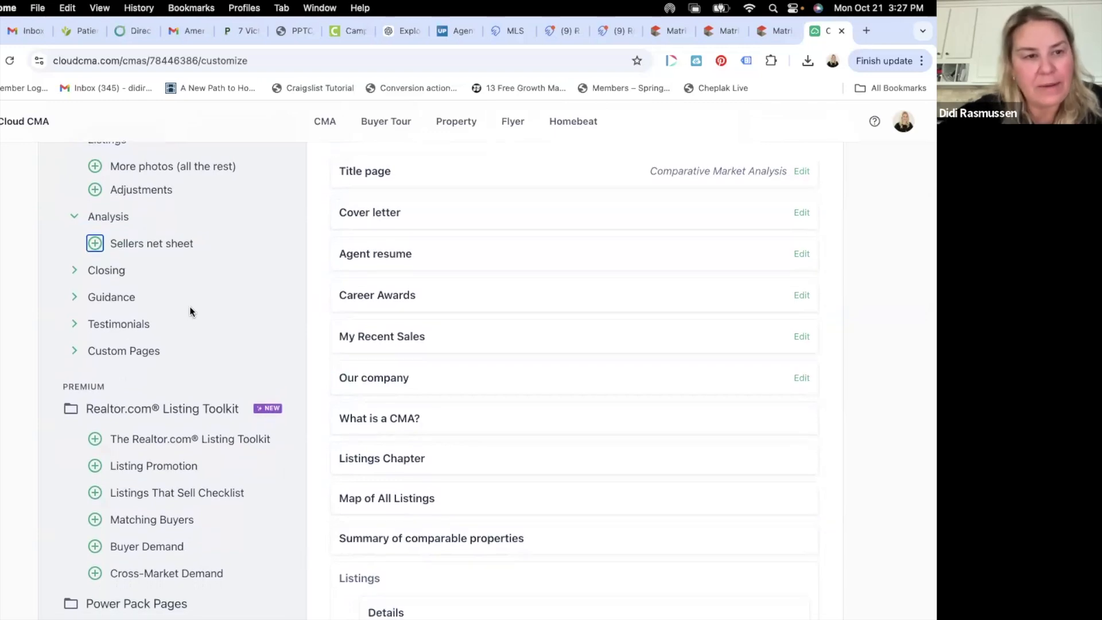
click(79, 270)
click(185, 297)
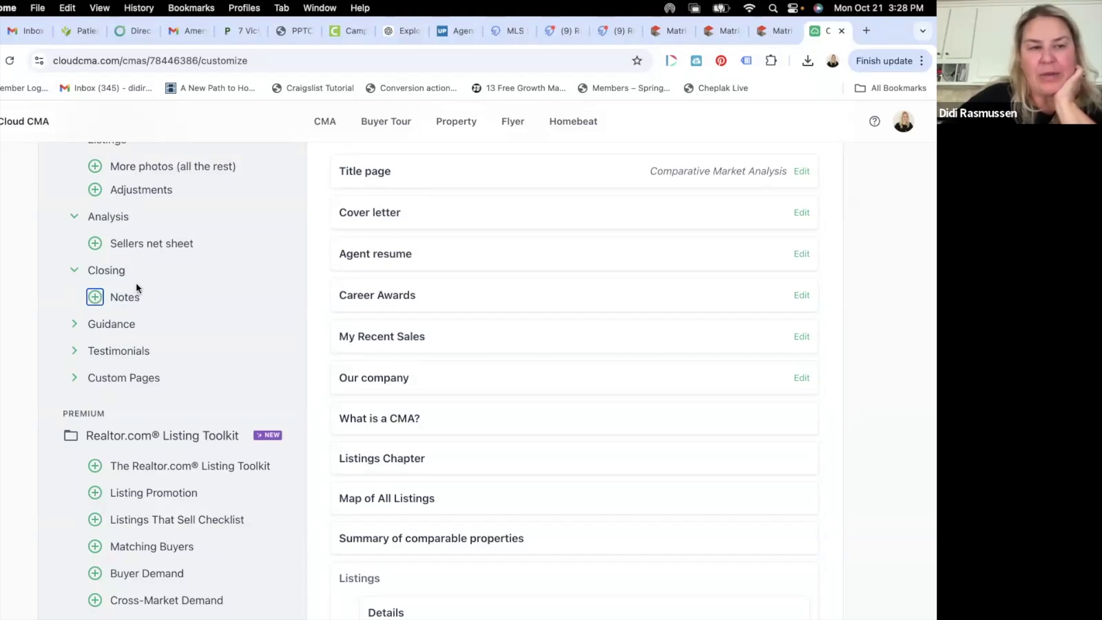
- Add Guidance pages: tough market, Negotiating with Buyers, Online Home Valuation Tools, CMAs vs Appraisals, listing syndication, iBuyers
click(79, 326)
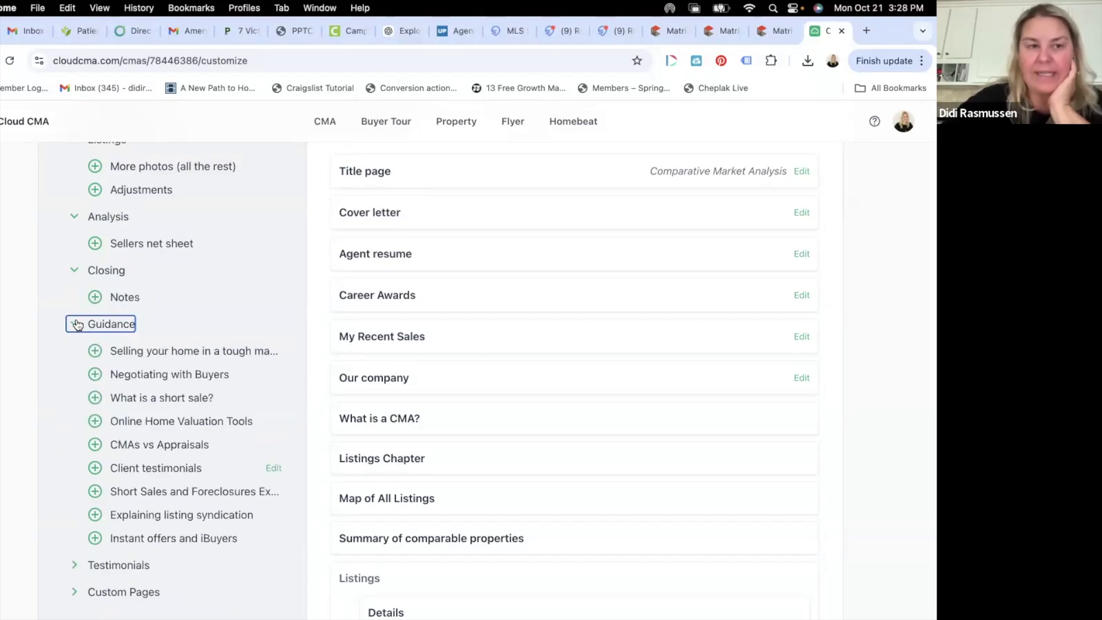
scroll(173, 379, down, 3)
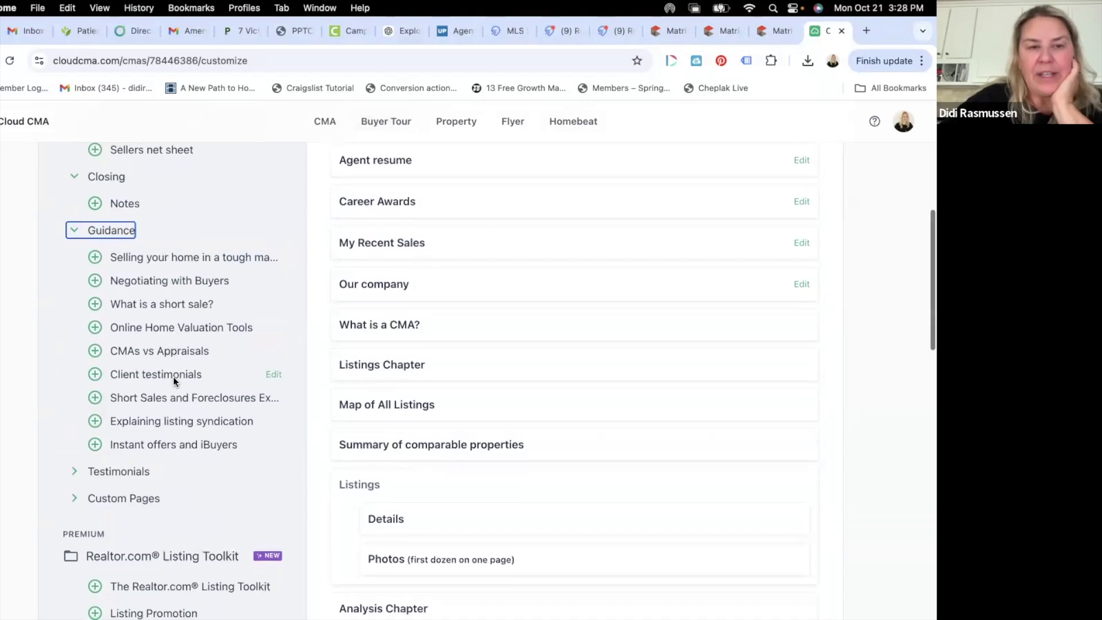
scroll(173, 379, down, 1)
click(95, 244)
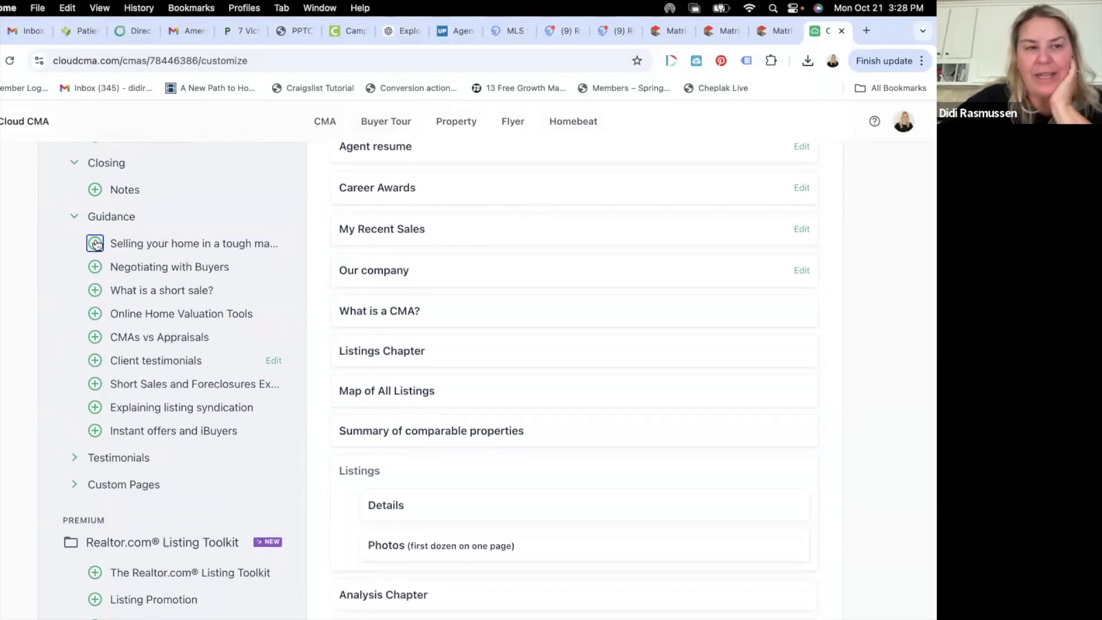
click(95, 244)
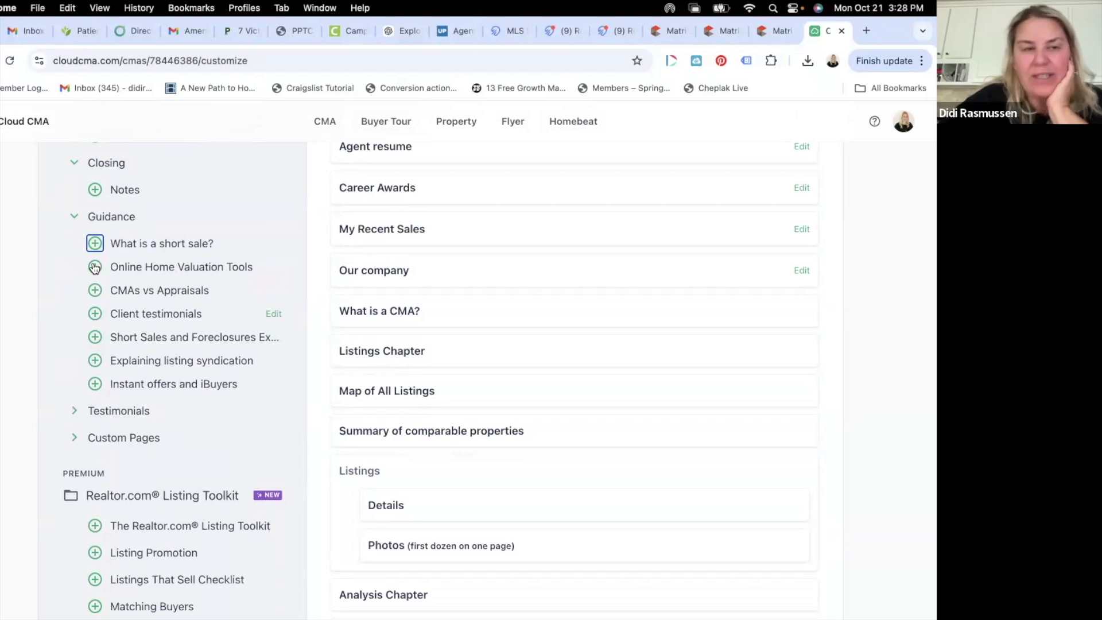
scroll(95, 268, down, 1)
click(95, 240)
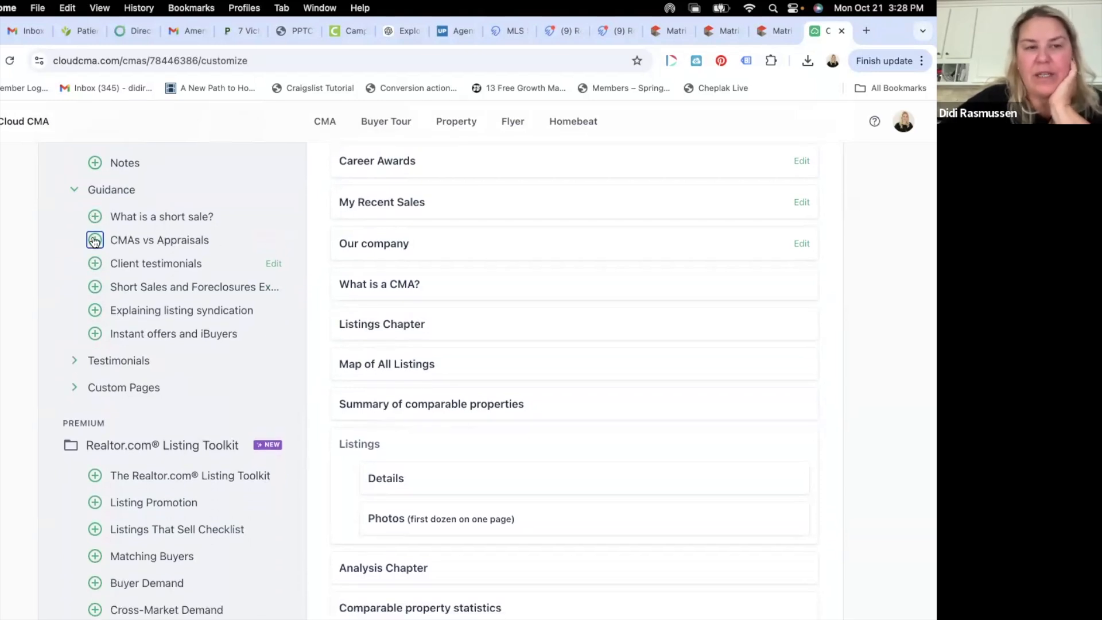
click(95, 240)
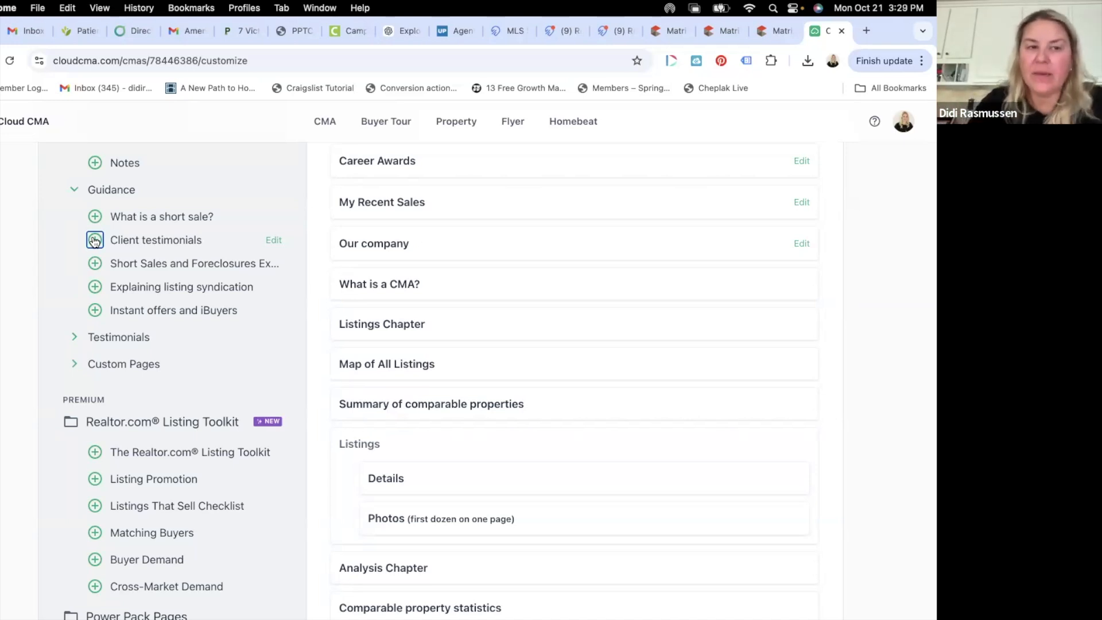
click(95, 287)
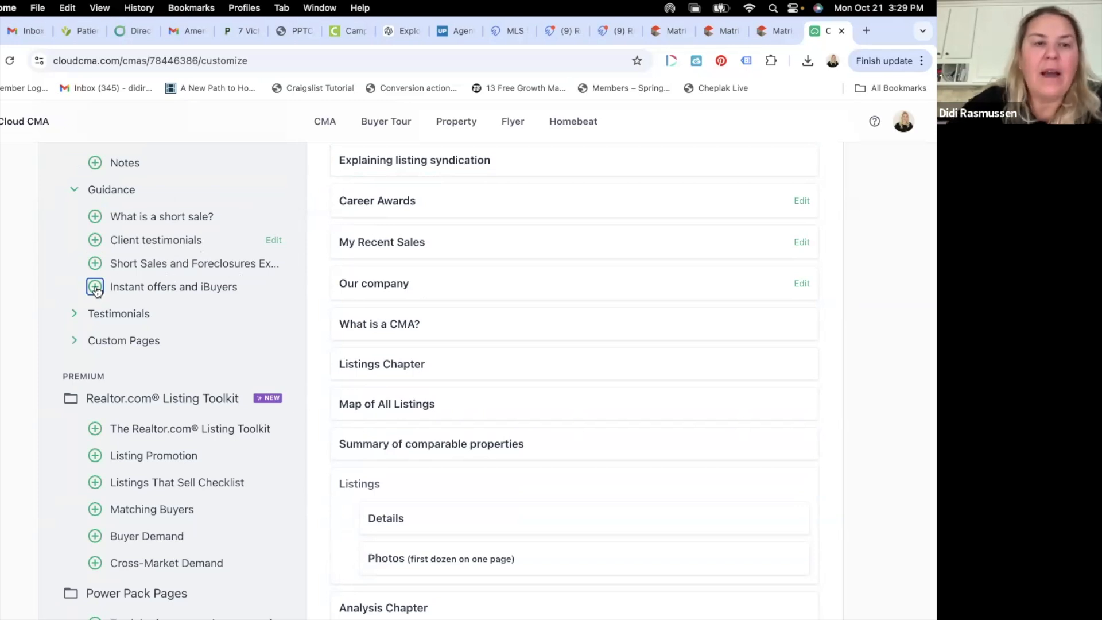
click(95, 287)
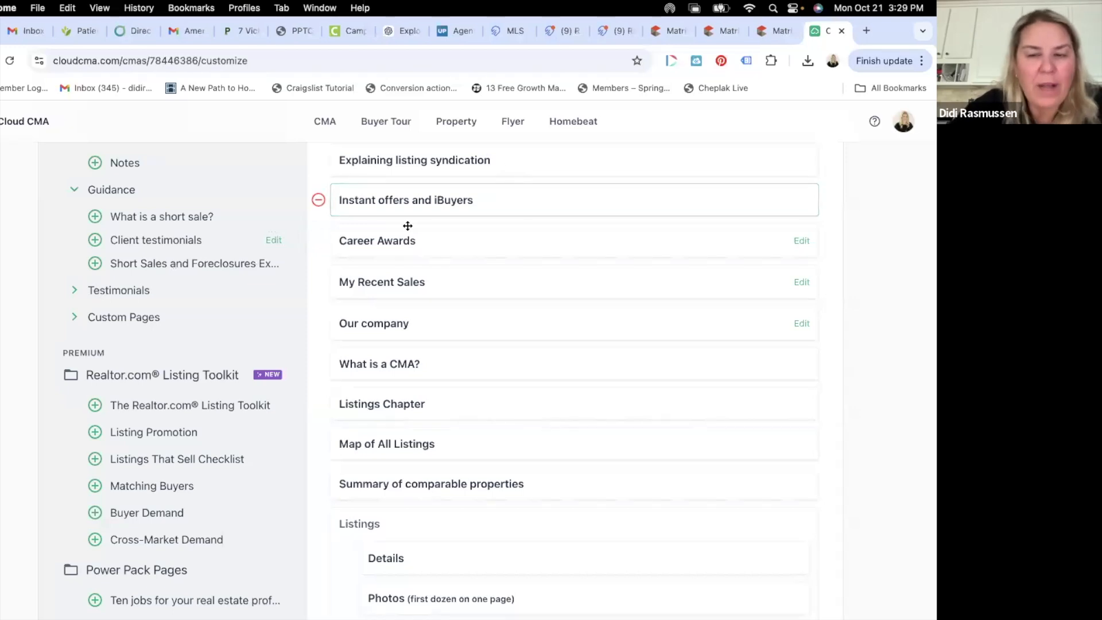
click(481, 202)
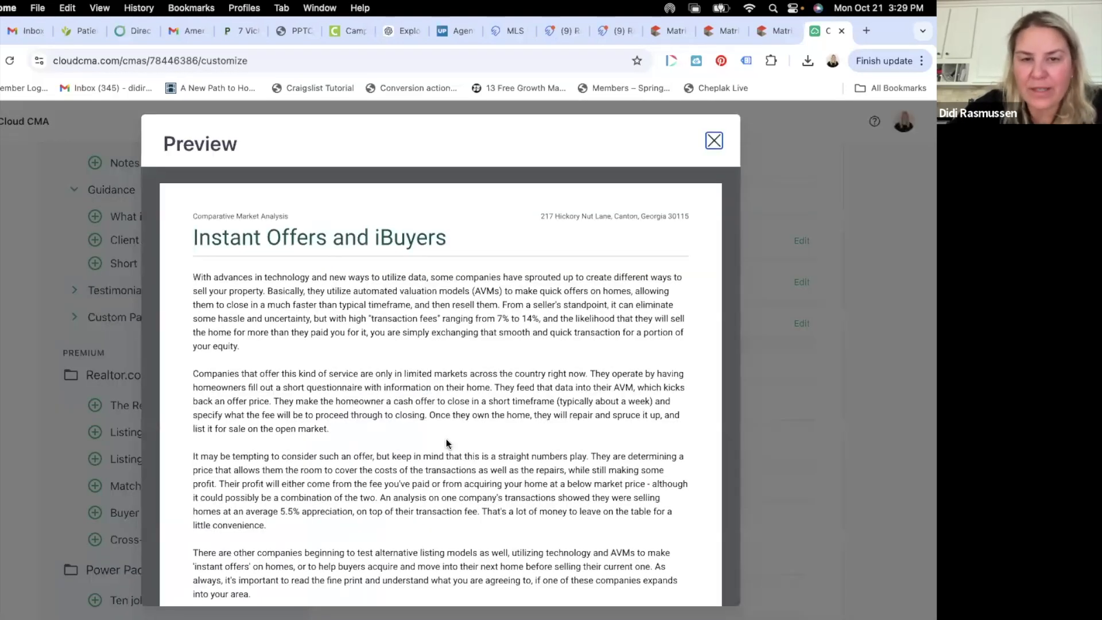
scroll(446, 440, down, 2)
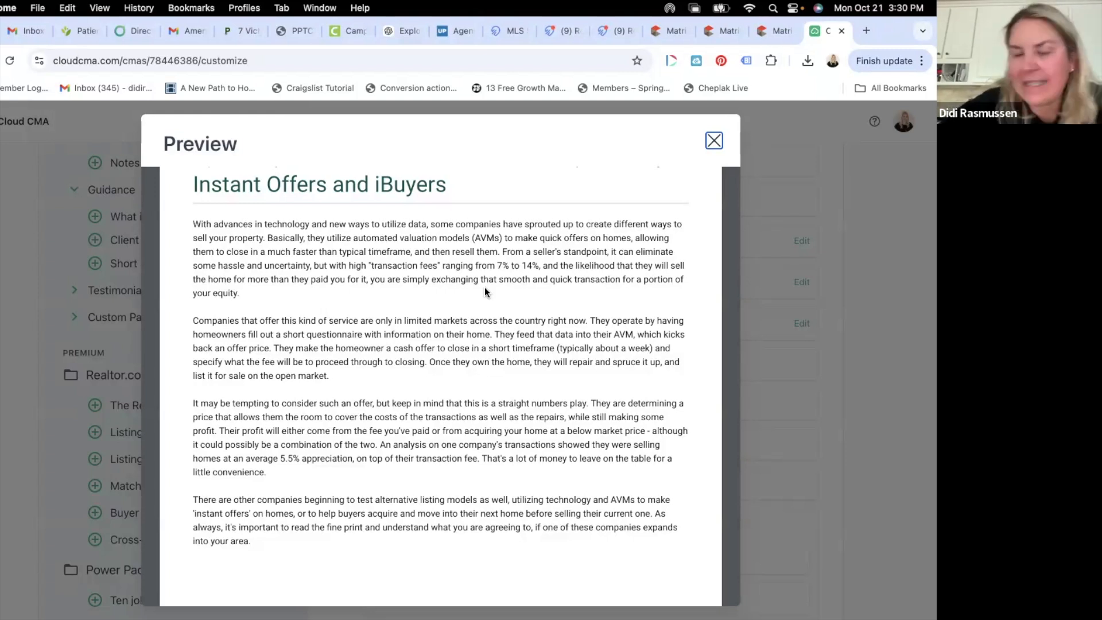
scroll(485, 288, down, 3)
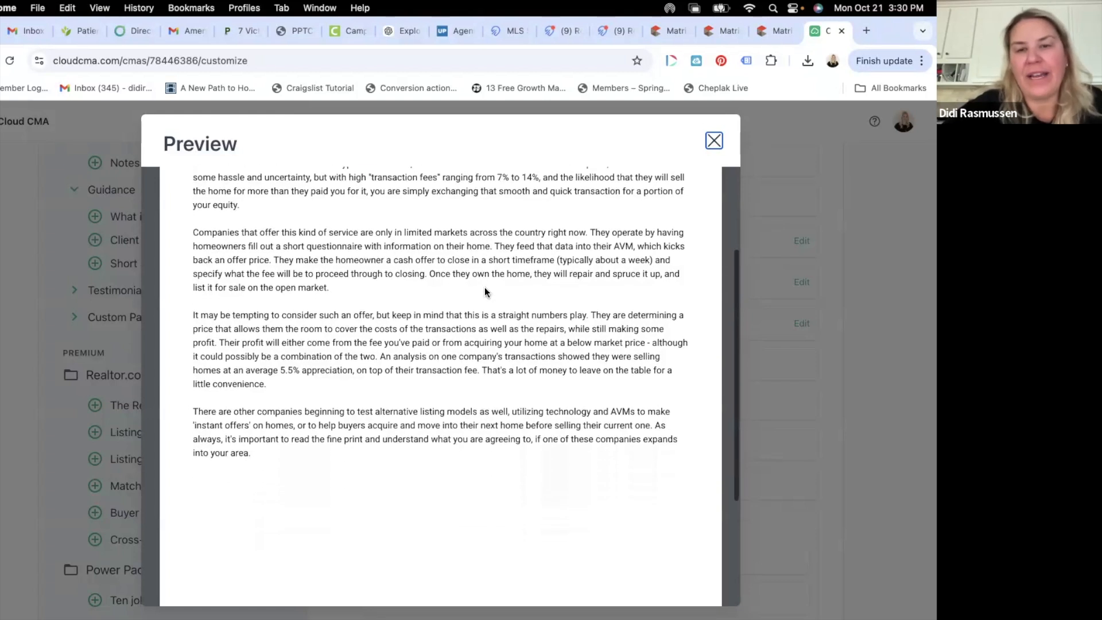
click(714, 145)
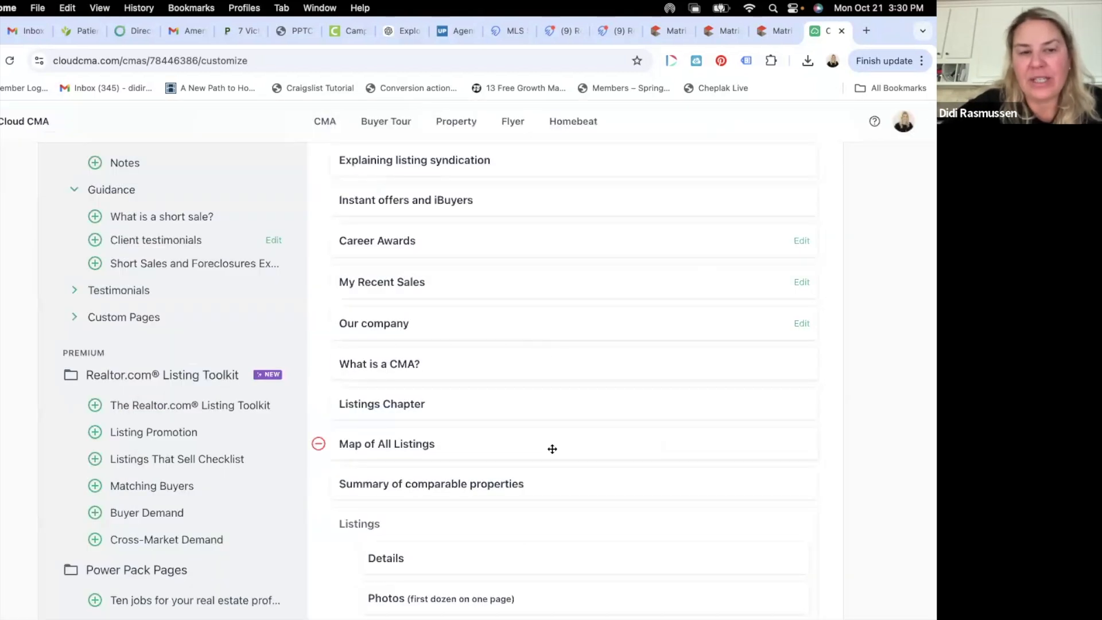
- Drag Sellers Net Sheet from Custom Pages into the outline below Instant offers and iBuyers
scroll(551, 448, down, 3)
scroll(270, 286, up, 2)
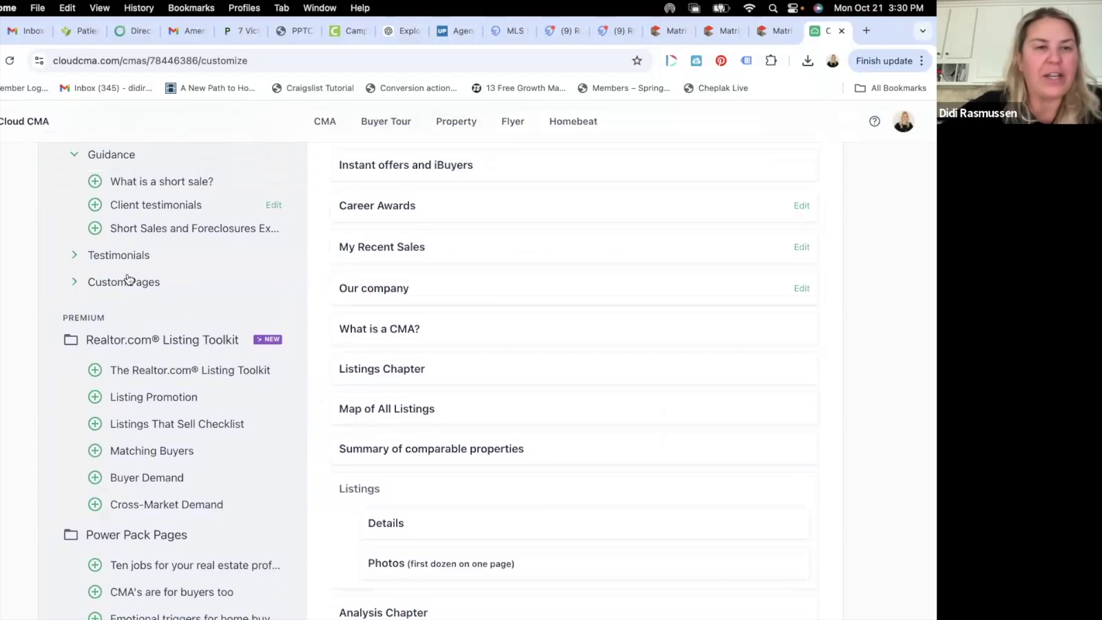
scroll(128, 287, down, 1)
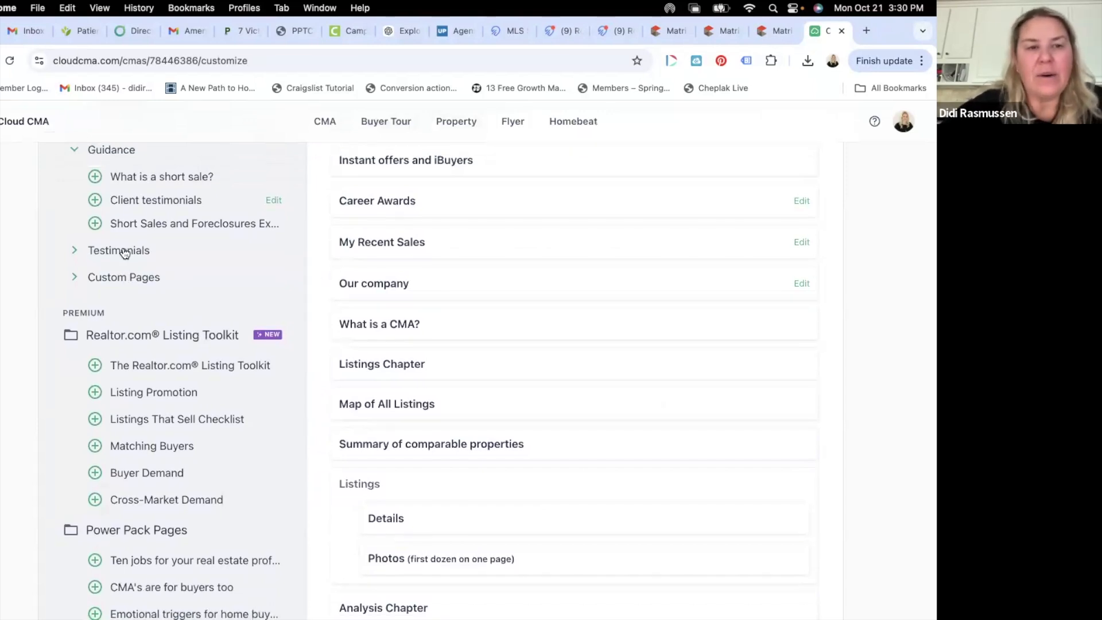
click(123, 253)
scroll(123, 252, down, 2)
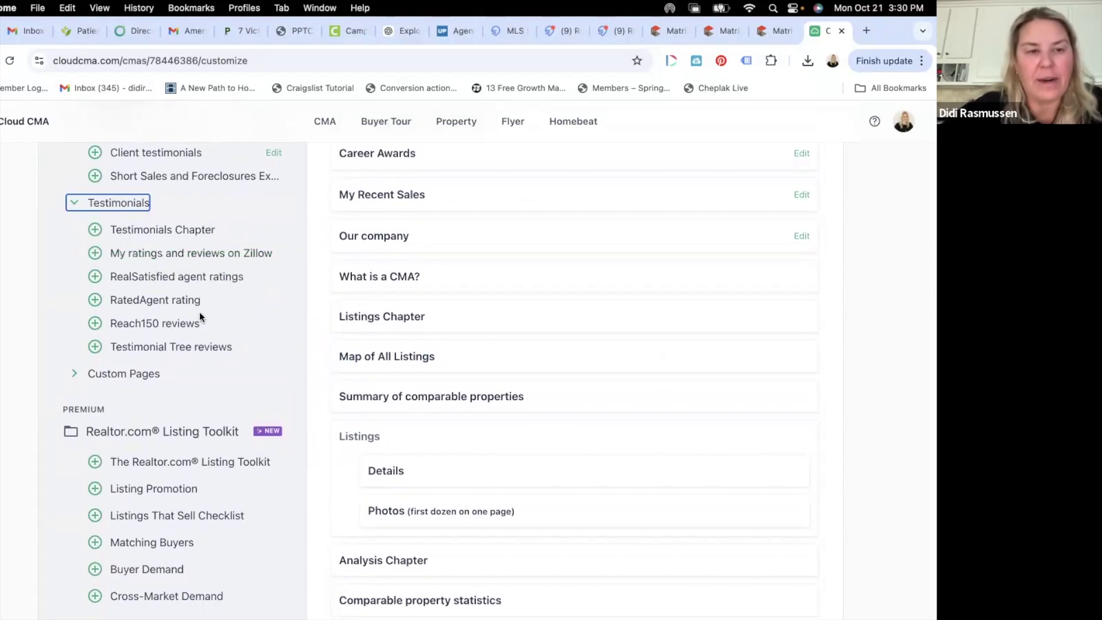
scroll(199, 312, down, 2)
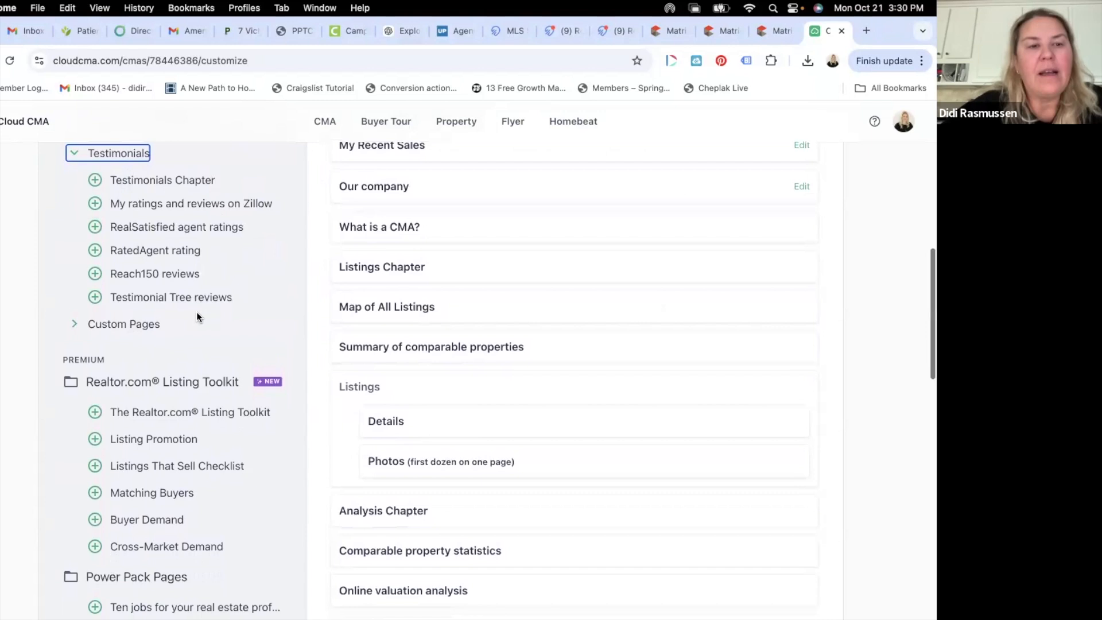
click(156, 325)
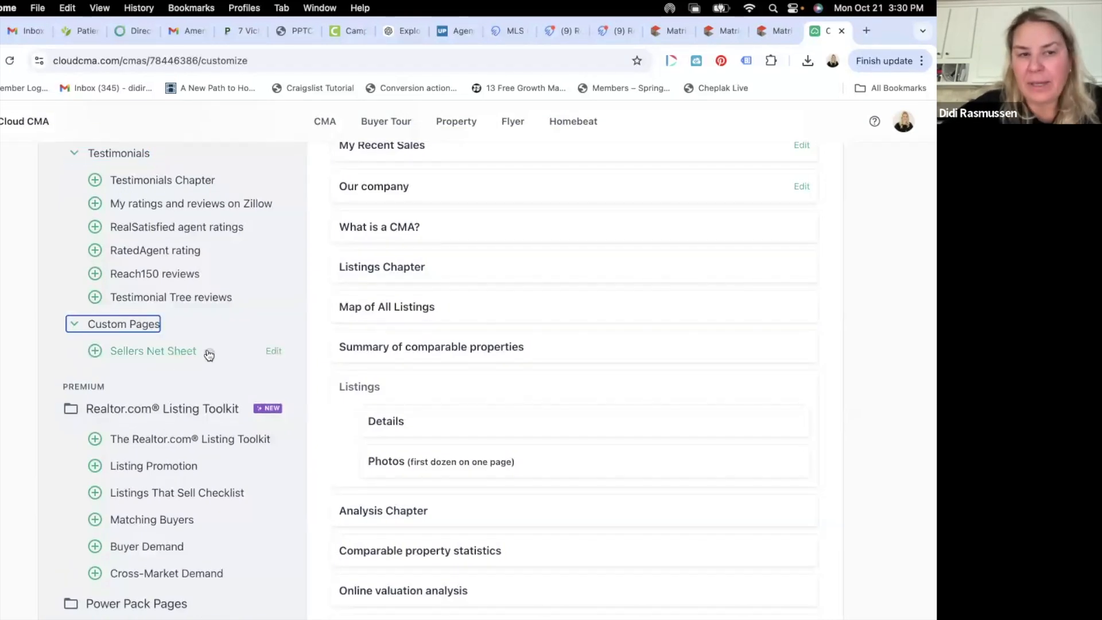
scroll(209, 354, down, 4)
drag(99, 244, 448, 309)
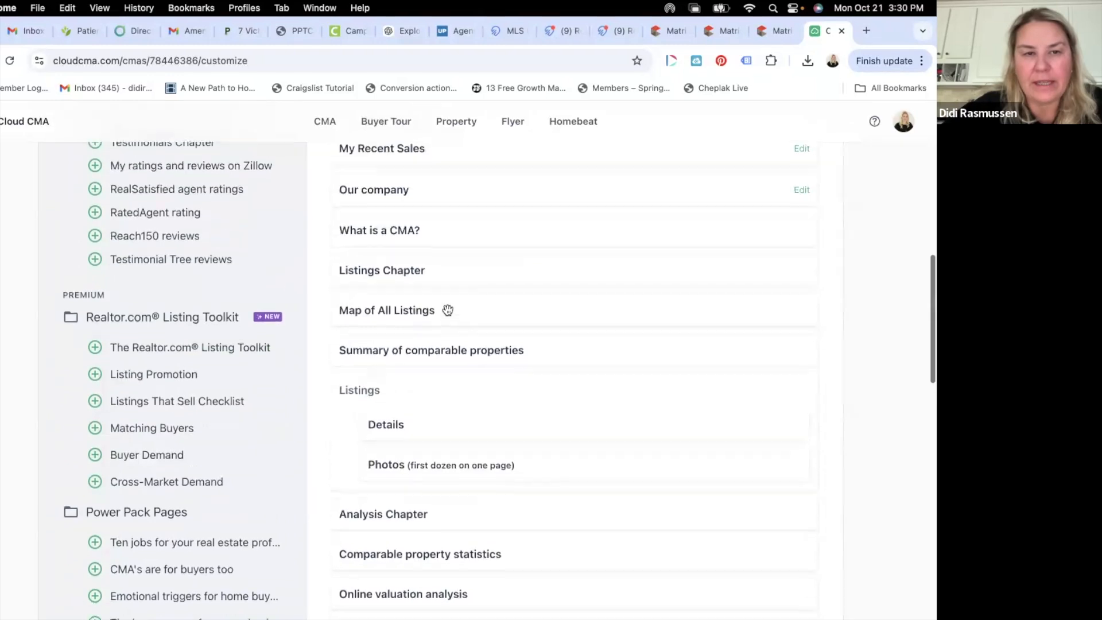
- Move the My Recent Sales page up one position in the report outline
scroll(448, 310, up, 3)
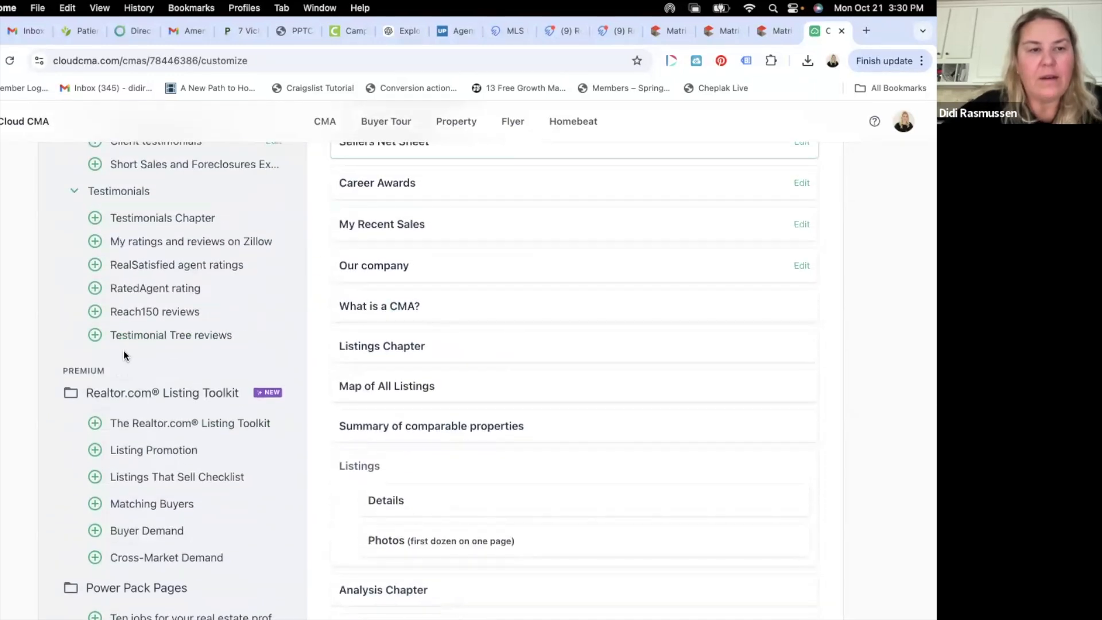
scroll(101, 343, up, 12)
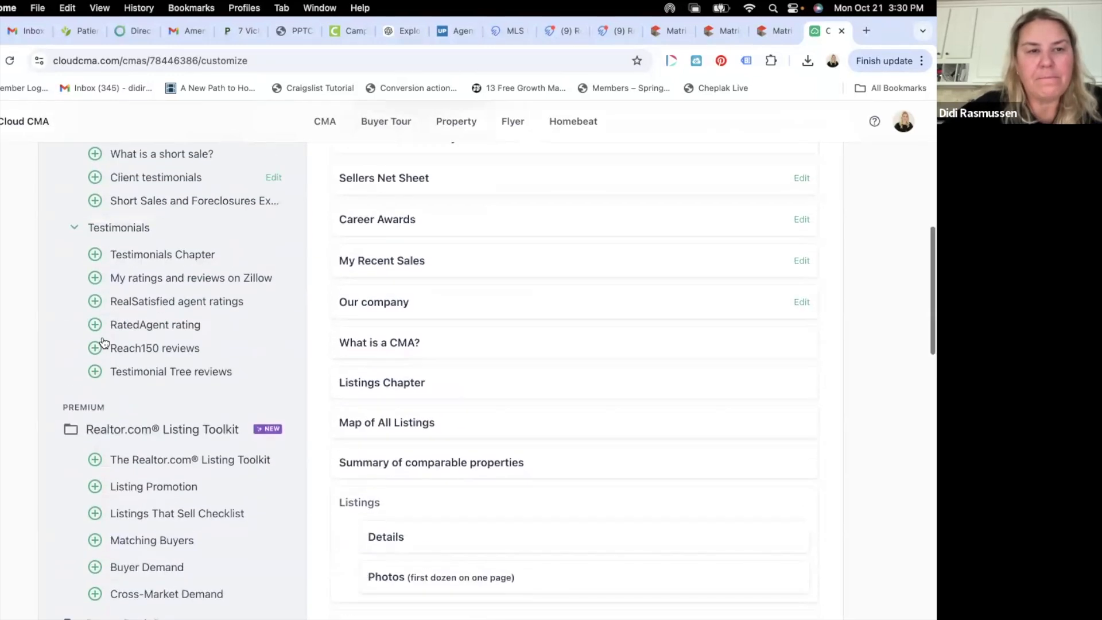
scroll(104, 343, down, 4)
scroll(467, 393, down, 12)
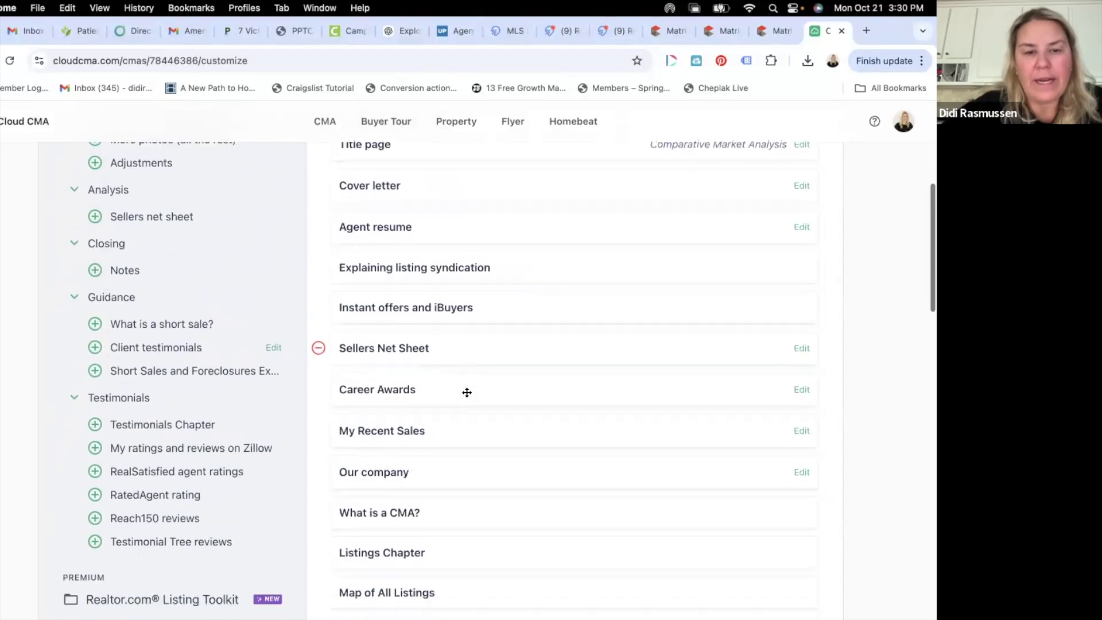
scroll(466, 393, down, 12)
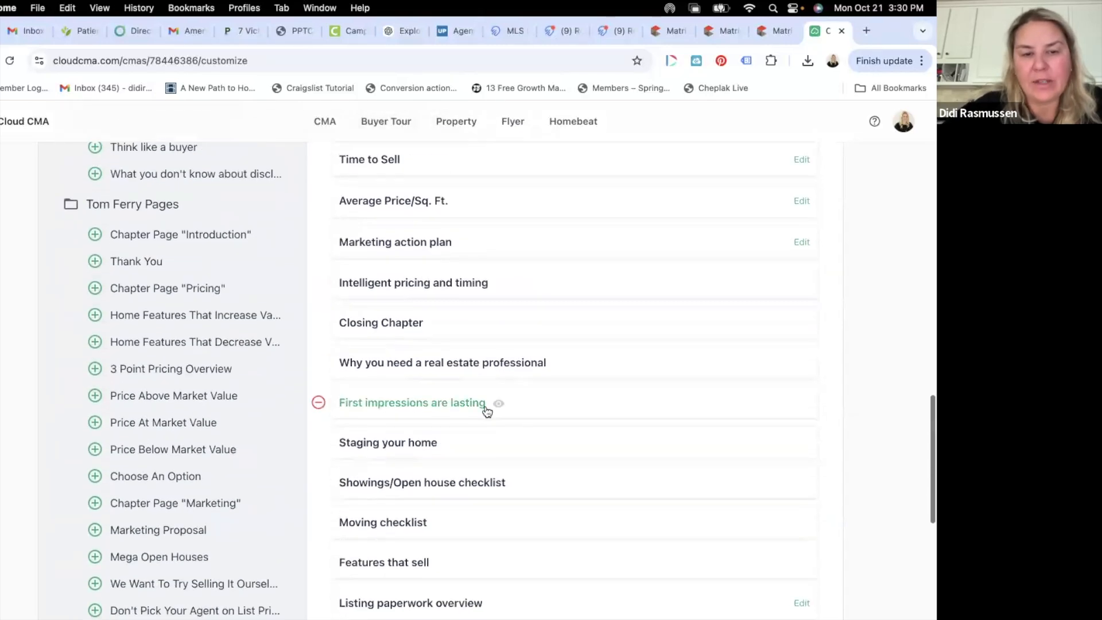
scroll(486, 406, down, 9)
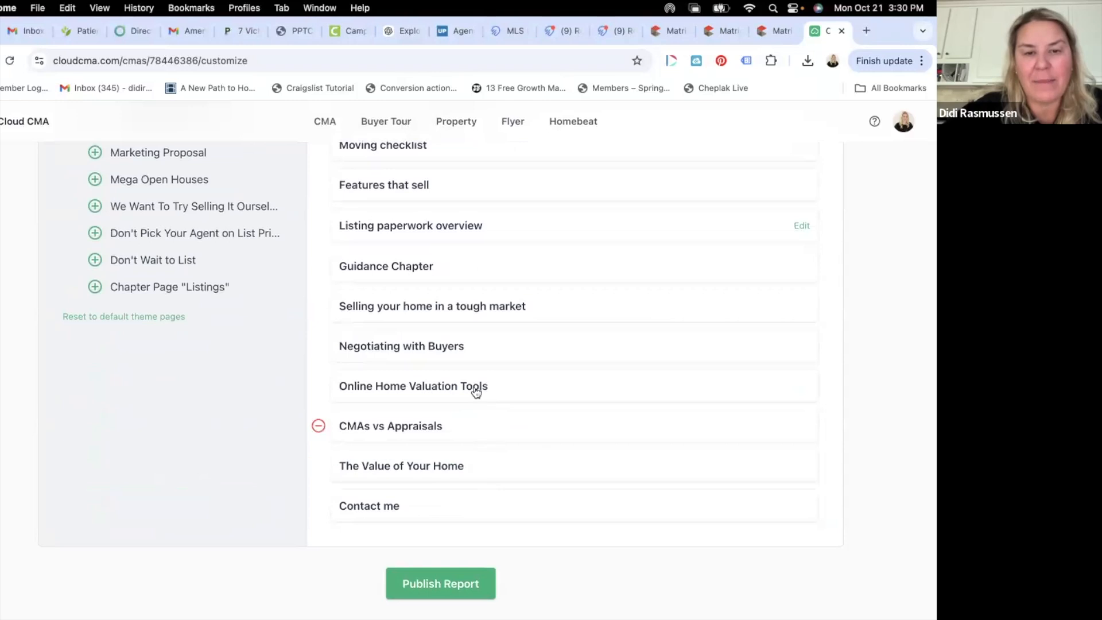
scroll(475, 391, up, 5)
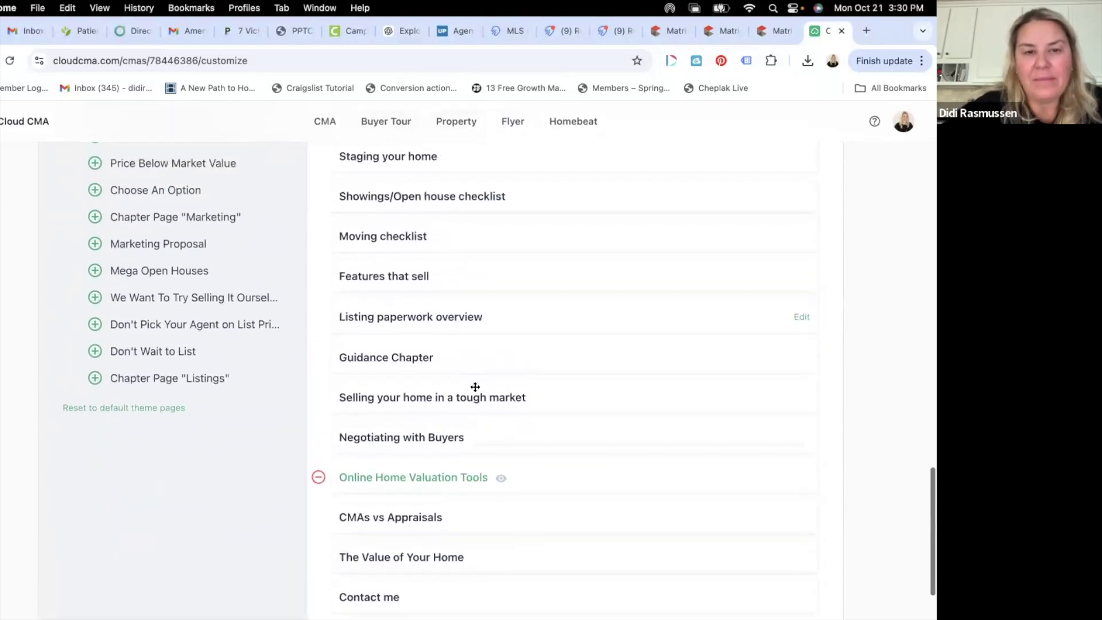
scroll(475, 387, up, 2)
scroll(470, 402, up, 5)
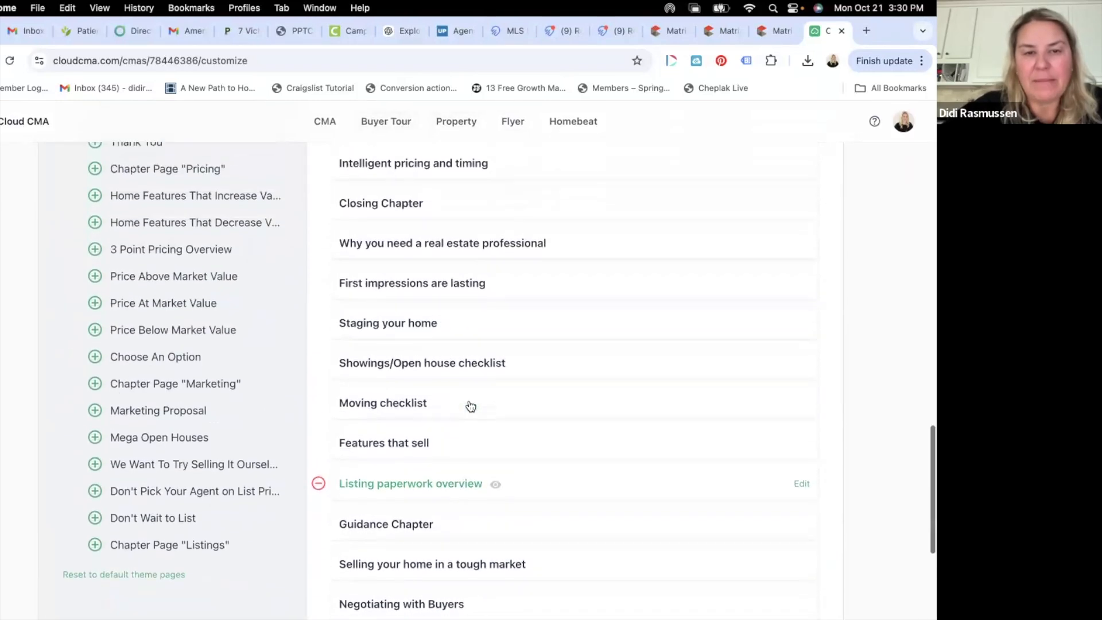
scroll(470, 403, up, 10)
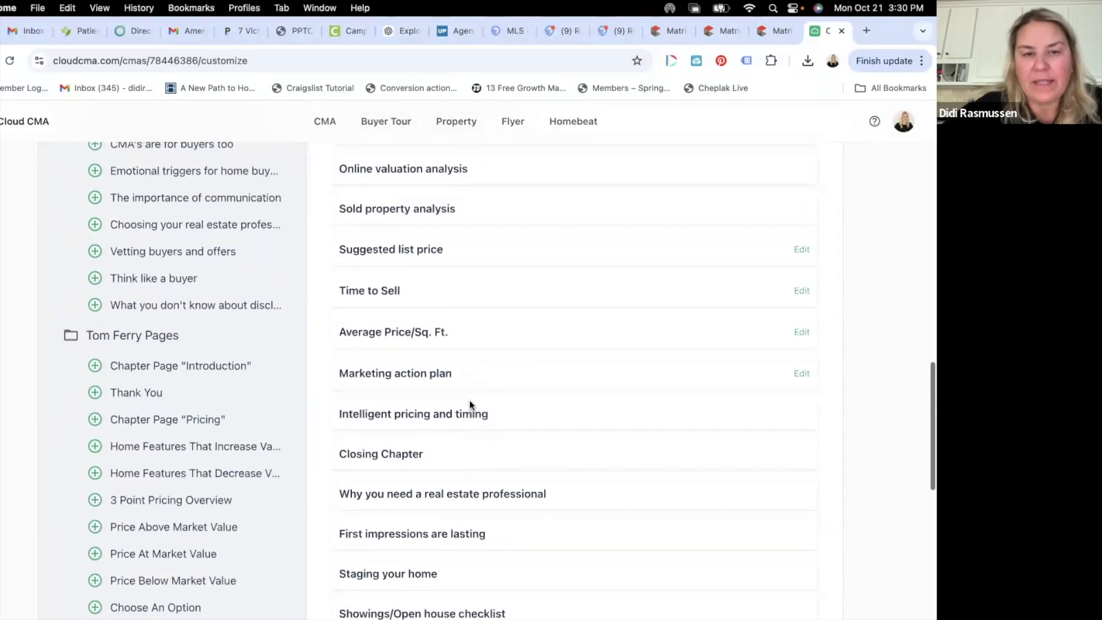
scroll(470, 404, up, 18)
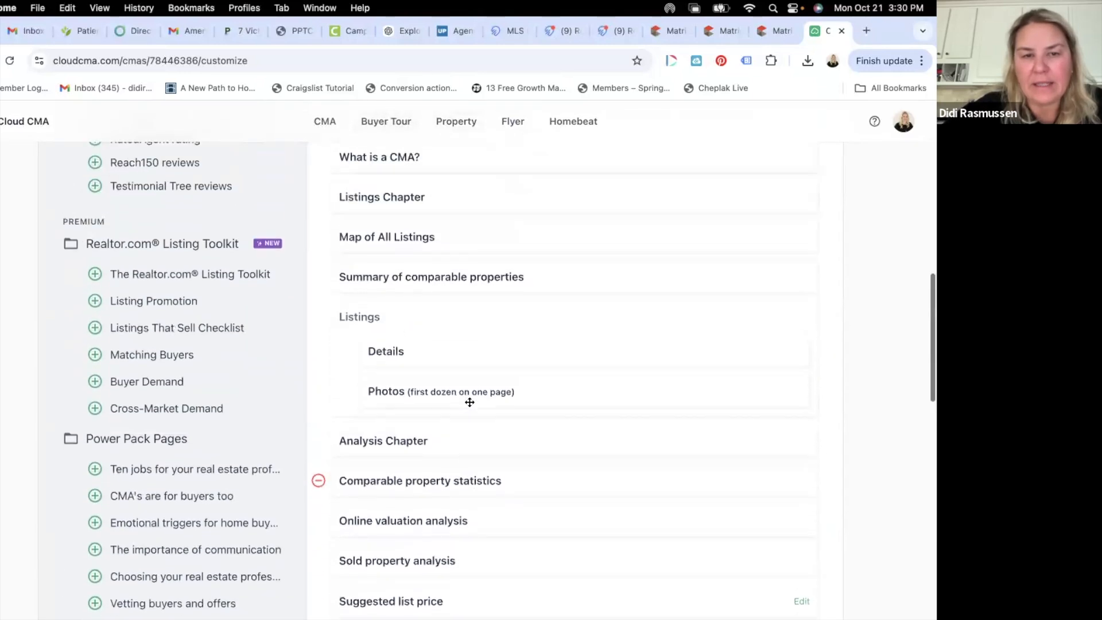
mouse_move(440, 292)
mouse_down()
mouse_move(440, 273)
mouse_move(440, 307)
mouse_move(439, 276)
mouse_up()
scroll(439, 278, down, 4)
scroll(439, 275, down, 20)
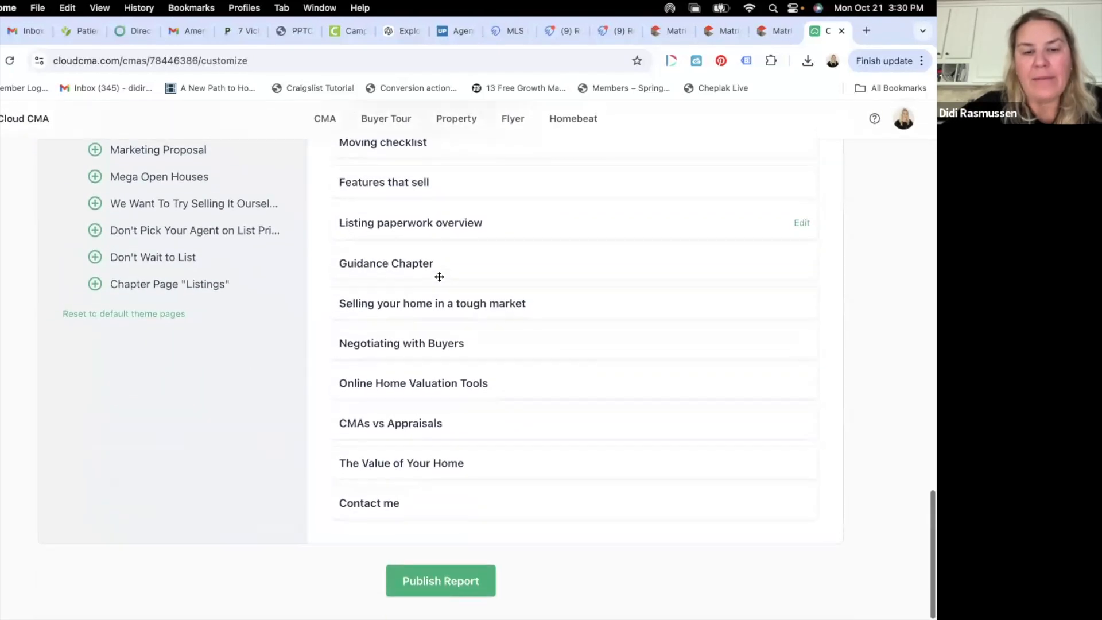
click(478, 588)
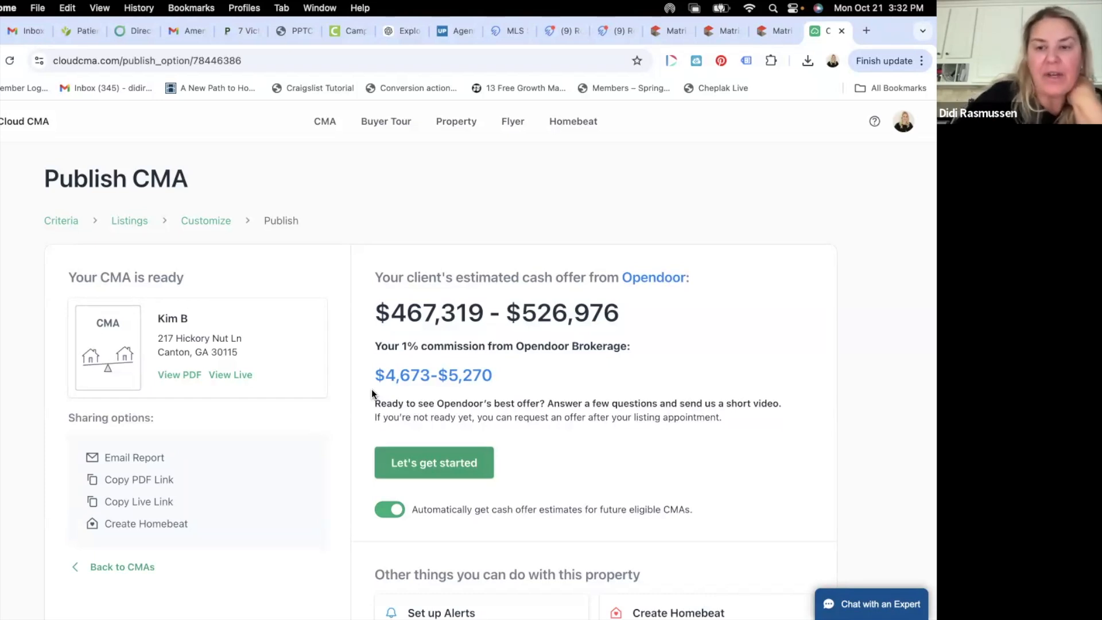
scroll(370, 428, down, 3)
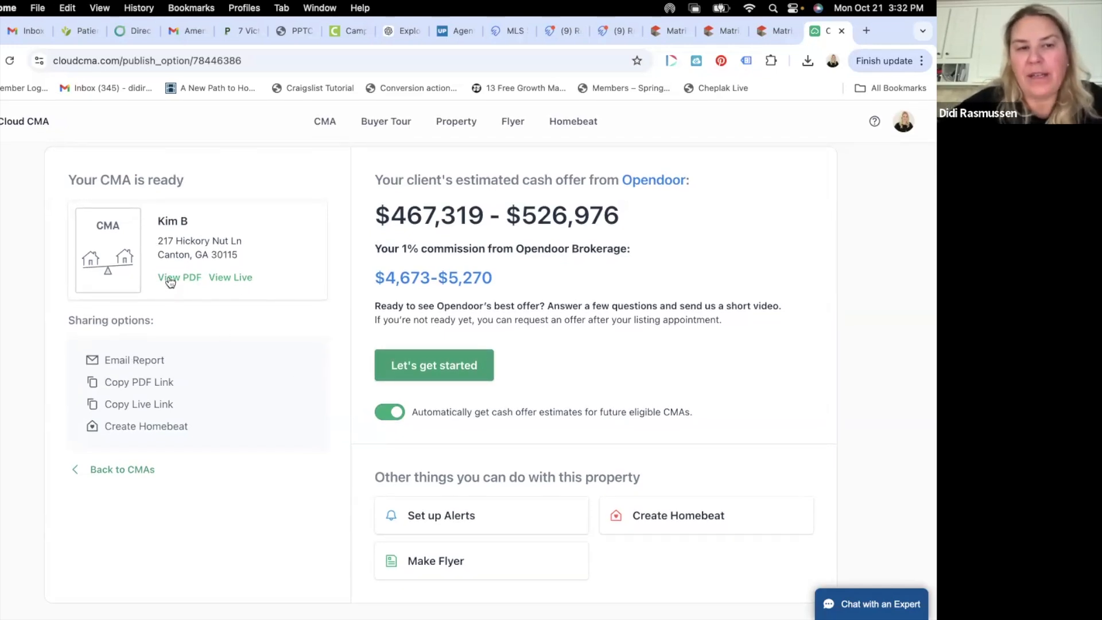
- View the 44-page report PDF, close its duplicate tab, and return to the CMA-ready page
click(194, 279)
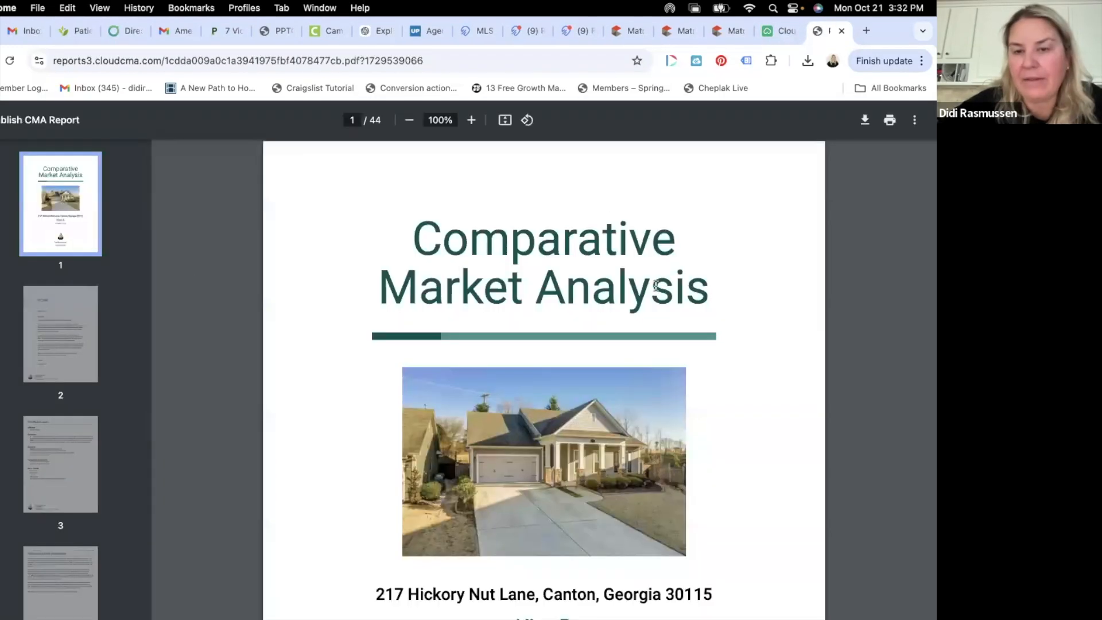
scroll(655, 285, down, 20)
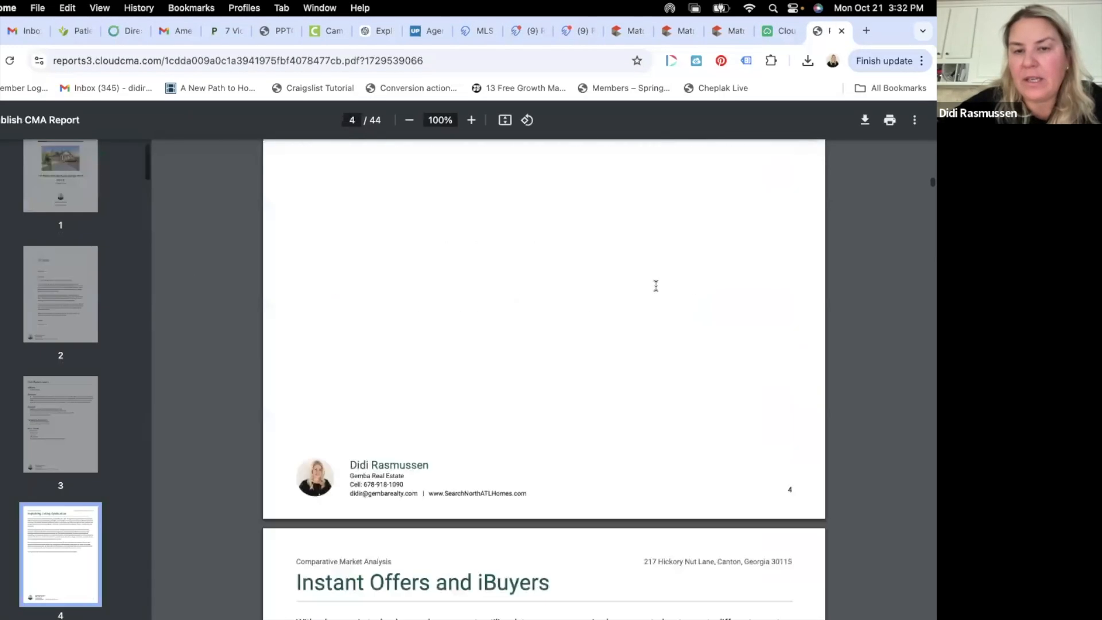
scroll(656, 285, down, 20)
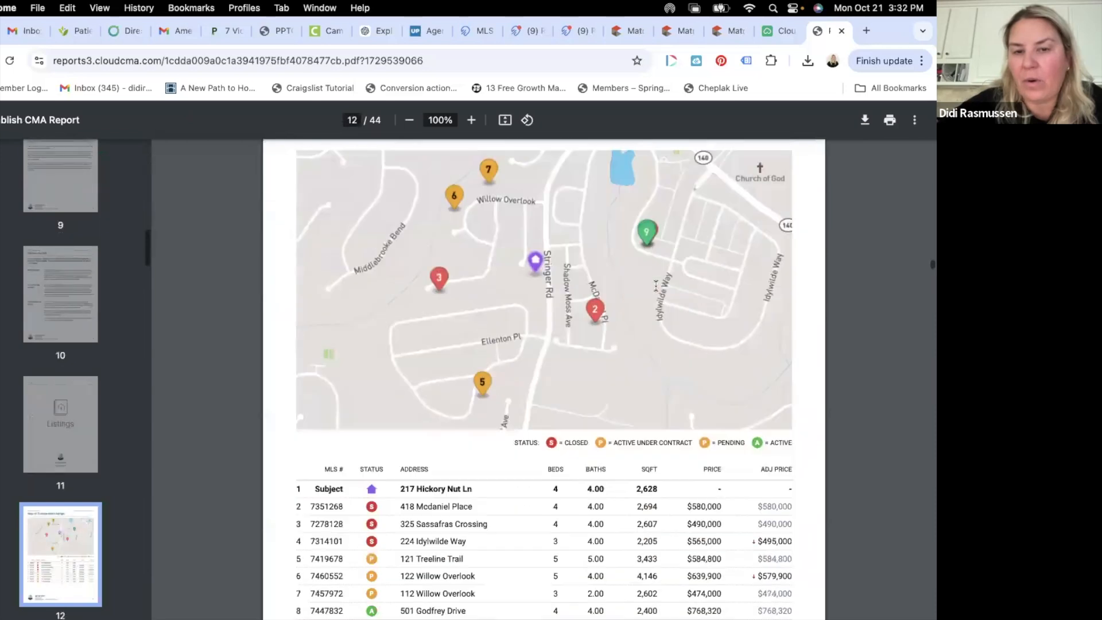
click(779, 31)
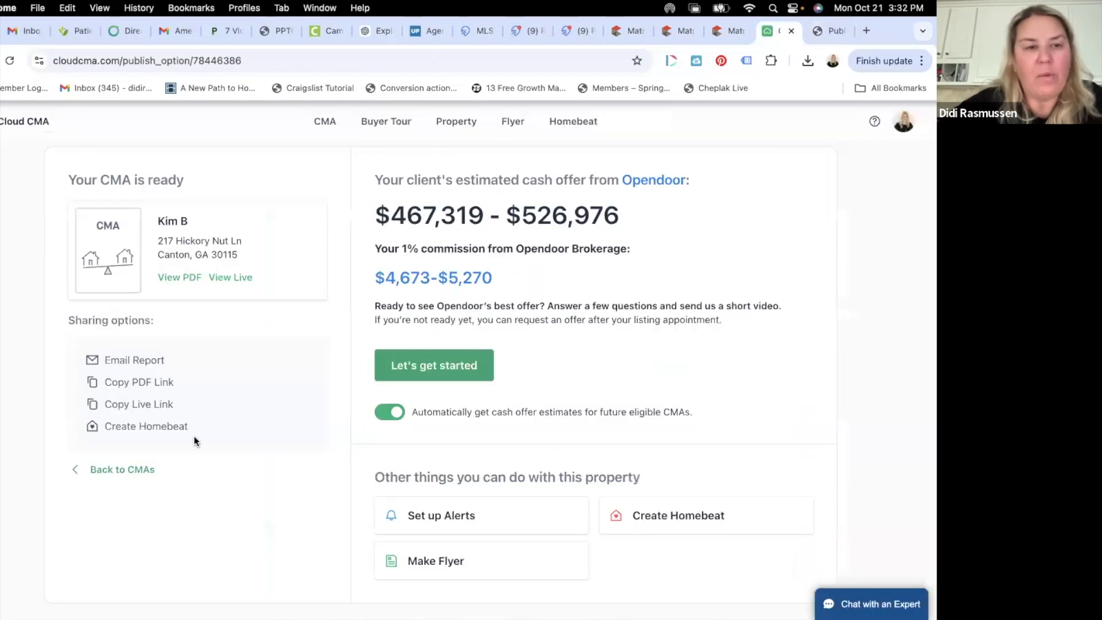
click(171, 275)
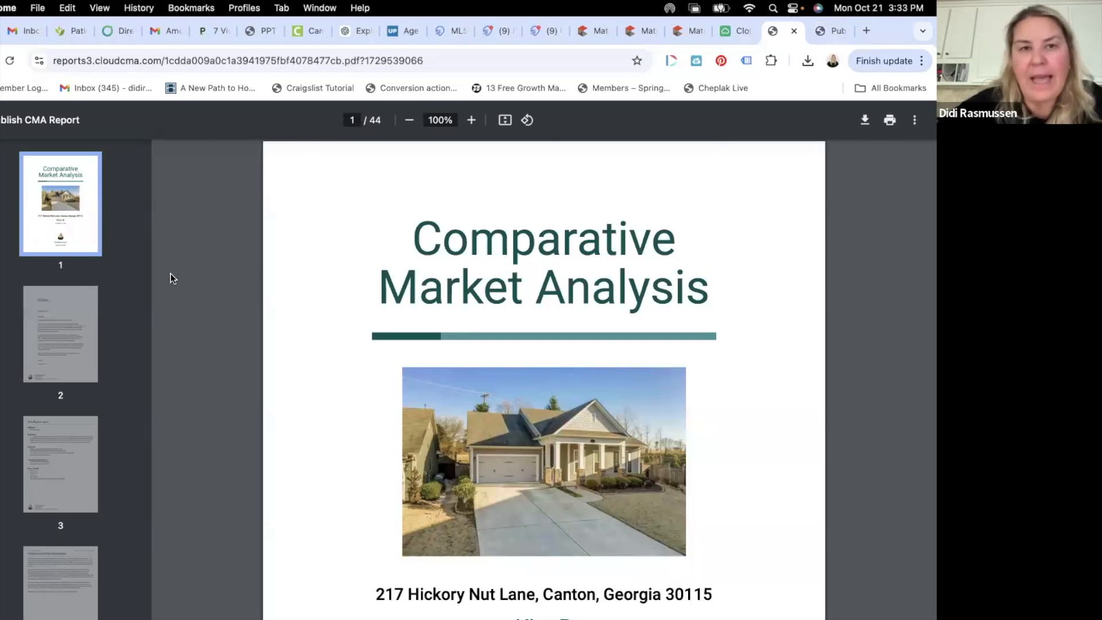
click(835, 31)
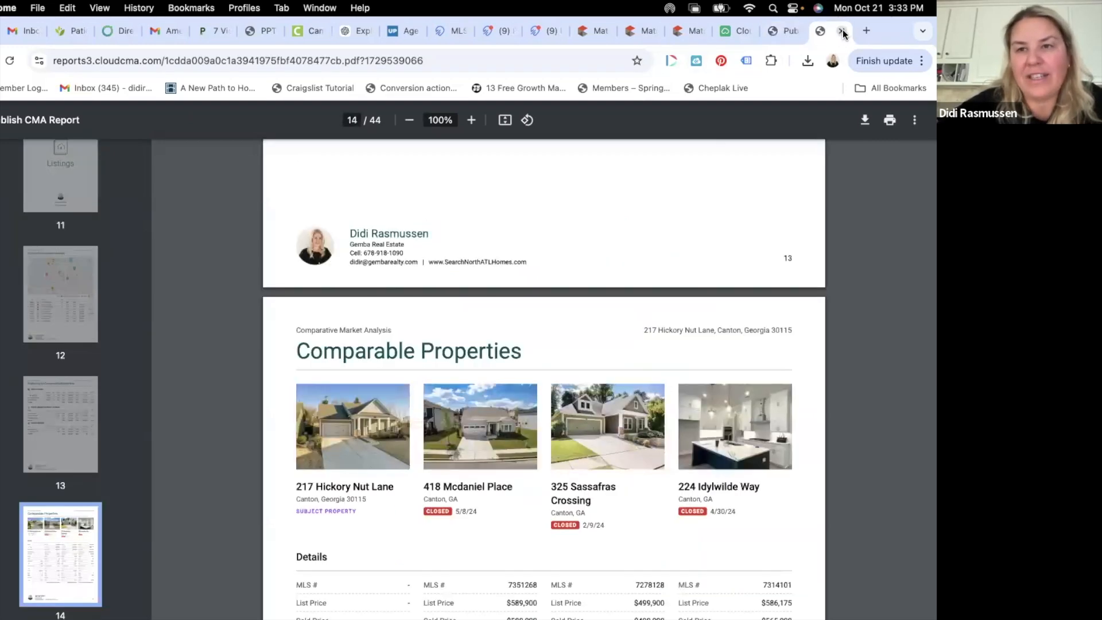
click(841, 31)
click(782, 31)
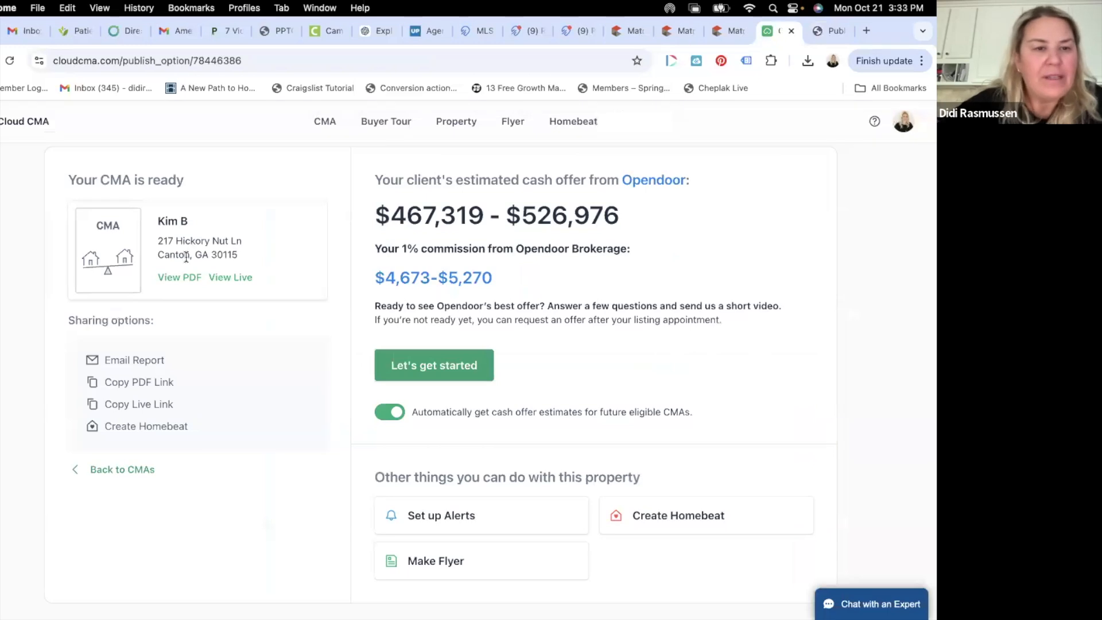
- Open the live report, scroll its cards, and open Suggested List Price showing $475,000 - $525,000
click(237, 277)
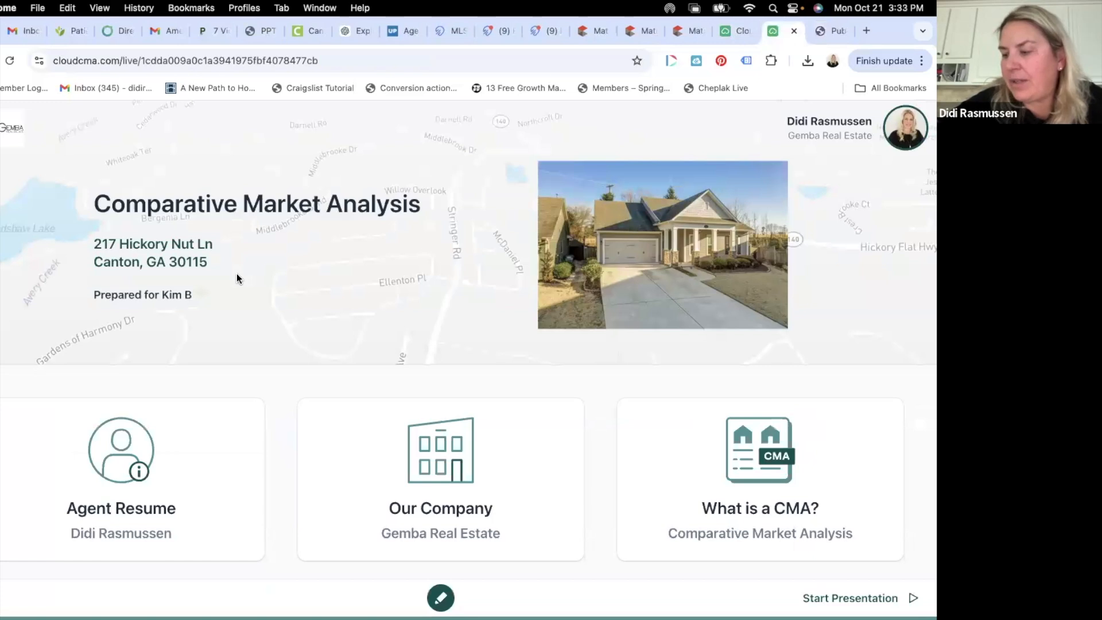
scroll(209, 386, down, 5)
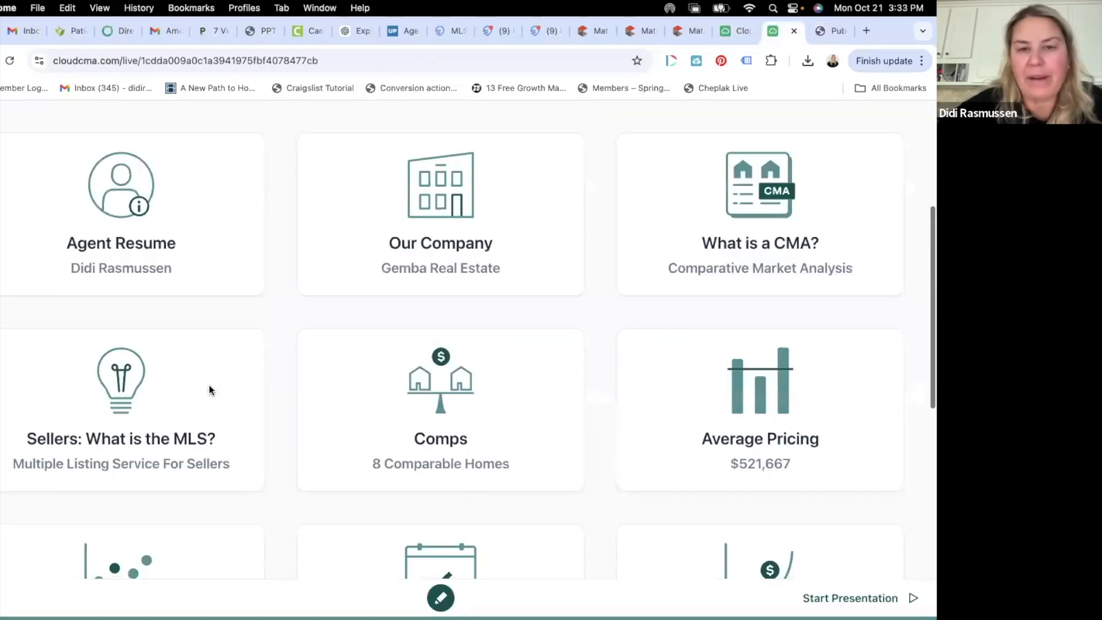
scroll(210, 391, down, 2)
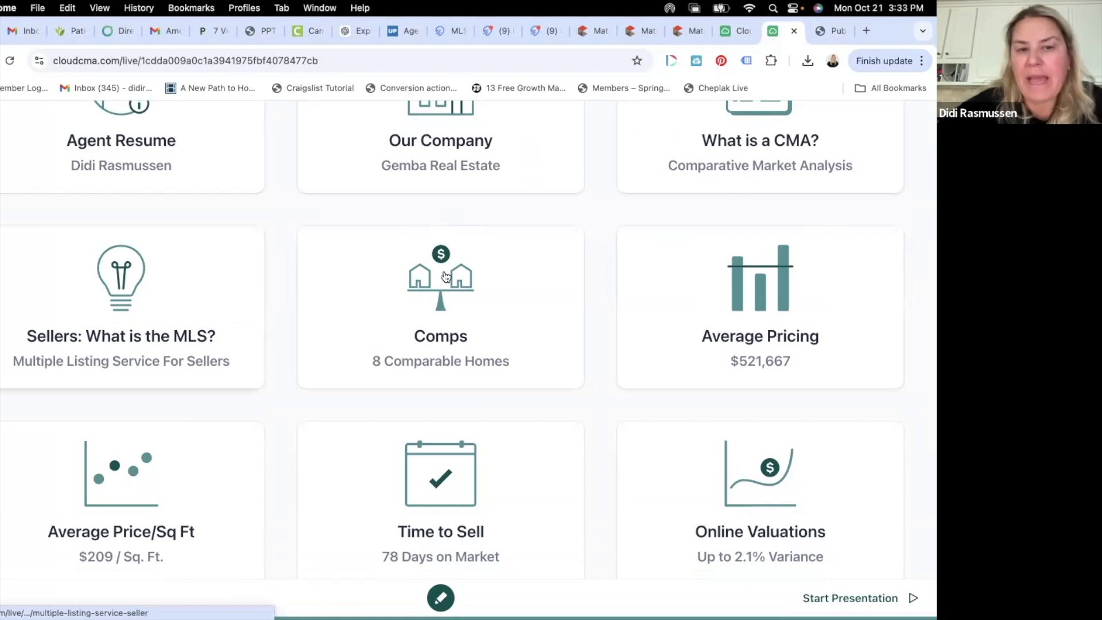
scroll(653, 366, down, 5)
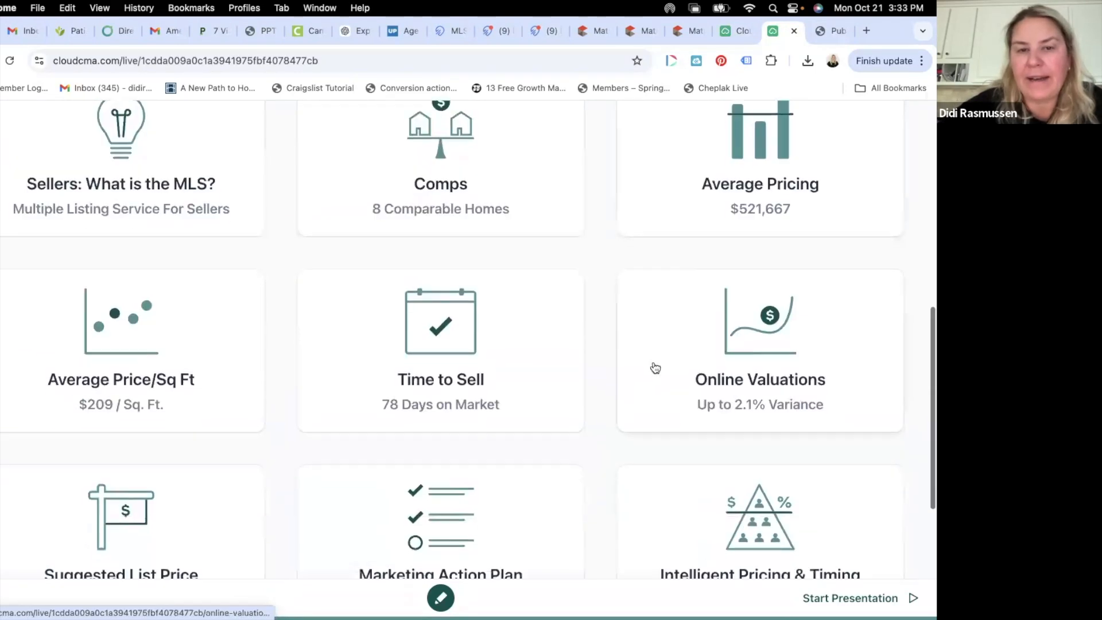
scroll(655, 367, down, 2)
scroll(656, 367, up, 2)
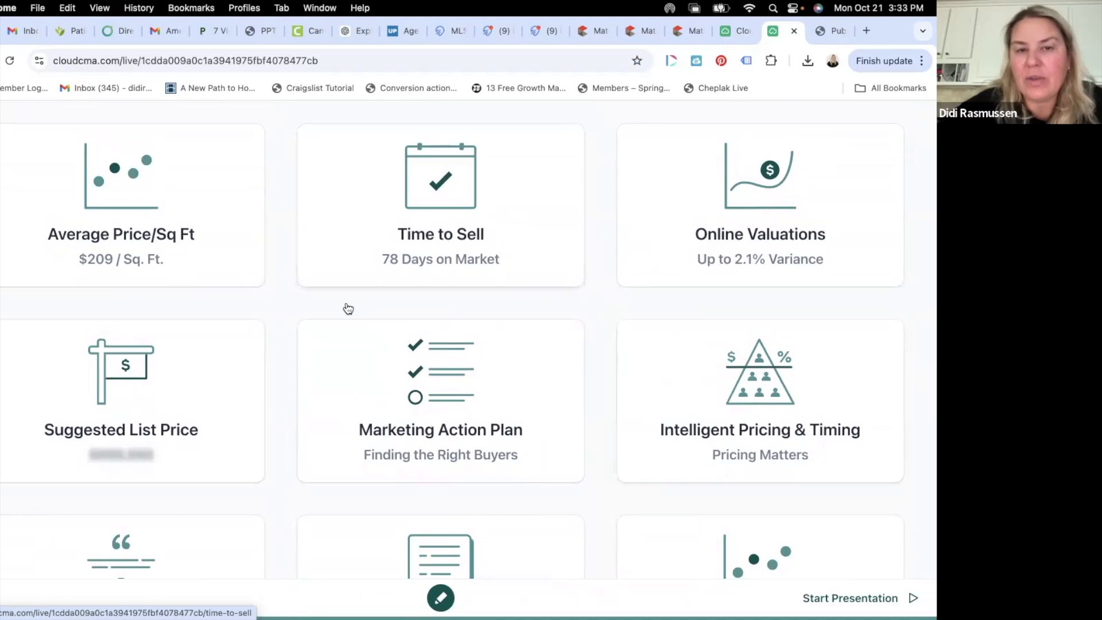
scroll(423, 241, up, 5)
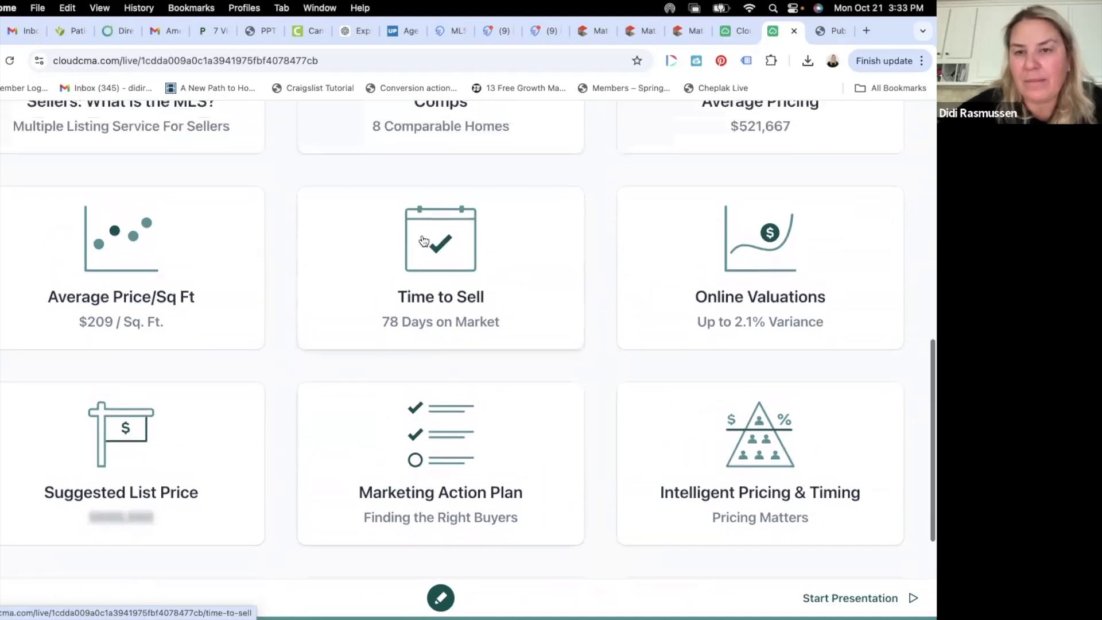
scroll(423, 251, up, 6)
scroll(423, 251, down, 6)
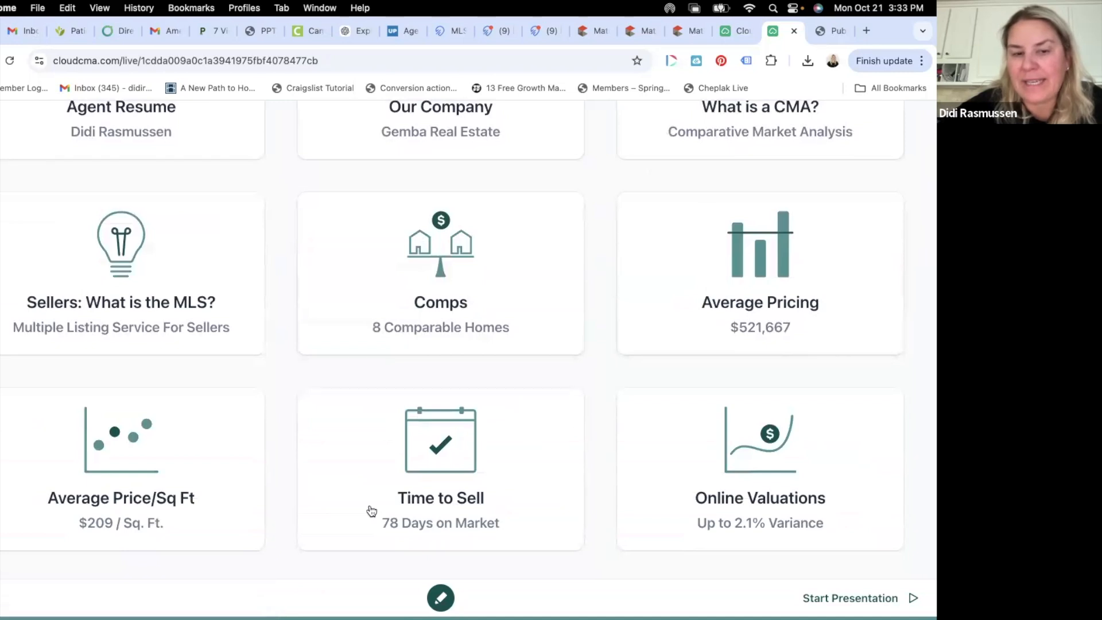
scroll(507, 516, down, 1)
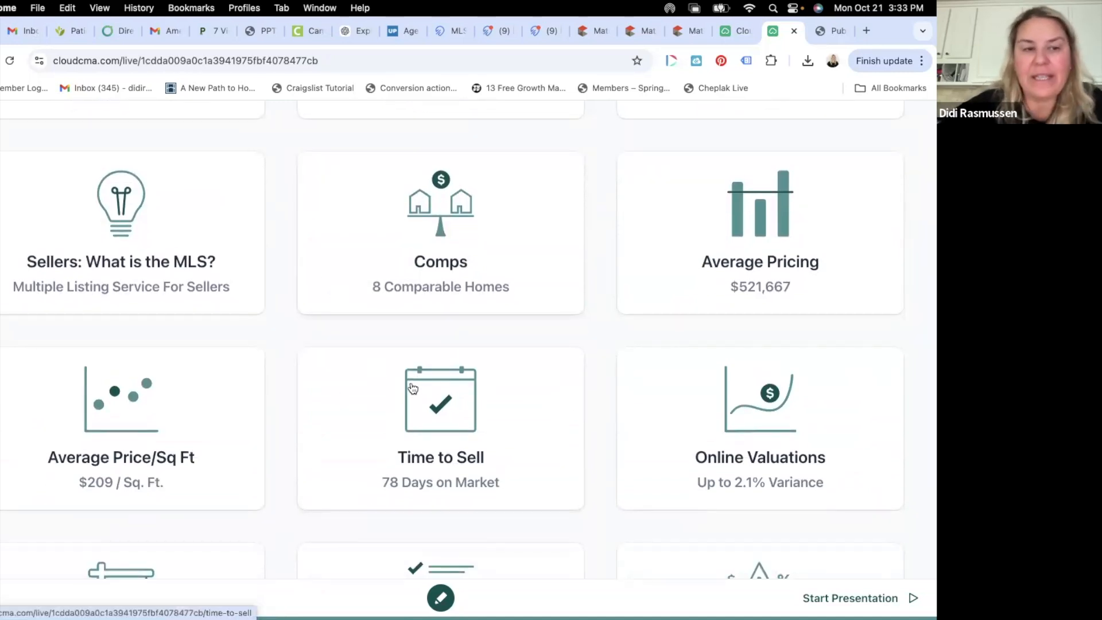
scroll(412, 388, down, 3)
scroll(413, 388, down, 3)
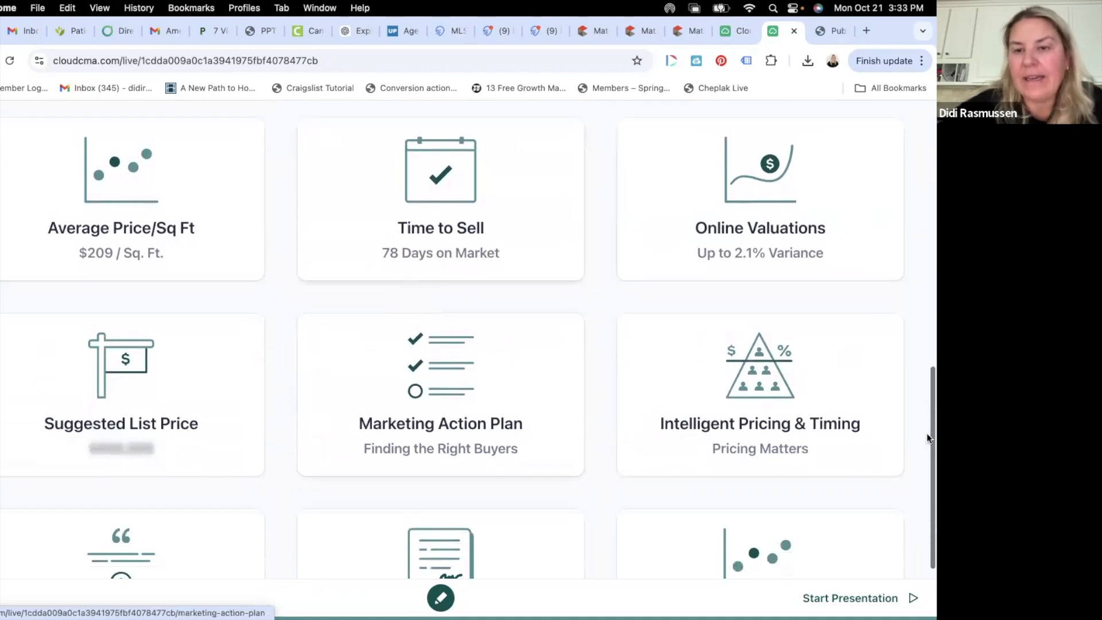
scroll(457, 431, down, 3)
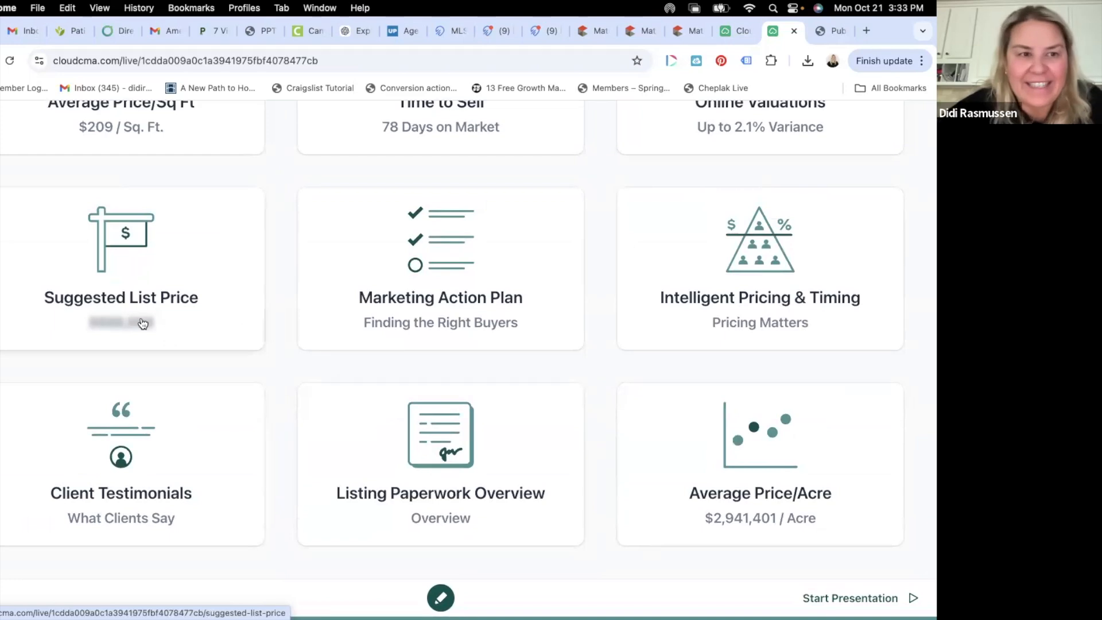
click(115, 267)
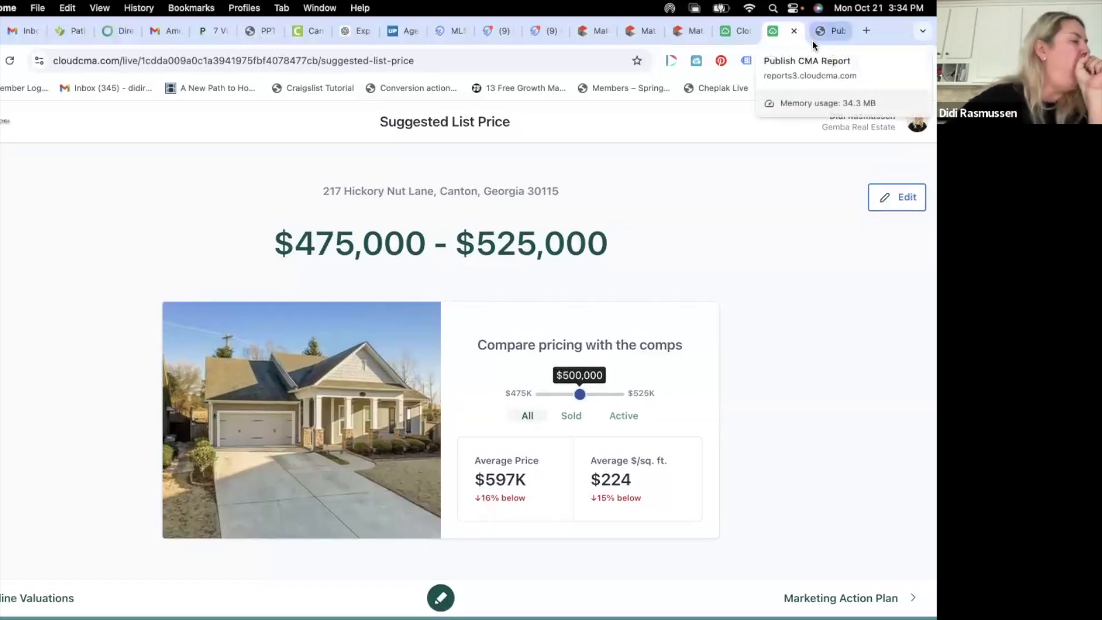
- Check the PDF tab, close the live report tab, and return to the CMA-ready publish page
click(825, 26)
click(791, 30)
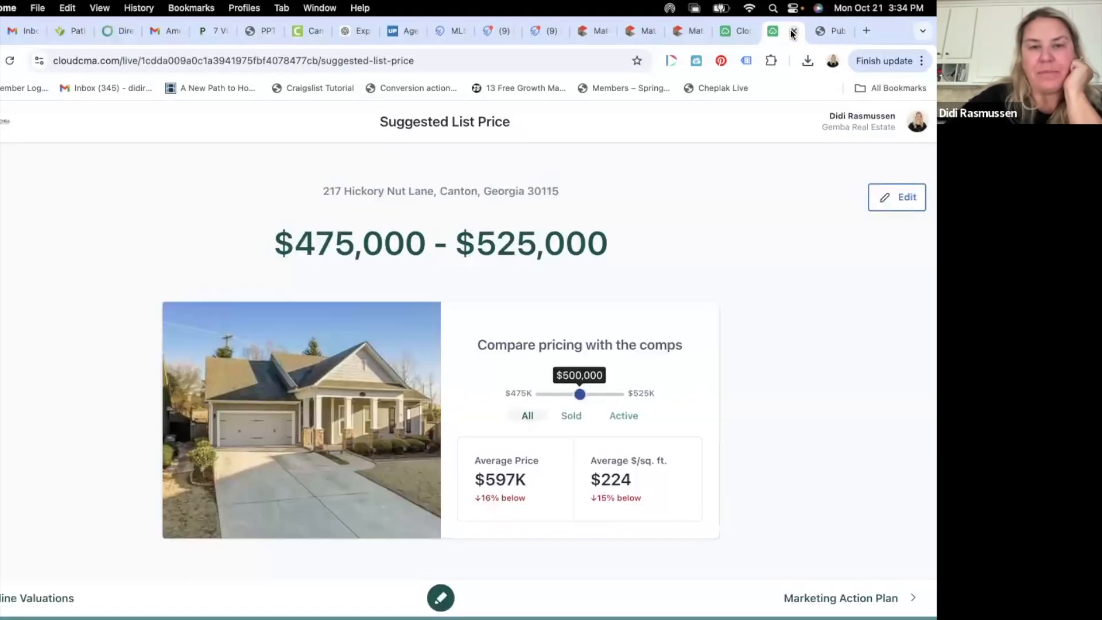
click(836, 27)
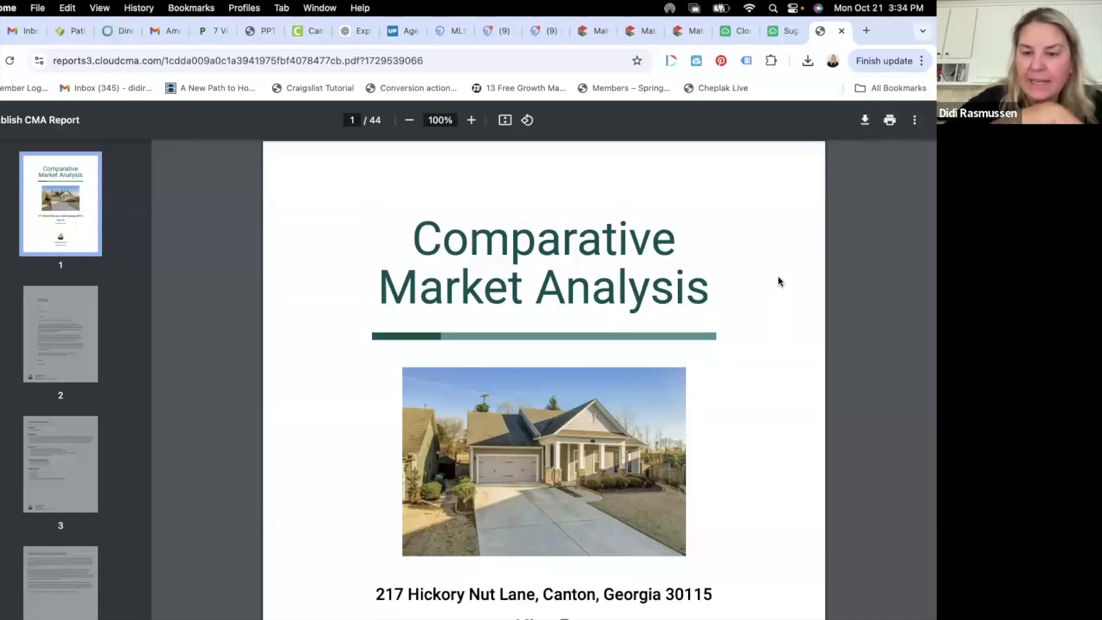
click(780, 32)
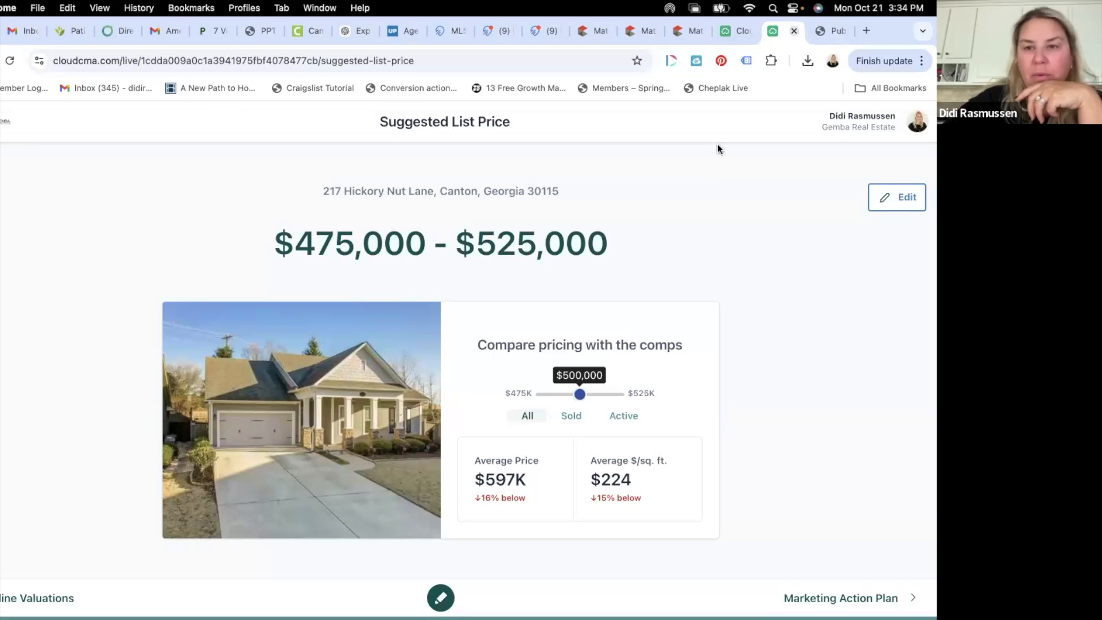
click(794, 34)
click(775, 34)
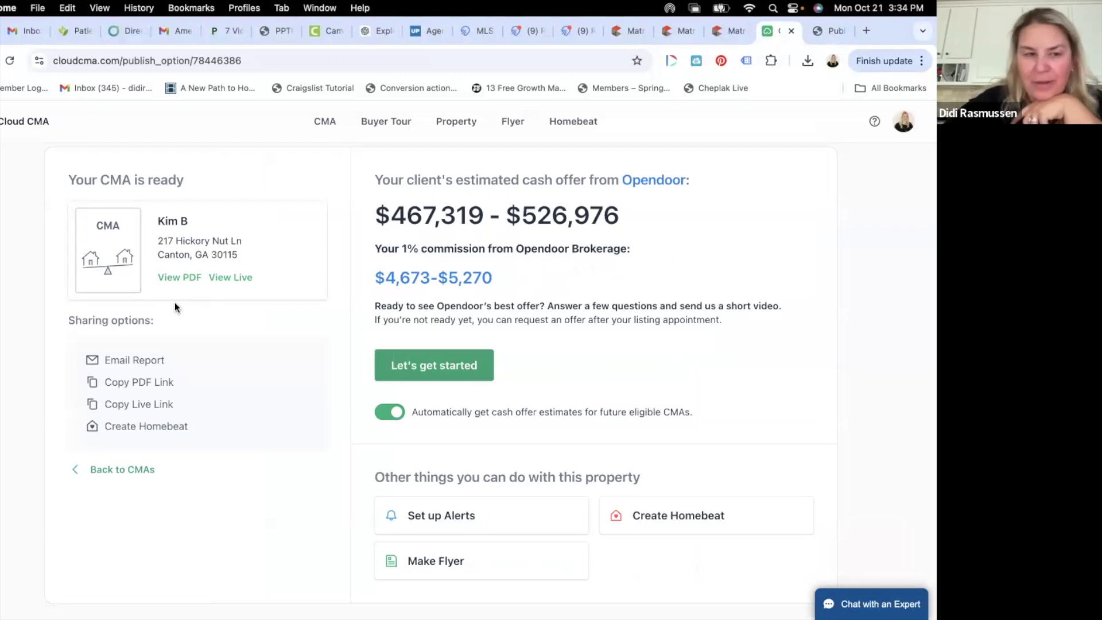
click(131, 362)
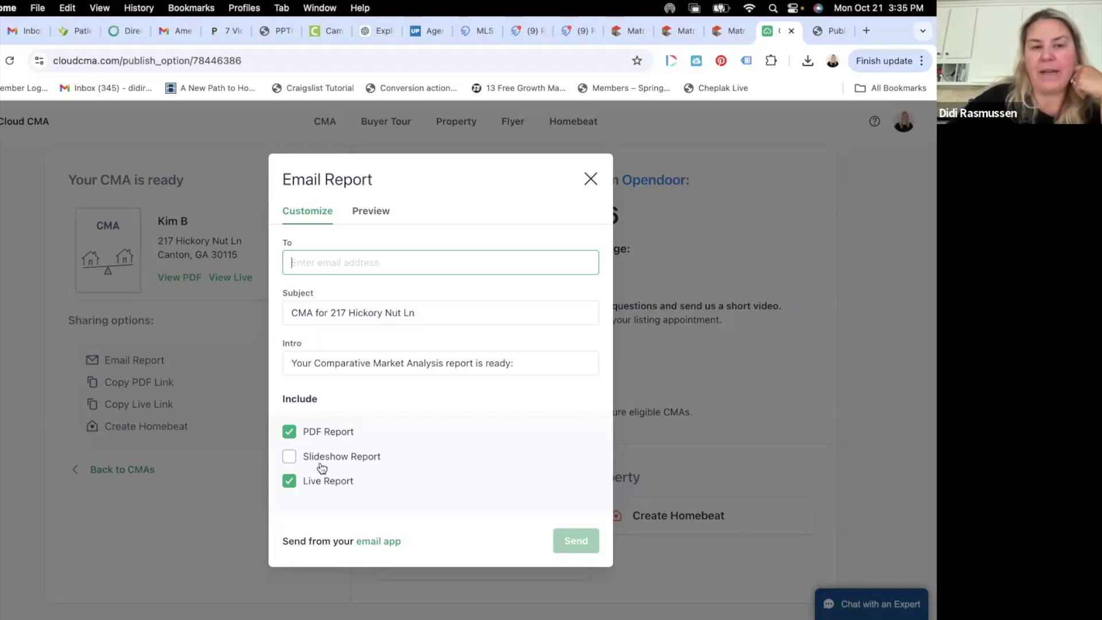
click(289, 432)
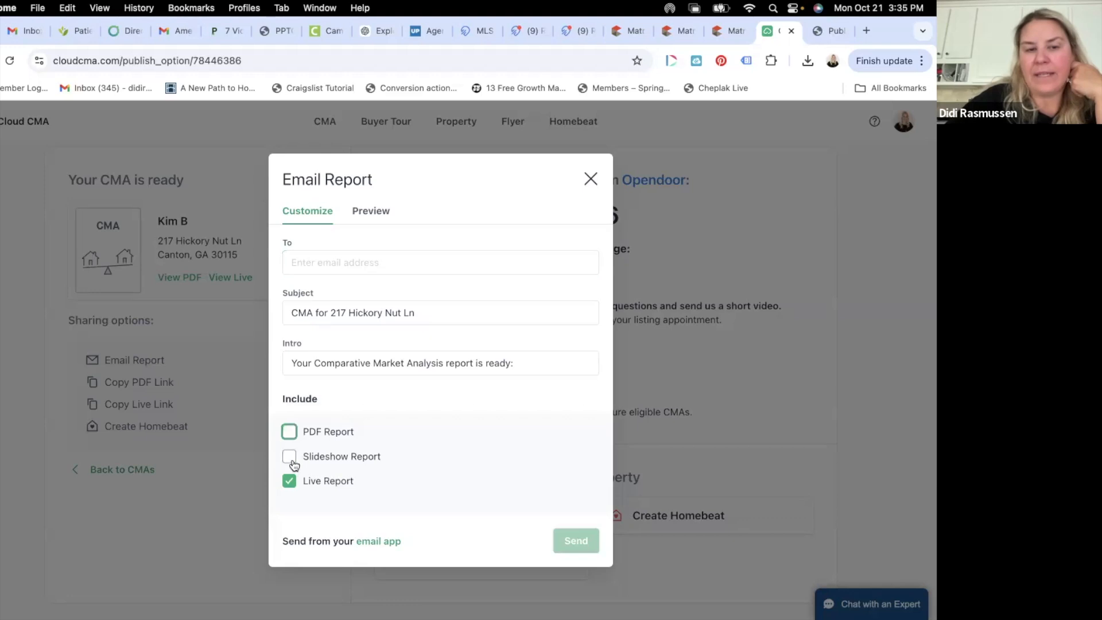
click(300, 456)
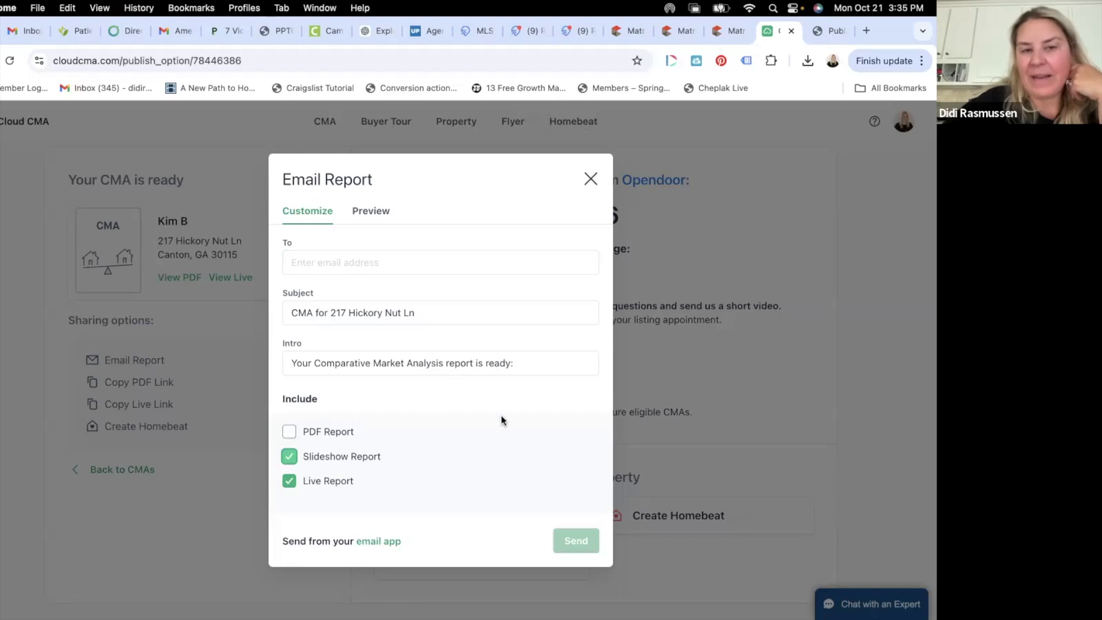
click(372, 213)
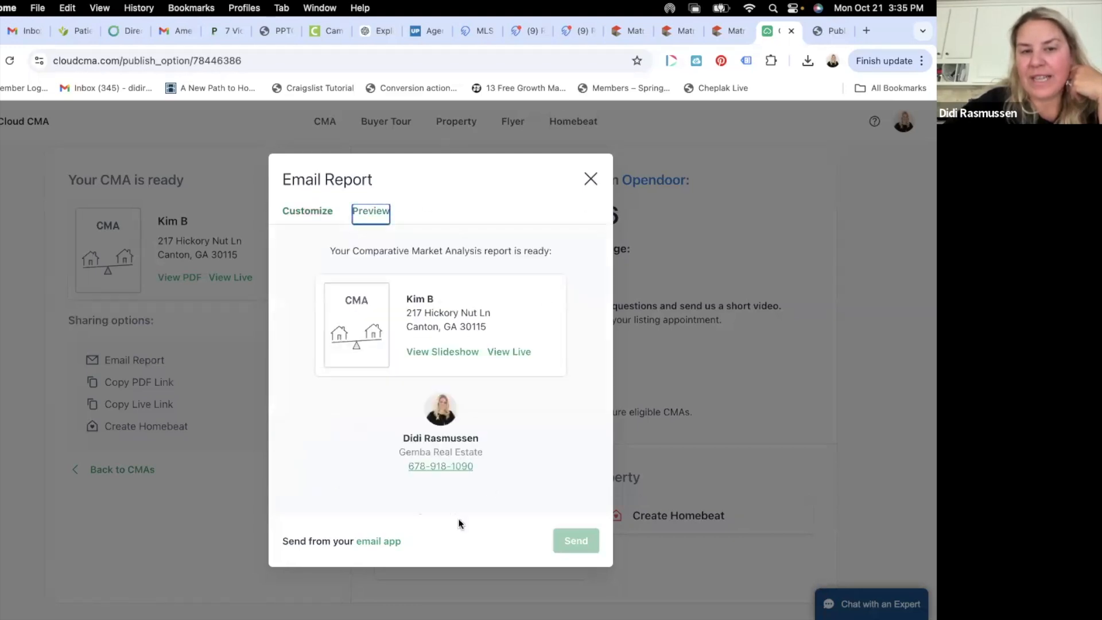
click(321, 213)
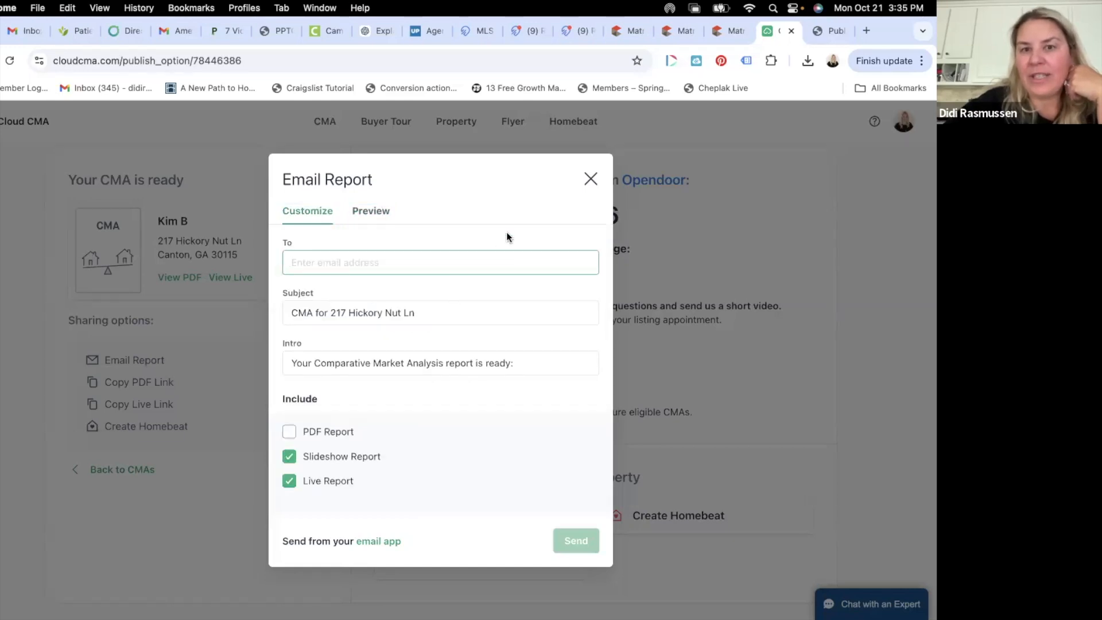
click(591, 178)
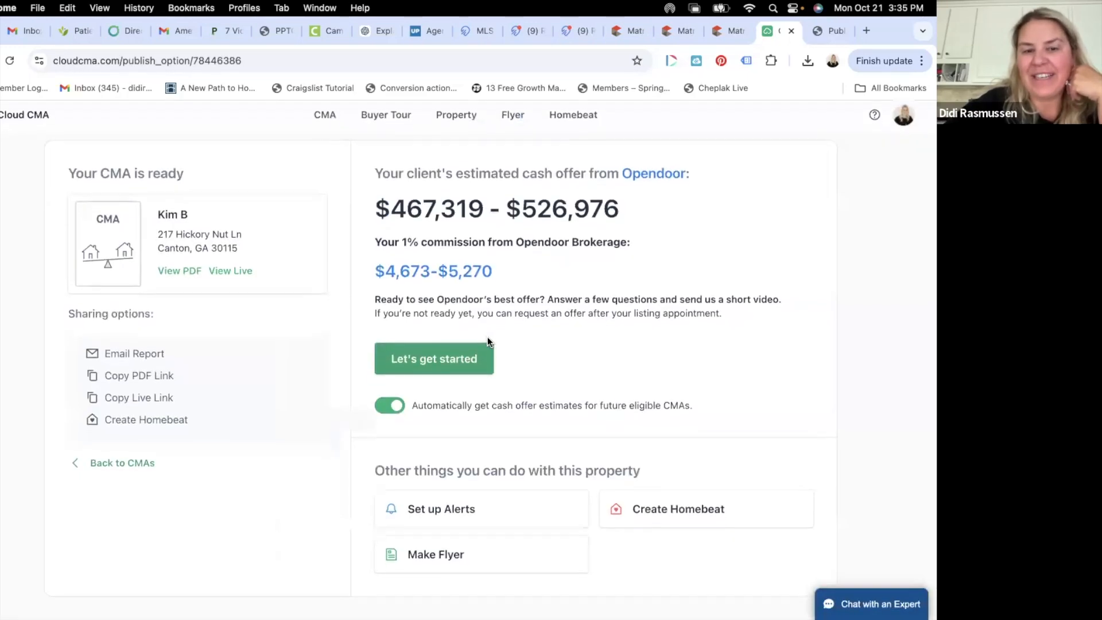
scroll(487, 336, up, 3)
- Review the CMA Reports list showing the Hickory Nut Ln CMA, then leave full screen for Zoom
click(332, 122)
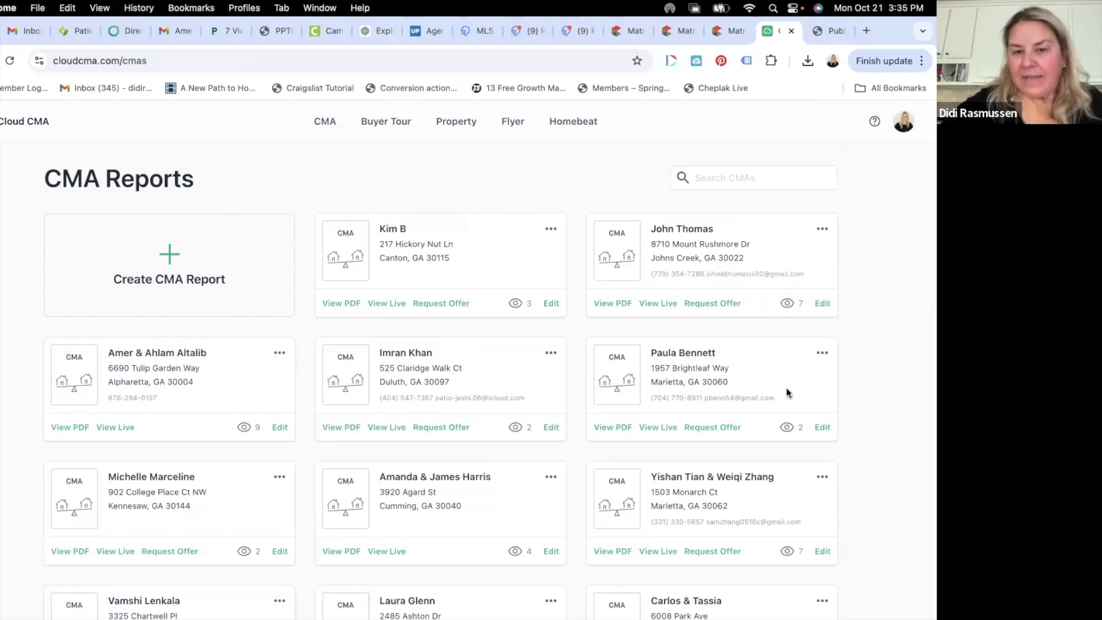
scroll(787, 393, down, 2)
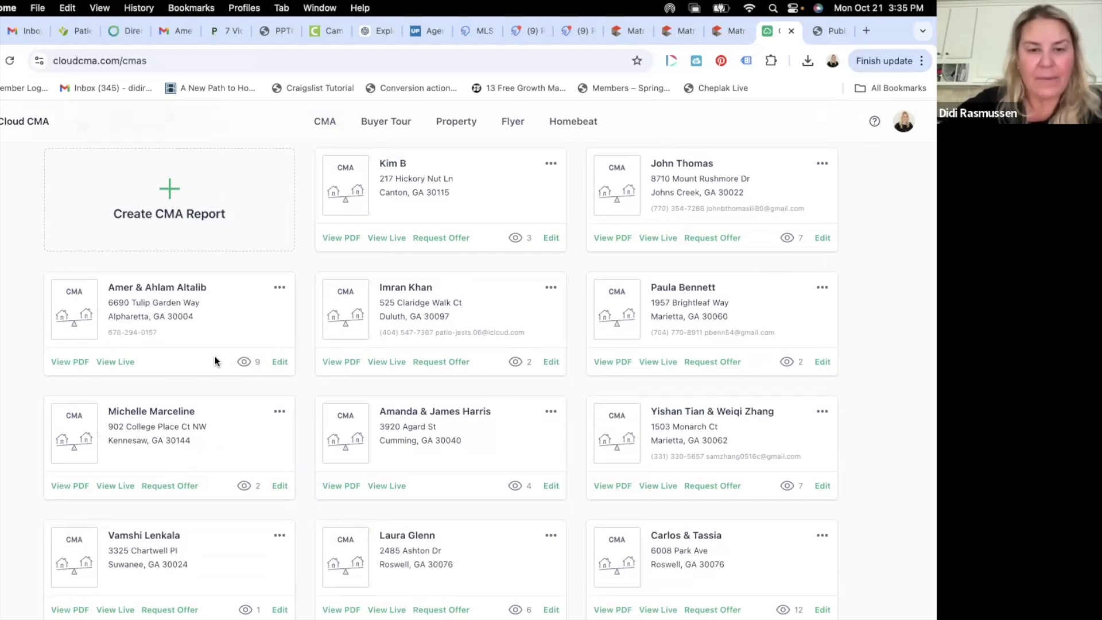
scroll(214, 360, down, 3)
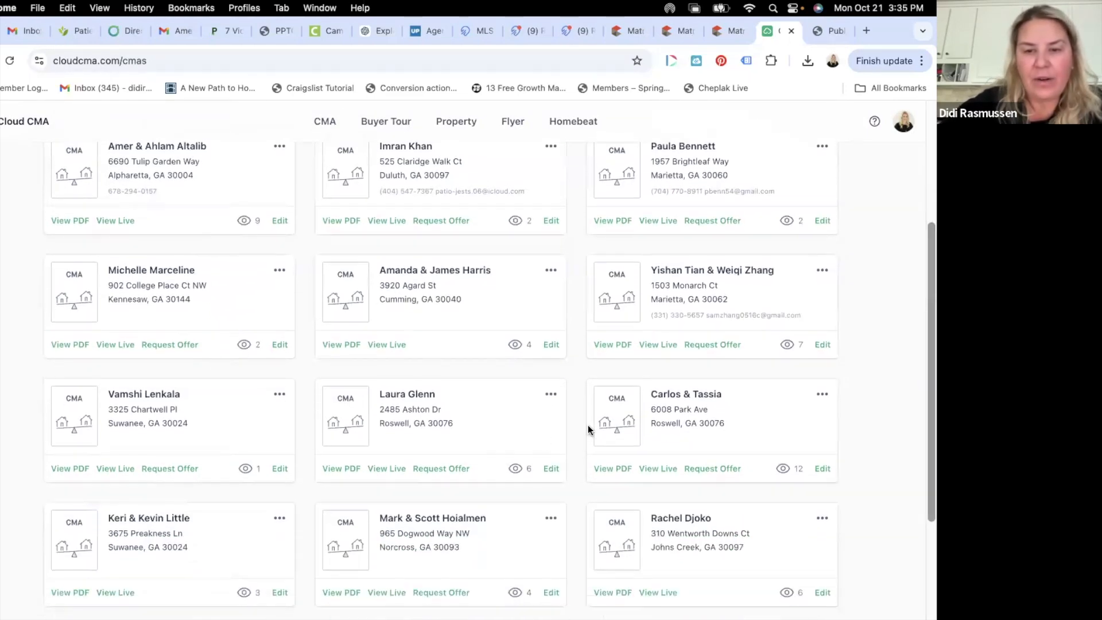
scroll(588, 429, down, 2)
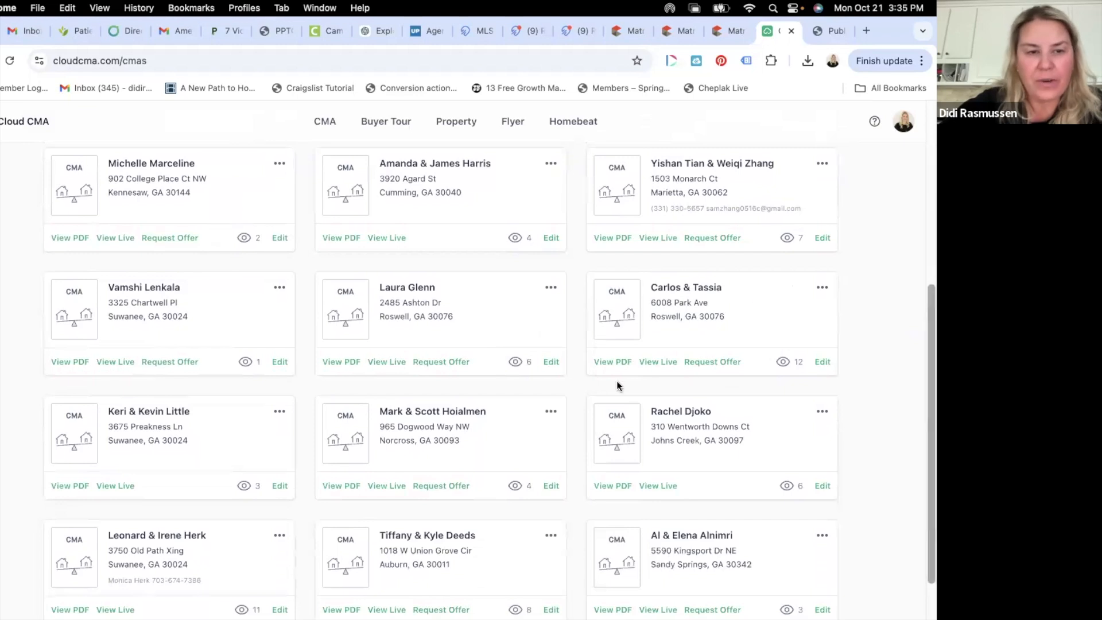
scroll(329, 408, down, 1)
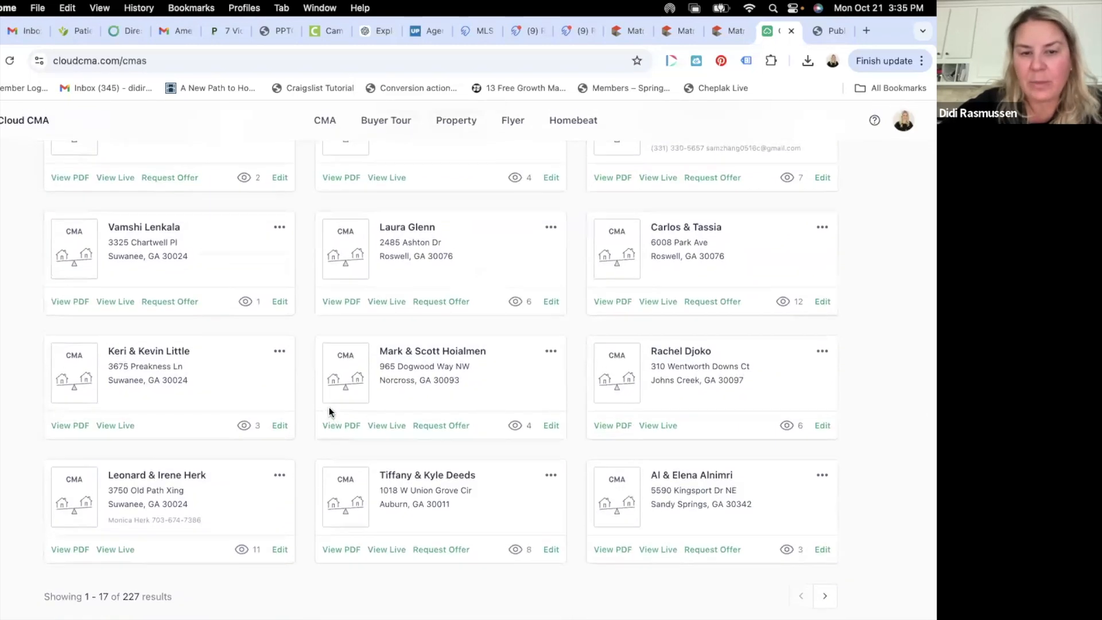
scroll(329, 407, up, 6)
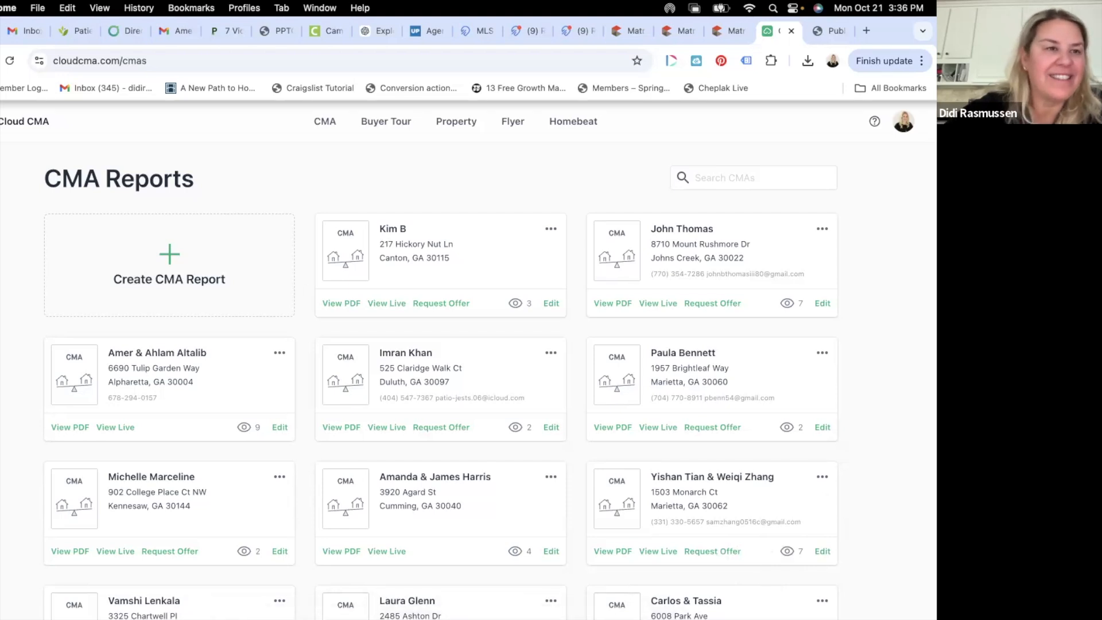
click(0, 31)
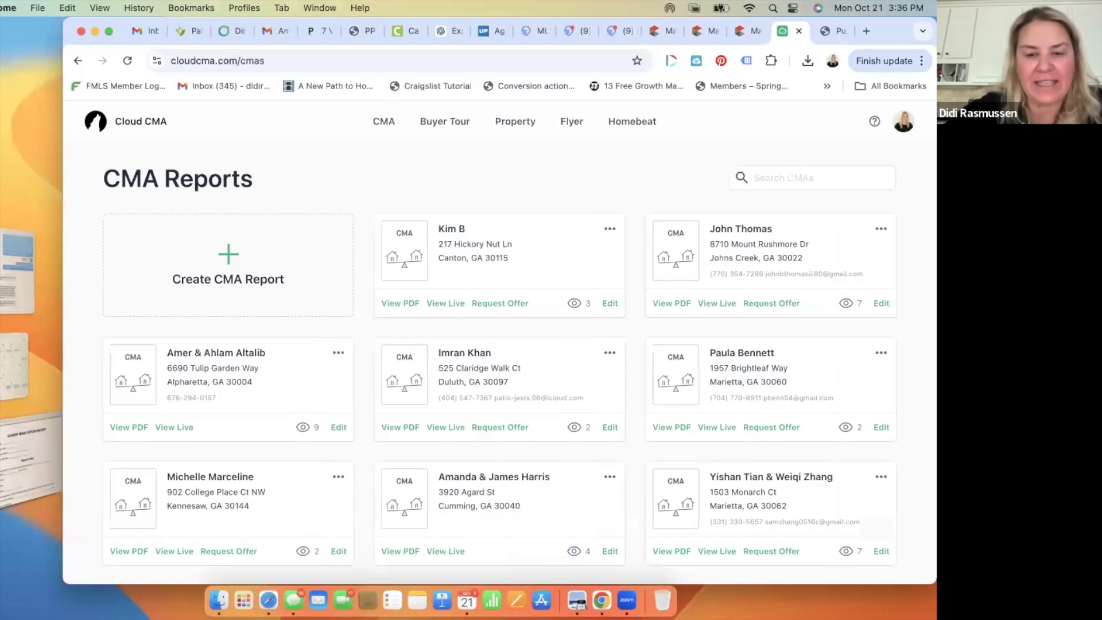
click(626, 601)
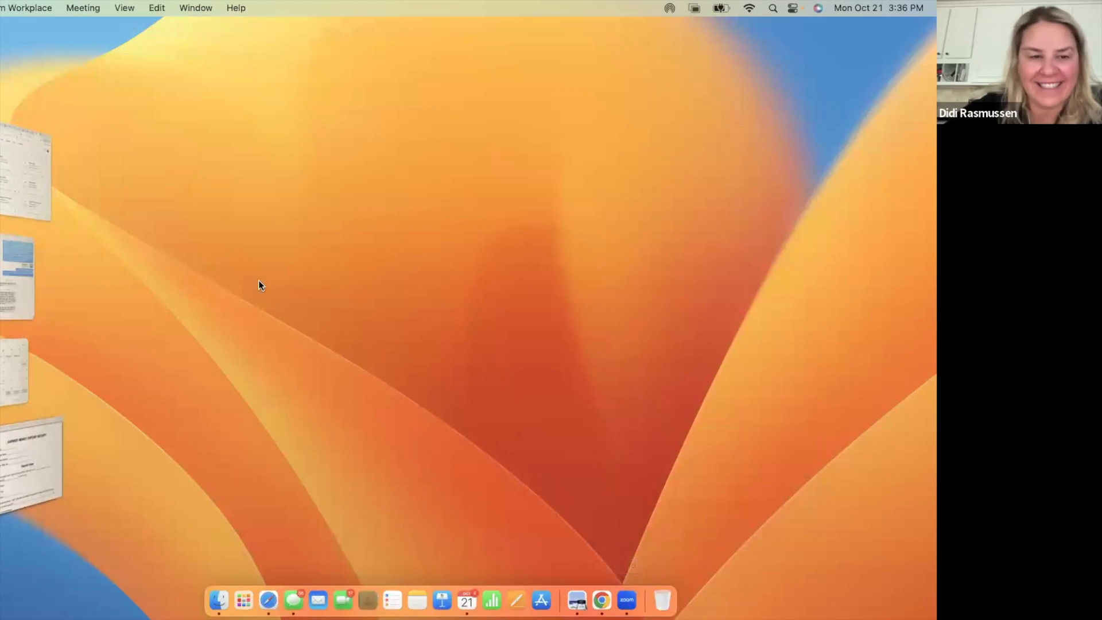